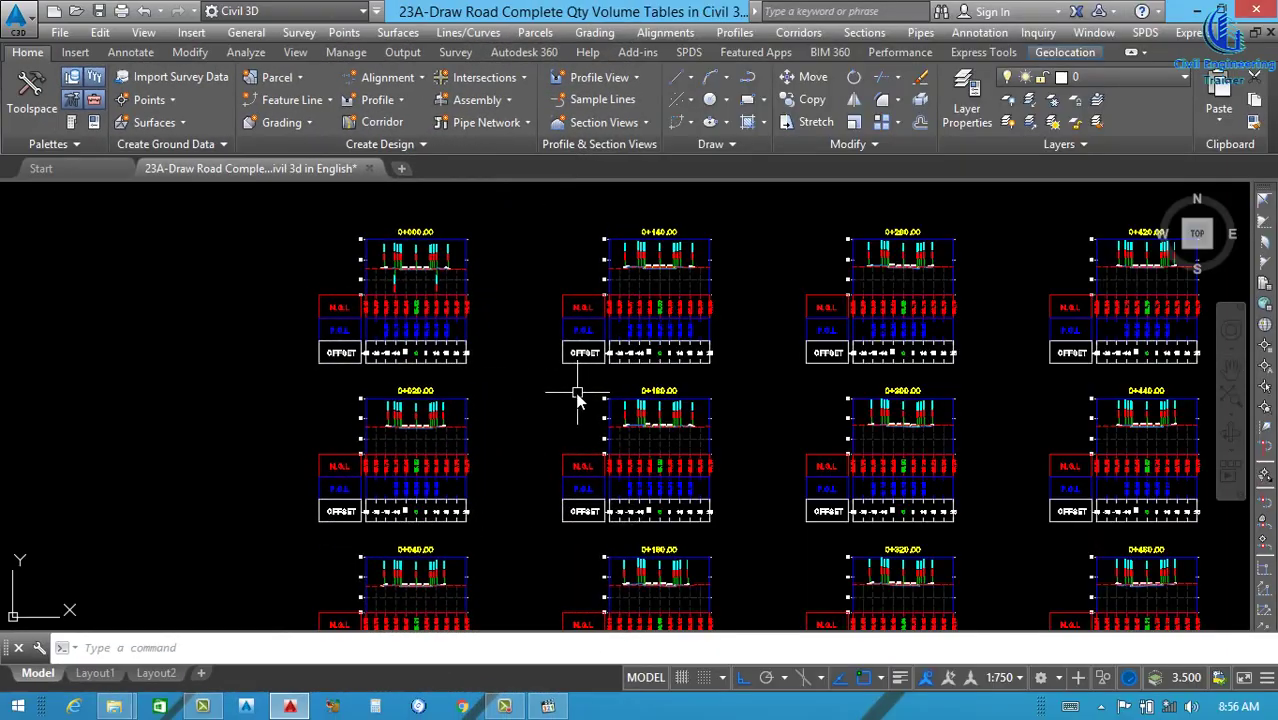
- Examine the road cross-section views, especially the slope and elevation labels at station 0+000.00
scroll(560, 398, down, 10)
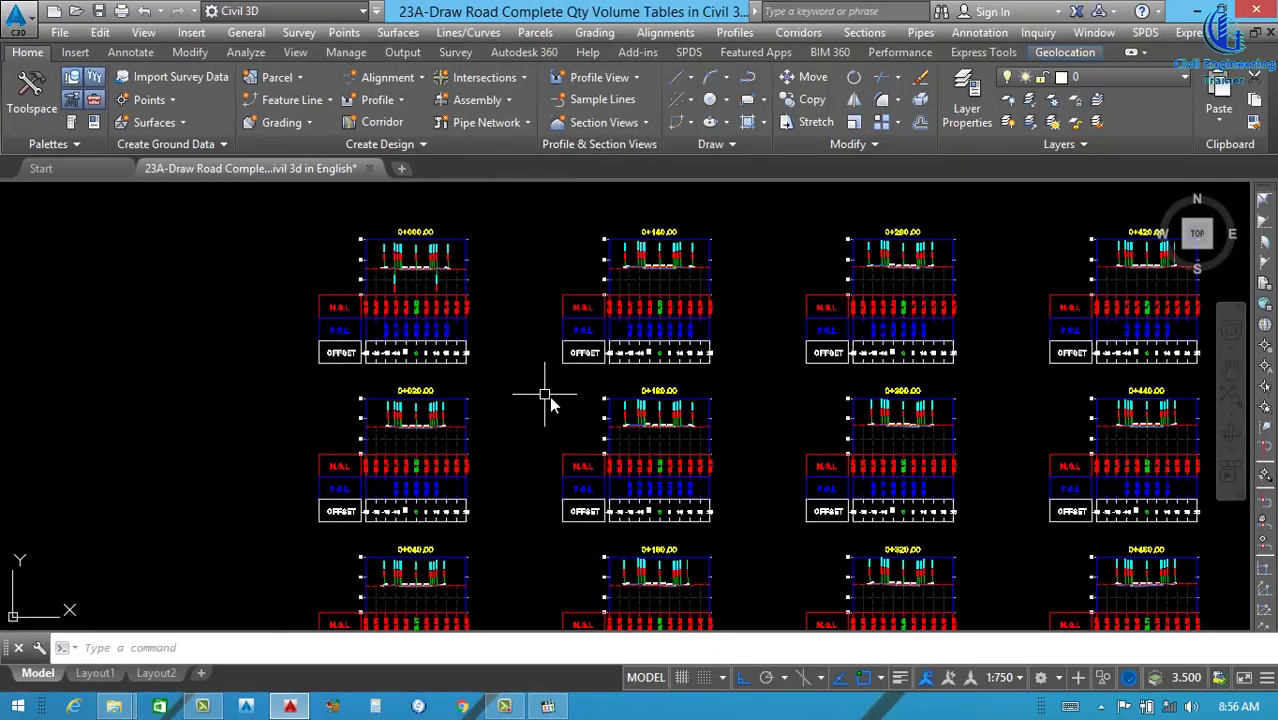
scroll(531, 406, up, 10)
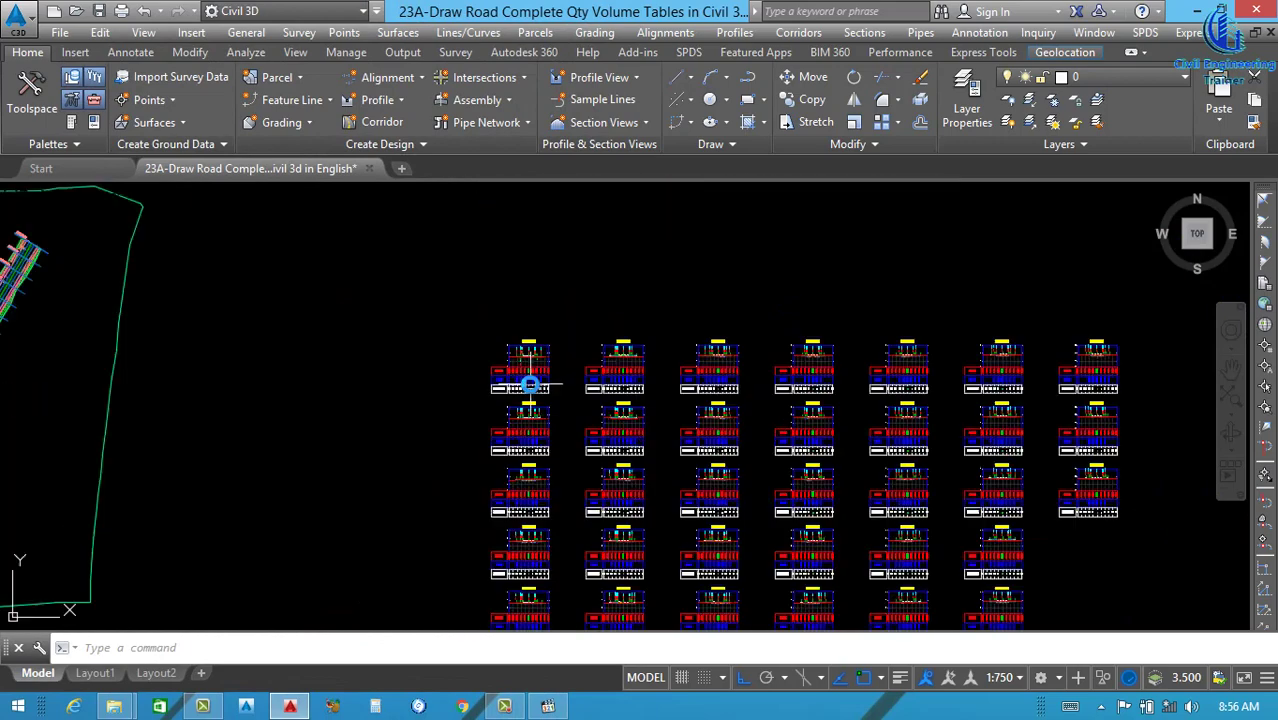
scroll(606, 350, up, 4)
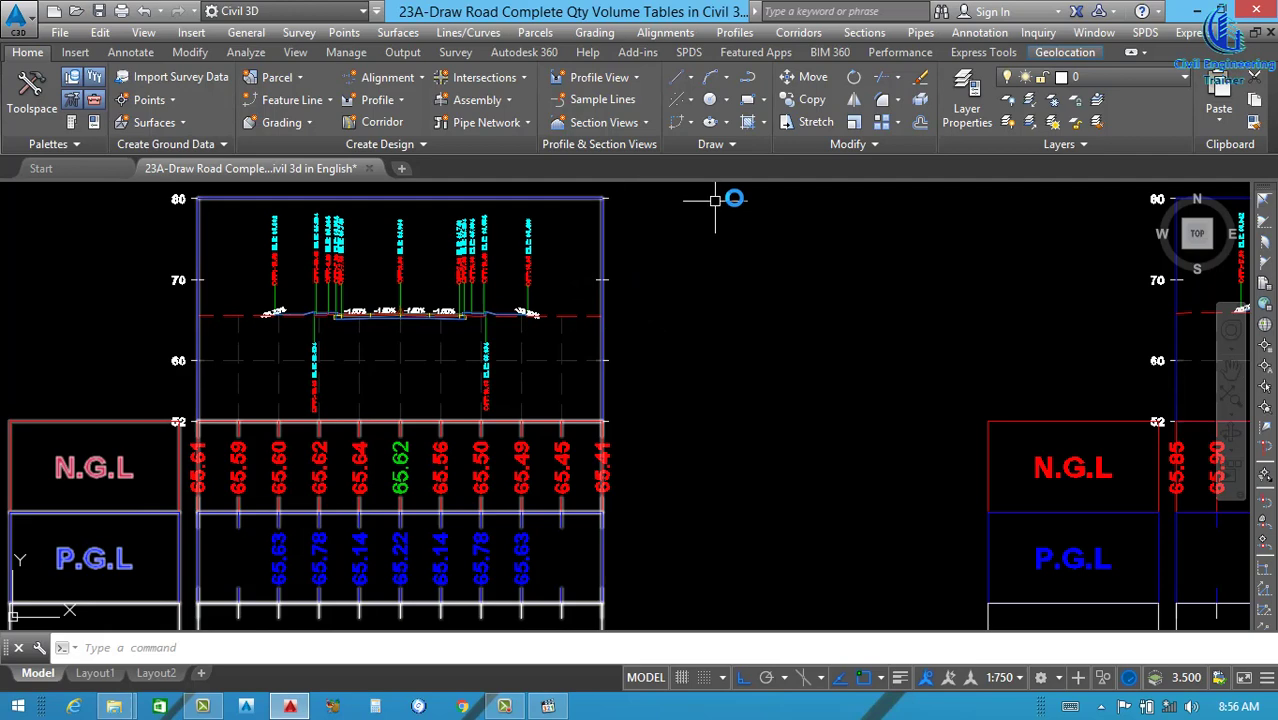
scroll(588, 324, down, 4)
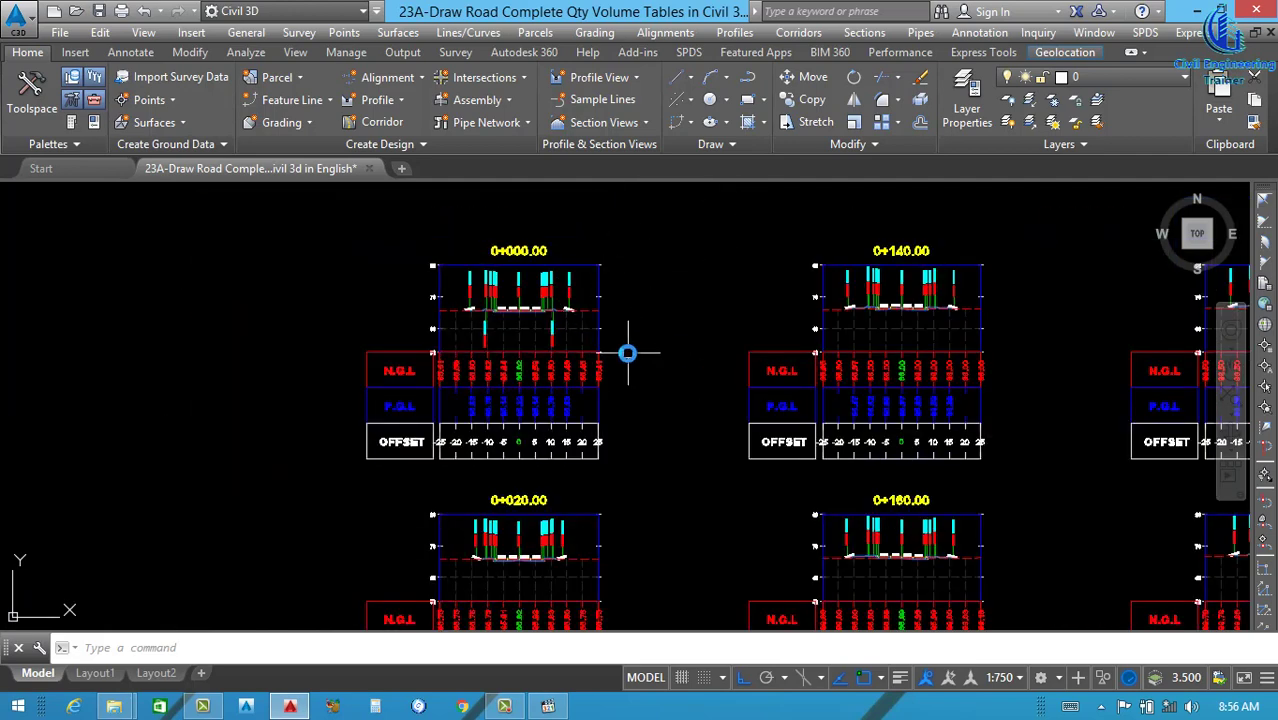
scroll(510, 306, up, 5)
scroll(528, 342, up, 2)
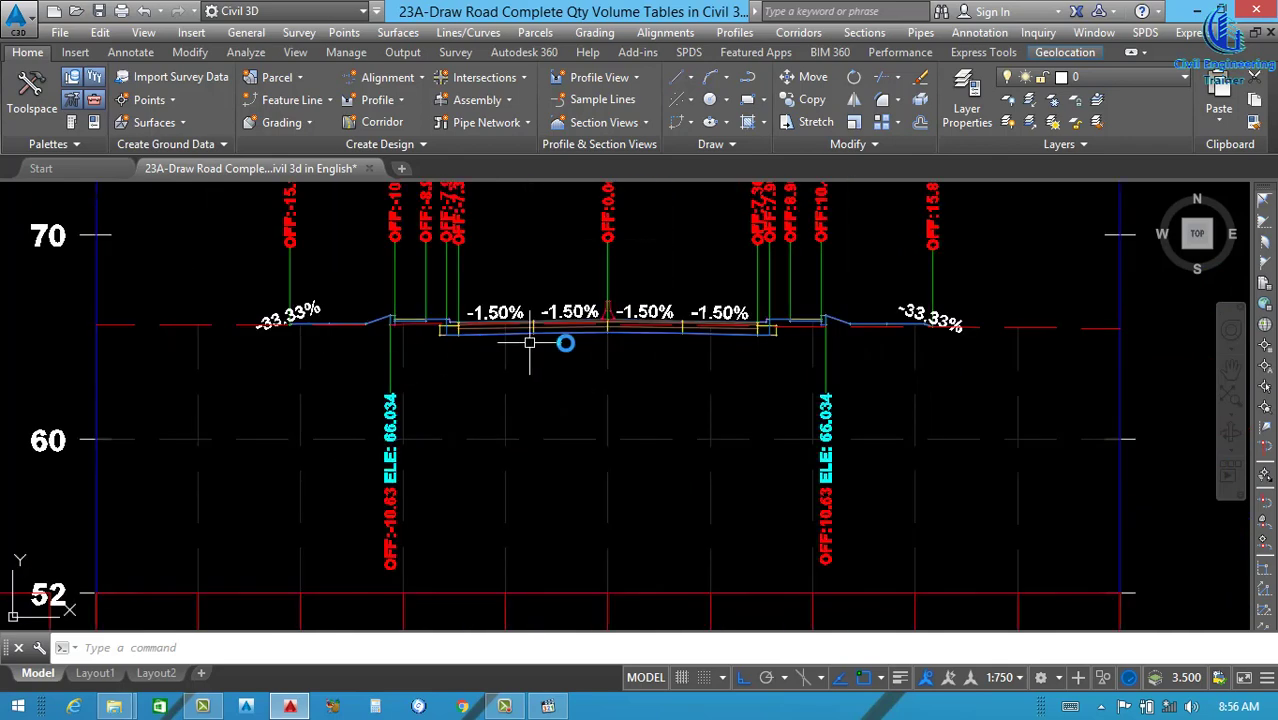
scroll(699, 300, down, 5)
scroll(707, 325, down, 2)
scroll(700, 335, down, 1)
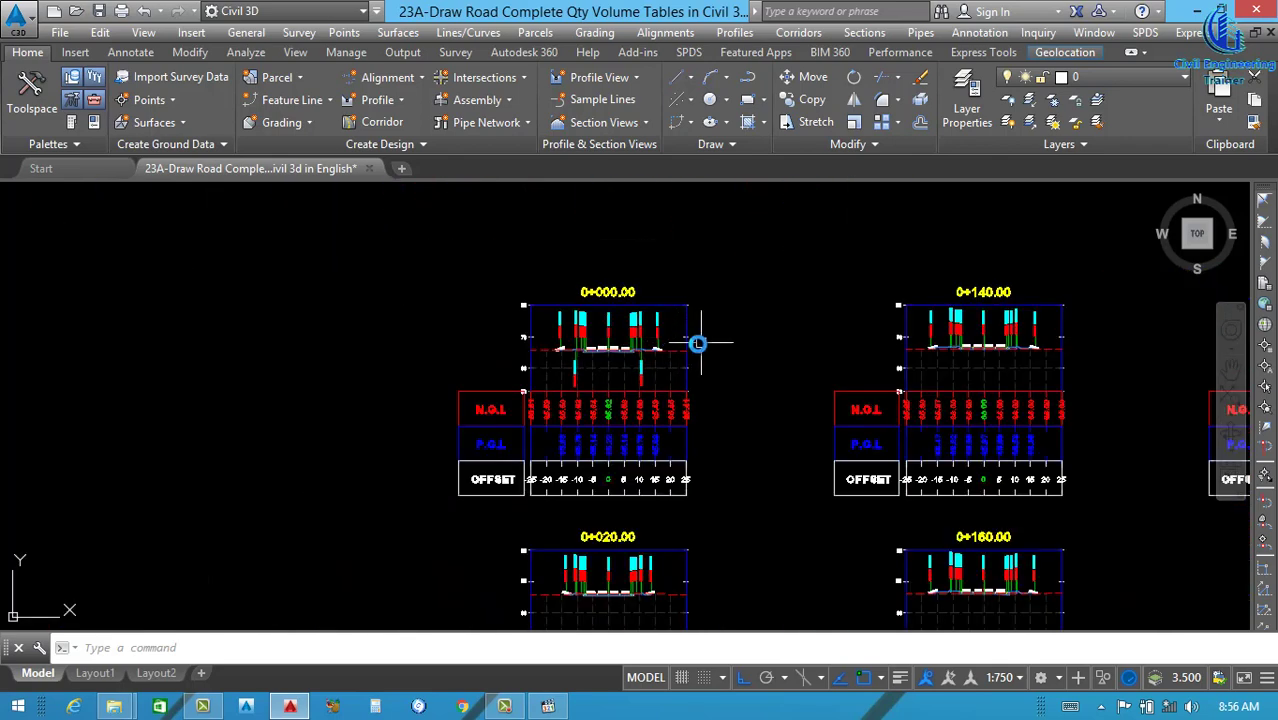
scroll(685, 310, up, 3)
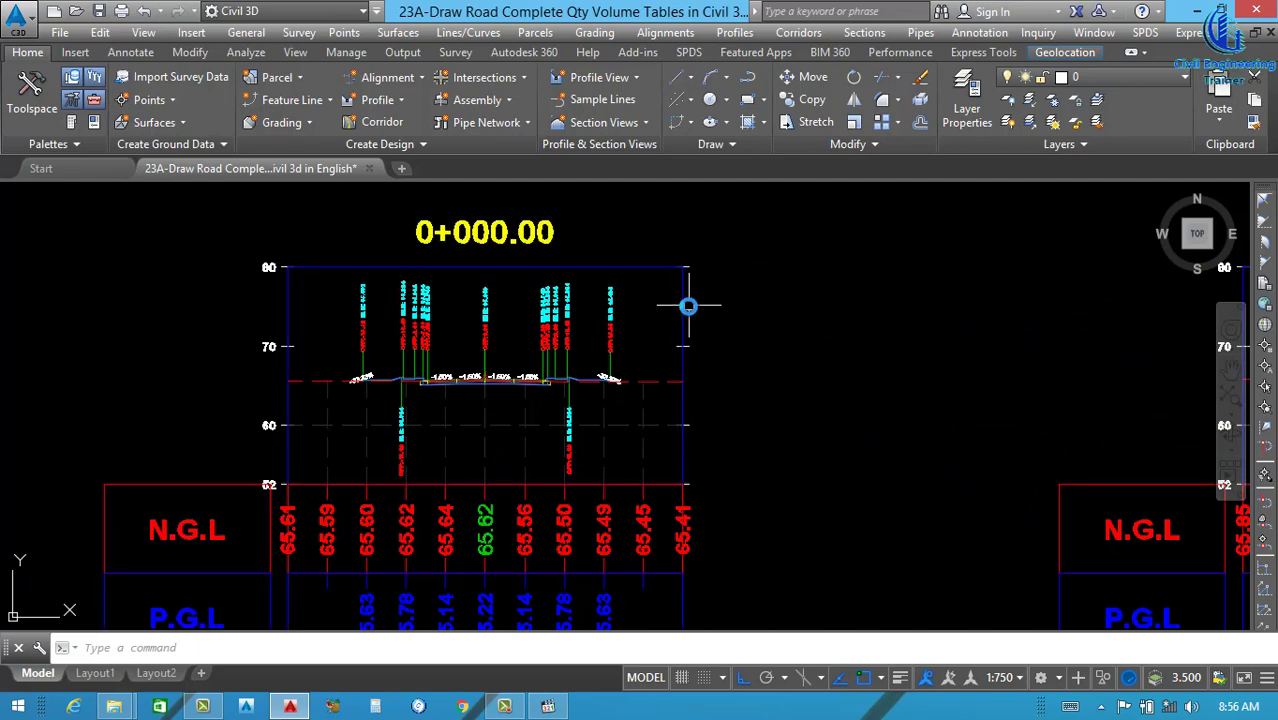
scroll(700, 415, down, 6)
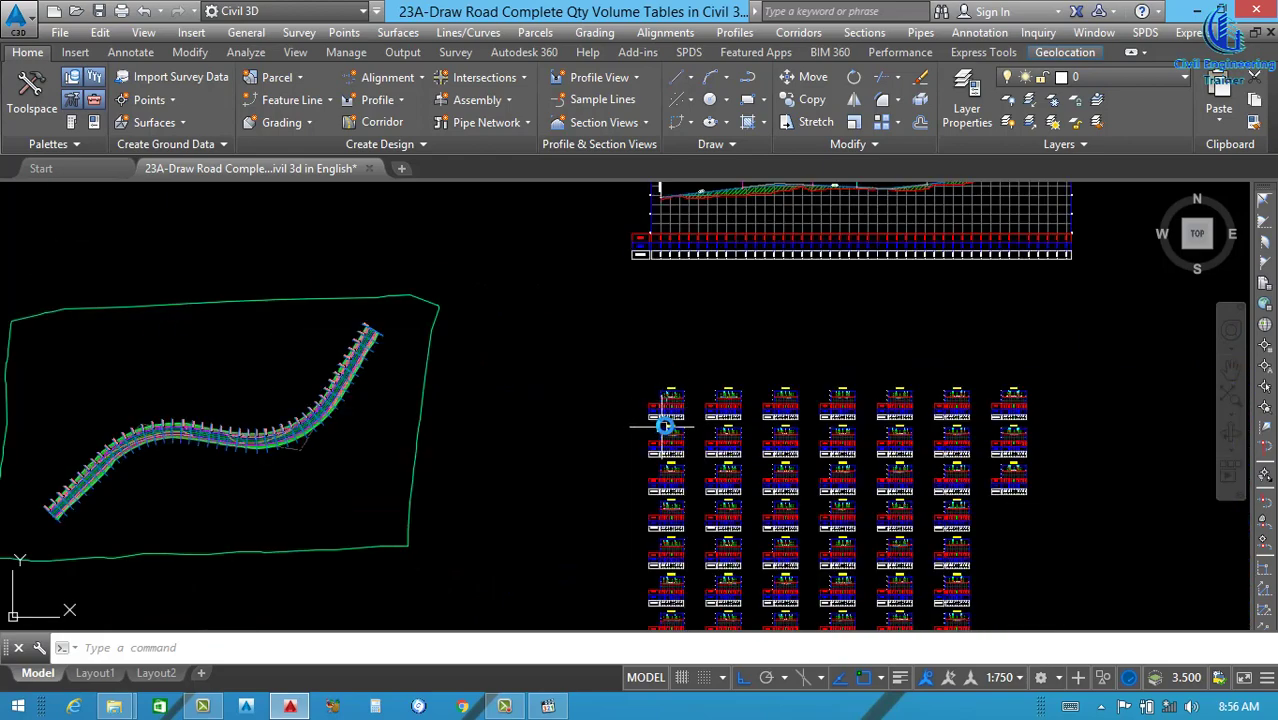
scroll(665, 418, up, 5)
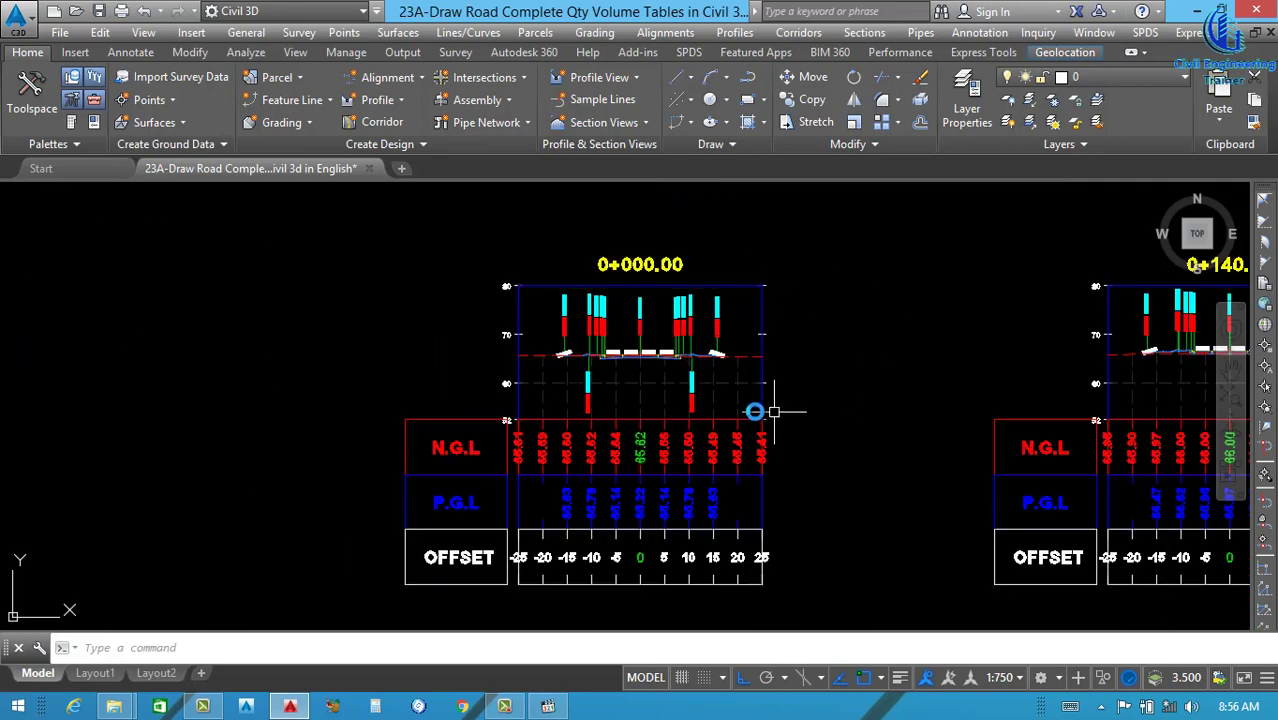
scroll(740, 395, down, 2)
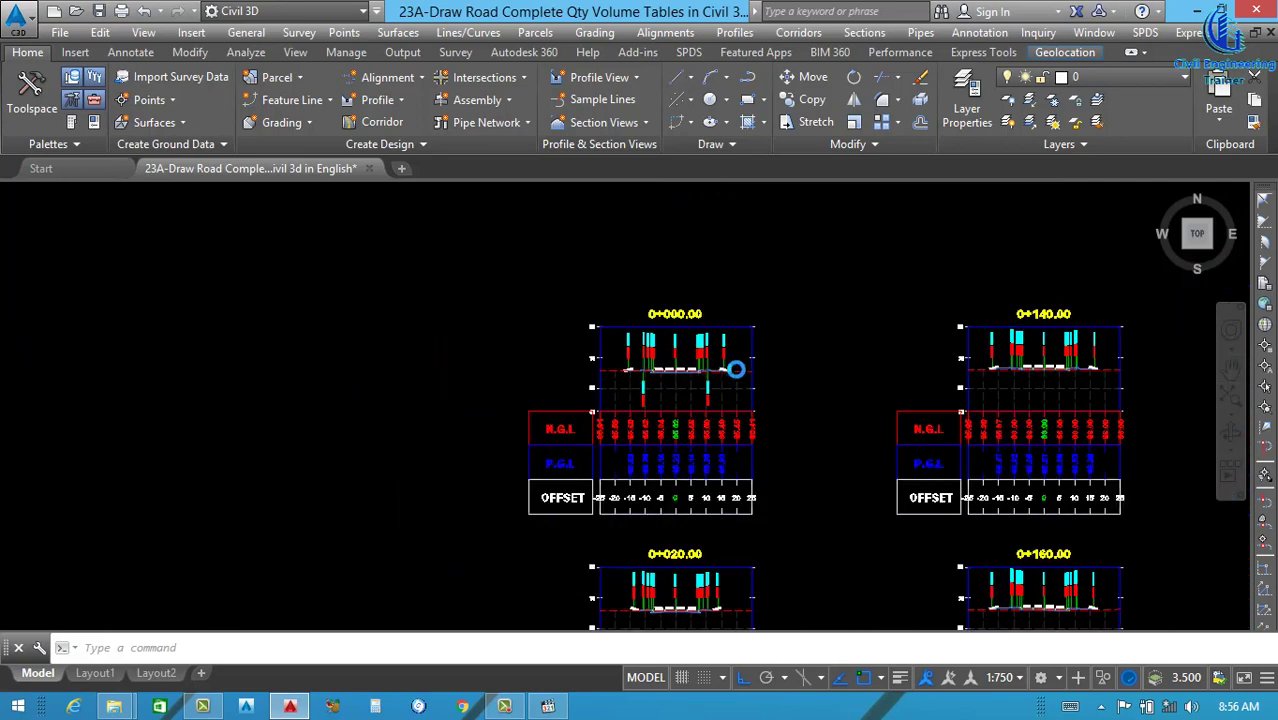
- Start Compute Materials for the Grand Trunk Road alignment using sample line group SL Collection - 1
click(864, 33)
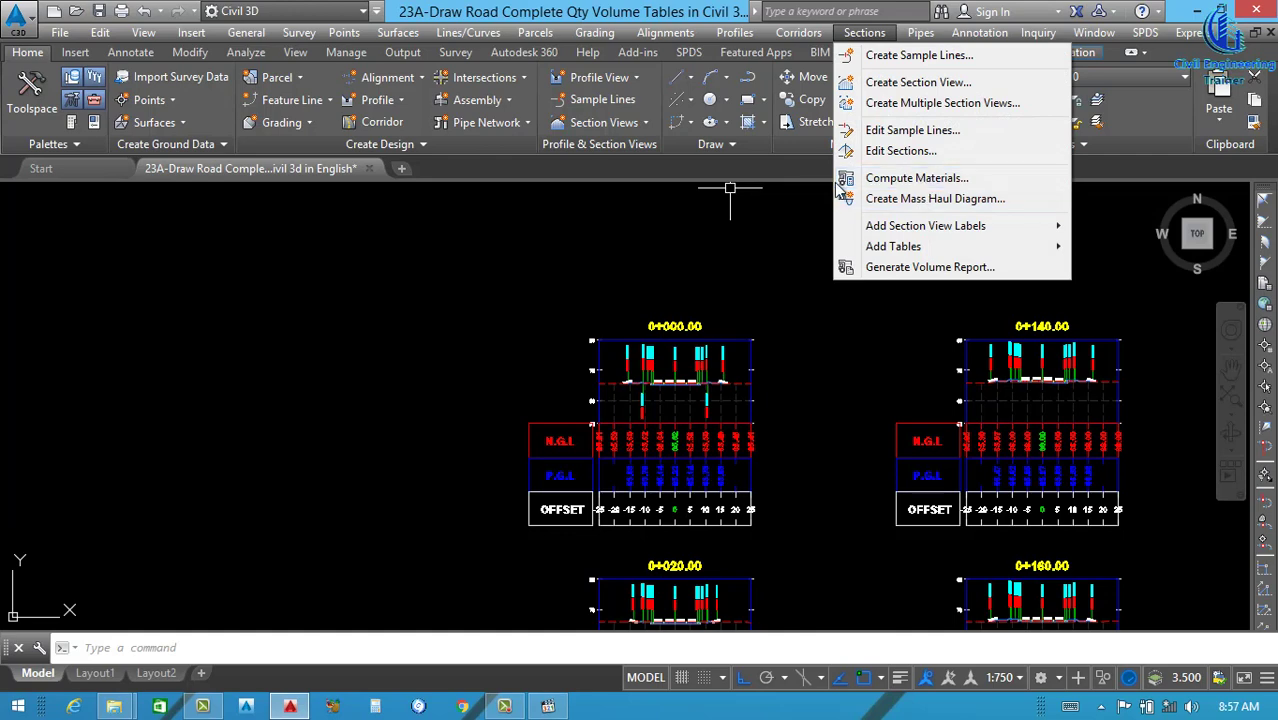
click(905, 178)
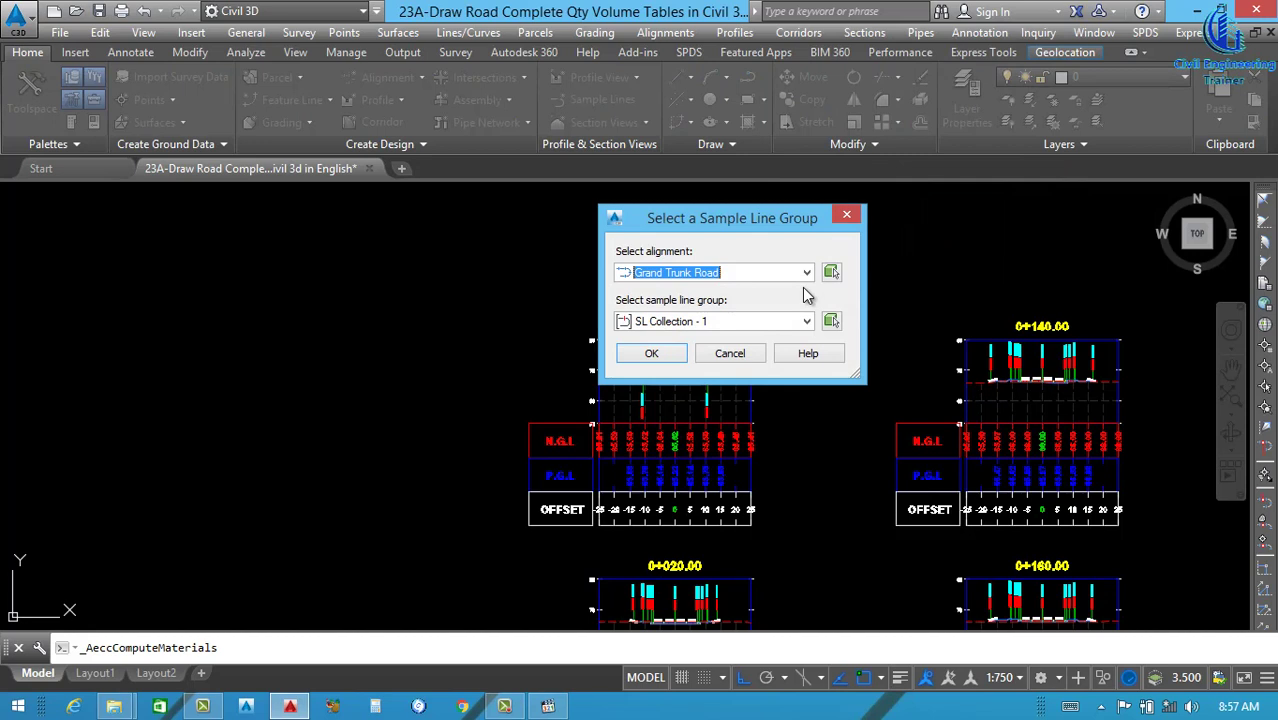
click(727, 271)
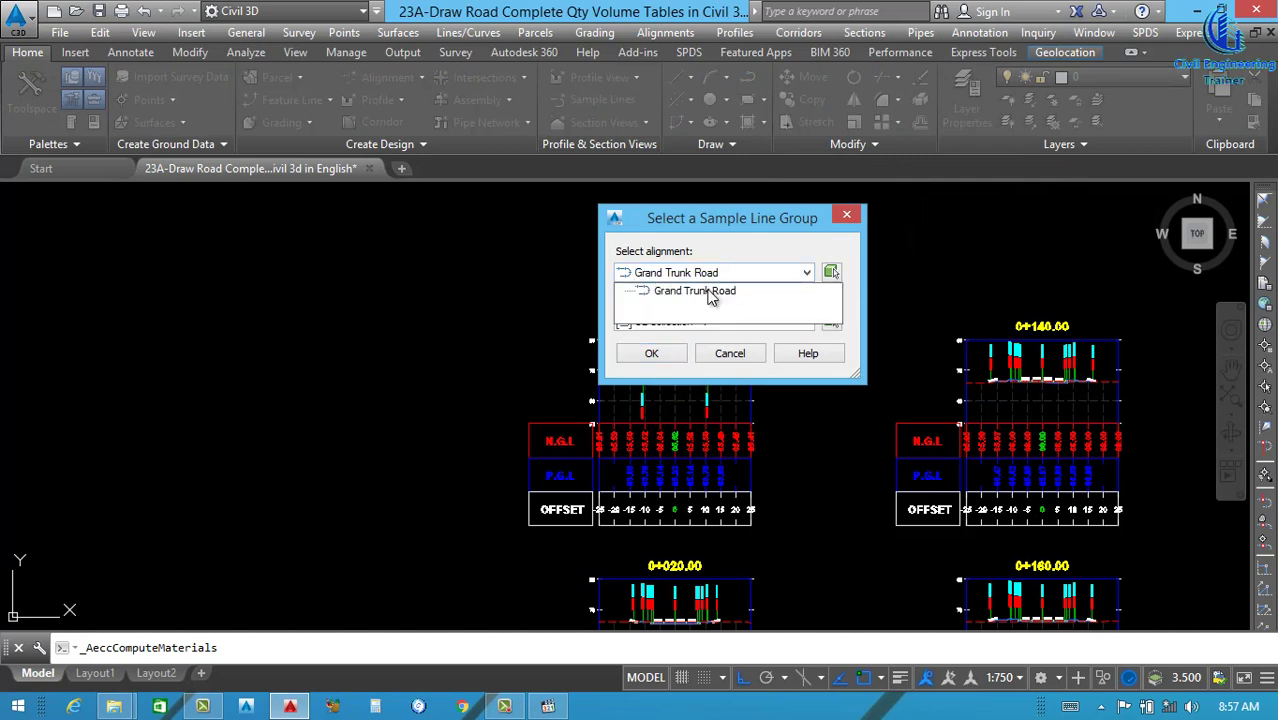
click(690, 291)
click(739, 324)
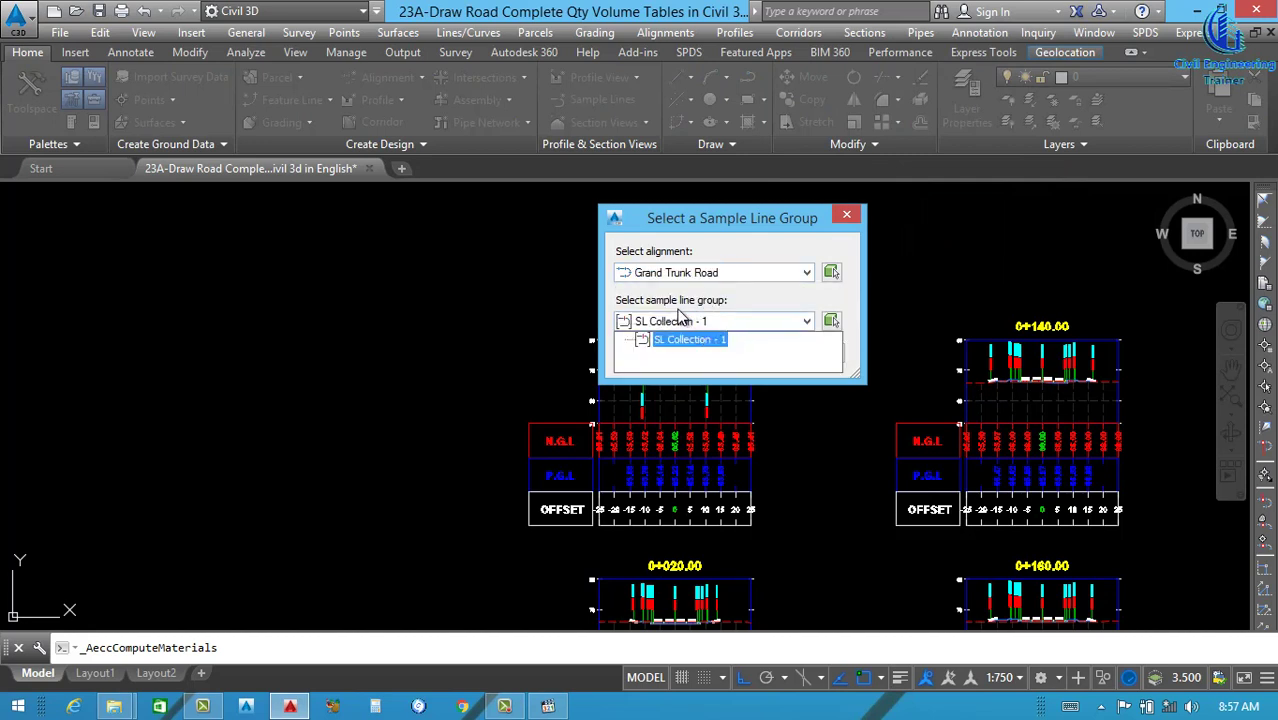
click(688, 340)
click(652, 354)
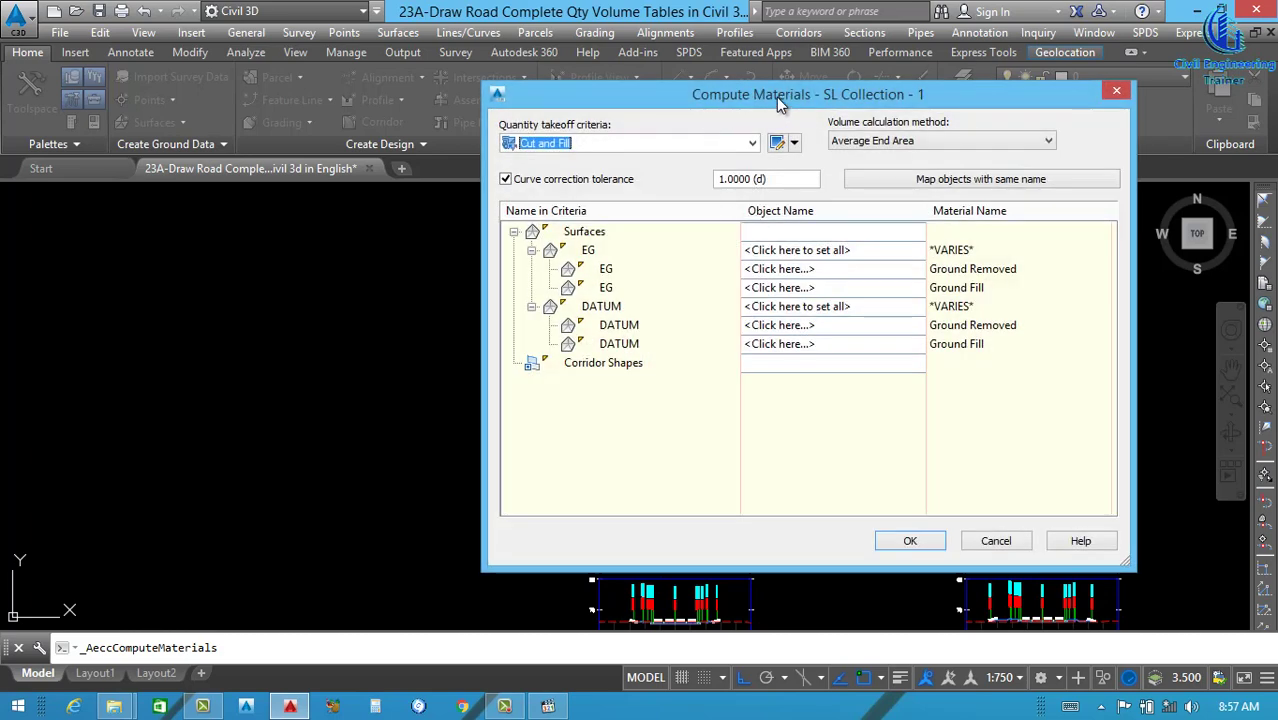
- Compute materials with the Earthworks criteria, assigning Damad Surface to Existing Ground and the Corridor for Road 1 surface to Datum
drag(776, 97, 706, 102)
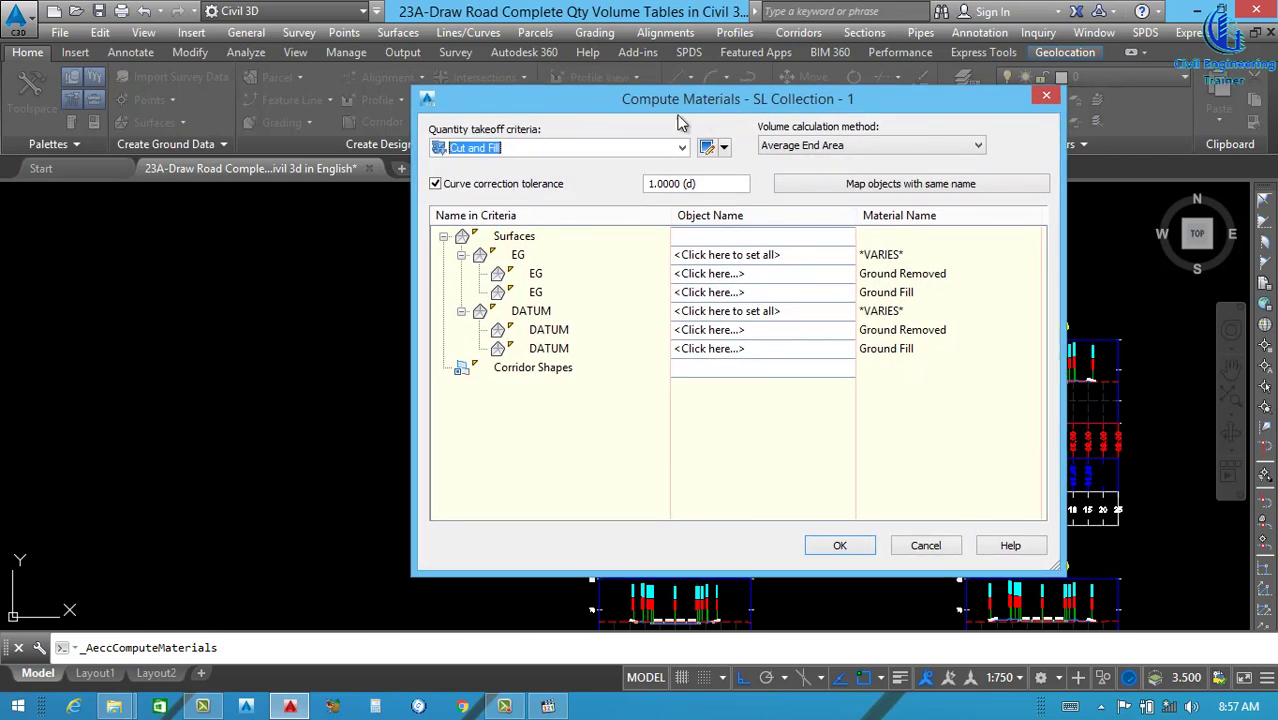
click(532, 150)
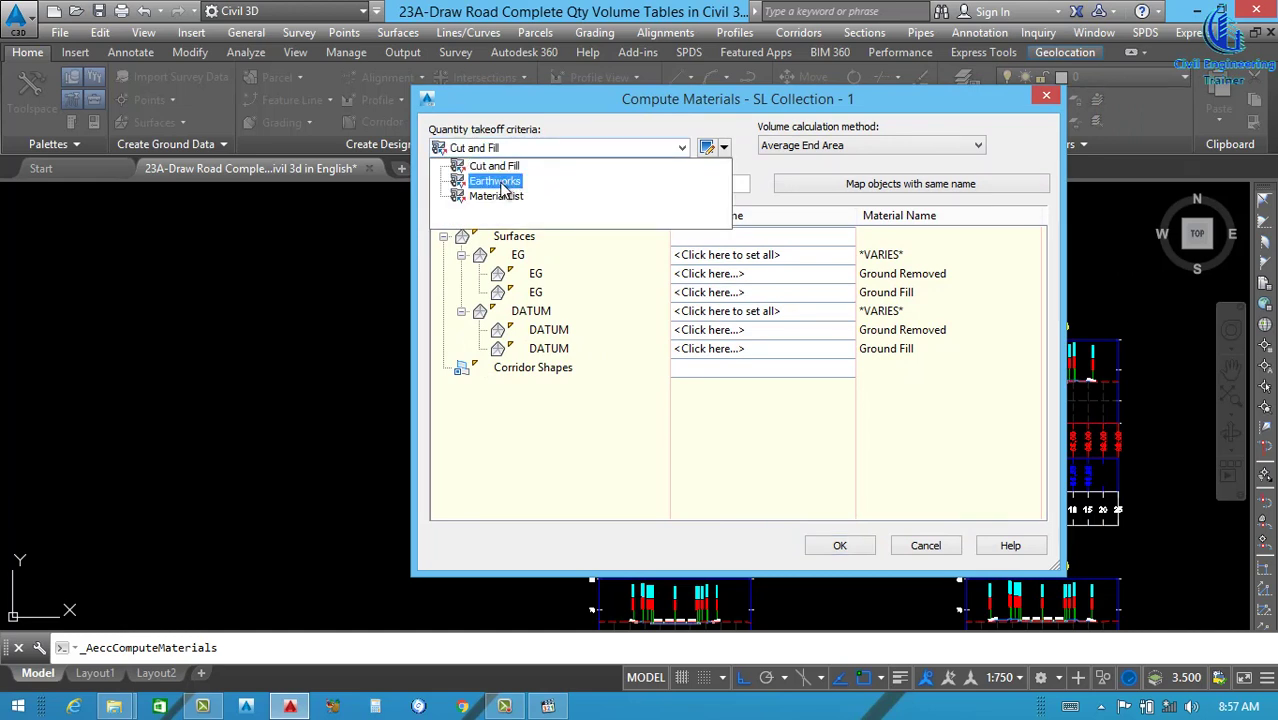
click(505, 181)
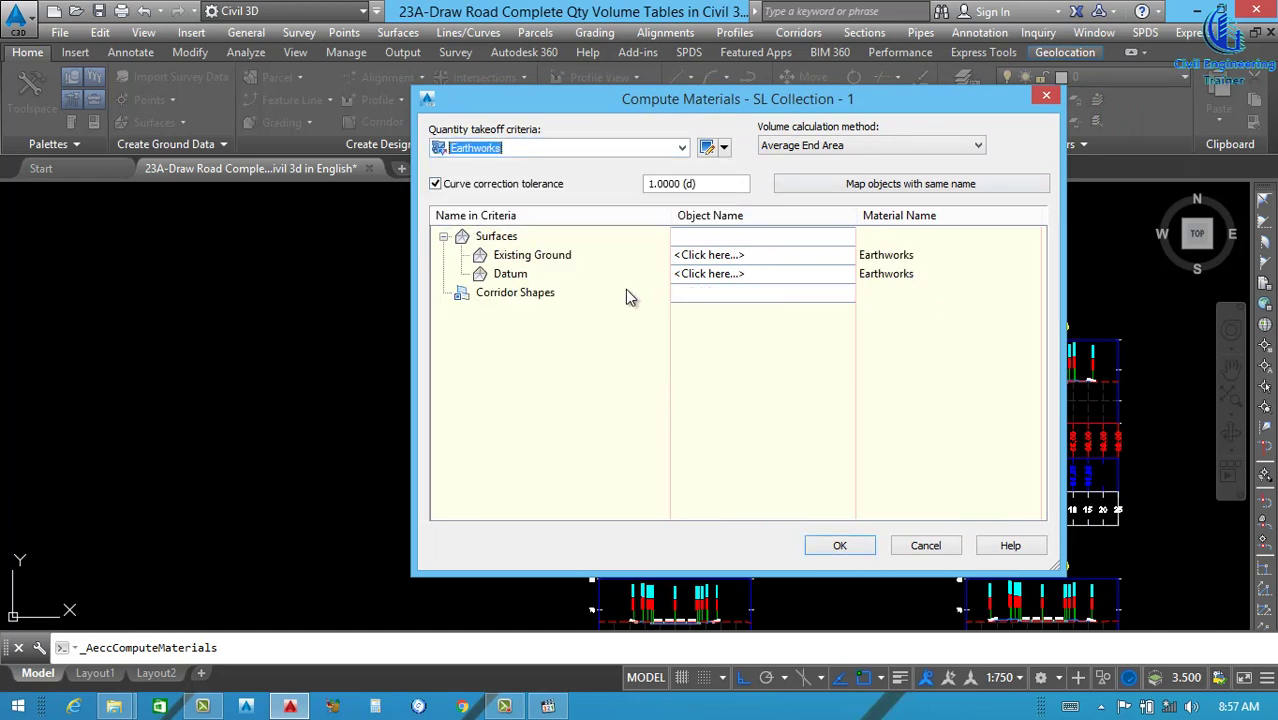
click(740, 258)
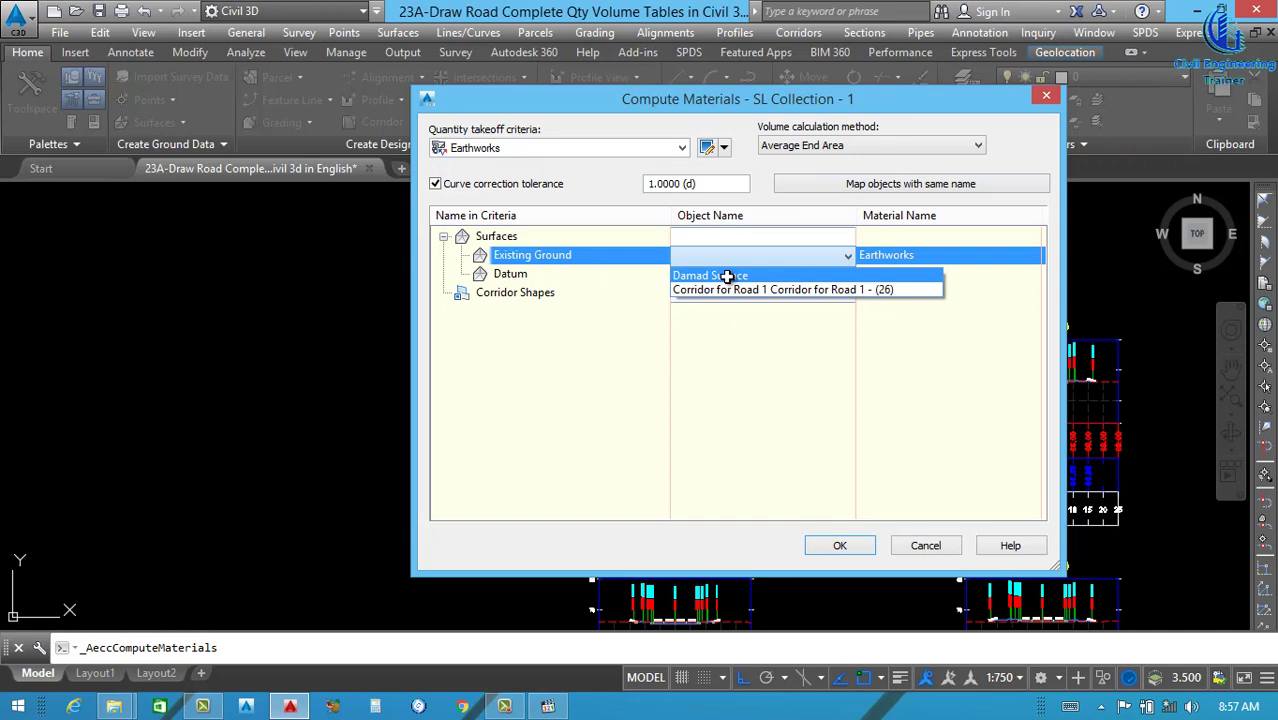
click(727, 276)
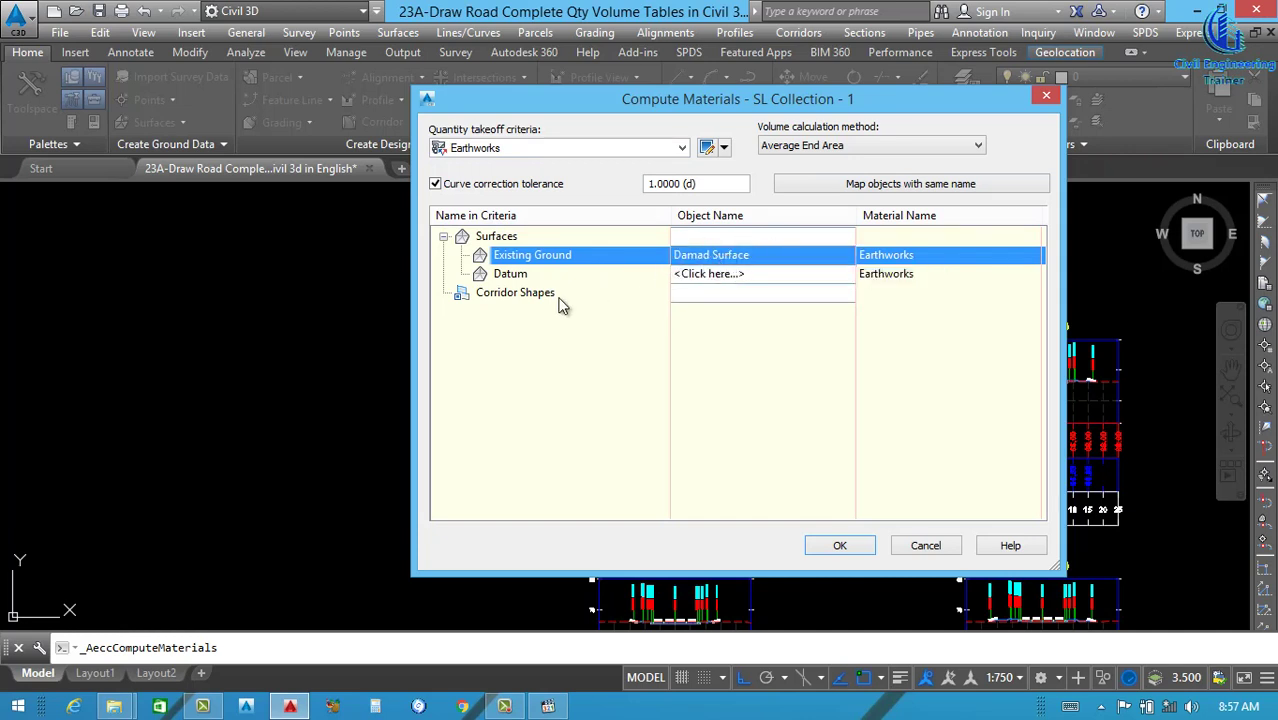
click(740, 274)
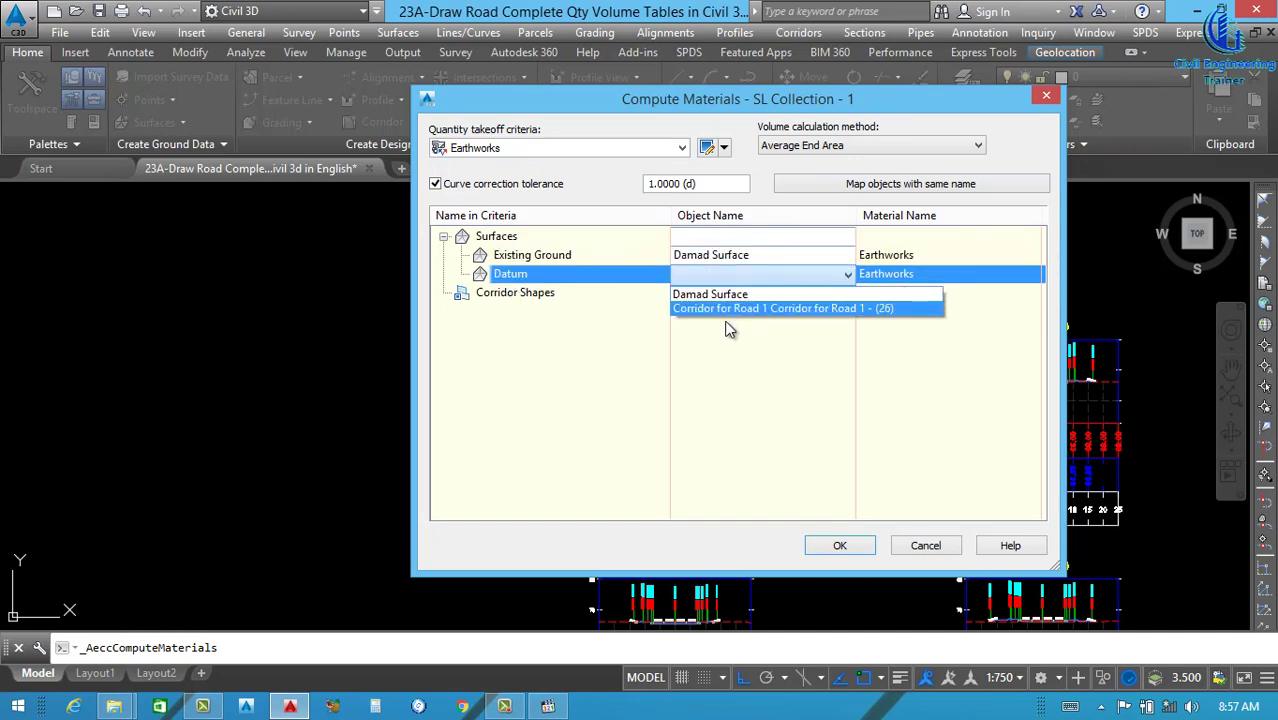
click(737, 310)
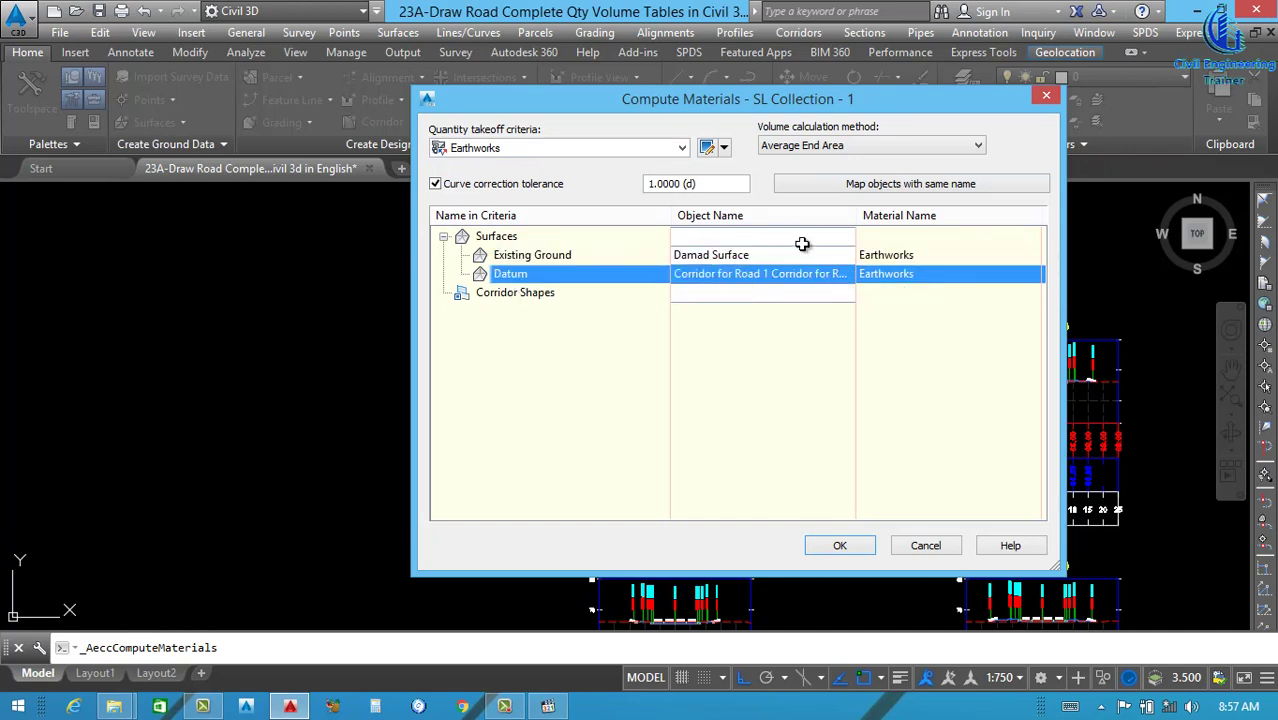
click(840, 549)
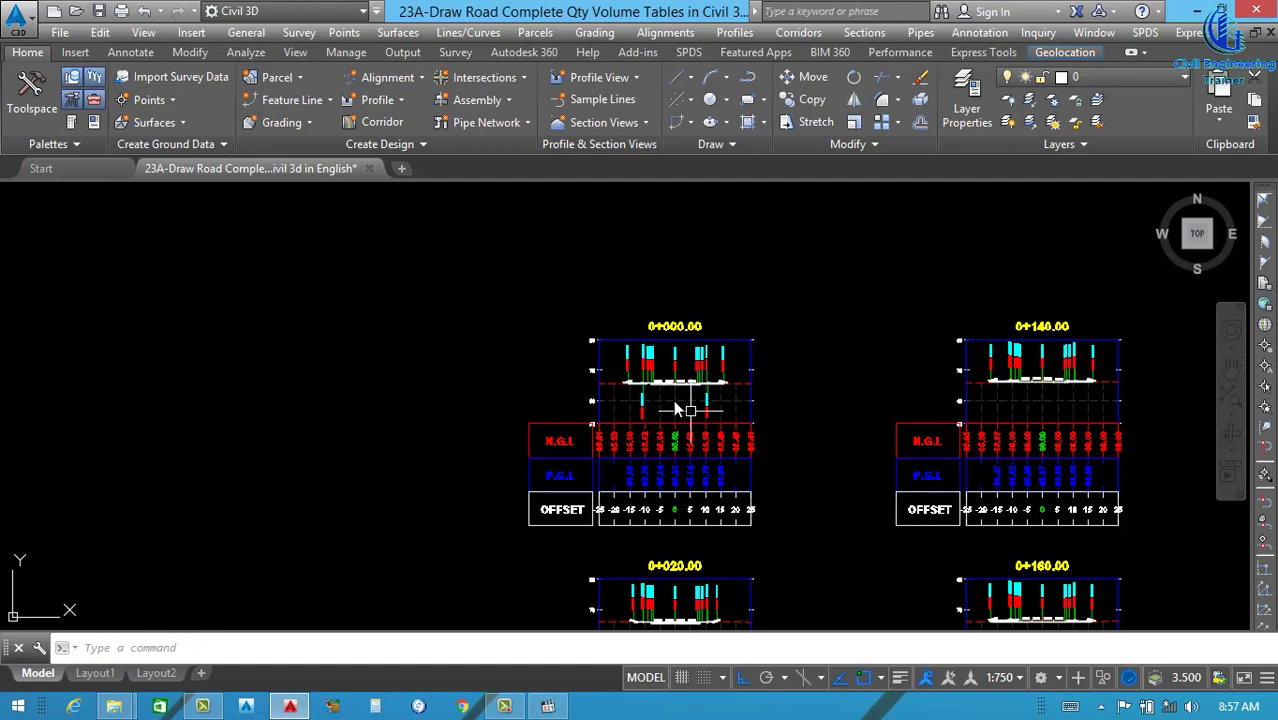
- Inspect the earthwork material shading in the section views at stations 0+000.00 and 0+280.00
scroll(665, 372, up, 5)
scroll(668, 365, up, 7)
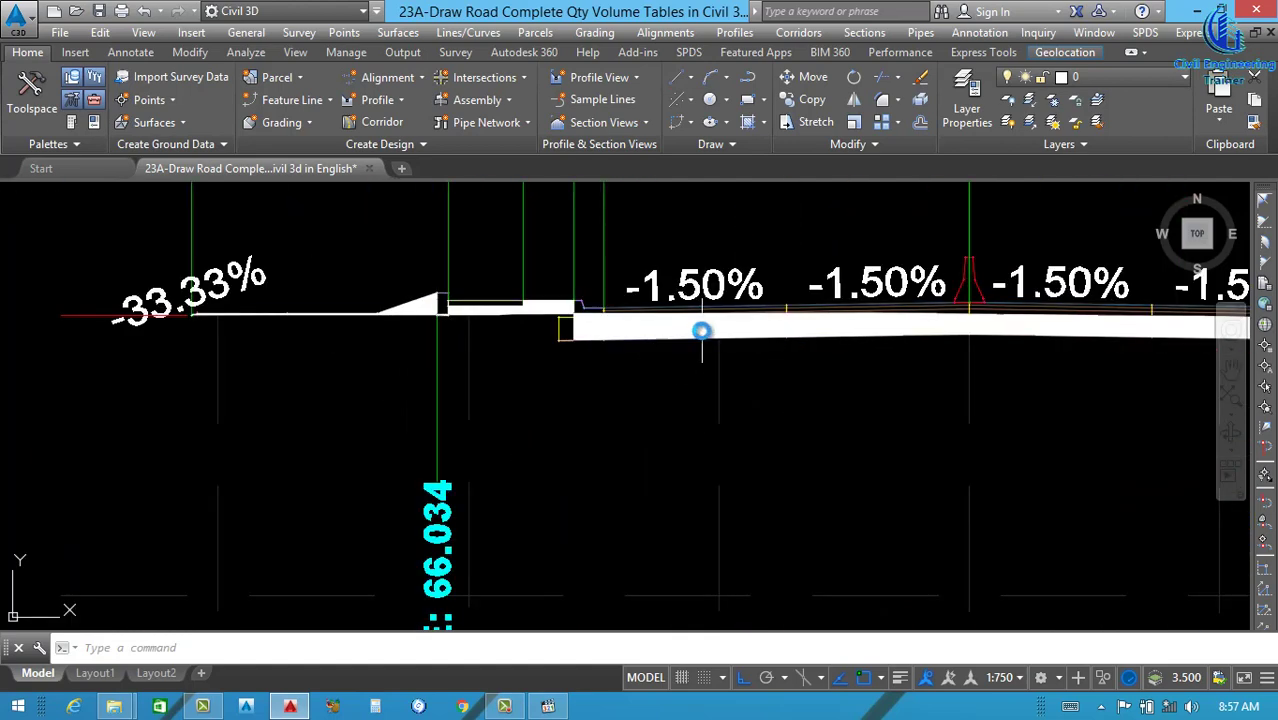
scroll(484, 368, down, 9)
scroll(484, 370, down, 5)
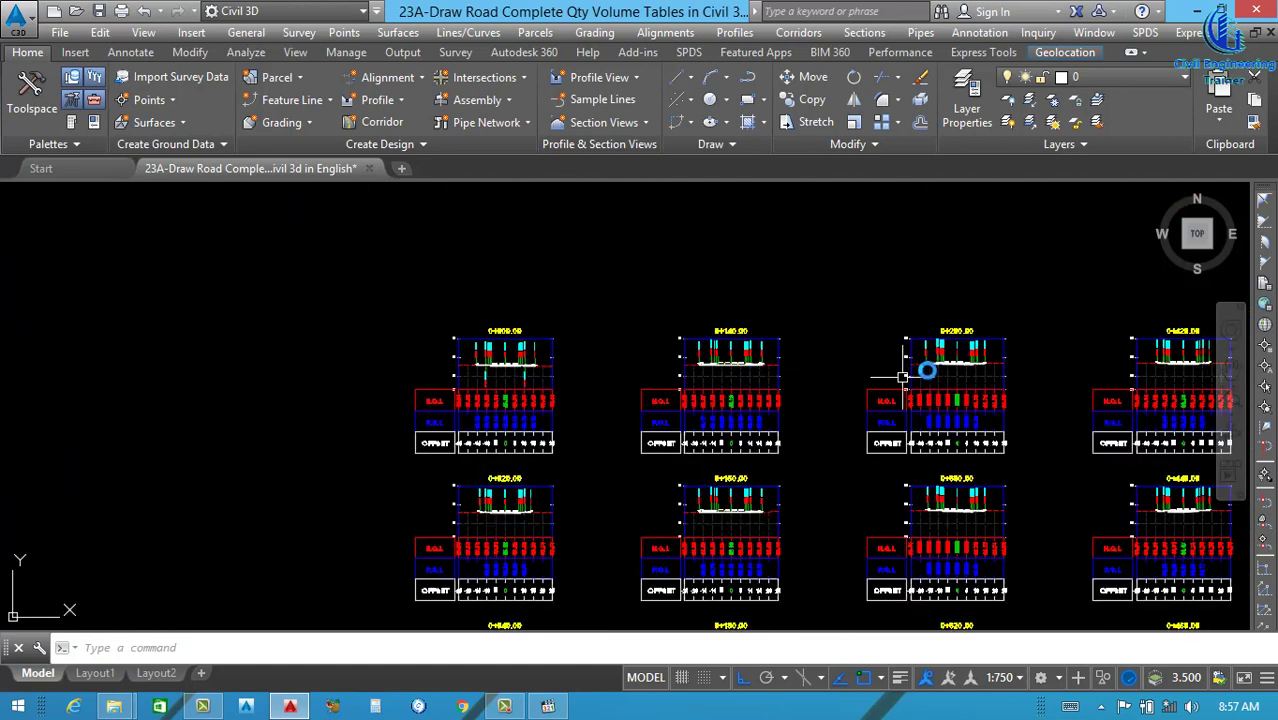
scroll(950, 366, up, 8)
scroll(955, 363, up, 2)
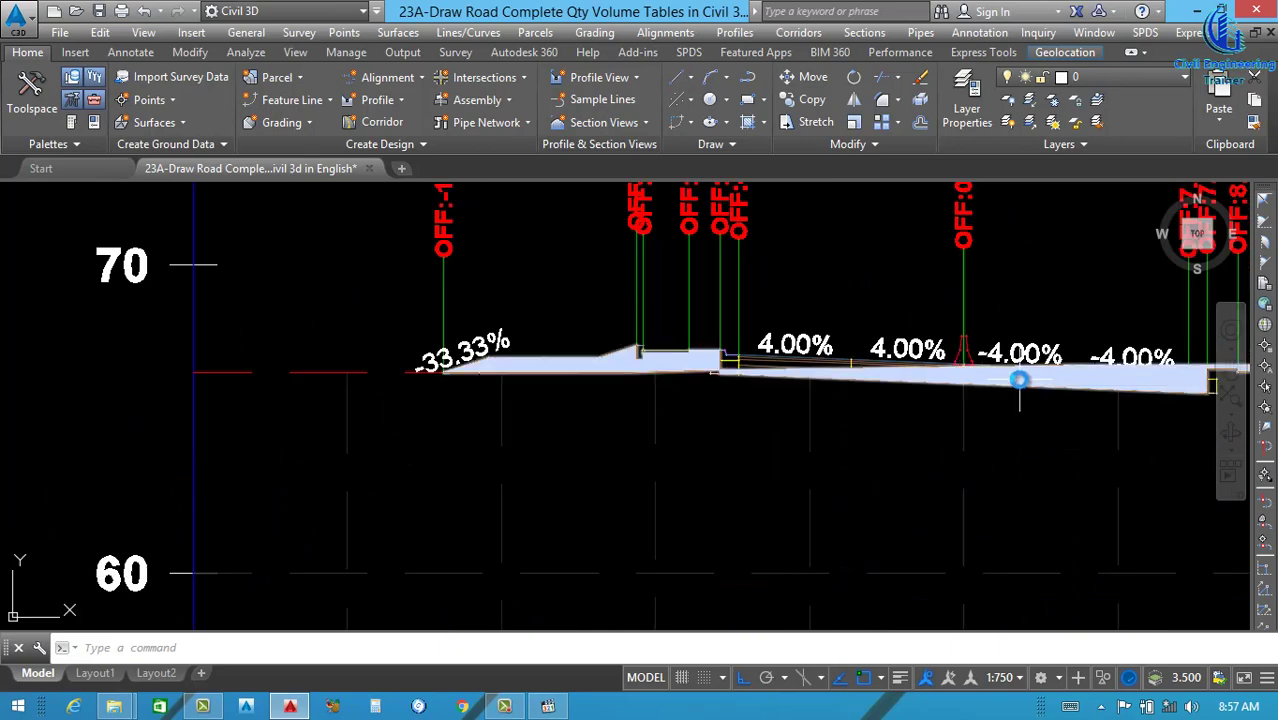
scroll(693, 346, down, 8)
scroll(713, 419, down, 4)
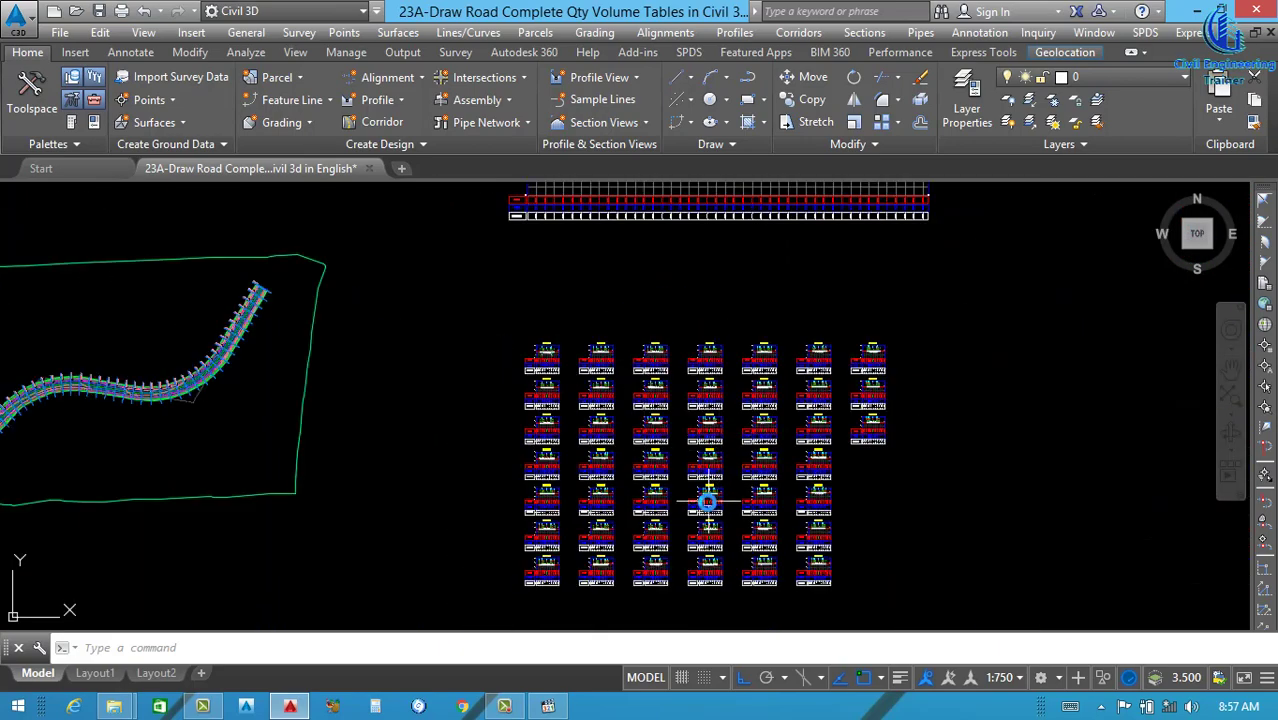
- Inspect the earthwork area between the ground and datum surfaces in the section view at station 0+480.00
scroll(710, 491, up, 7)
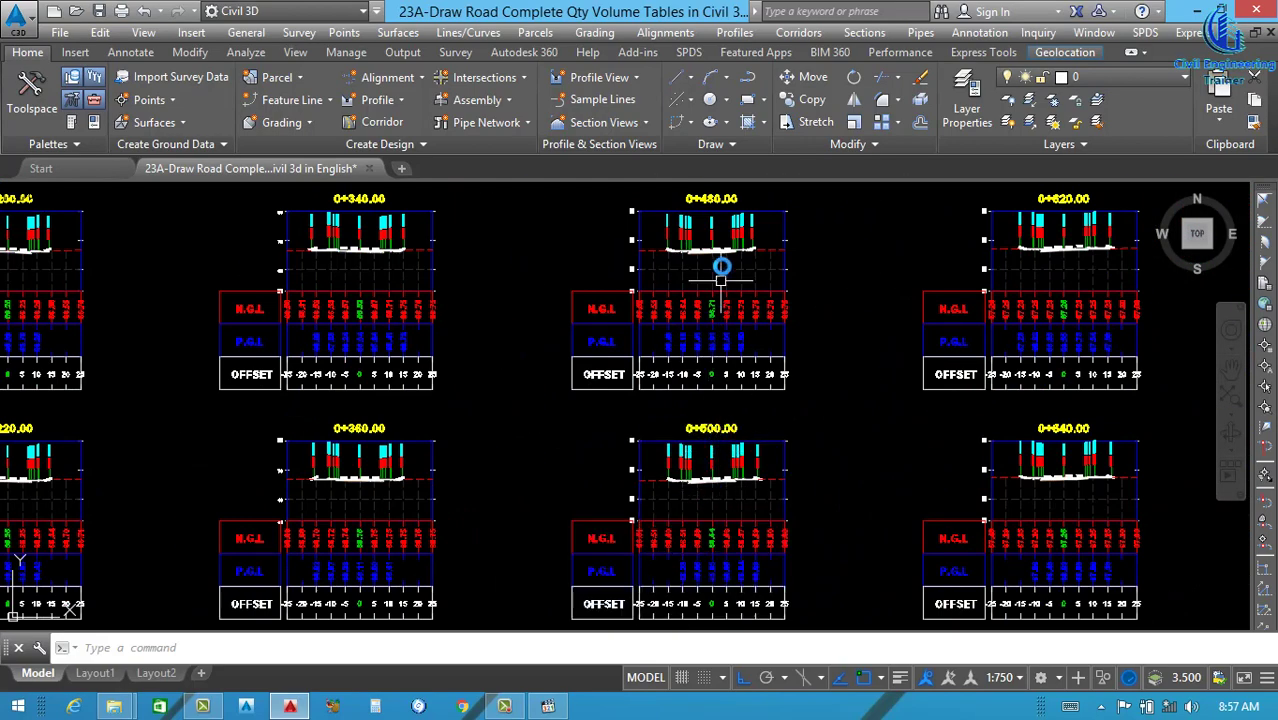
scroll(719, 262, up, 4)
scroll(693, 233, up, 5)
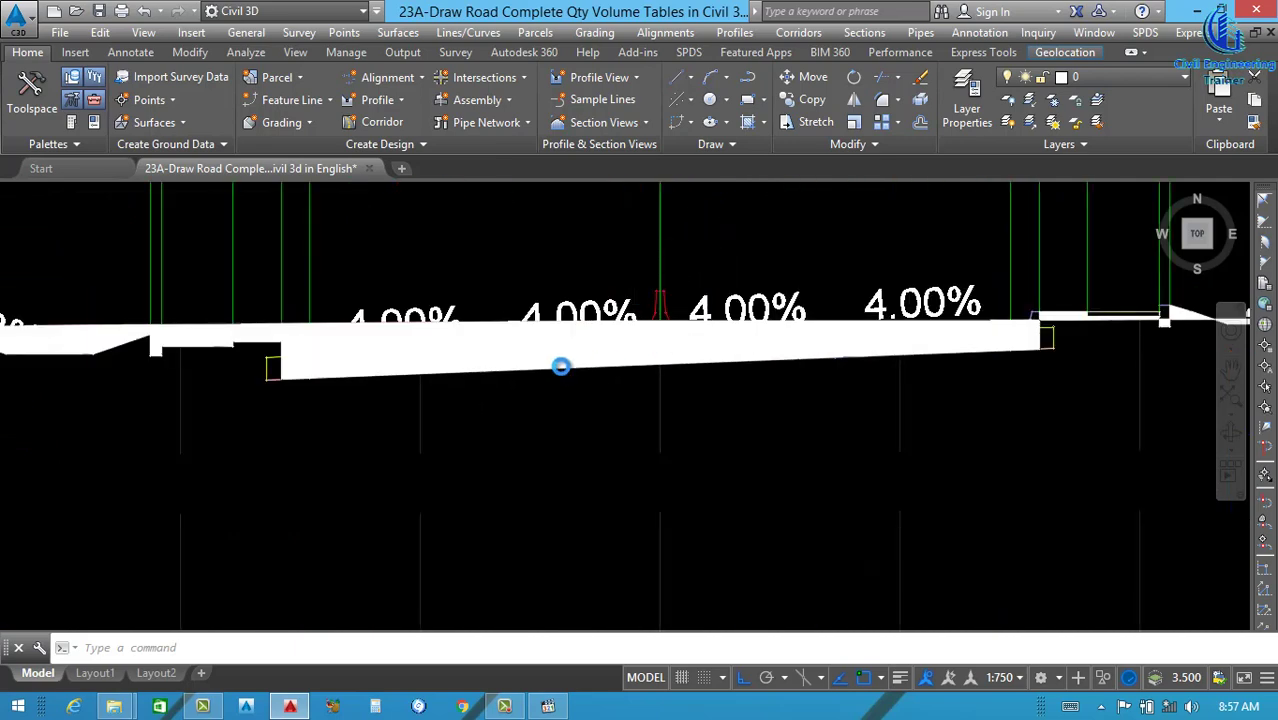
scroll(500, 355, down, 2)
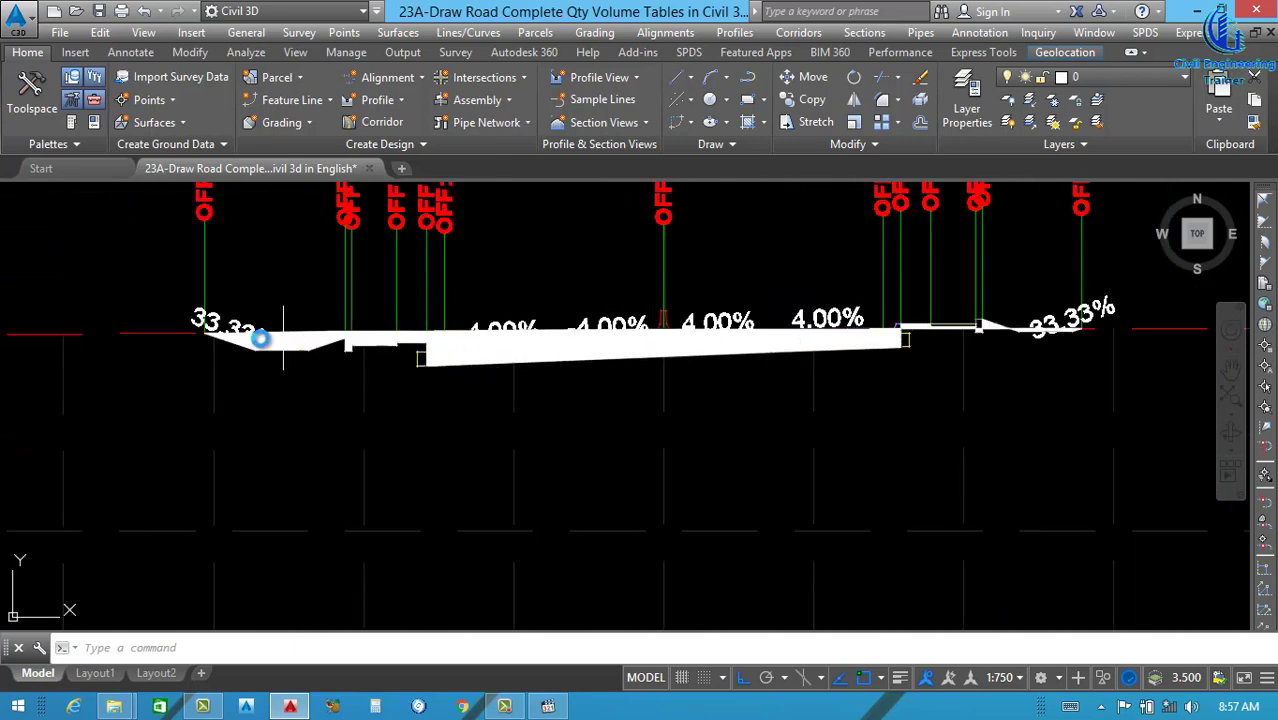
click(796, 337)
key(Escape)
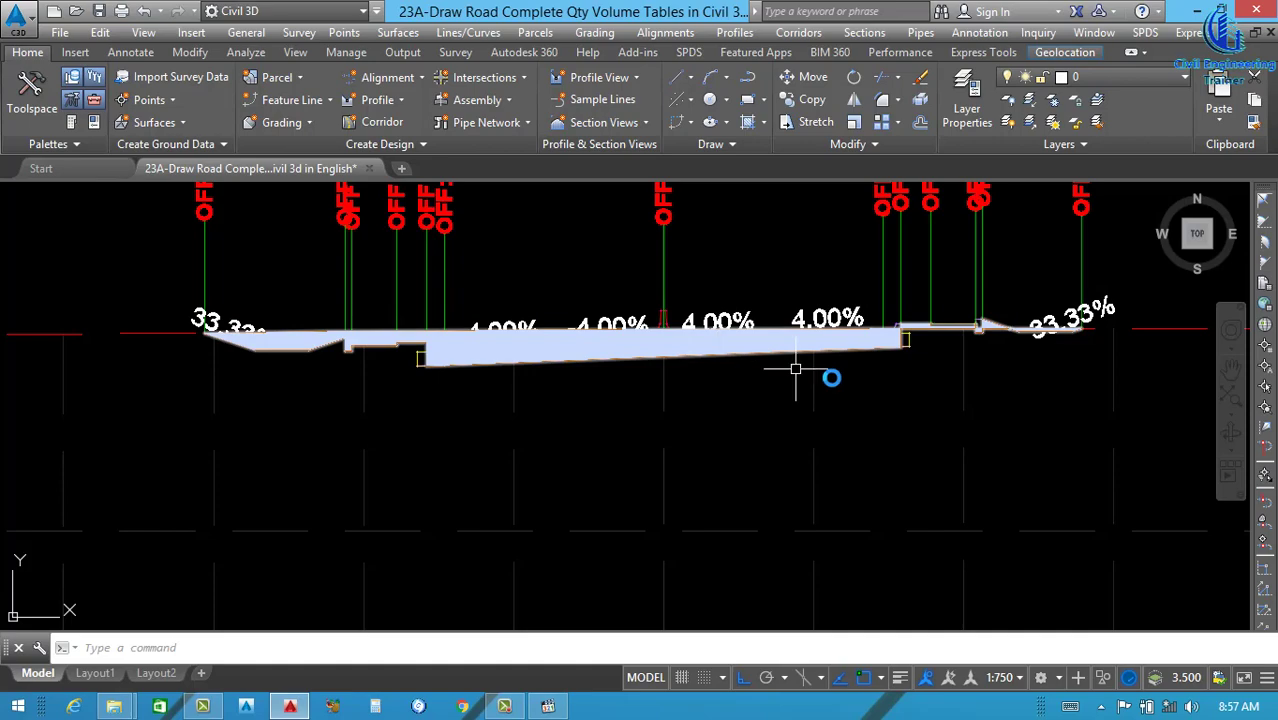
scroll(830, 374, down, 6)
scroll(815, 381, up, 6)
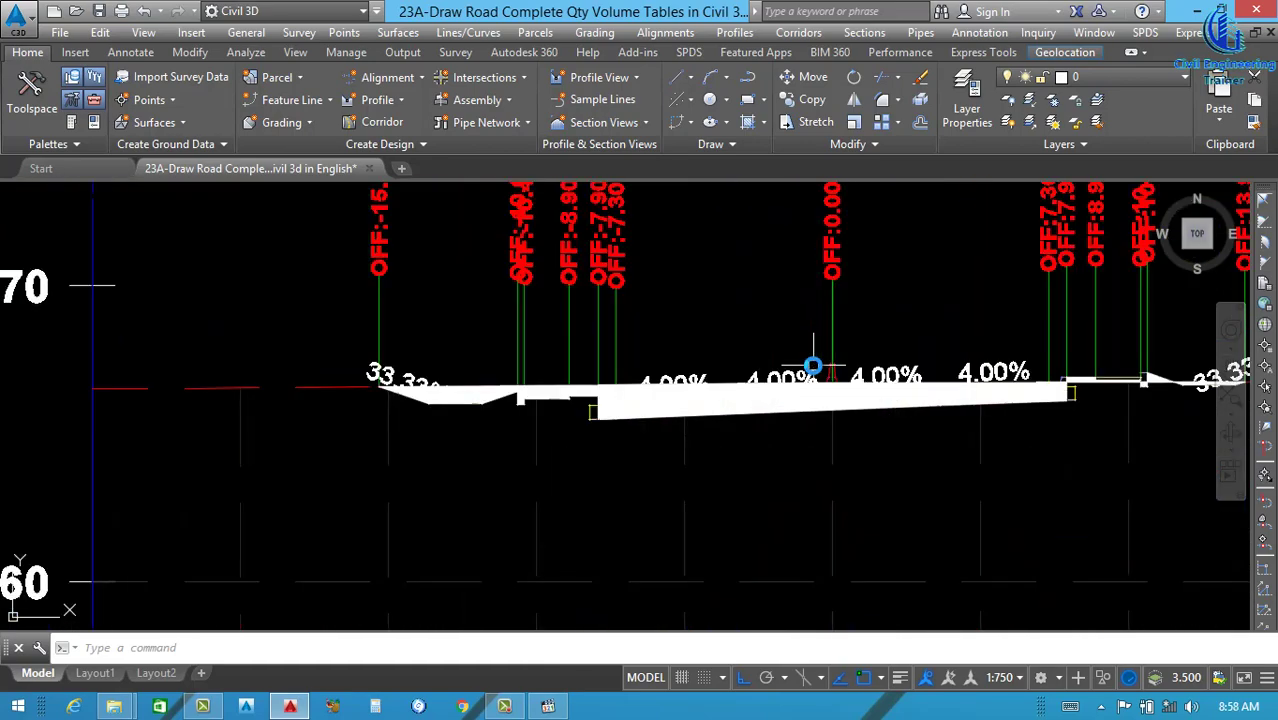
scroll(682, 405, down, 1)
scroll(800, 378, up, 2)
scroll(800, 378, down, 8)
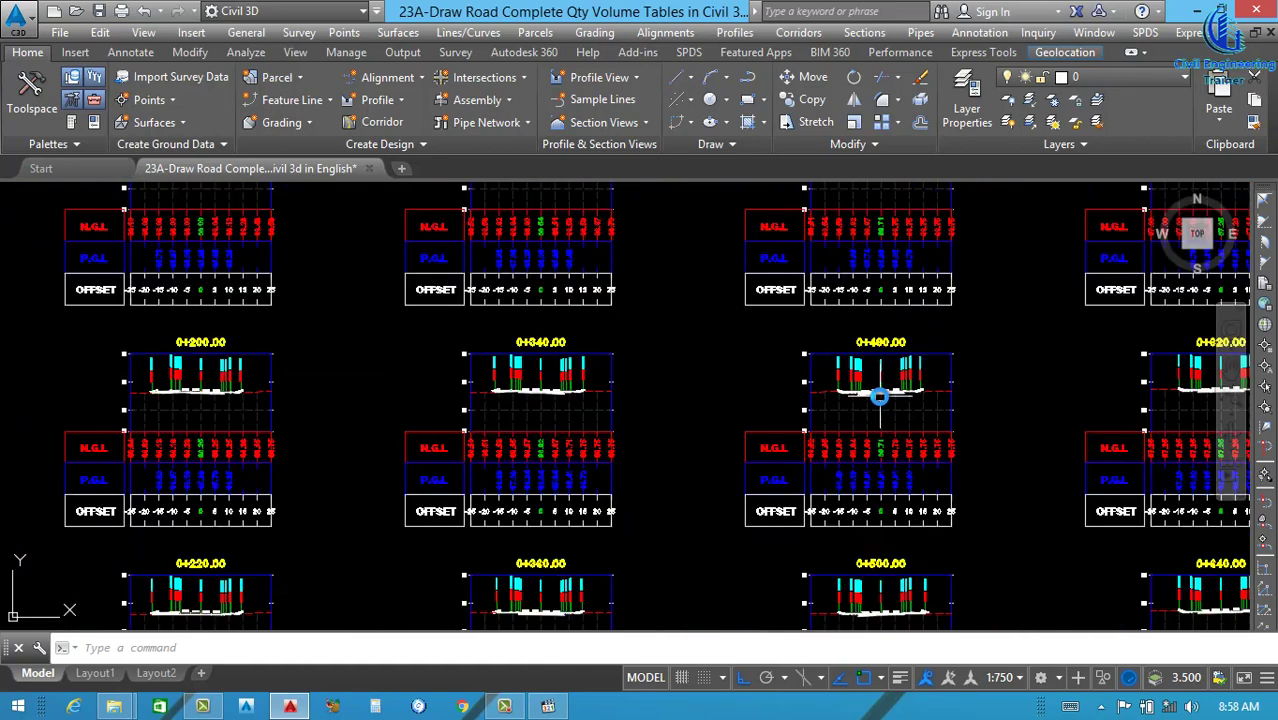
- Start a total volume table for the Grand Trunk Road alignment and SL Collection - 1, using the Cut and Fill table style
scroll(784, 387, down, 4)
scroll(727, 356, up, 10)
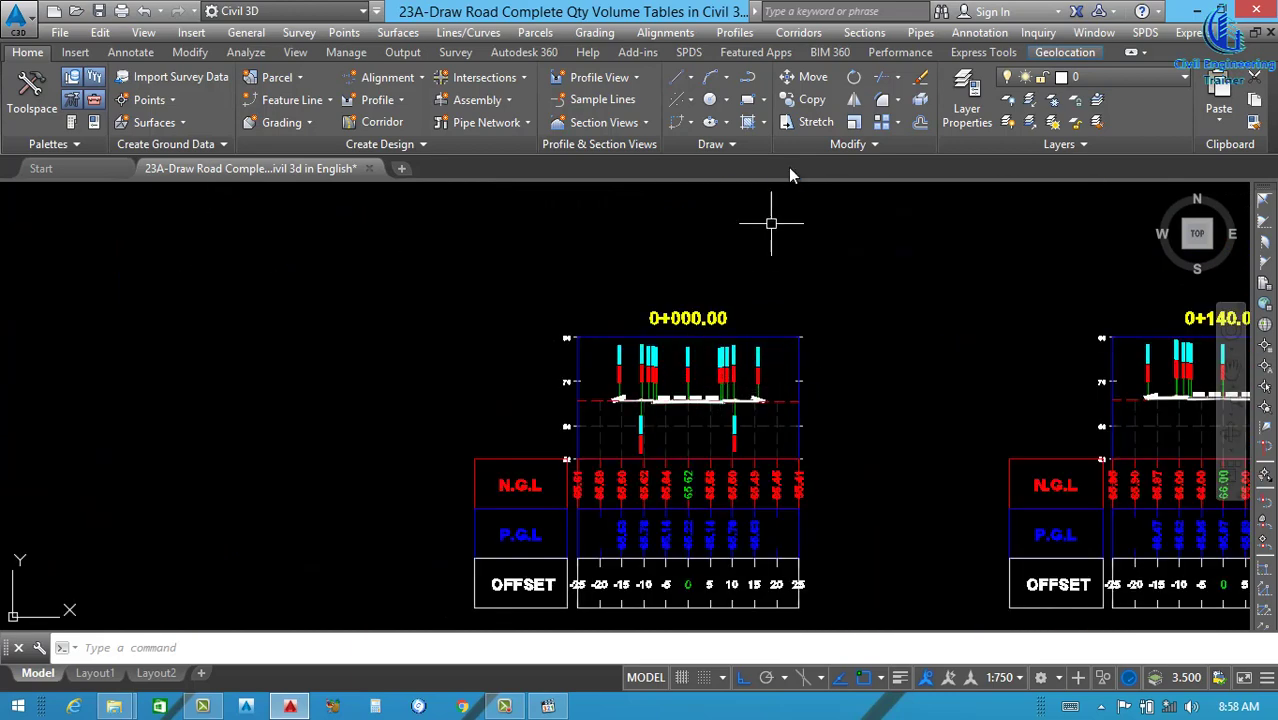
click(866, 36)
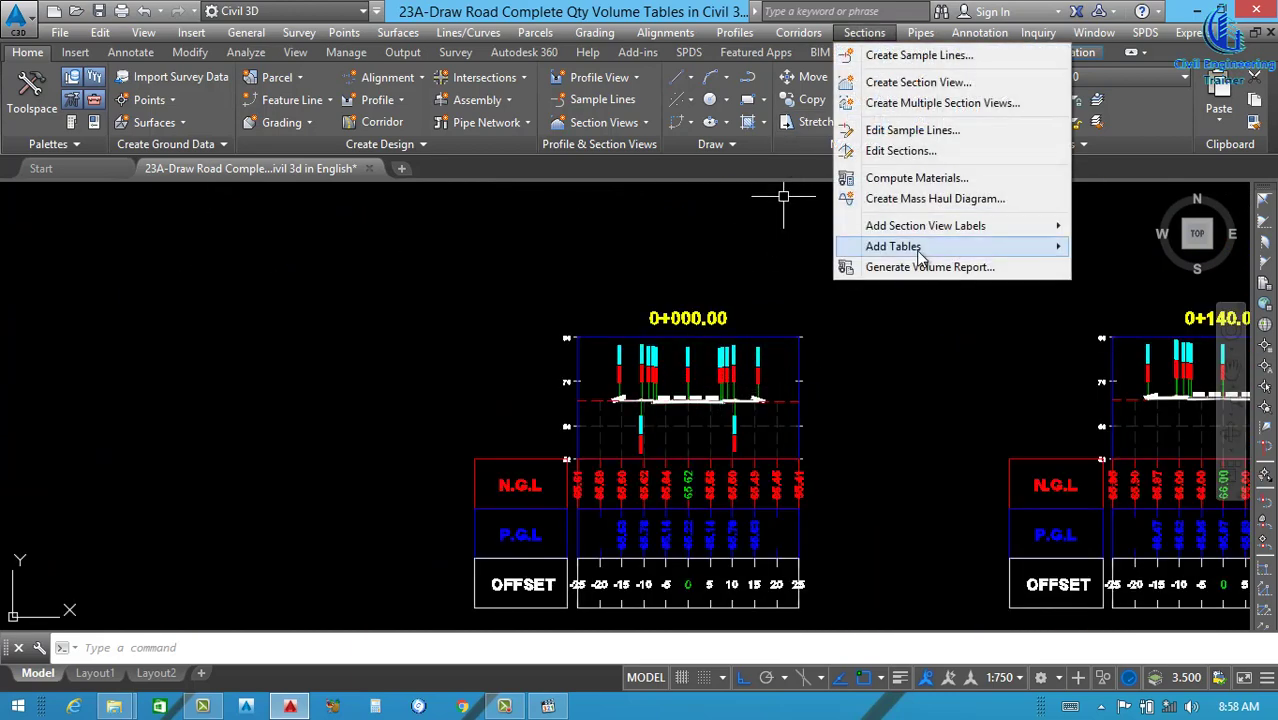
mouse_move(920, 250)
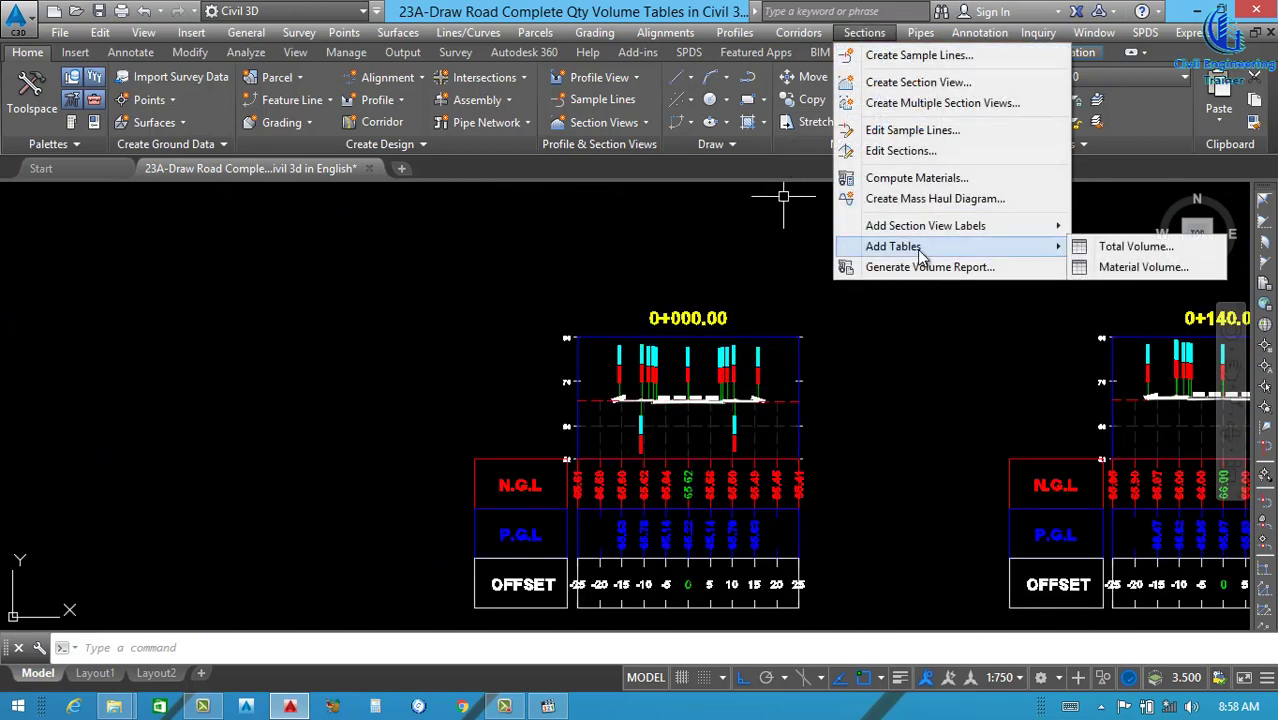
click(1130, 248)
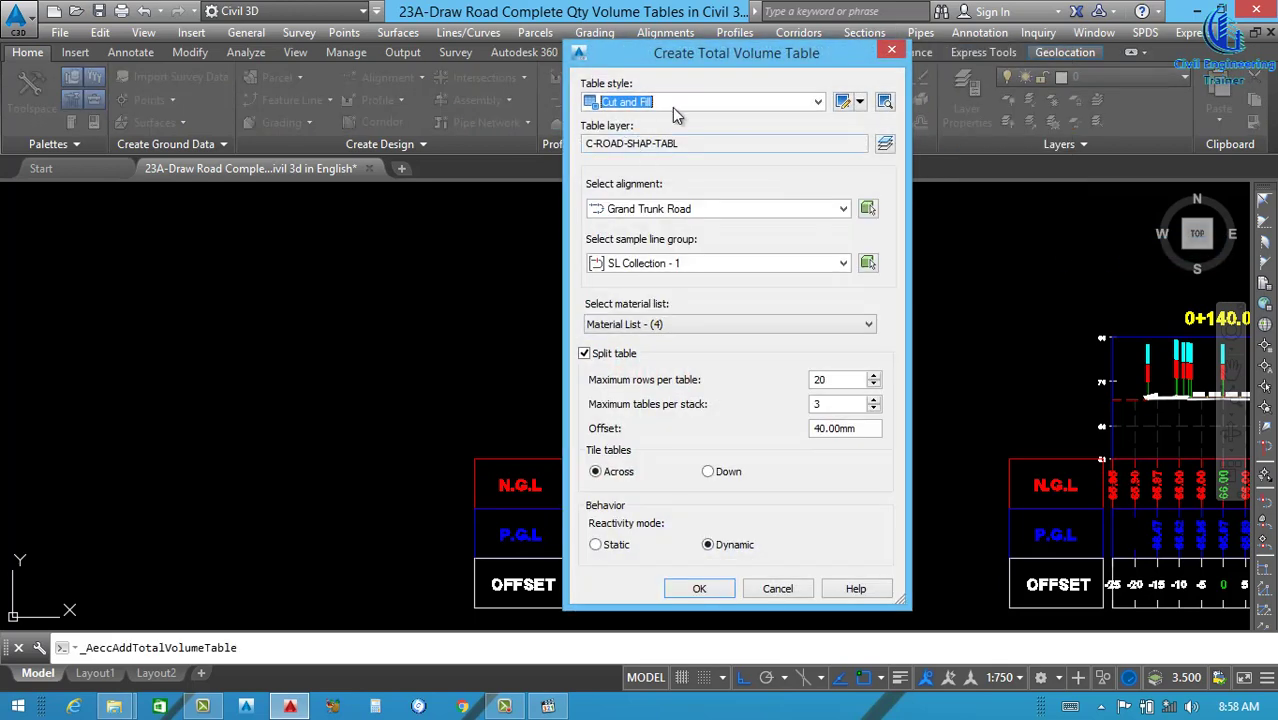
click(681, 102)
click(681, 102)
click(700, 215)
click(698, 209)
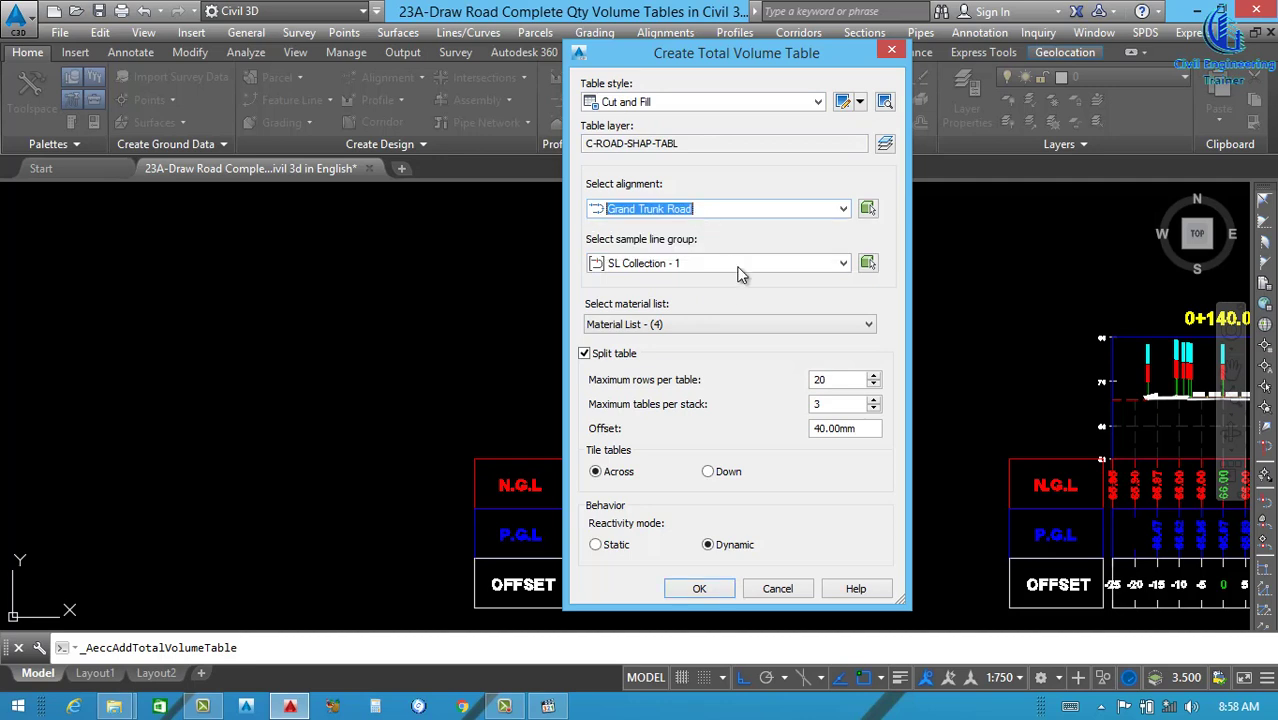
click(734, 262)
click(689, 284)
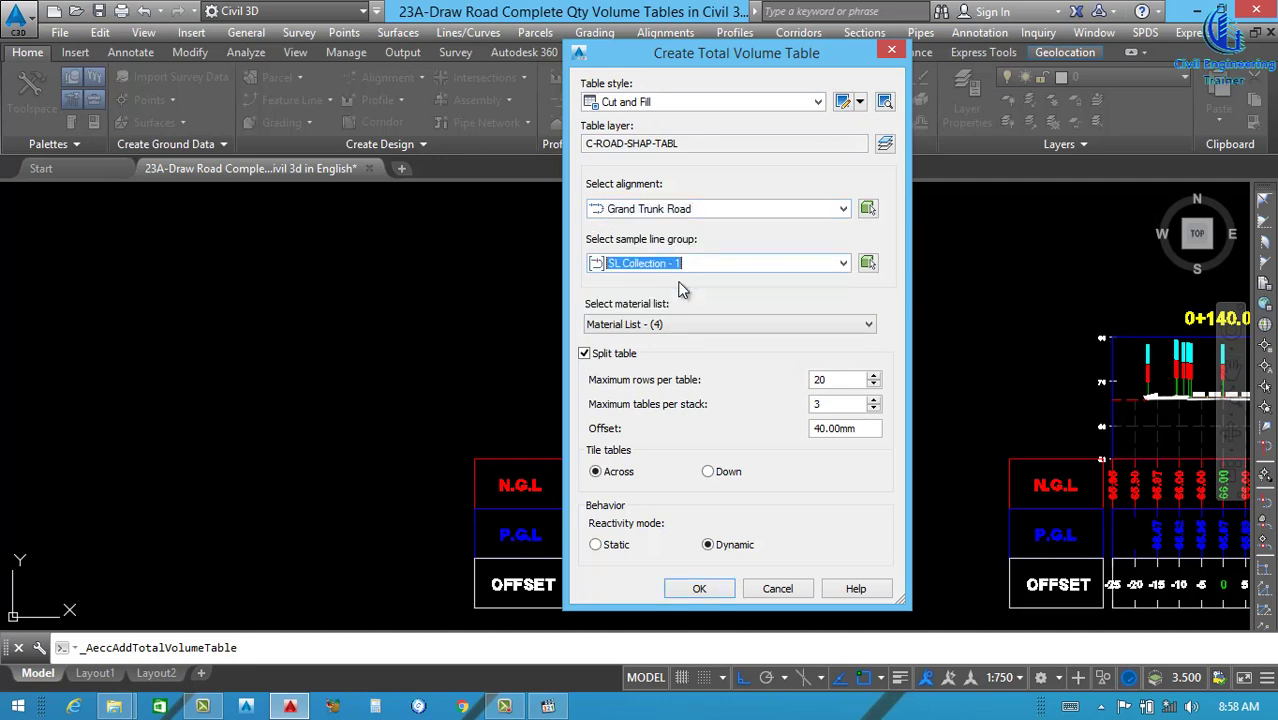
- Set the maximum rows per table to 30 and place the total volume tables in the empty area right of the section views
click(832, 380)
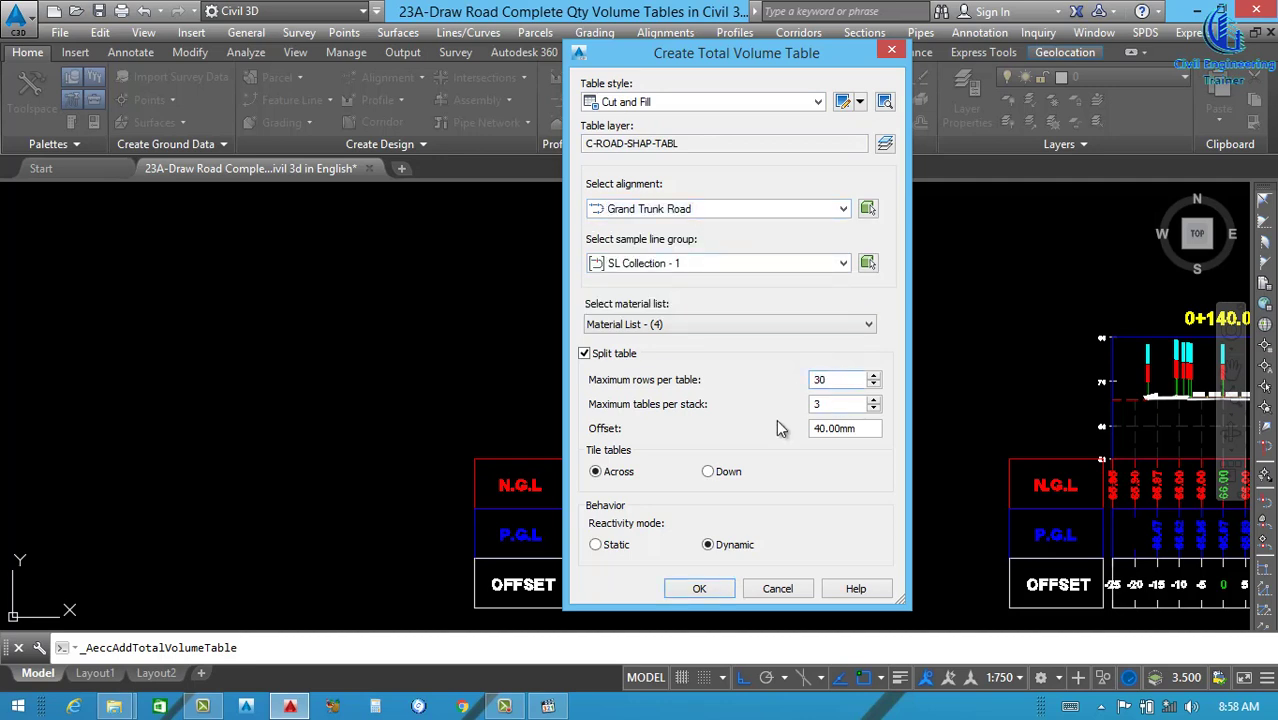
click(703, 589)
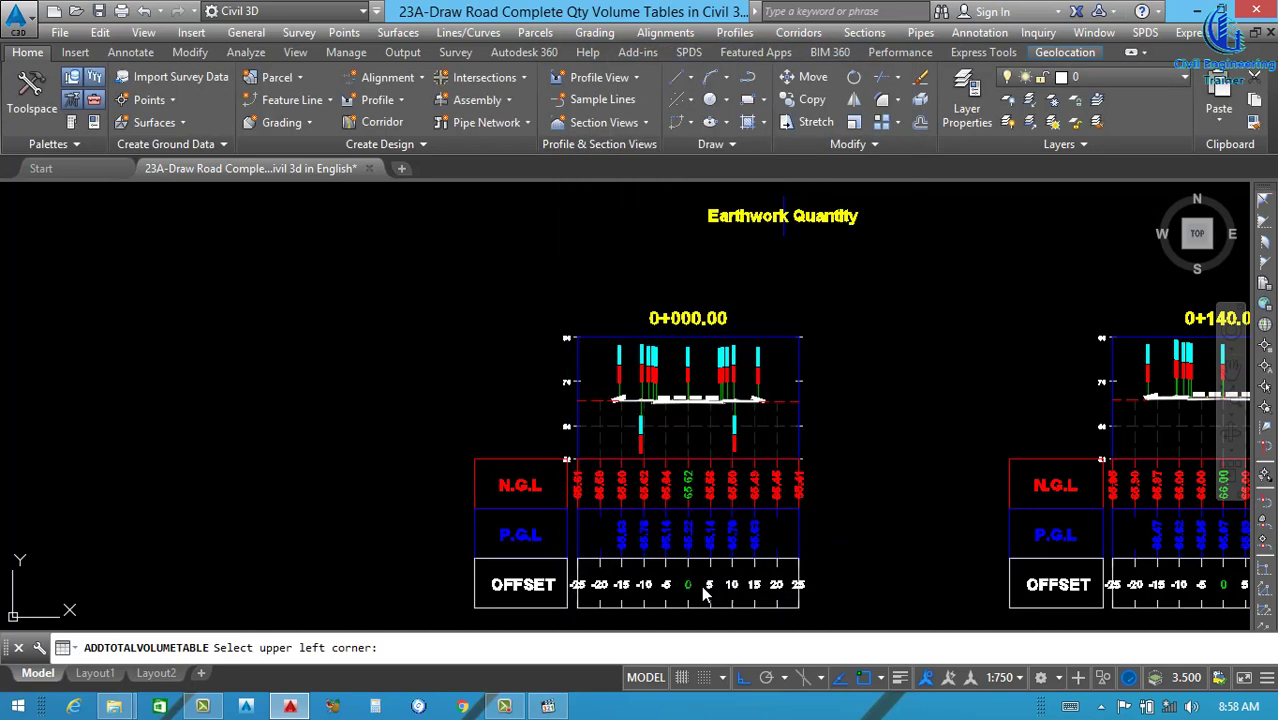
scroll(593, 411, down, 4)
scroll(593, 411, down, 3)
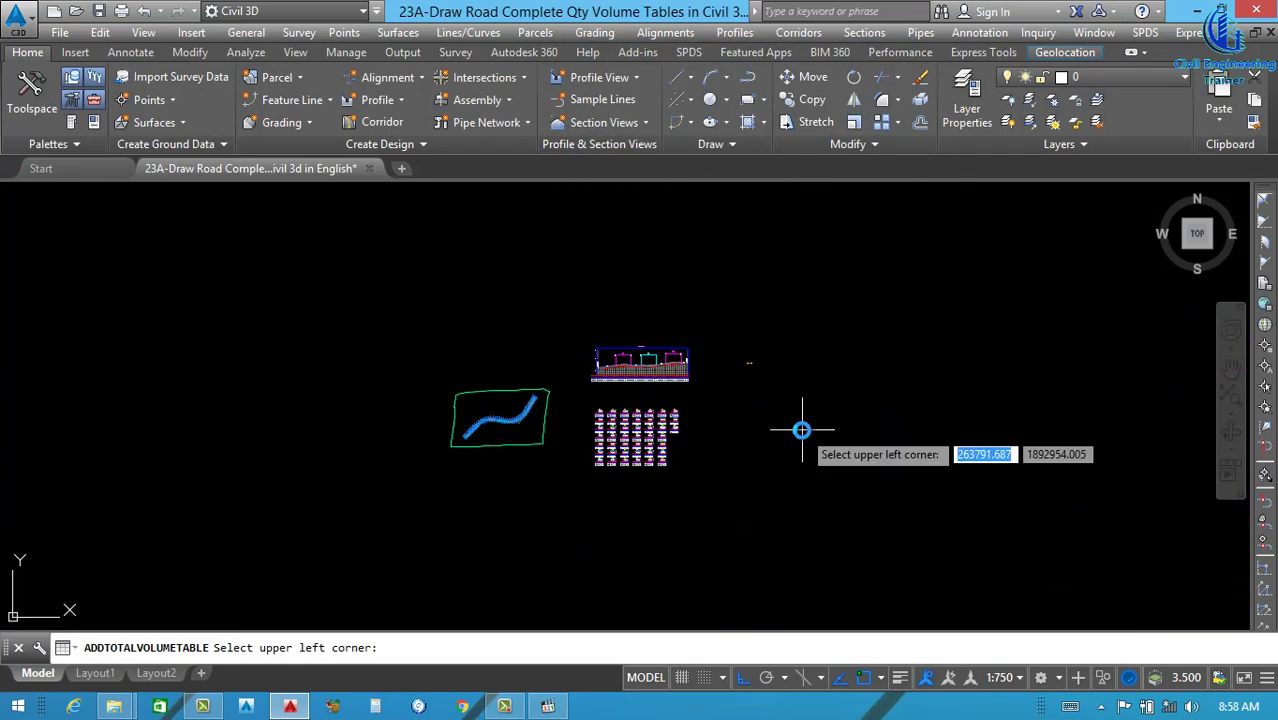
scroll(745, 428, up, 3)
click(659, 365)
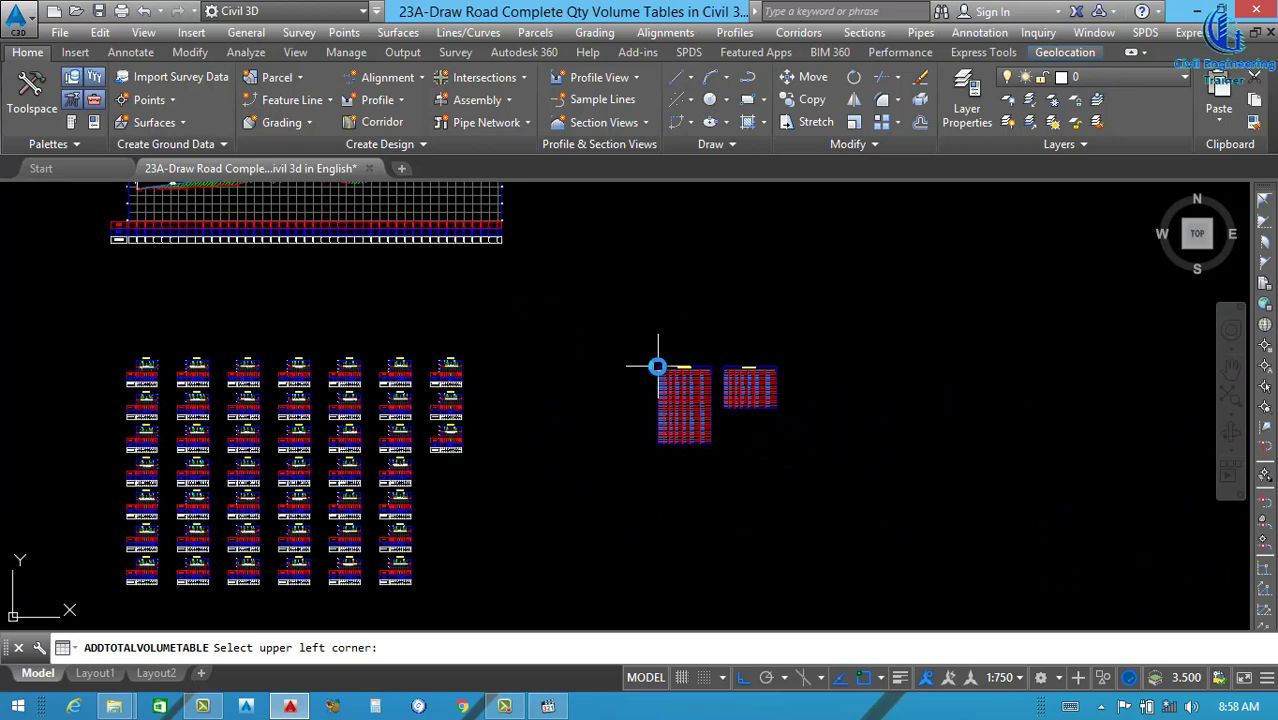
- Examine the station, area and volume columns in the two Earthwork Quantity tables
scroll(680, 367, up, 2)
scroll(680, 367, up, 3)
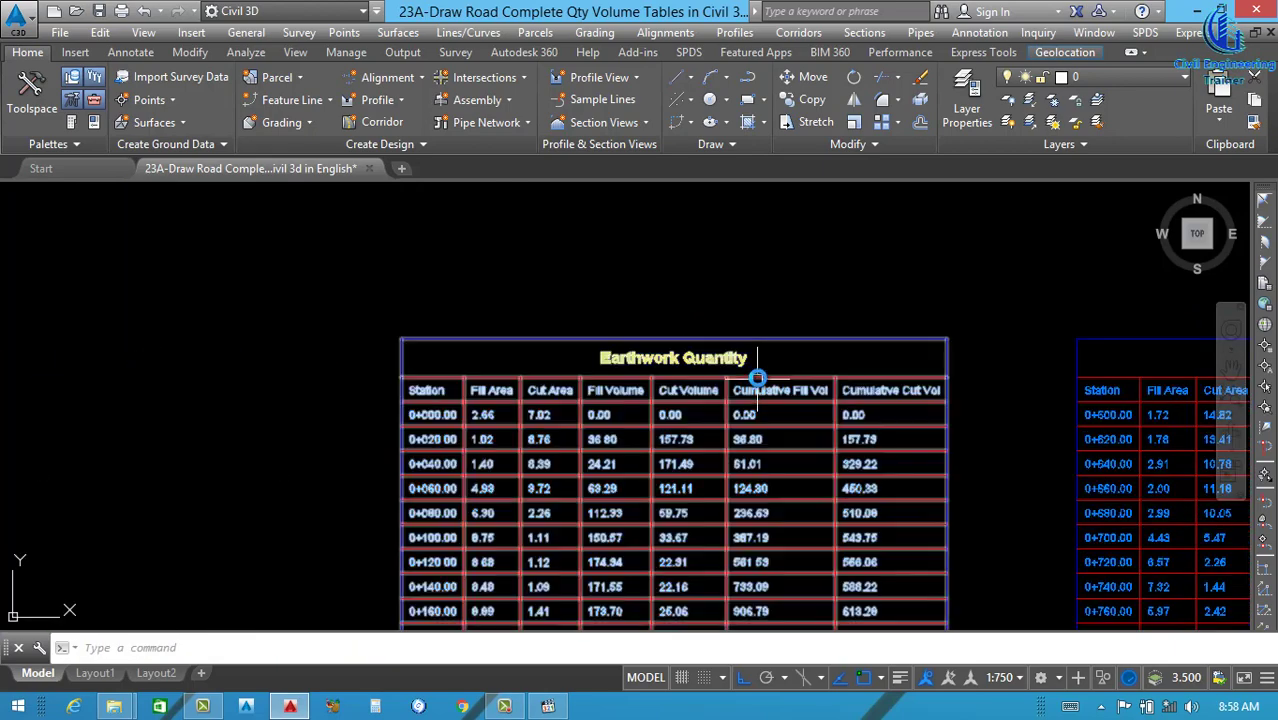
scroll(700, 375, up, 1)
scroll(700, 375, down, 5)
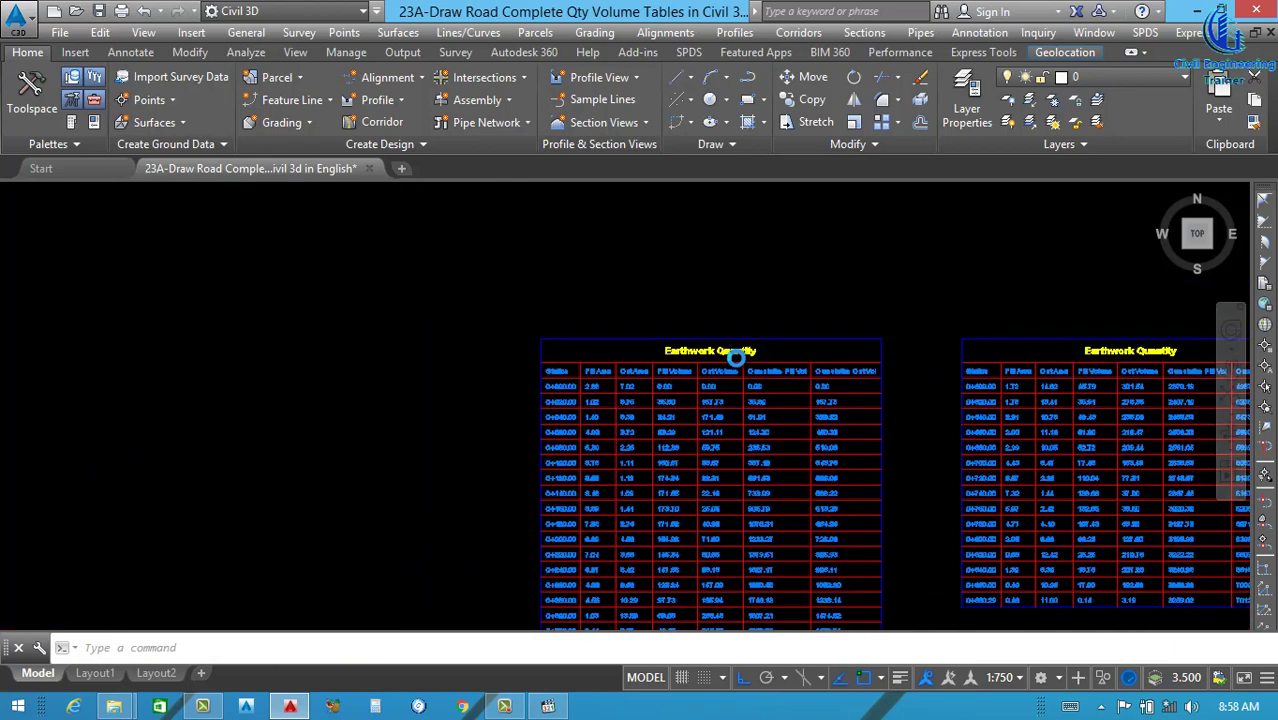
scroll(672, 355, up, 3)
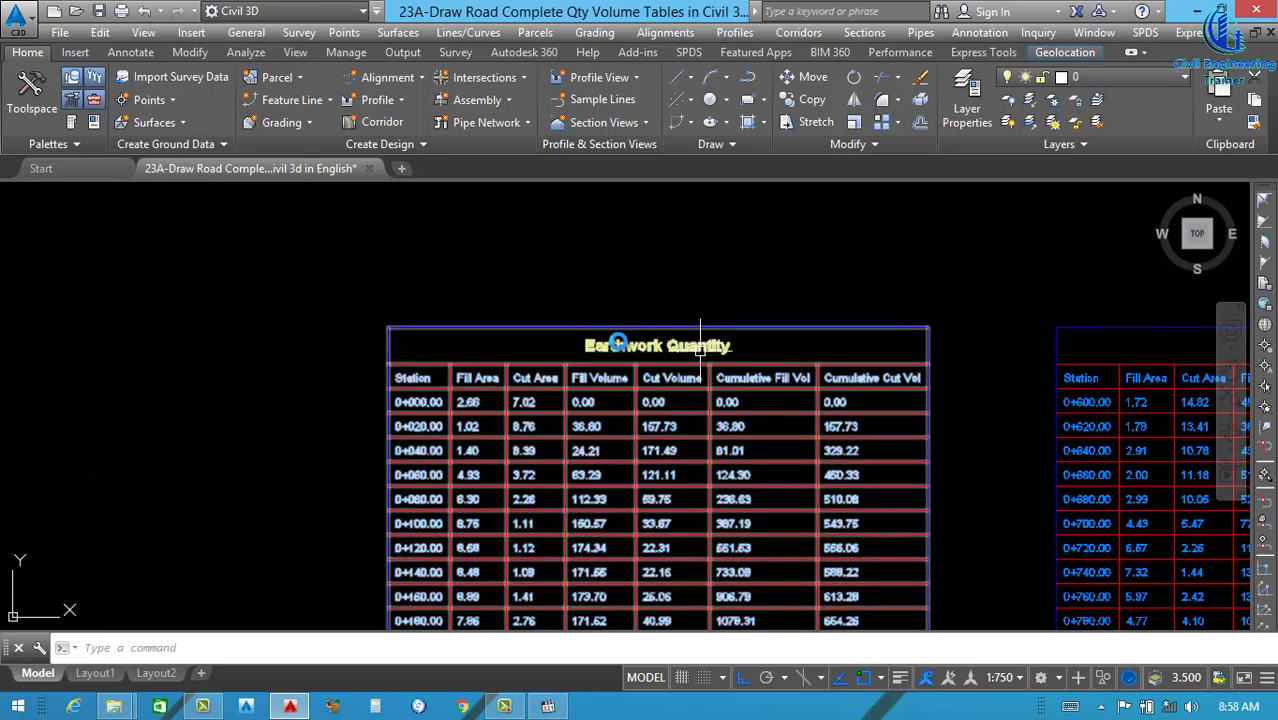
scroll(713, 348, down, 4)
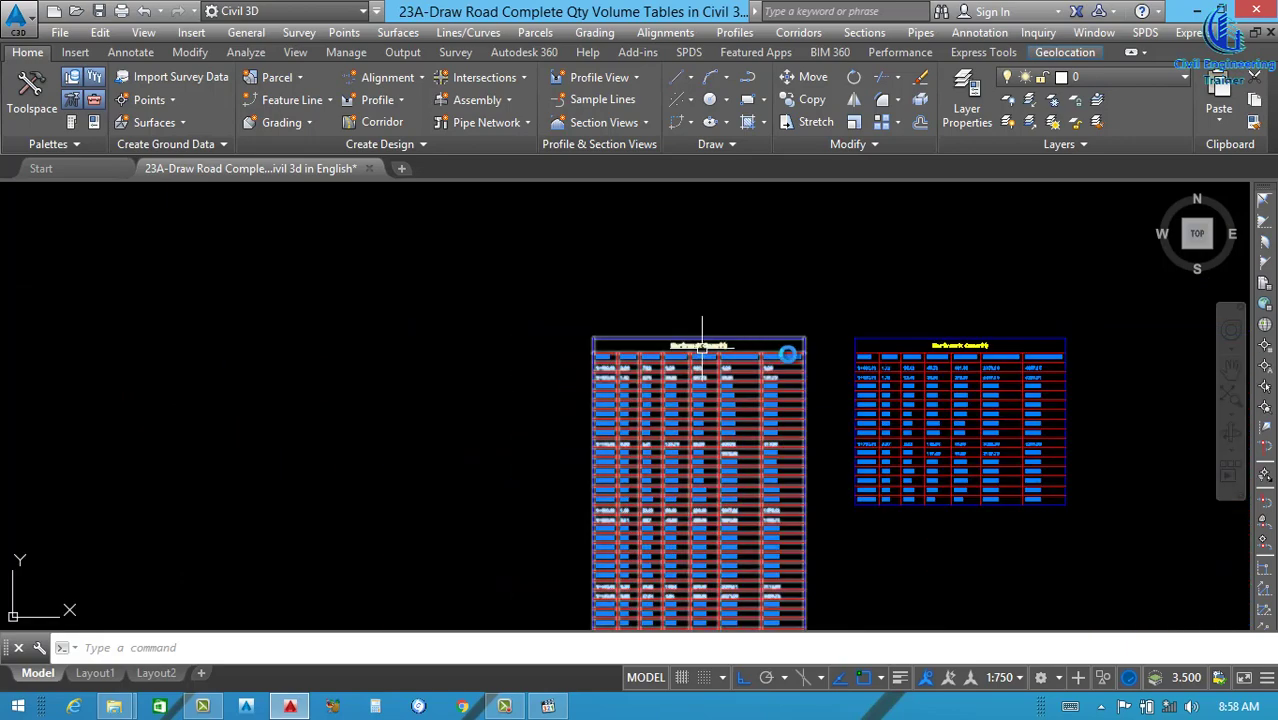
scroll(816, 357, down, 5)
scroll(815, 357, up, 2)
scroll(815, 357, up, 5)
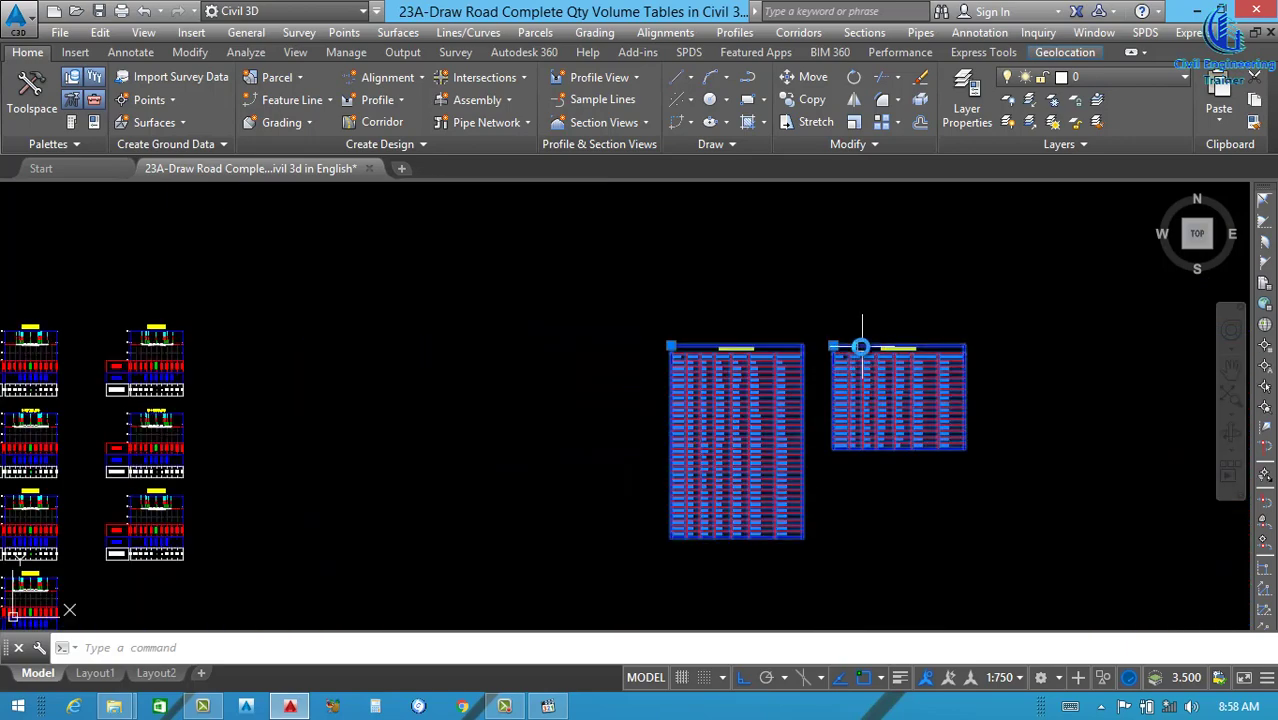
- Move the second Earthwork Quantity table so that it sits directly against the first one
click(808, 342)
click(820, 342)
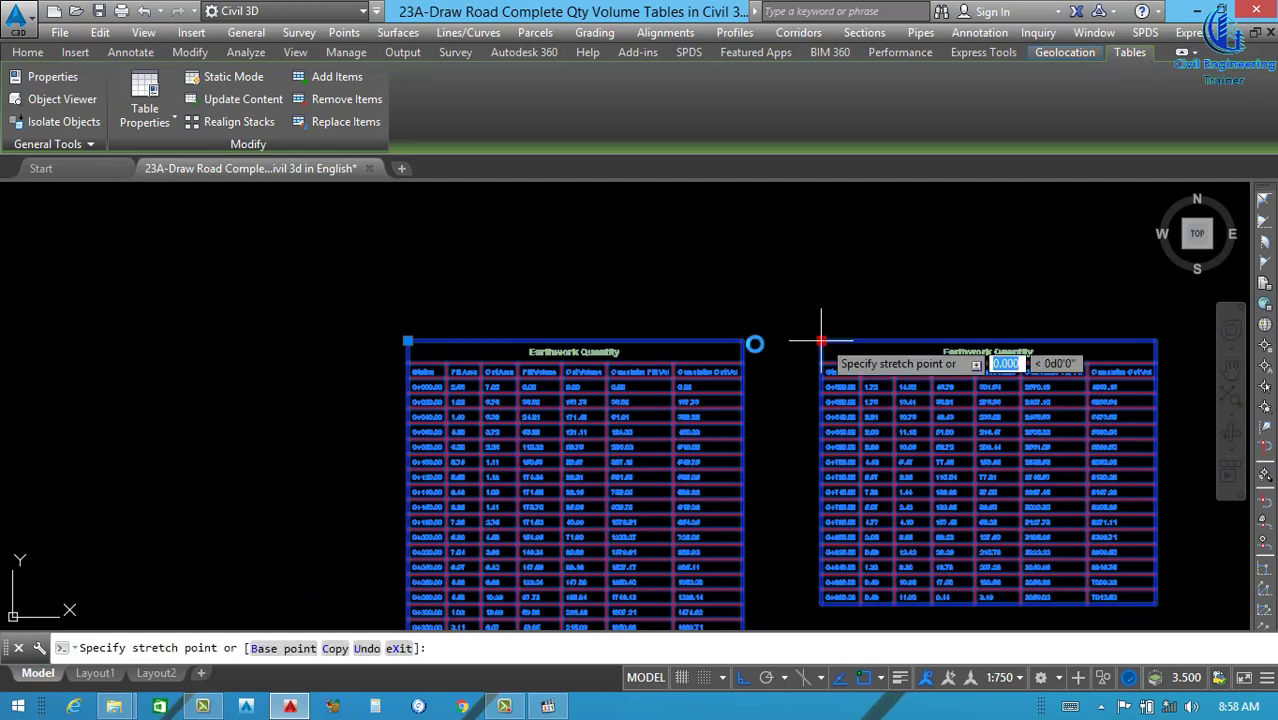
click(872, 366)
- Open the volume table settings of Section View Group - 1 from the group properties of the section view at station 0+000.00
scroll(700, 375, down, 8)
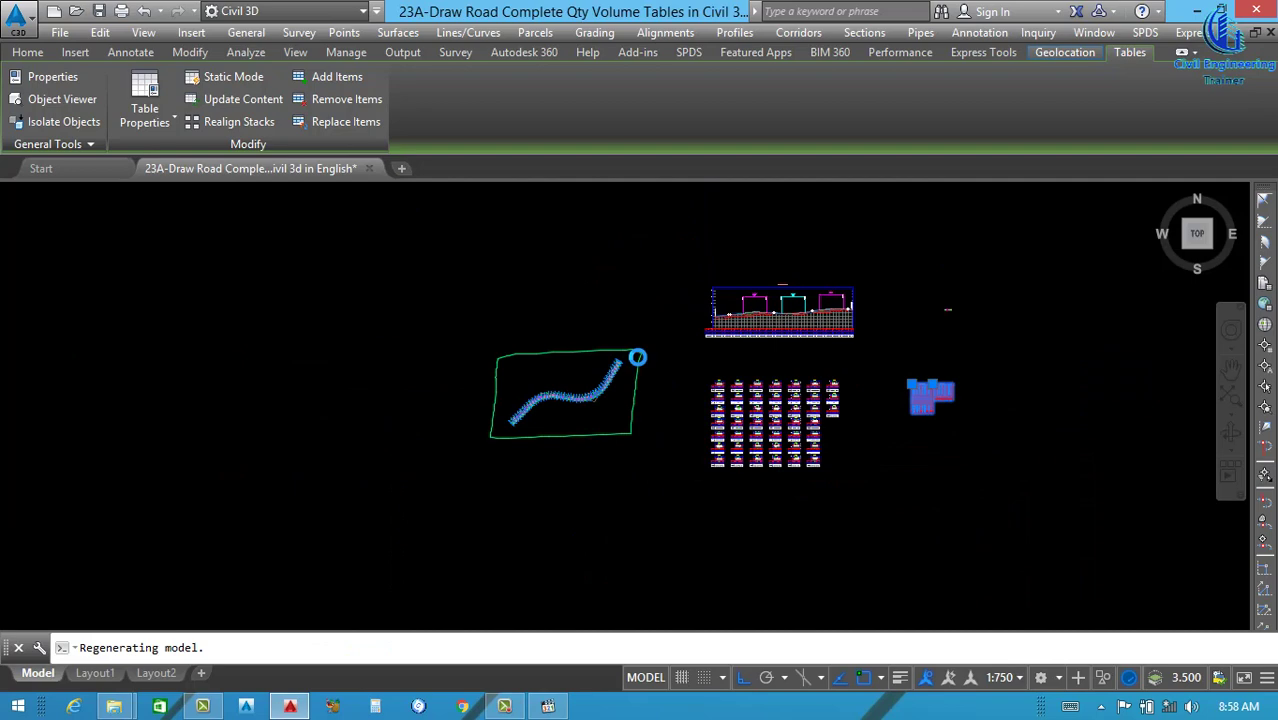
scroll(638, 365, down, 2)
scroll(756, 348, up, 12)
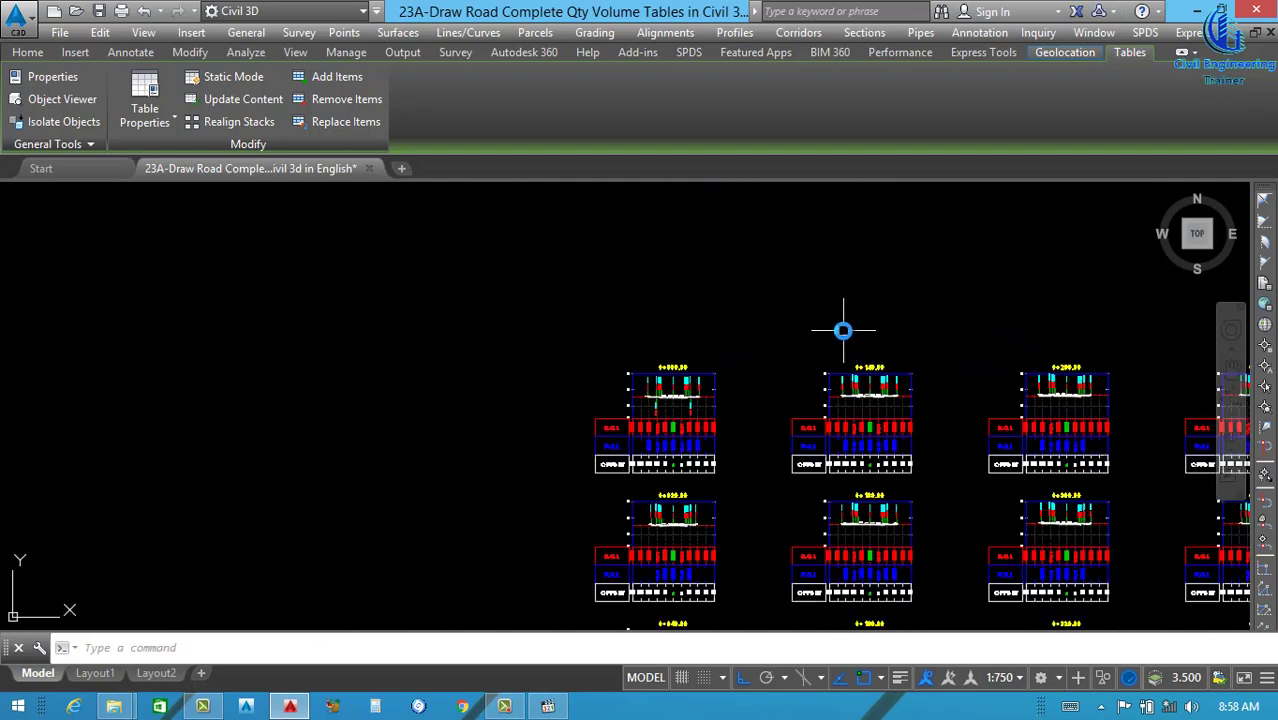
scroll(670, 412, up, 3)
key(Escape)
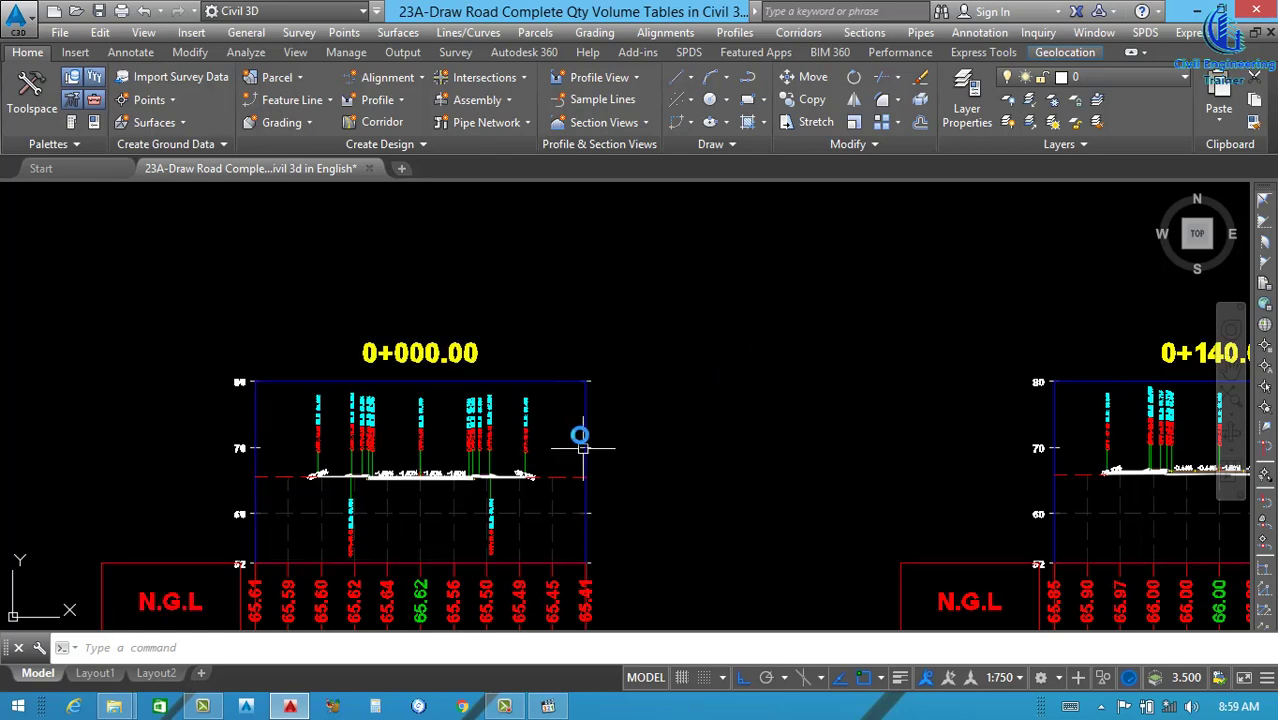
click(585, 417)
right_click(585, 417)
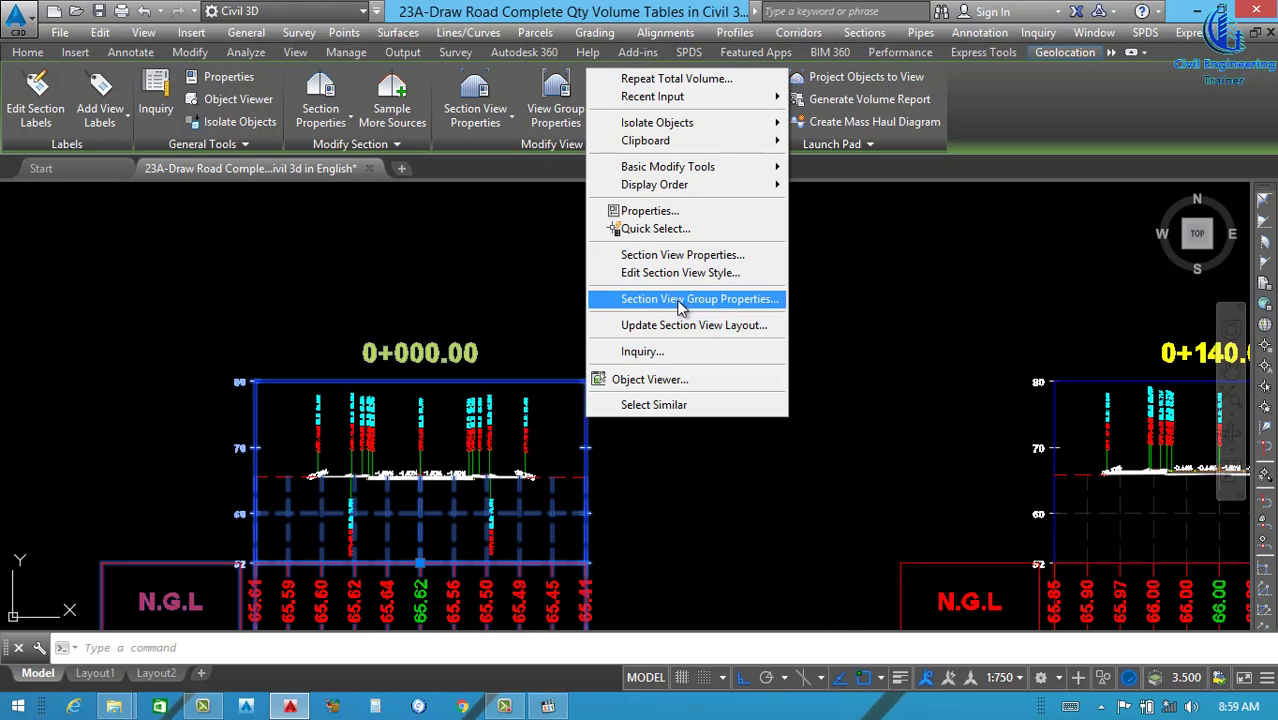
click(686, 302)
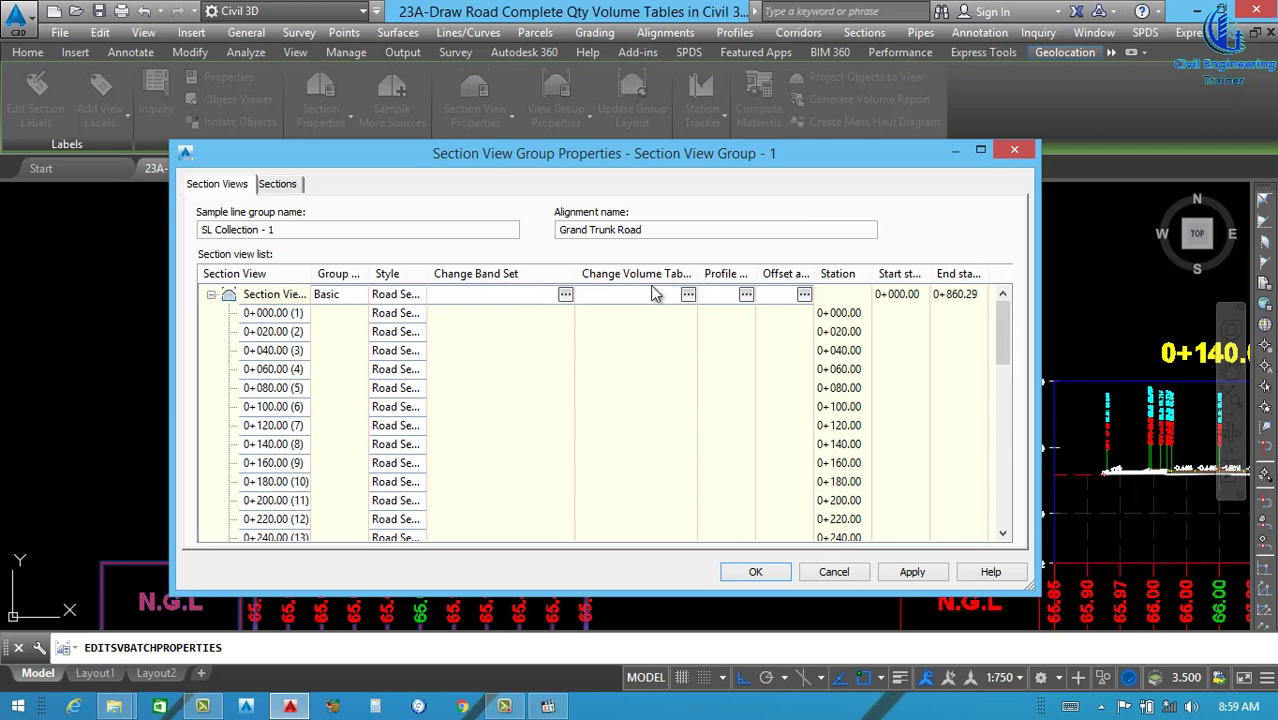
drag(577, 278, 537, 286)
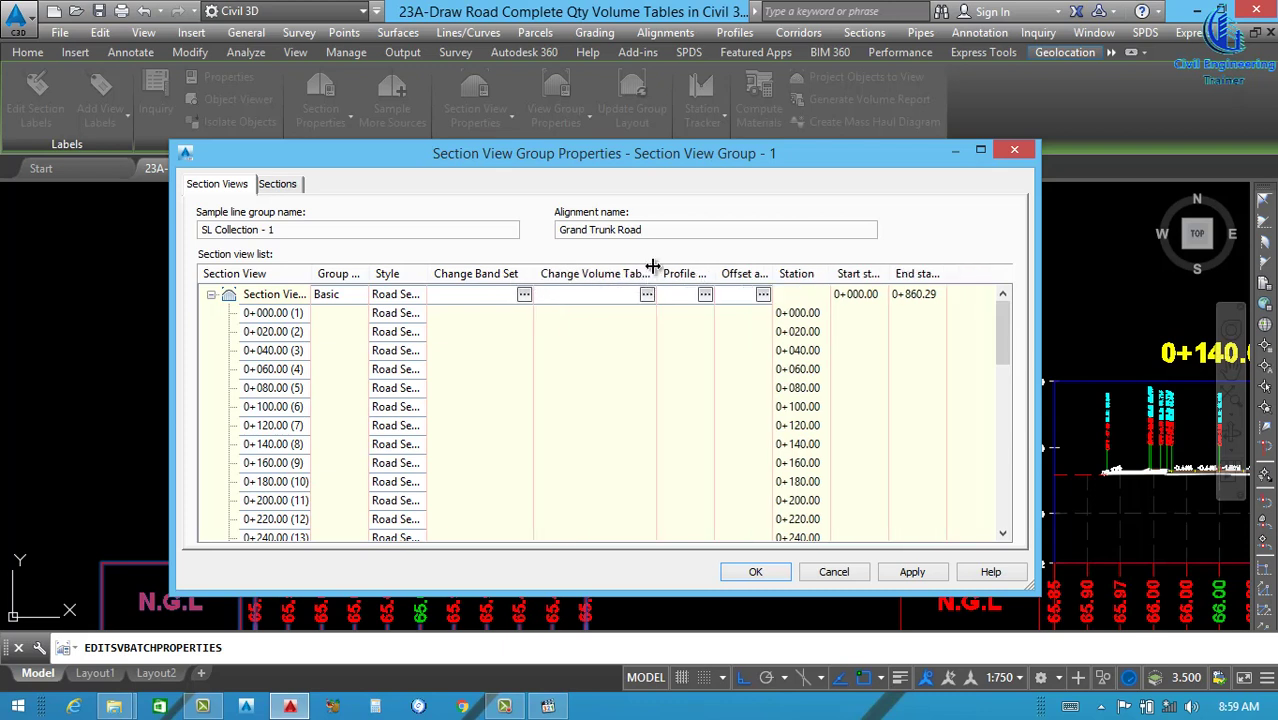
drag(665, 271, 690, 273)
click(673, 295)
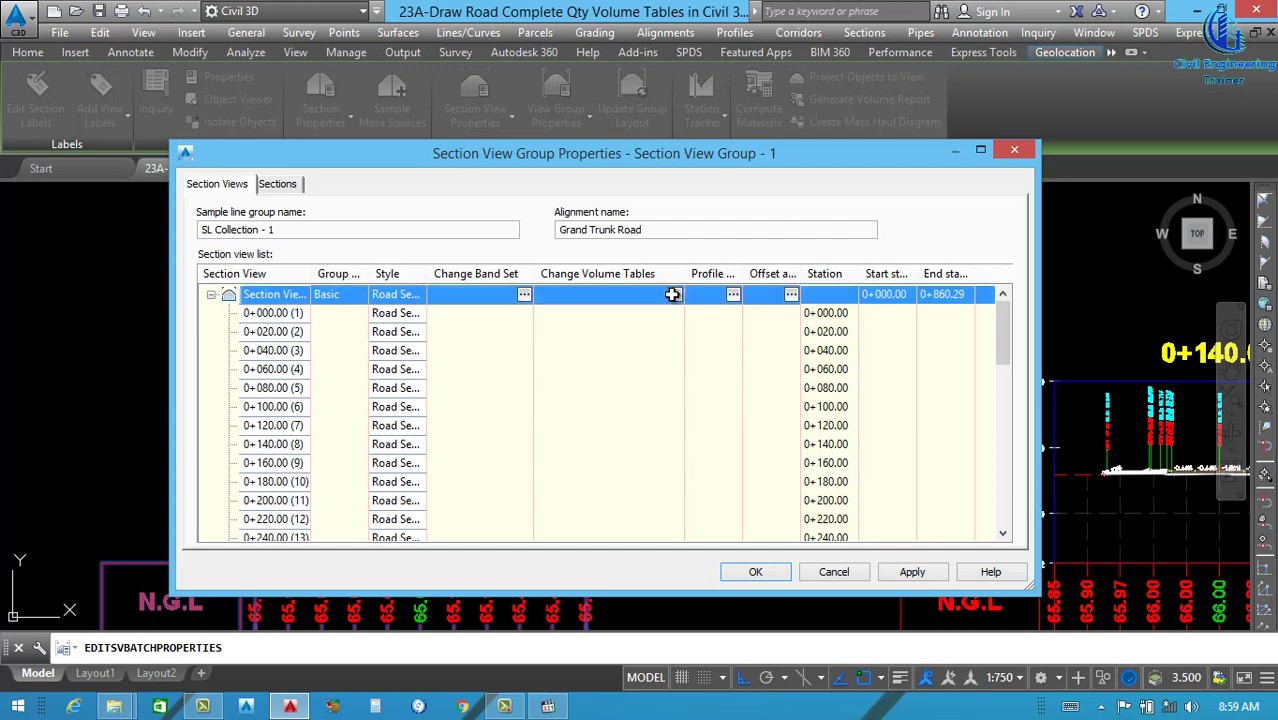
click(673, 295)
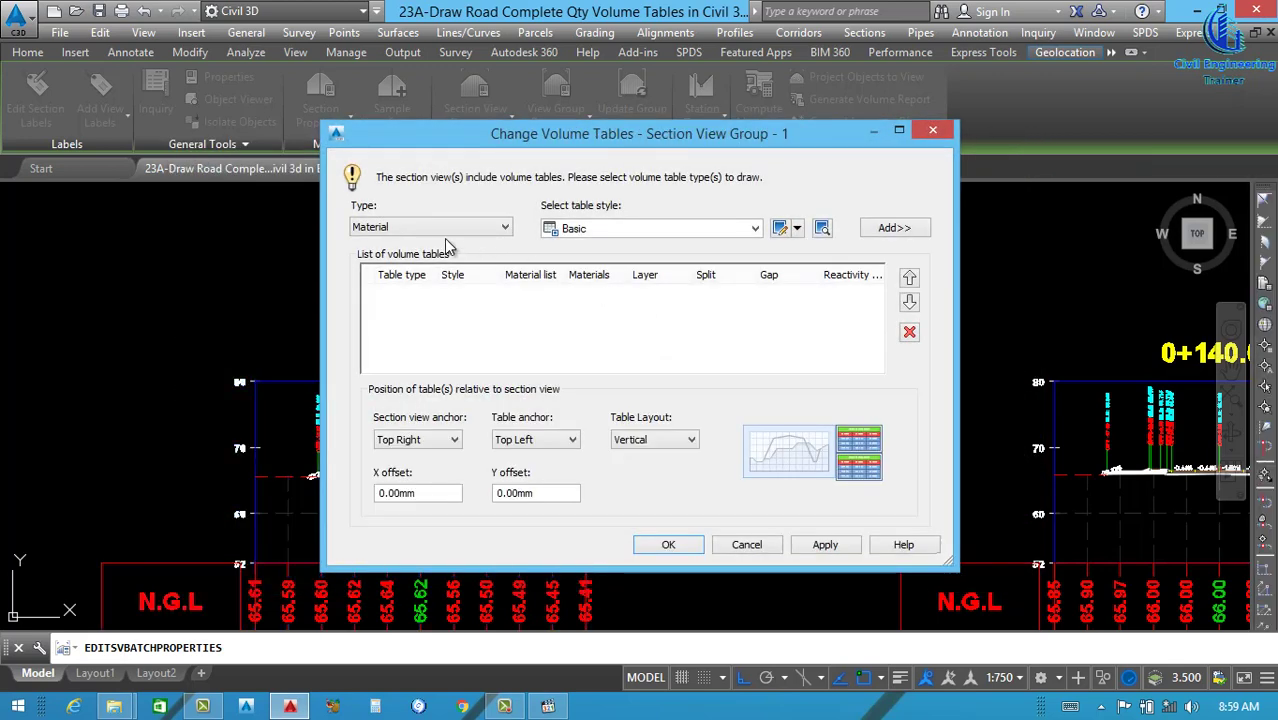
- Add a Total Volume table in the Basic style to all section views of the group and apply the group properties
click(448, 228)
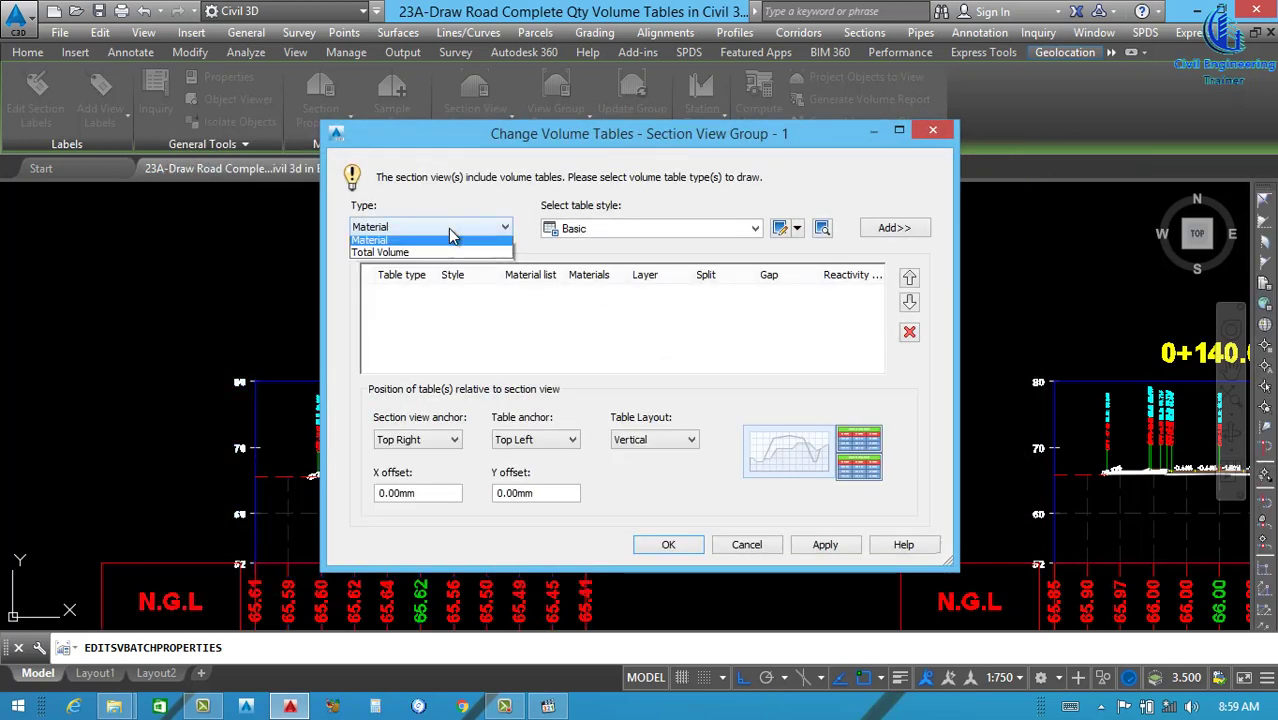
click(396, 258)
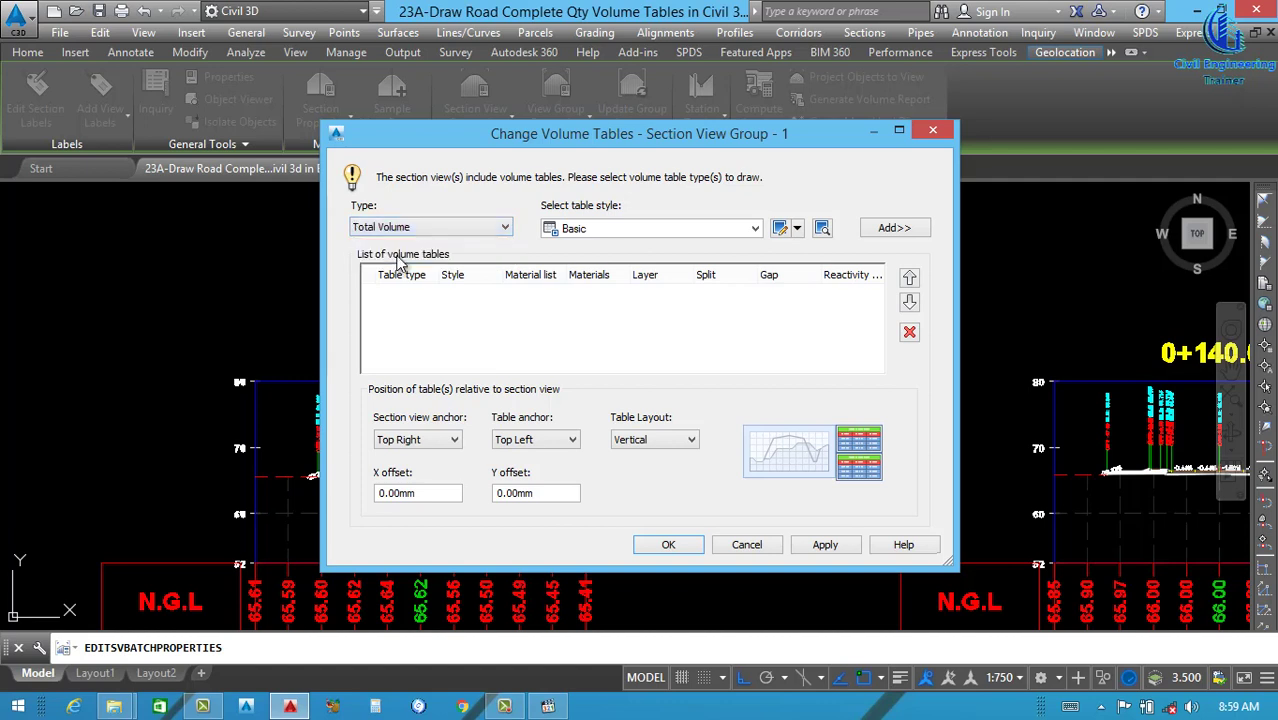
click(892, 230)
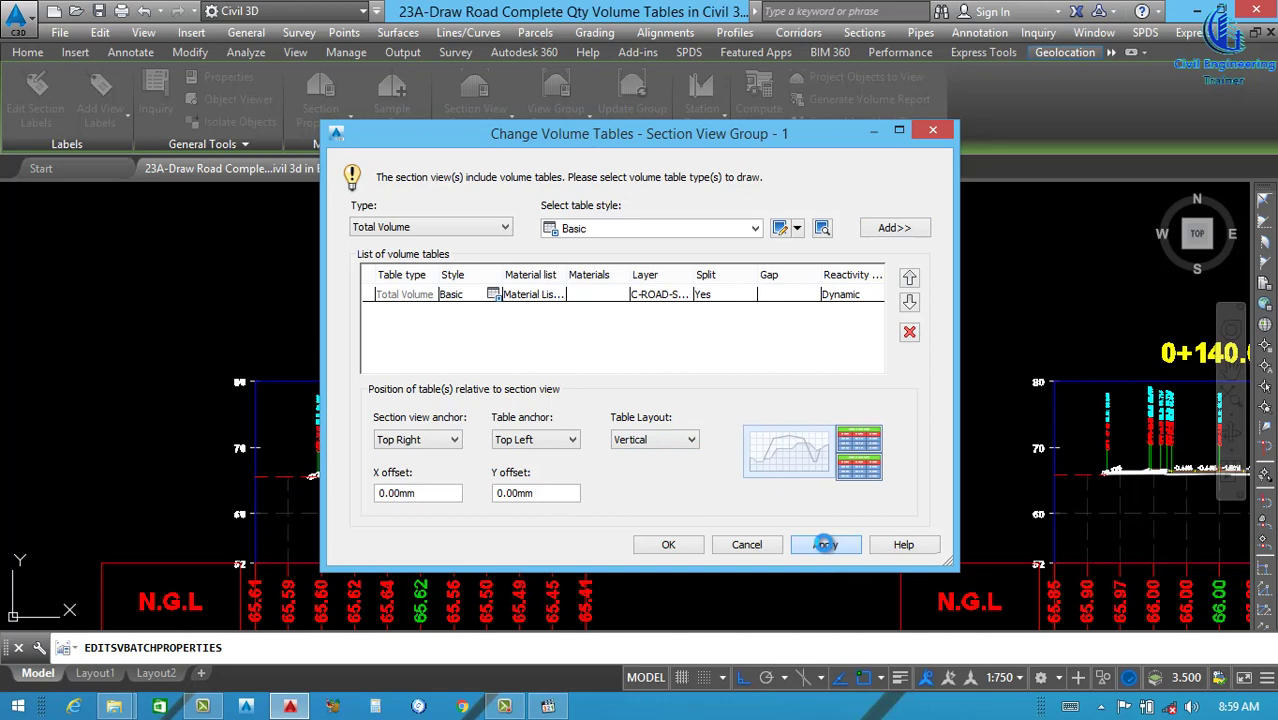
click(824, 544)
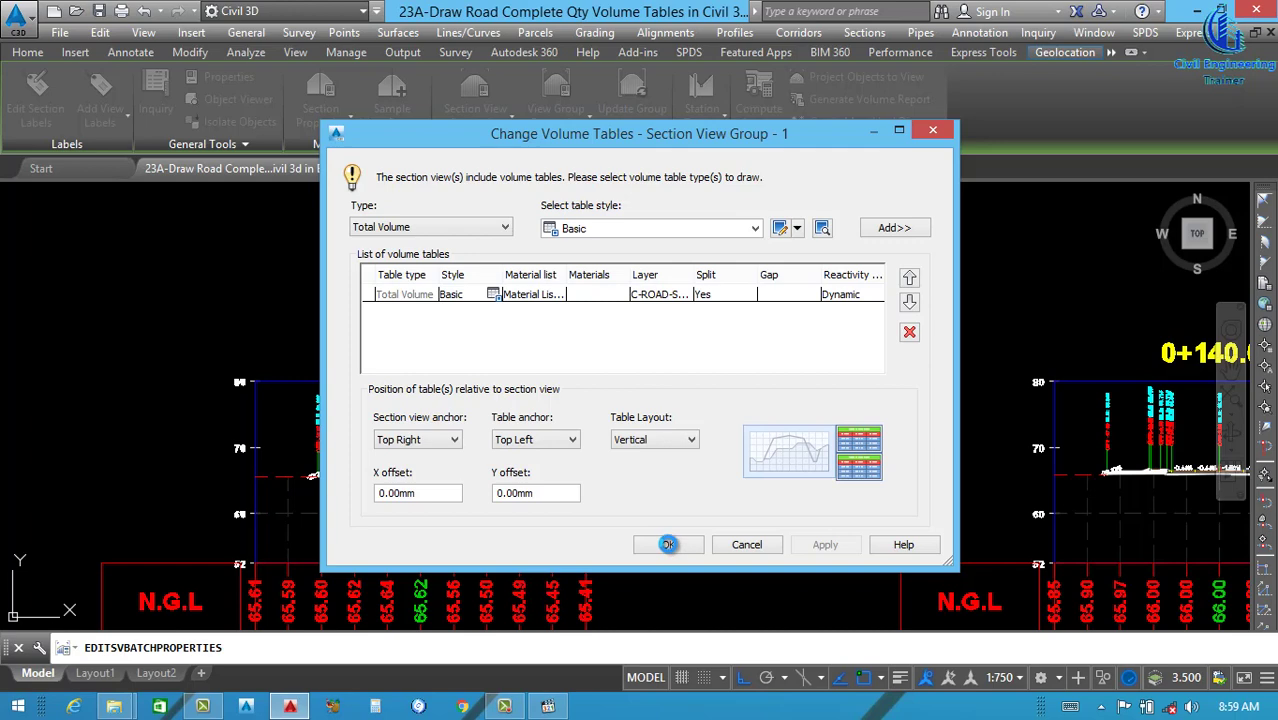
click(667, 544)
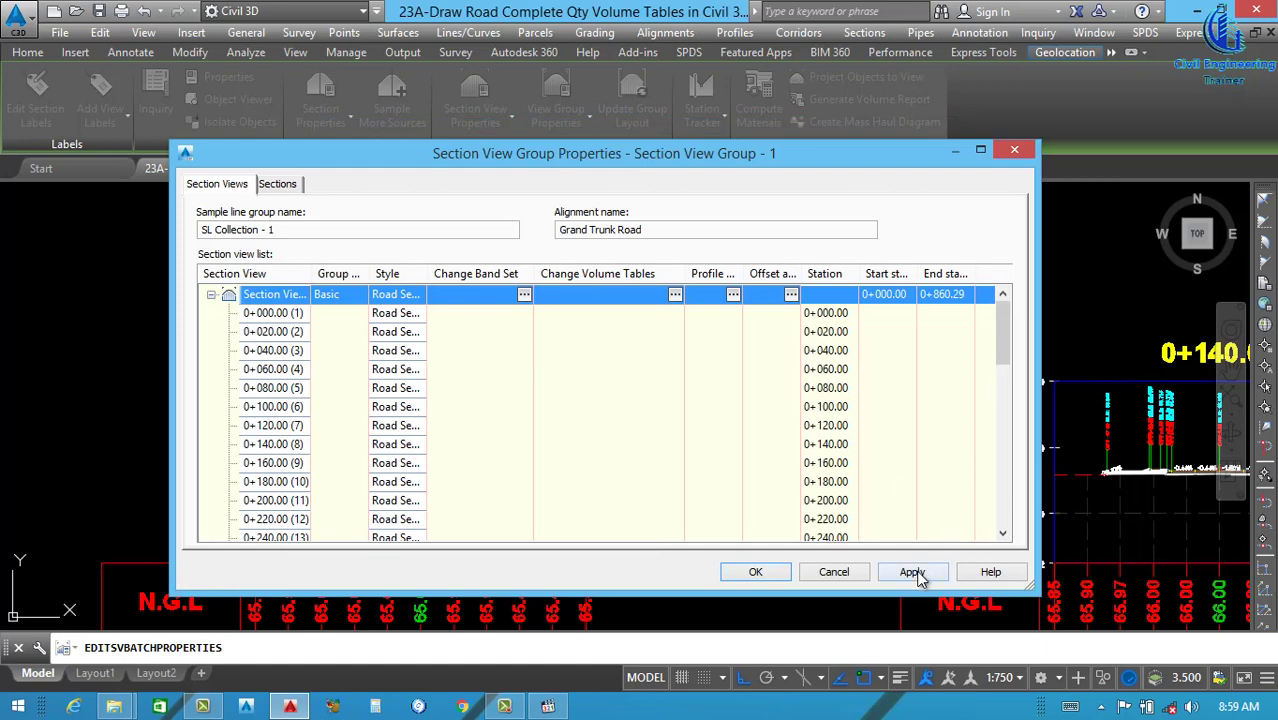
click(912, 572)
click(756, 571)
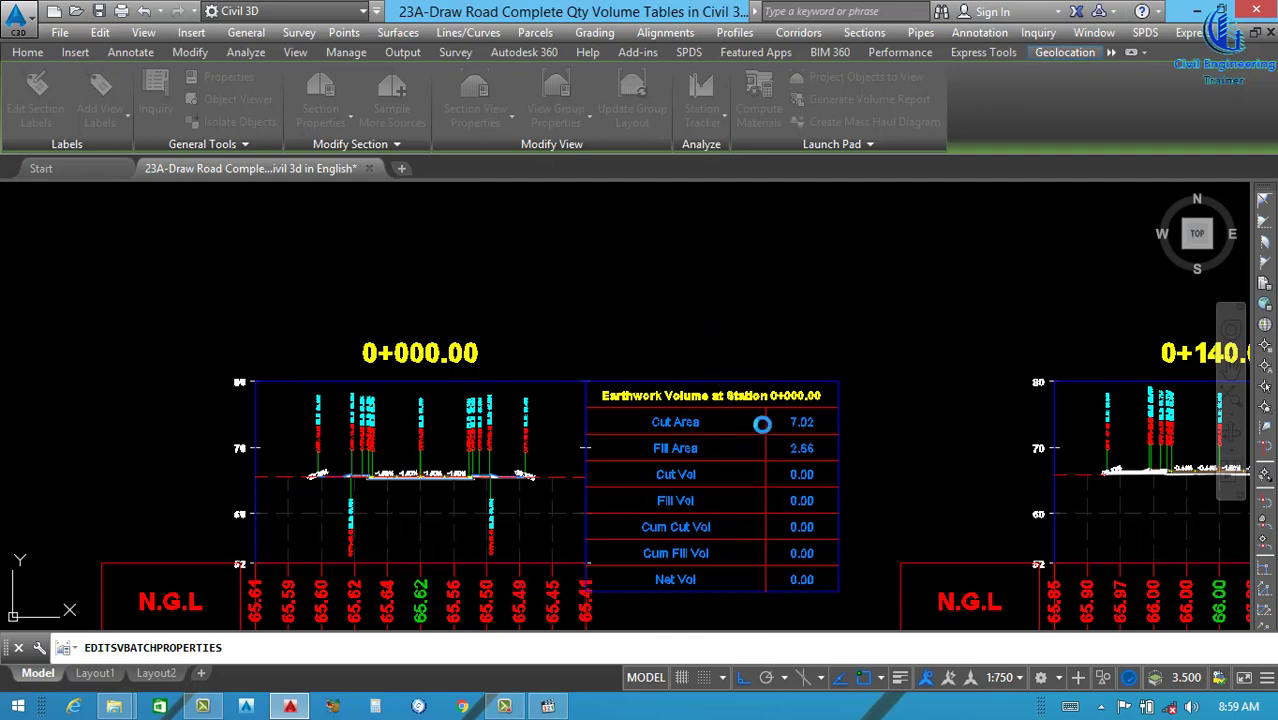
- Open the table style of the earthwork volume table at station 0+000.00 for editing
click(839, 447)
right_click(839, 447)
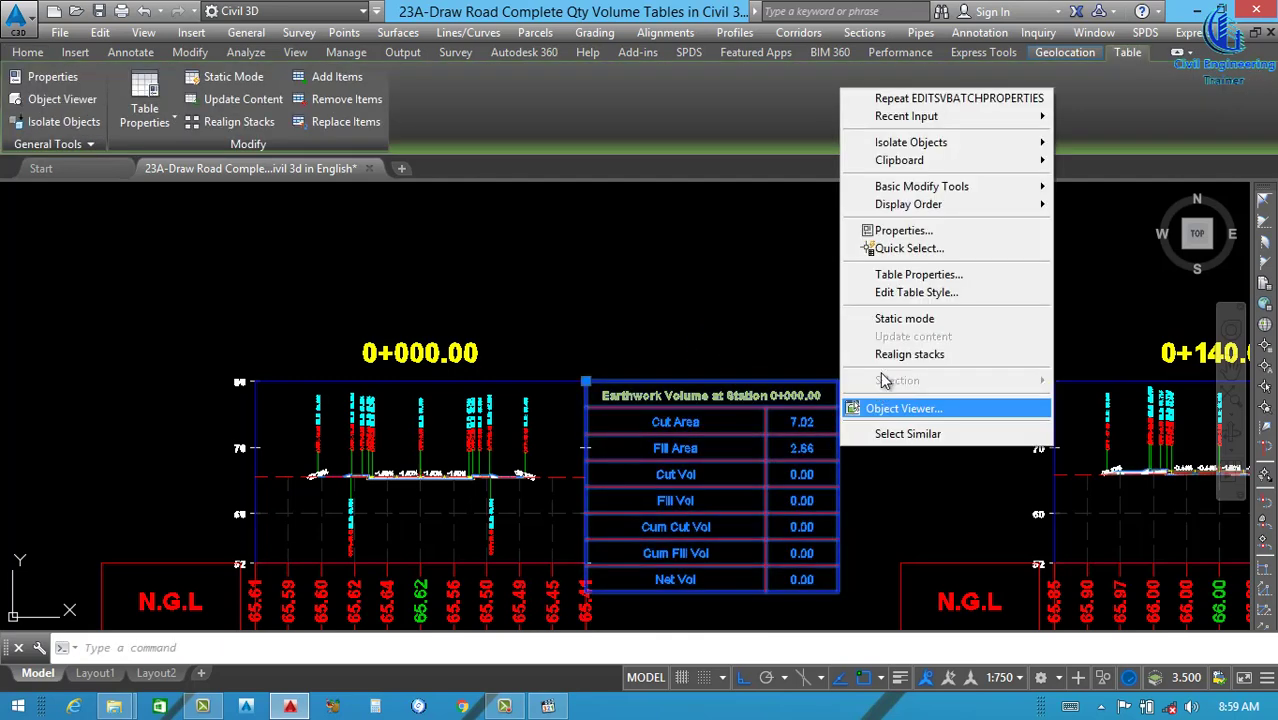
click(918, 294)
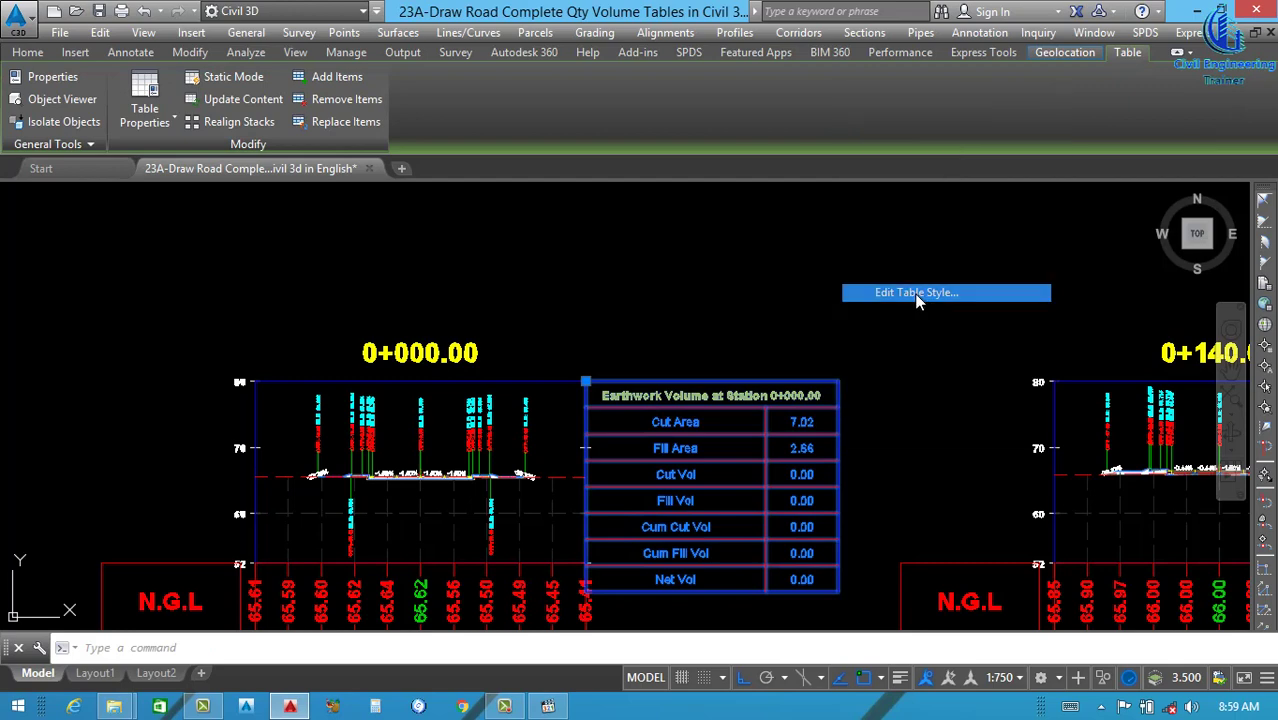
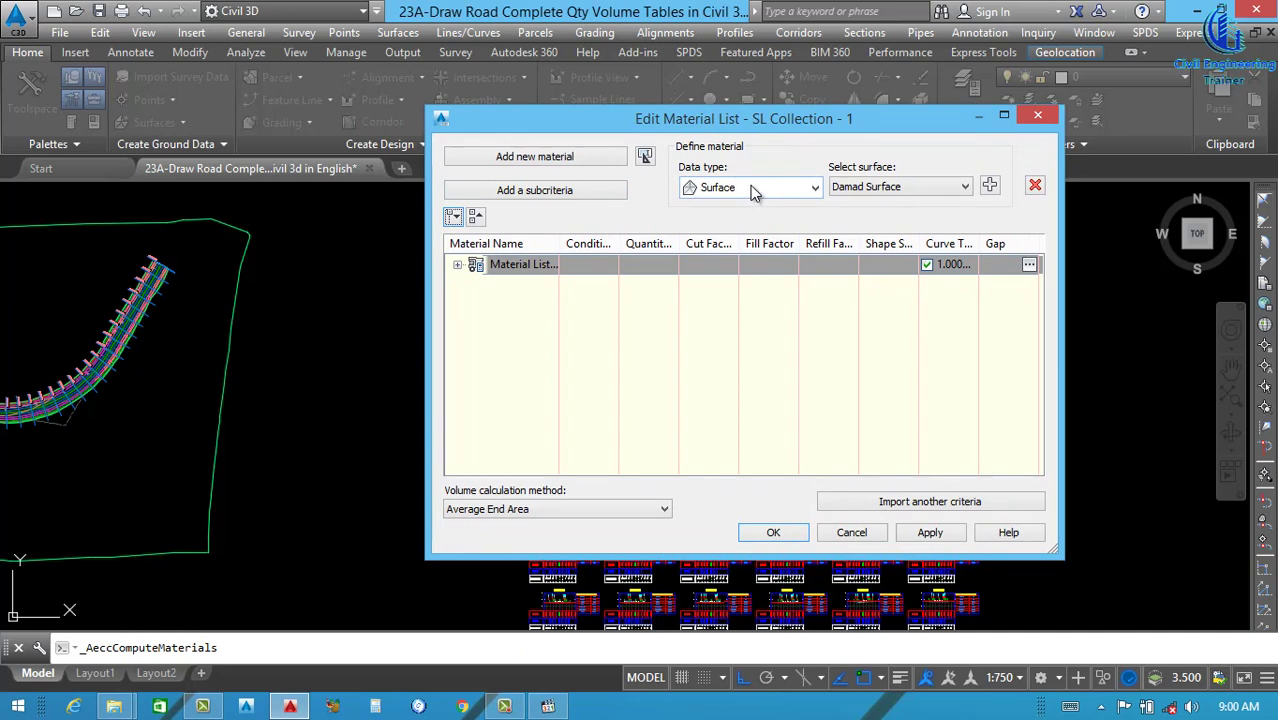
- Set the data type of the material definition to Corridor Shape and list the available corridor shapes
click(754, 192)
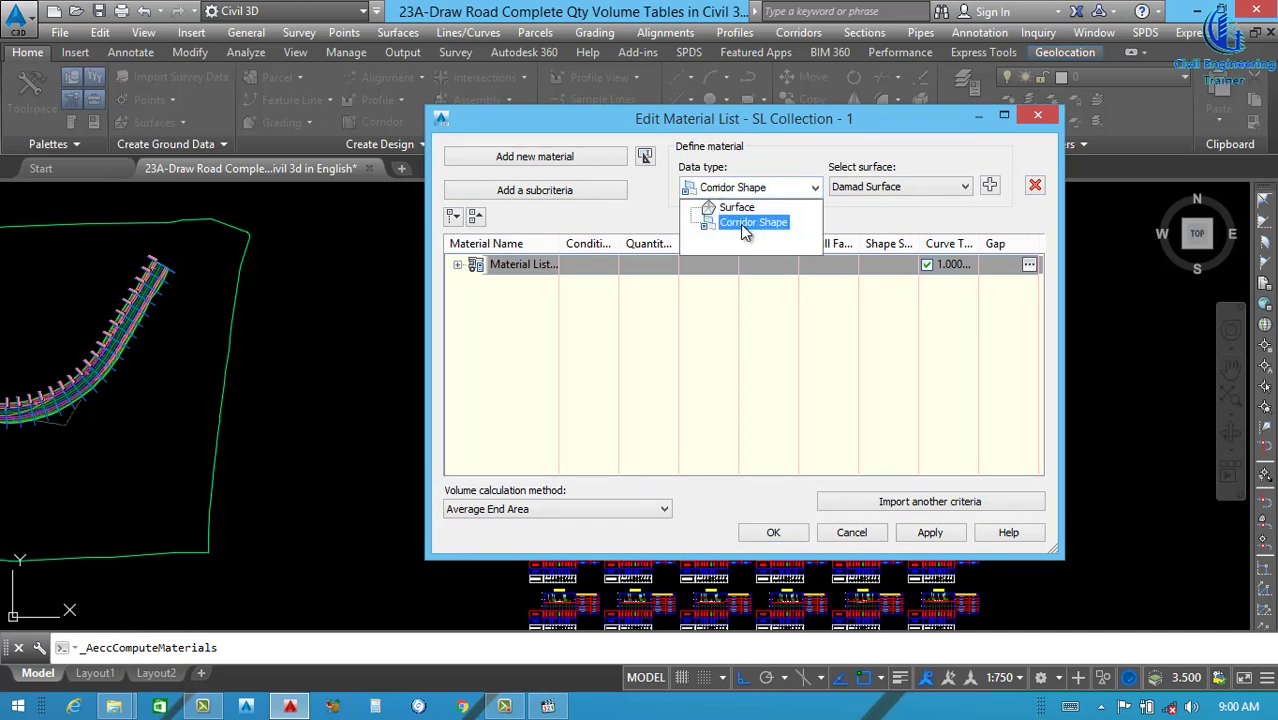
click(744, 224)
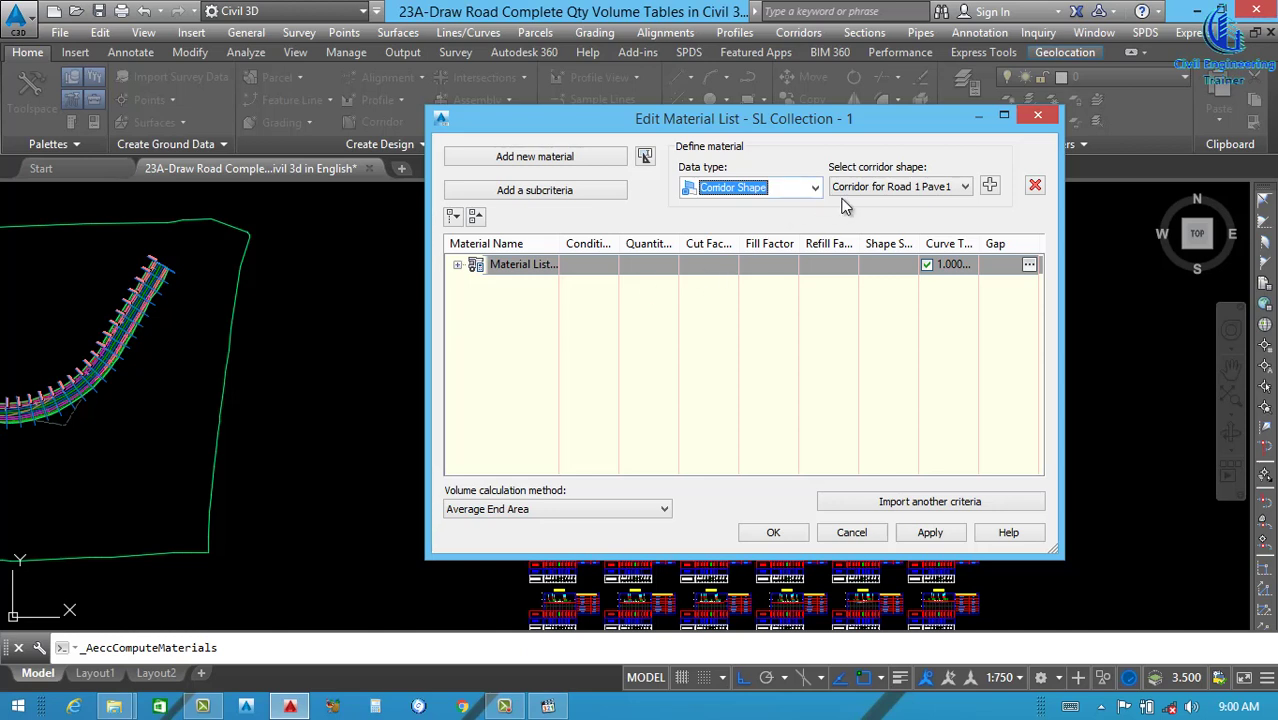
click(965, 189)
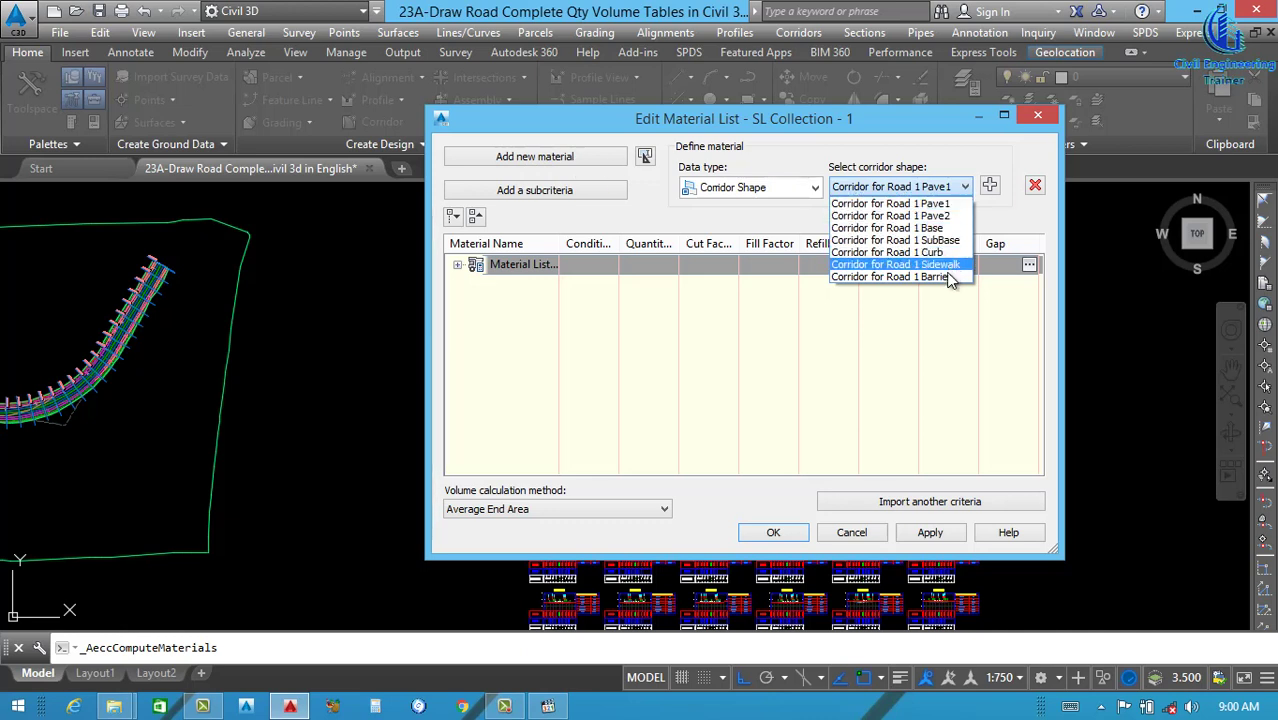
- Add seven new materials below Earthworks in the material list of SL Collection - 1
click(525, 162)
click(525, 162)
click(525, 162)
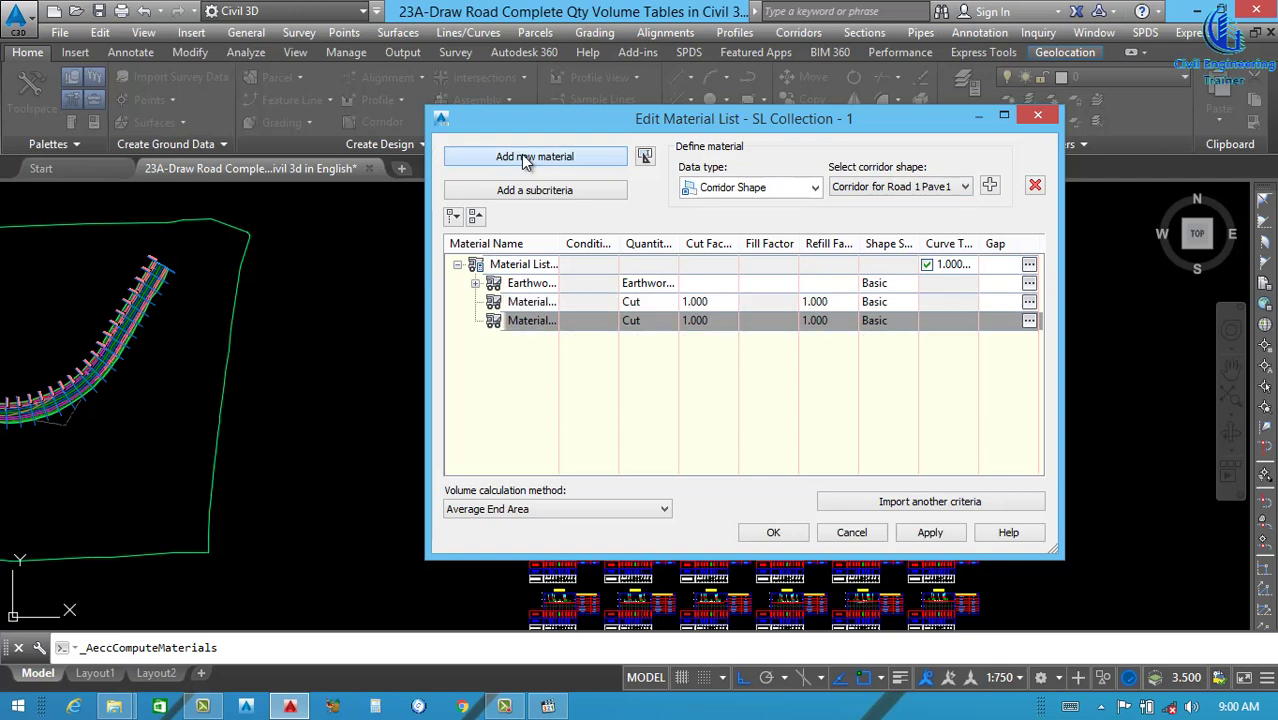
click(525, 162)
click(525, 162)
click(525, 162)
click(525, 162)
click(525, 162)
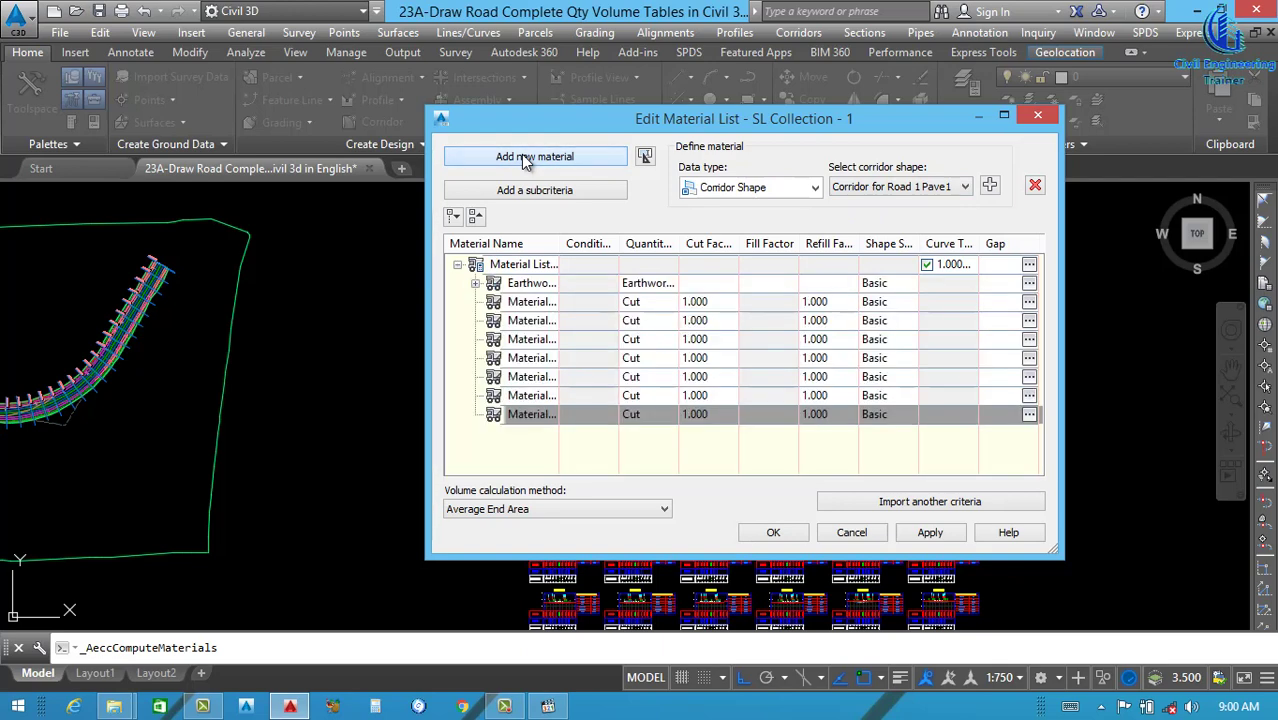
- Widen the Material Name column to show full names and rename the first new material below Earthworks as Pave-1
click(531, 302)
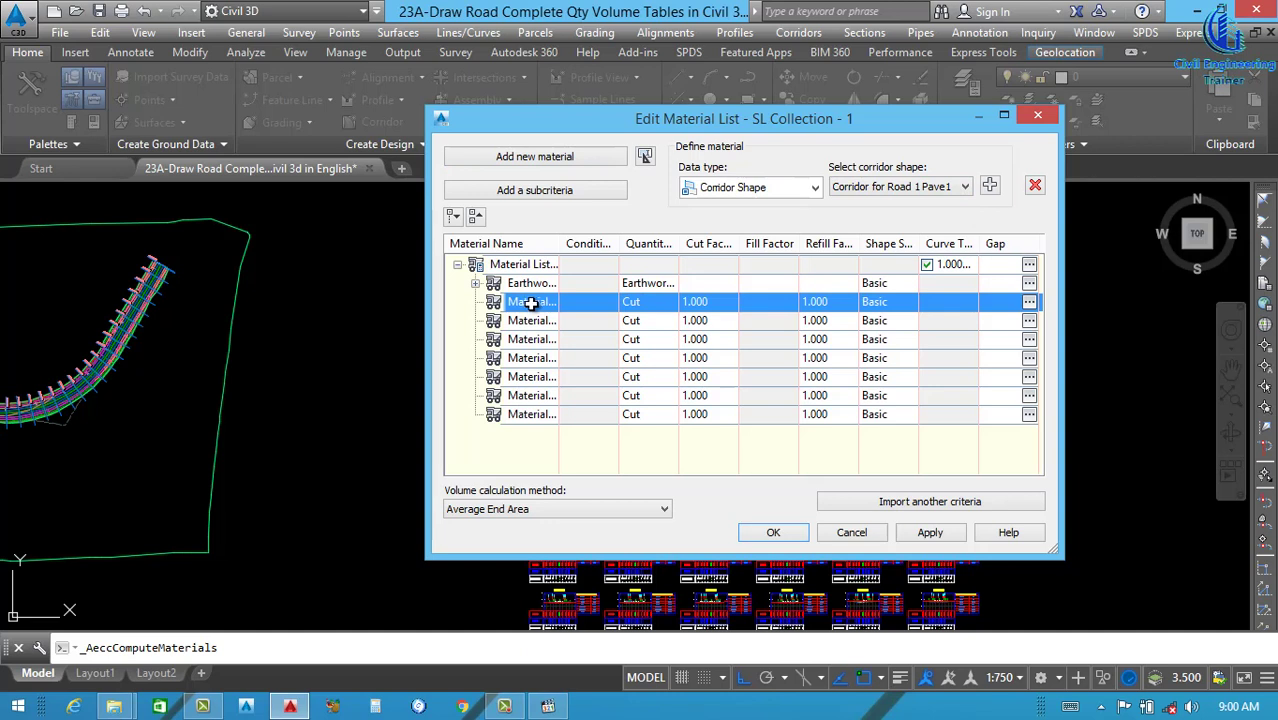
double_click(566, 252)
click(565, 302)
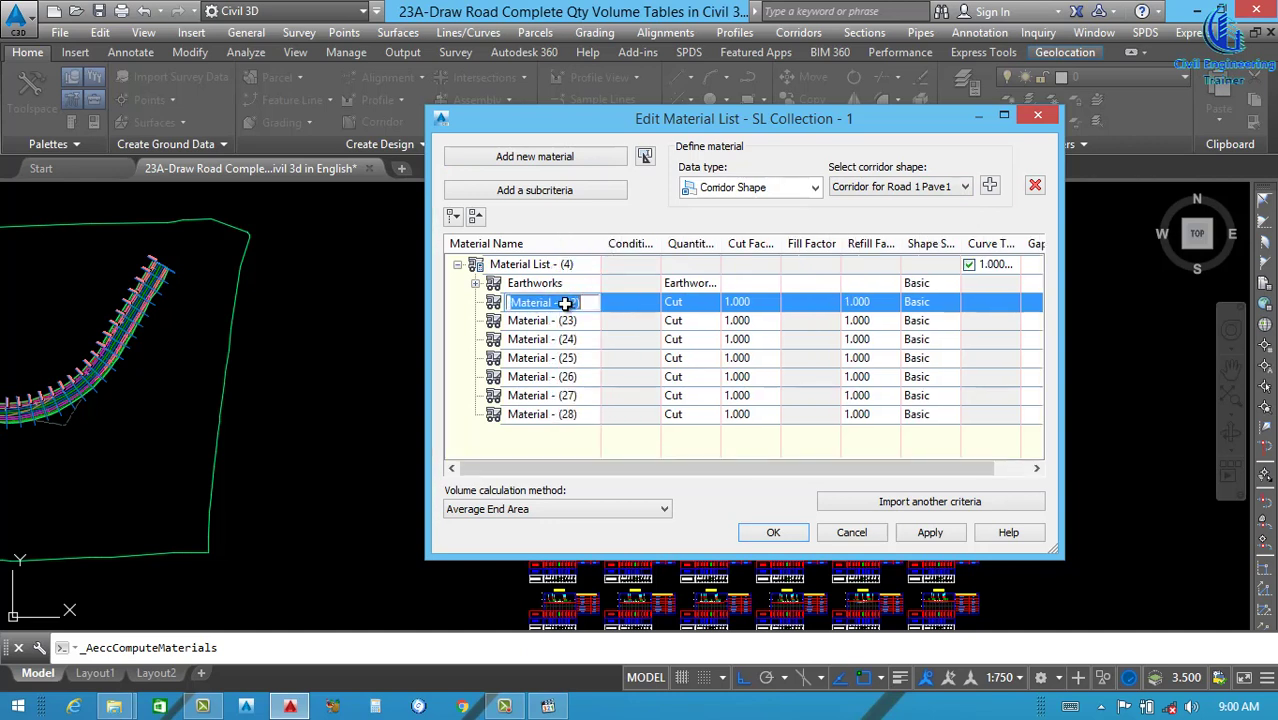
text(PAv)
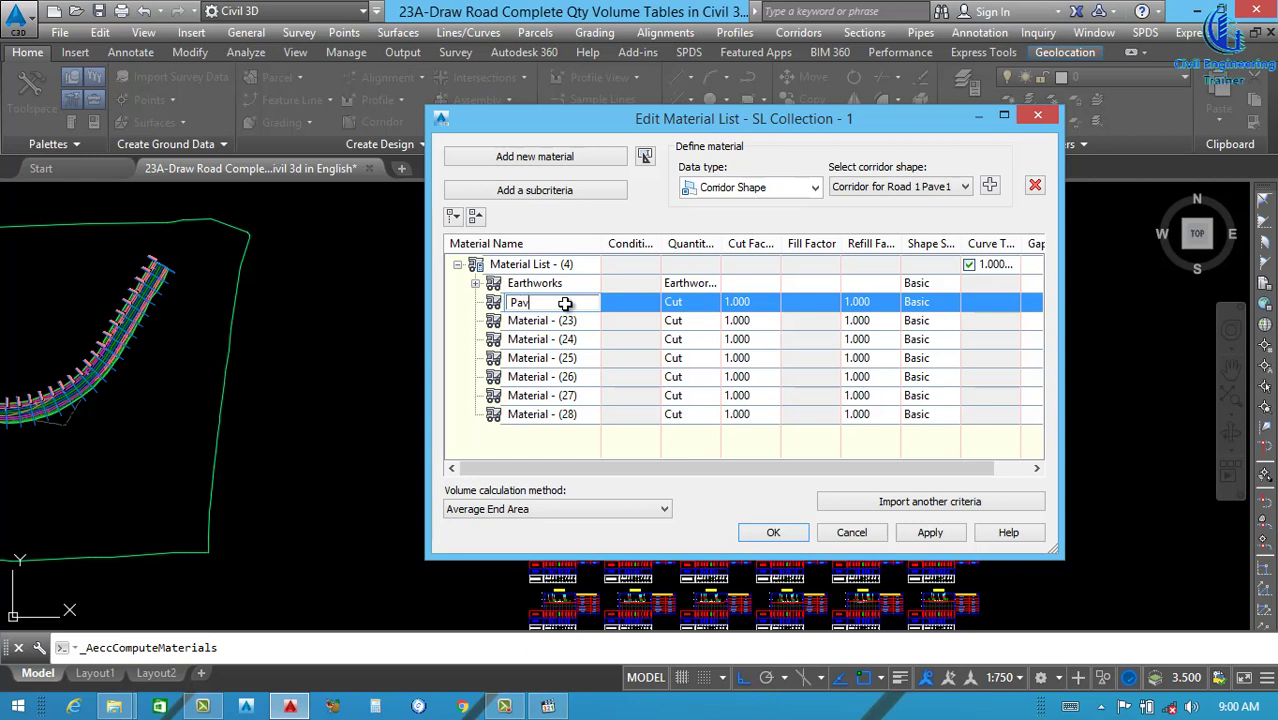
text(e-1)
key(Return)
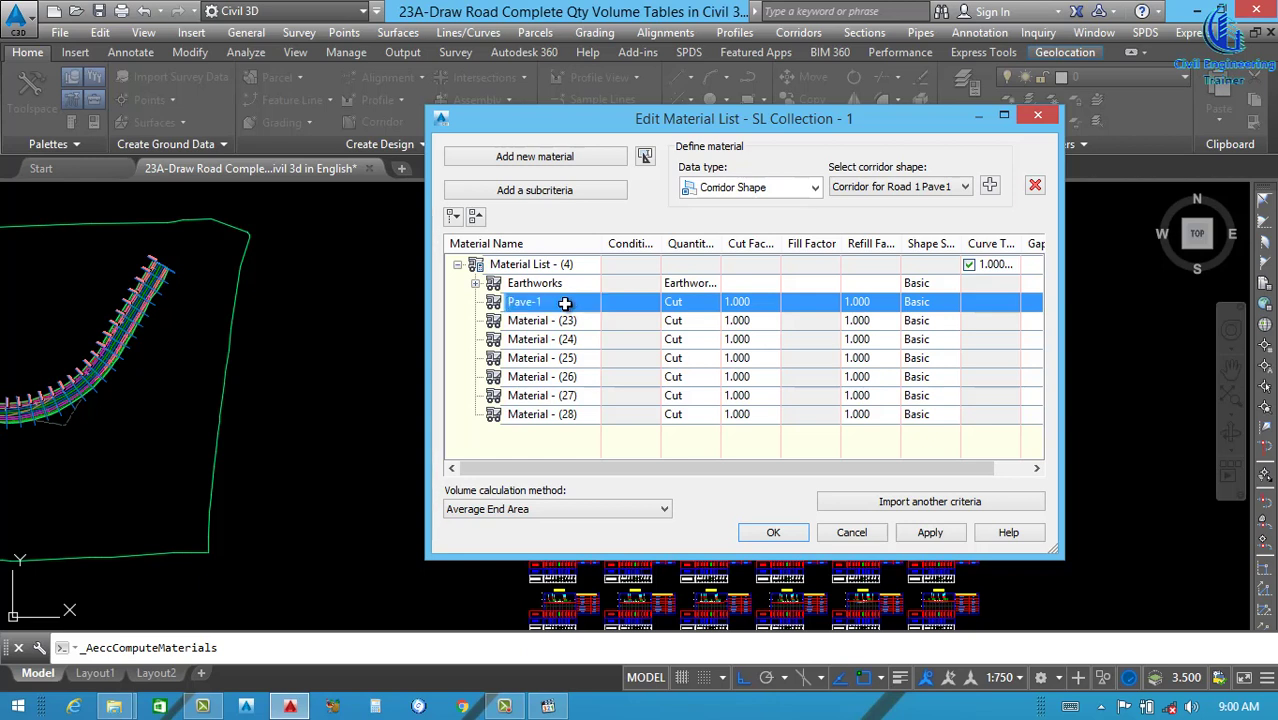
- Rename the material directly below Pave-1 as Pave-2
click(565, 320)
click(565, 320)
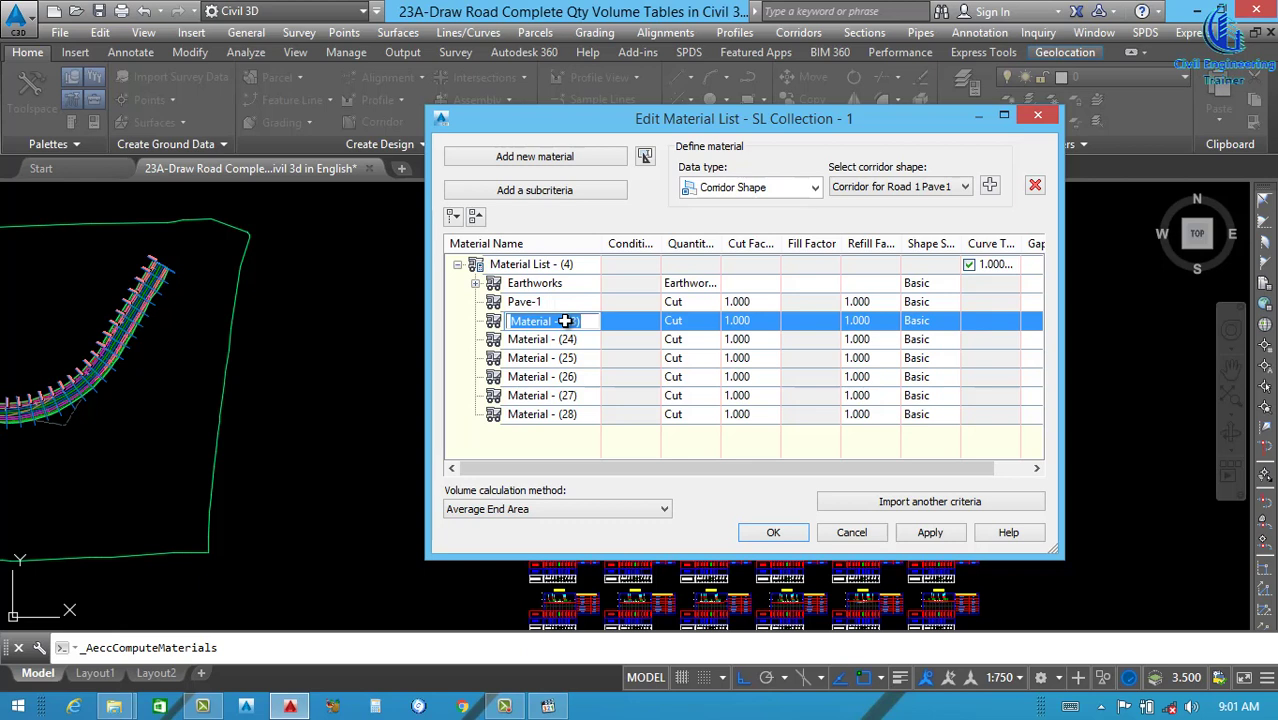
text(Pave-)
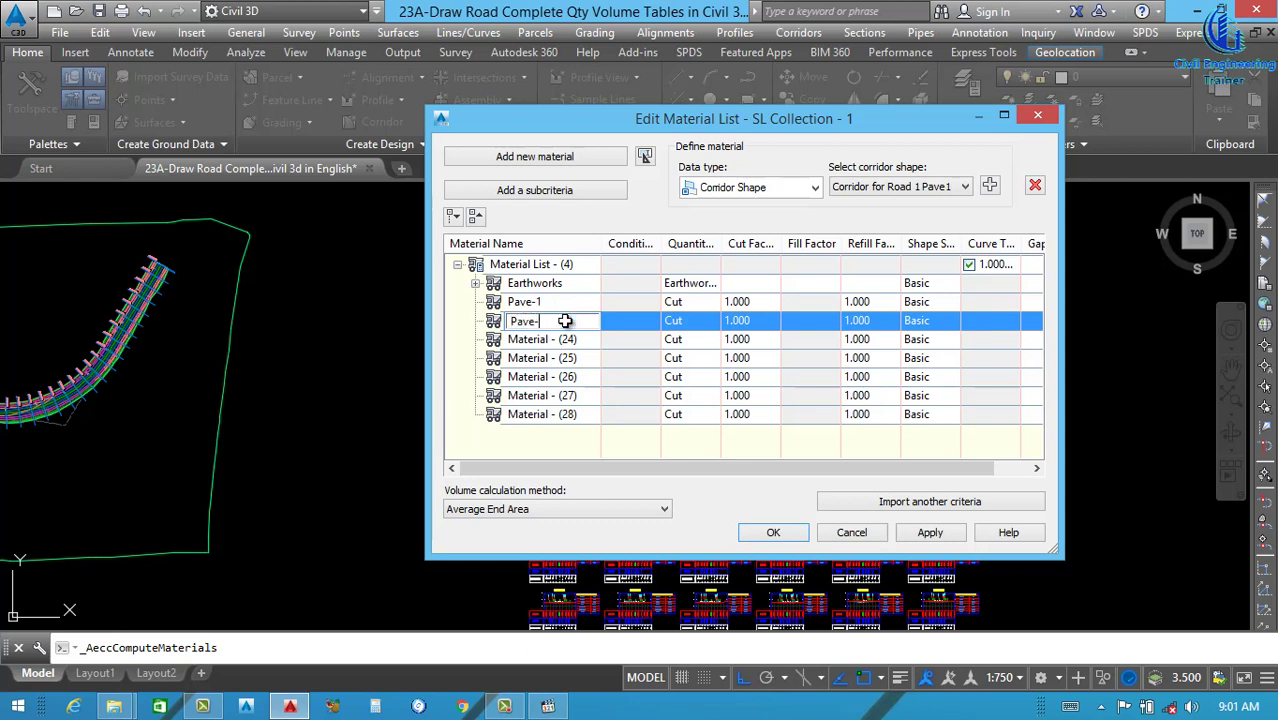
text(2)
key(Return)
- Rename the material directly below Pave-2 as Base
click(566, 339)
click(567, 340)
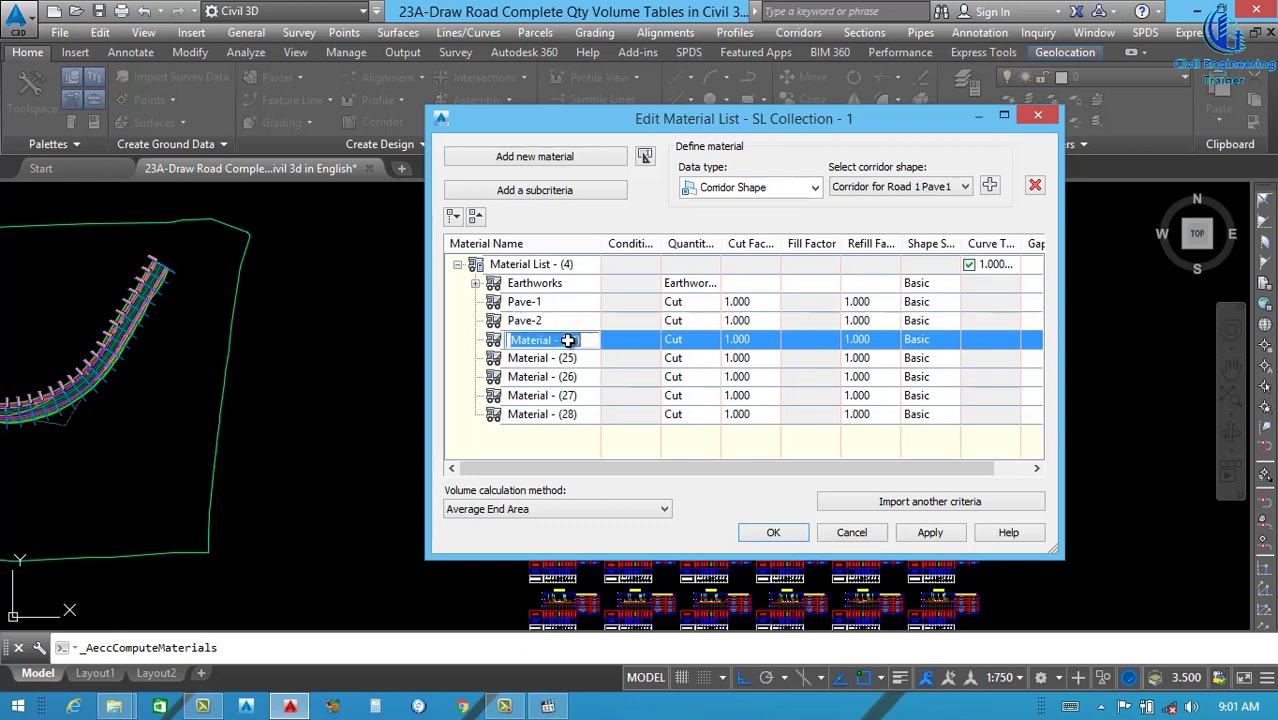
text(Bas)
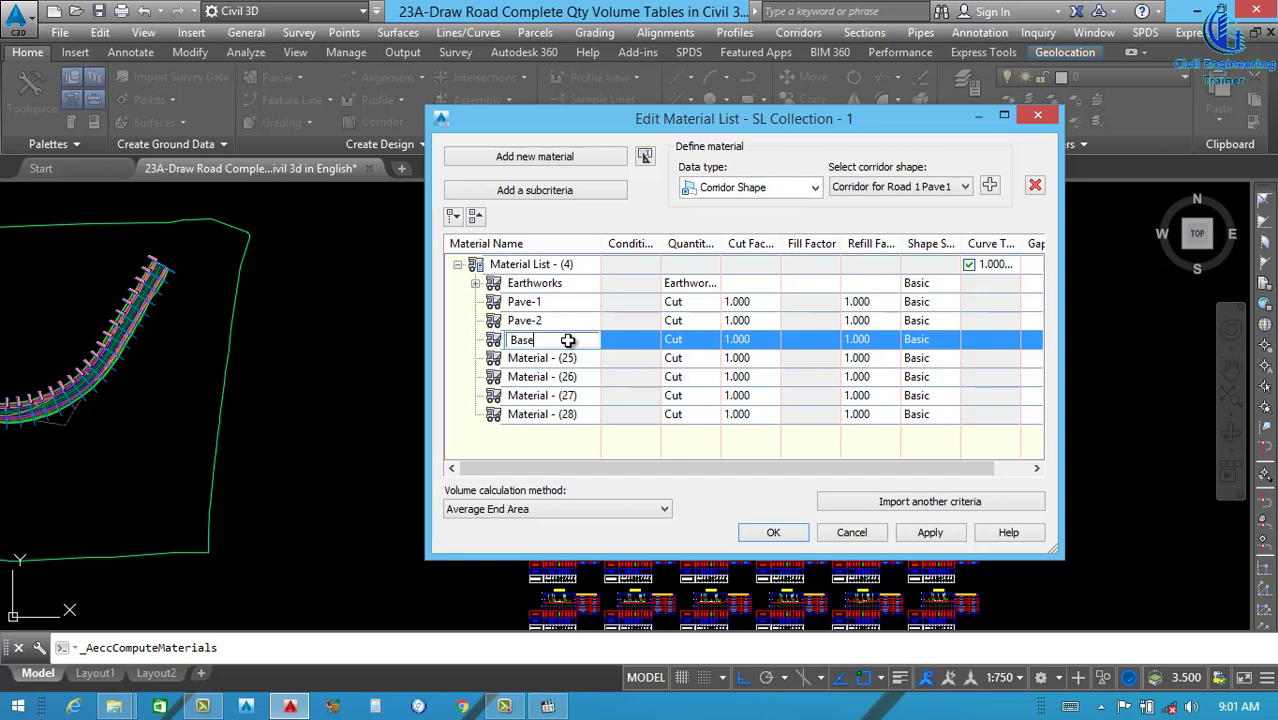
text(e)
key(Return)
- Rename the material directly below Base as Sub Base
click(566, 357)
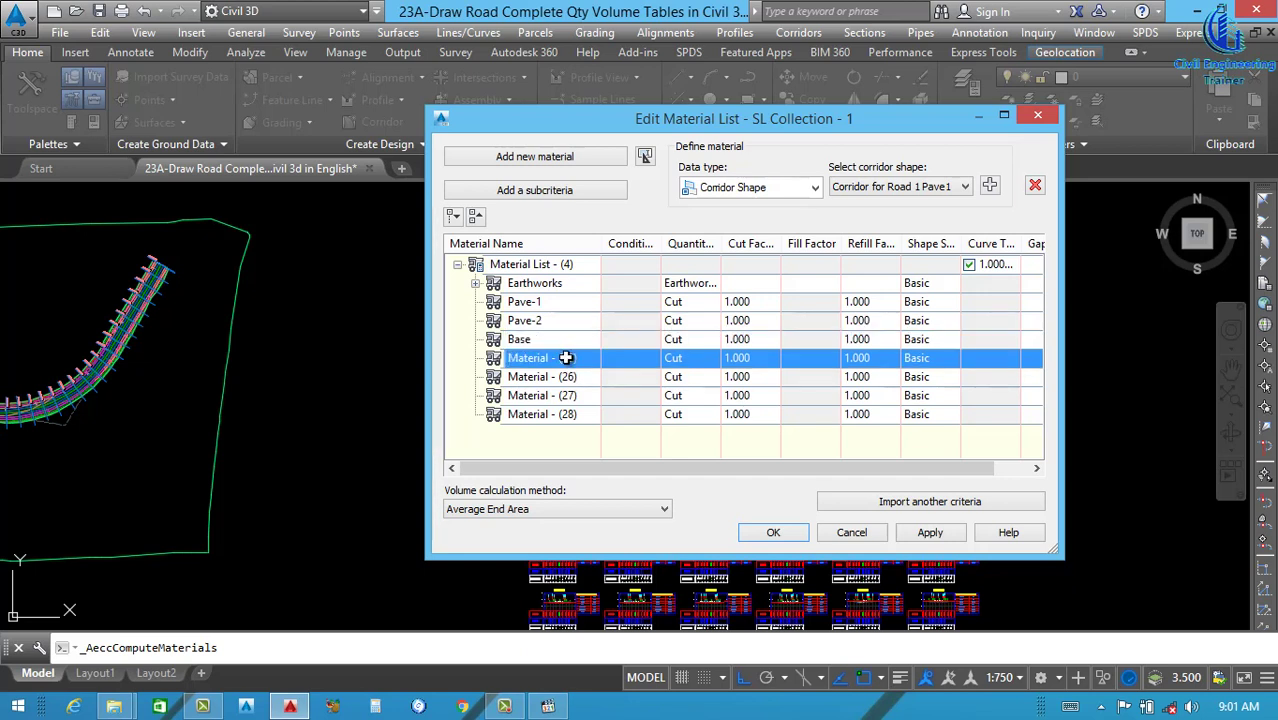
click(568, 357)
text(Su)
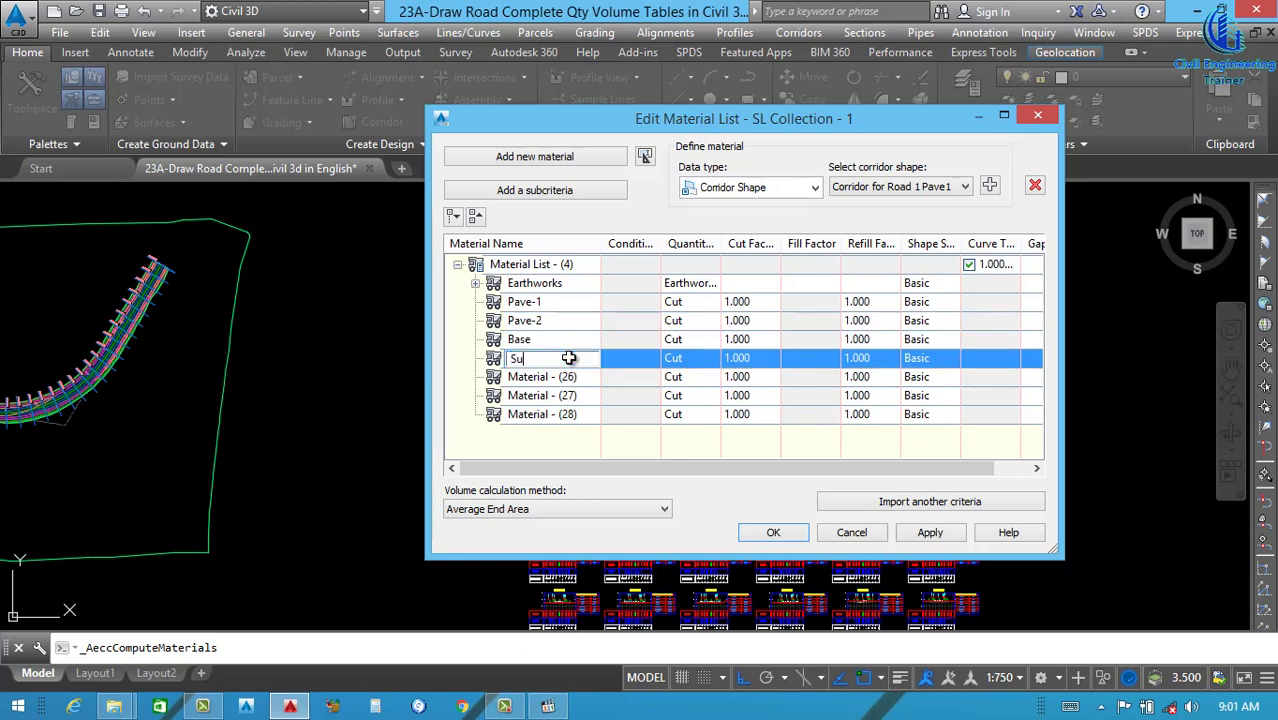
text(b Base)
key(Return)
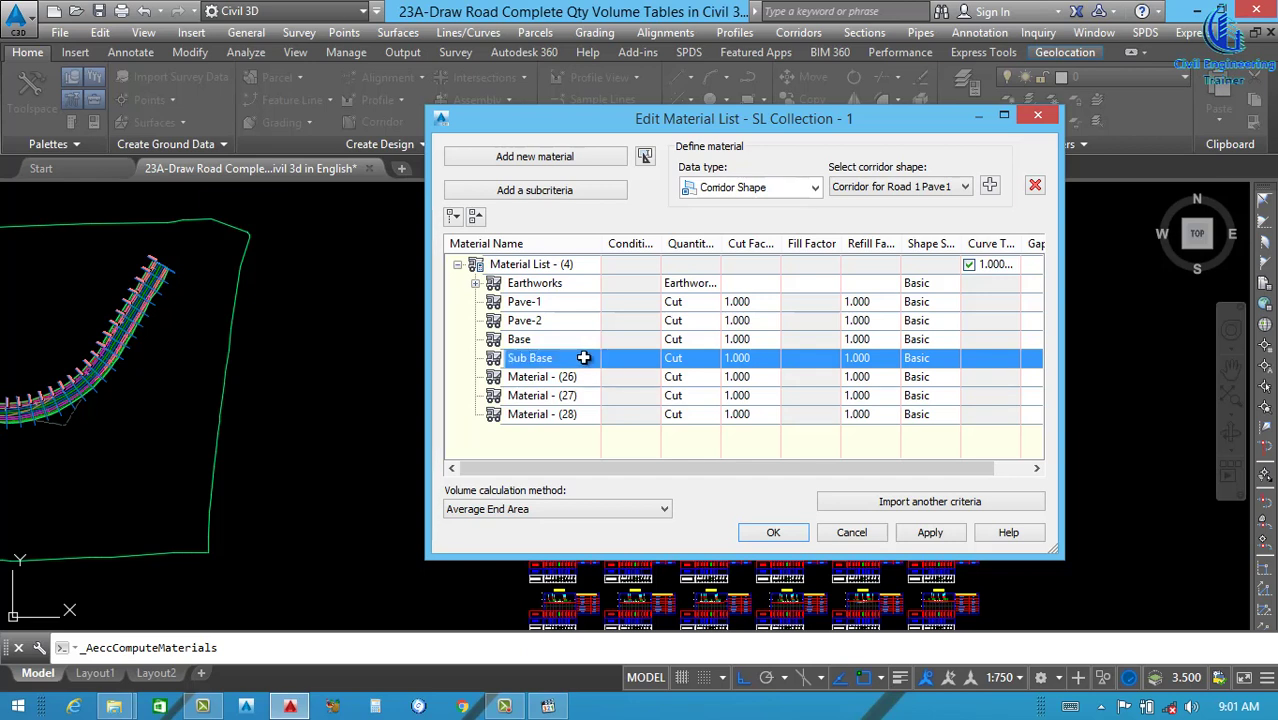
- Check the remaining corridor shape names and rename the material directly below Sub Base as Curb
click(952, 188)
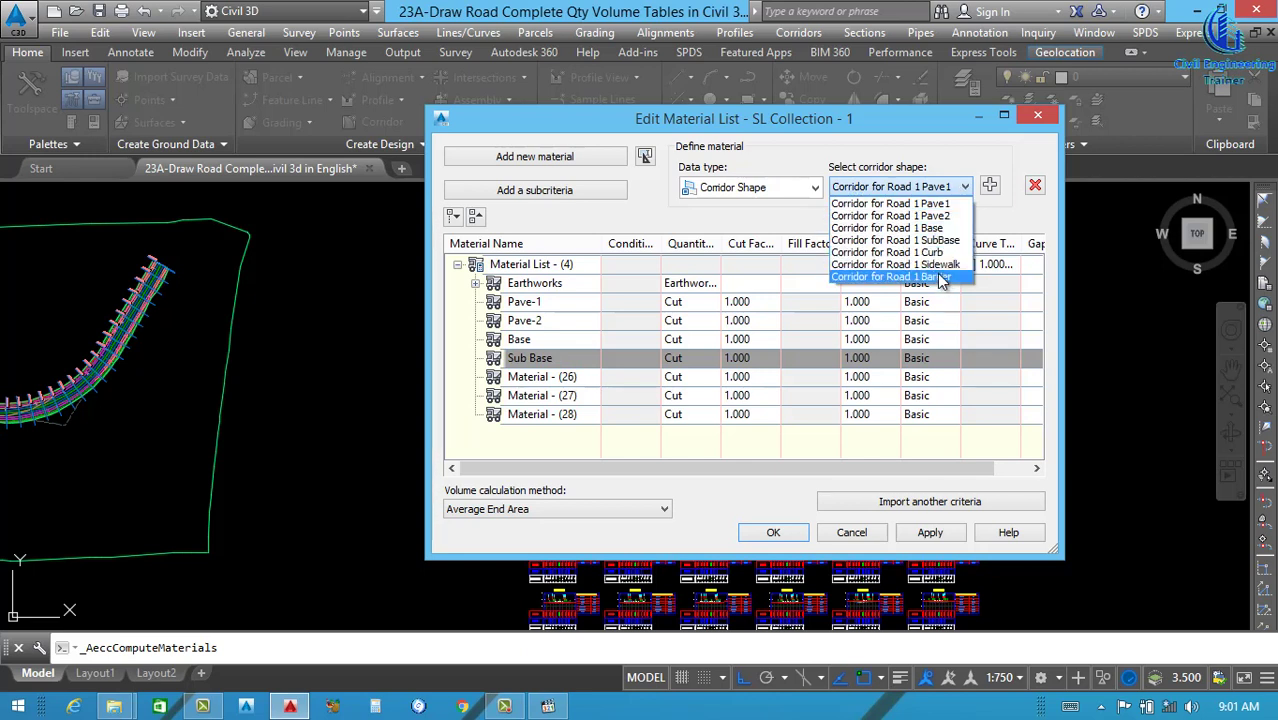
click(550, 376)
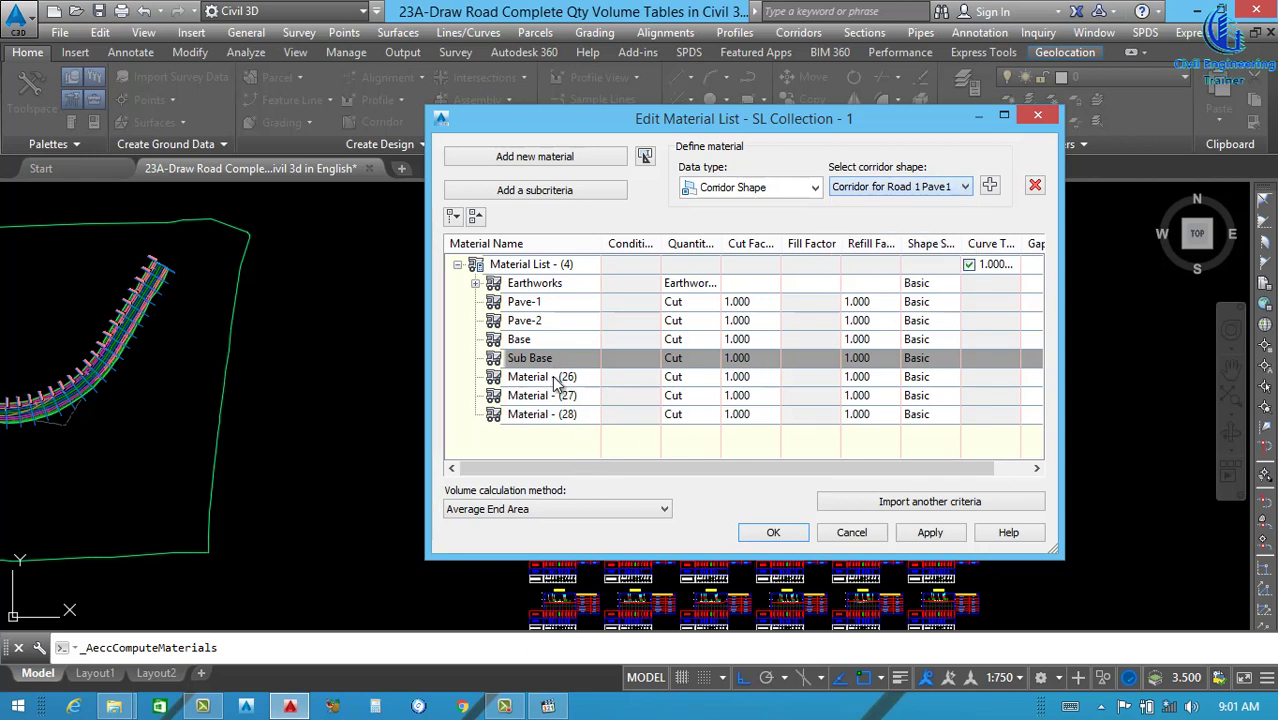
click(556, 376)
click(558, 377)
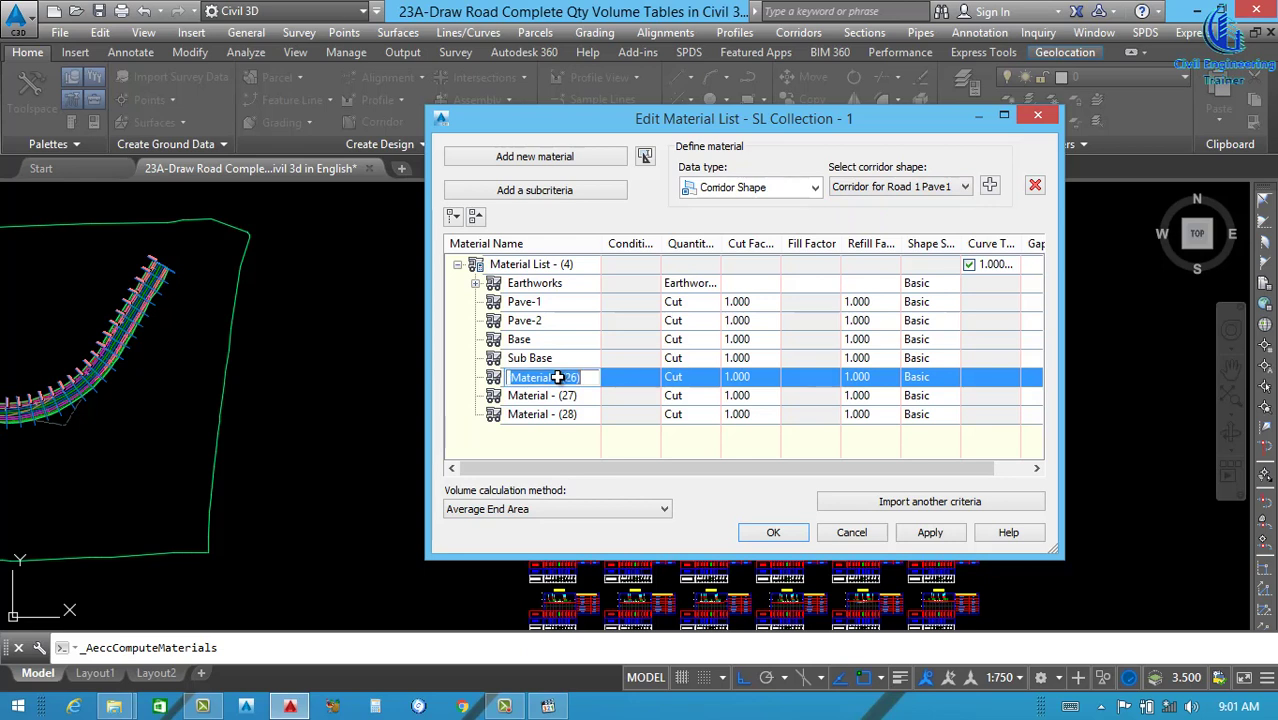
text(Curb)
key(Return)
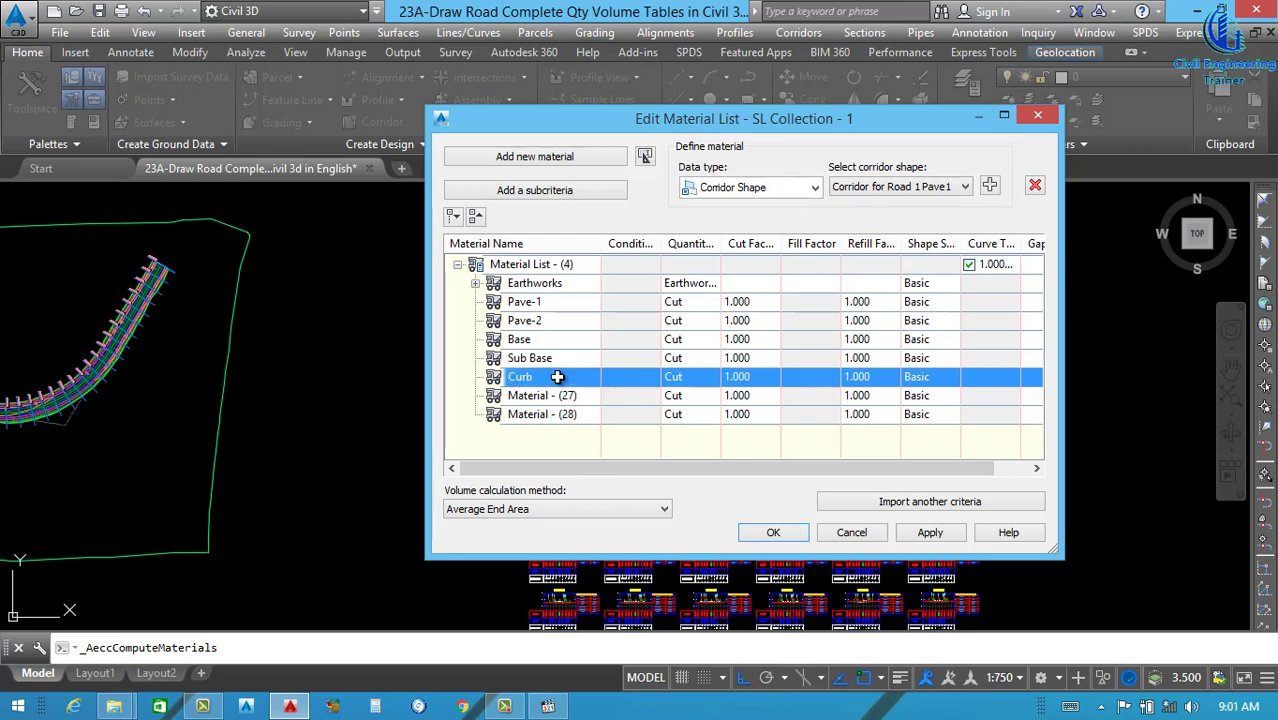
- Rename the material directly below Curb as Sidewalk
click(565, 396)
click(569, 395)
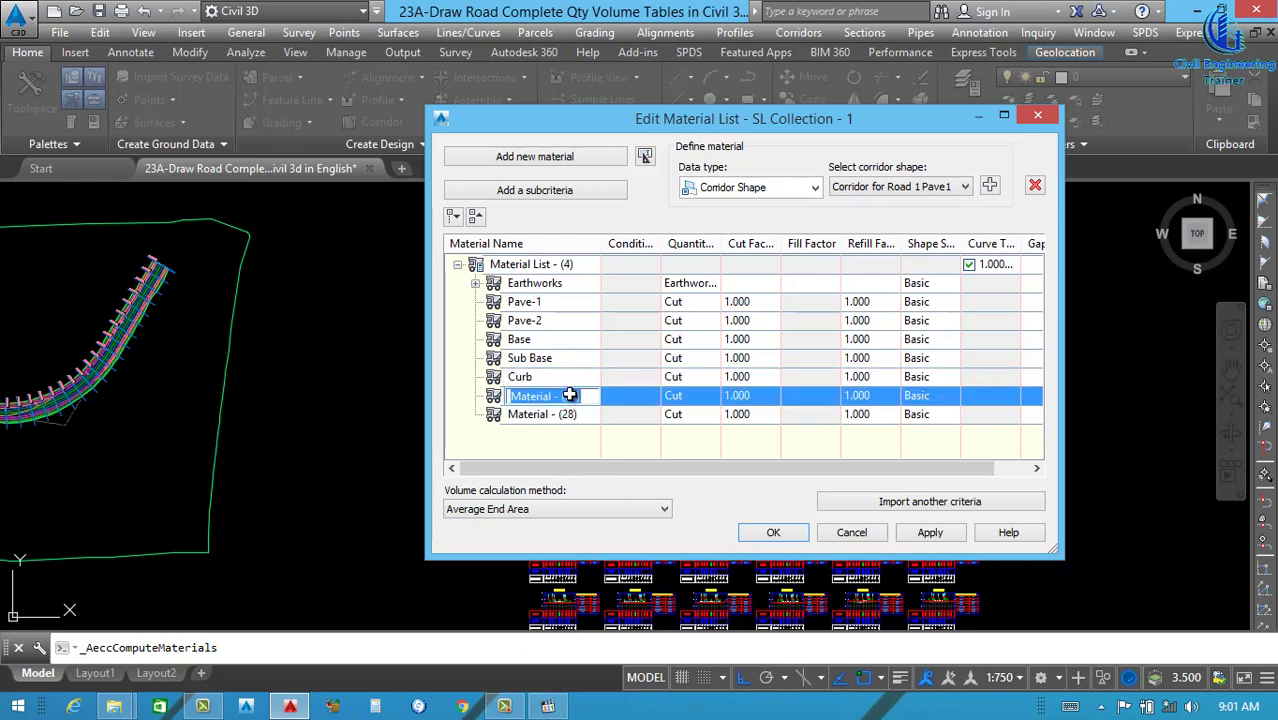
text(Sidew)
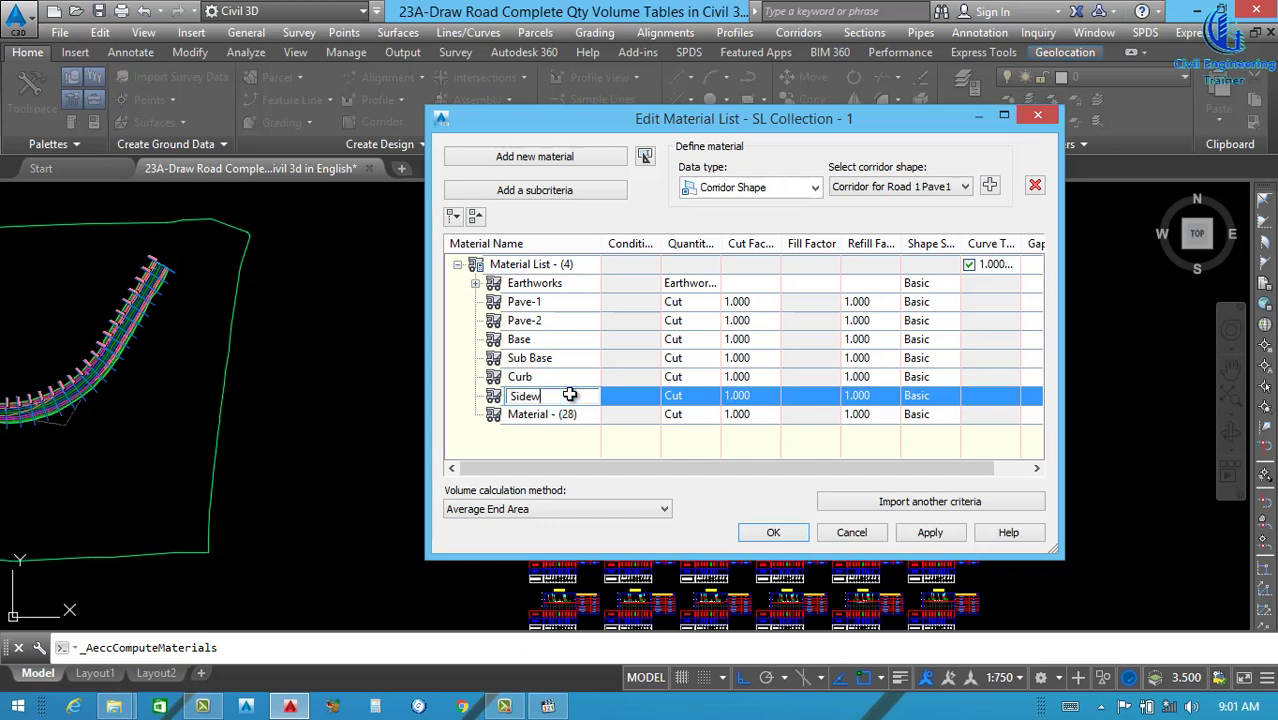
text(alk)
key(Return)
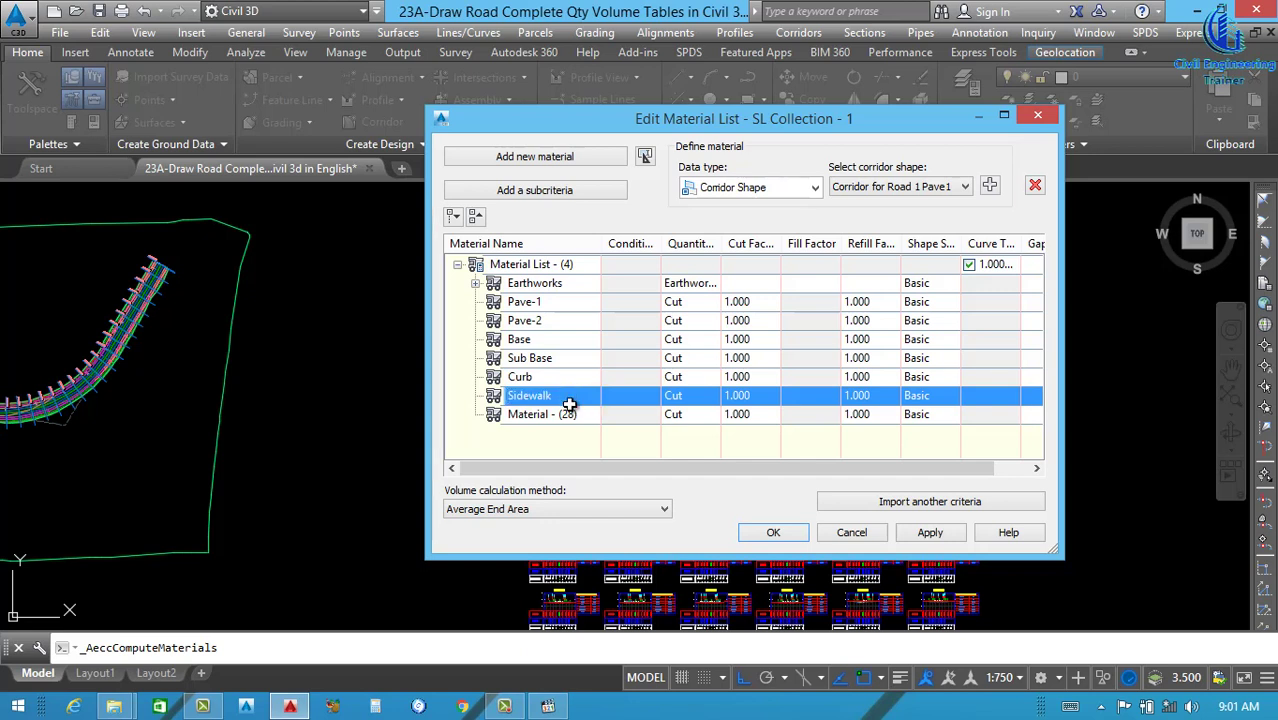
- Rename the last material in the list as Barrier, checking the spelling against the corridor shape names
click(566, 414)
click(566, 414)
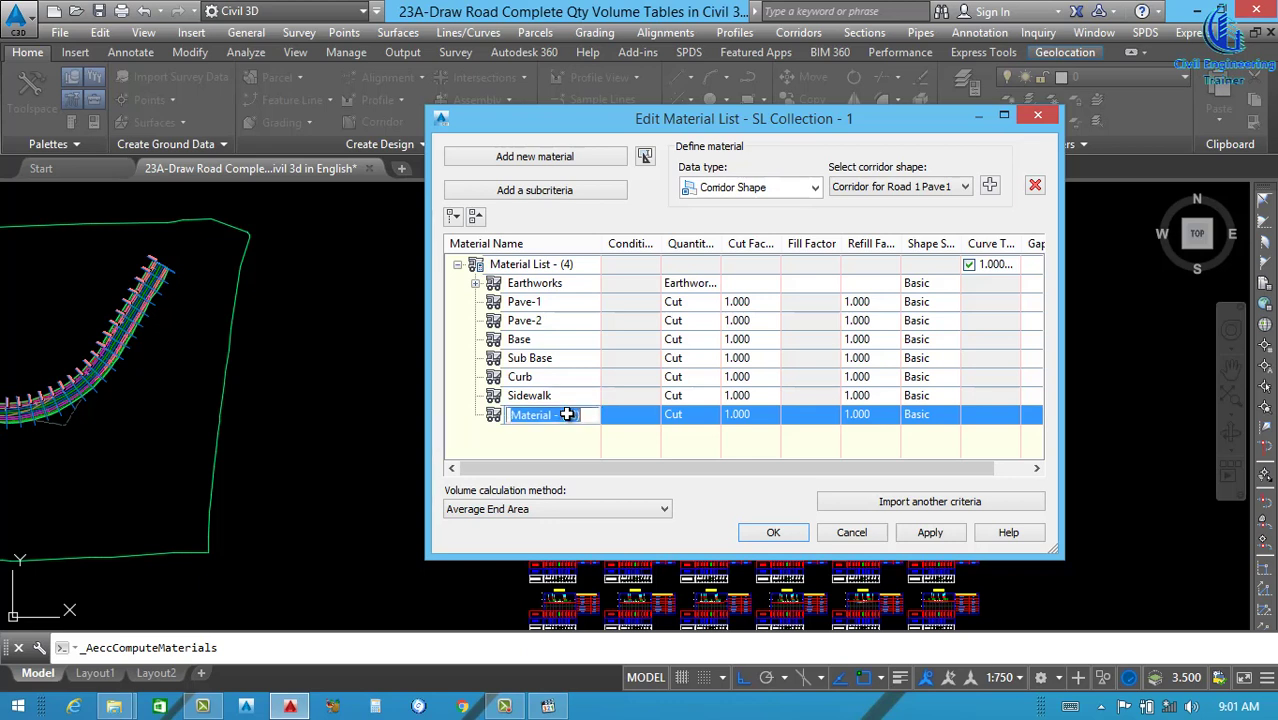
text(BArrier)
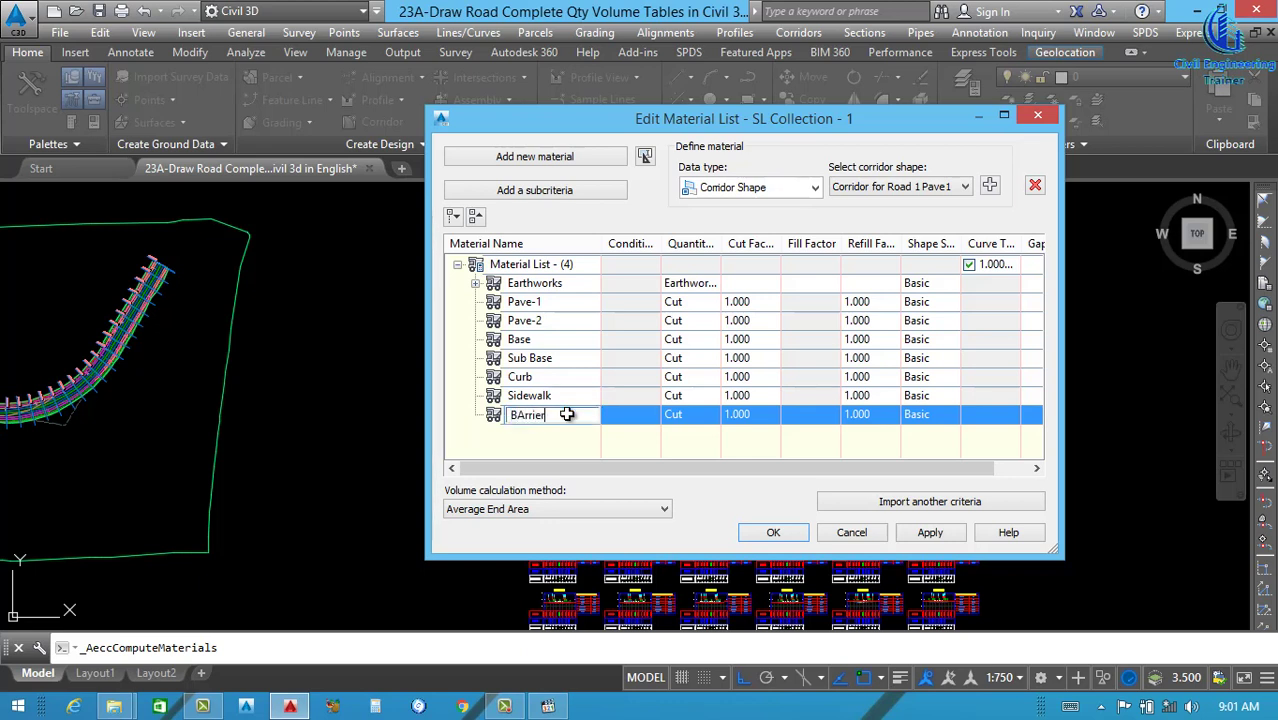
click(964, 186)
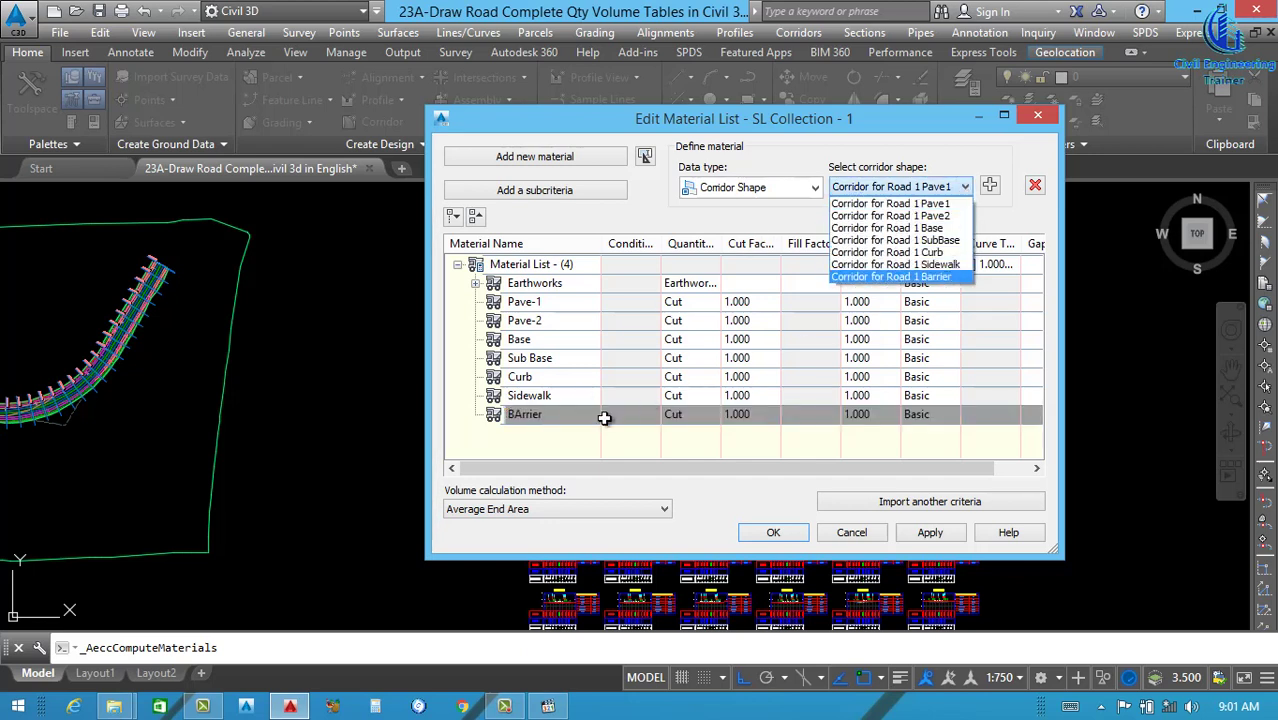
click(520, 418)
click(520, 418)
click(521, 419)
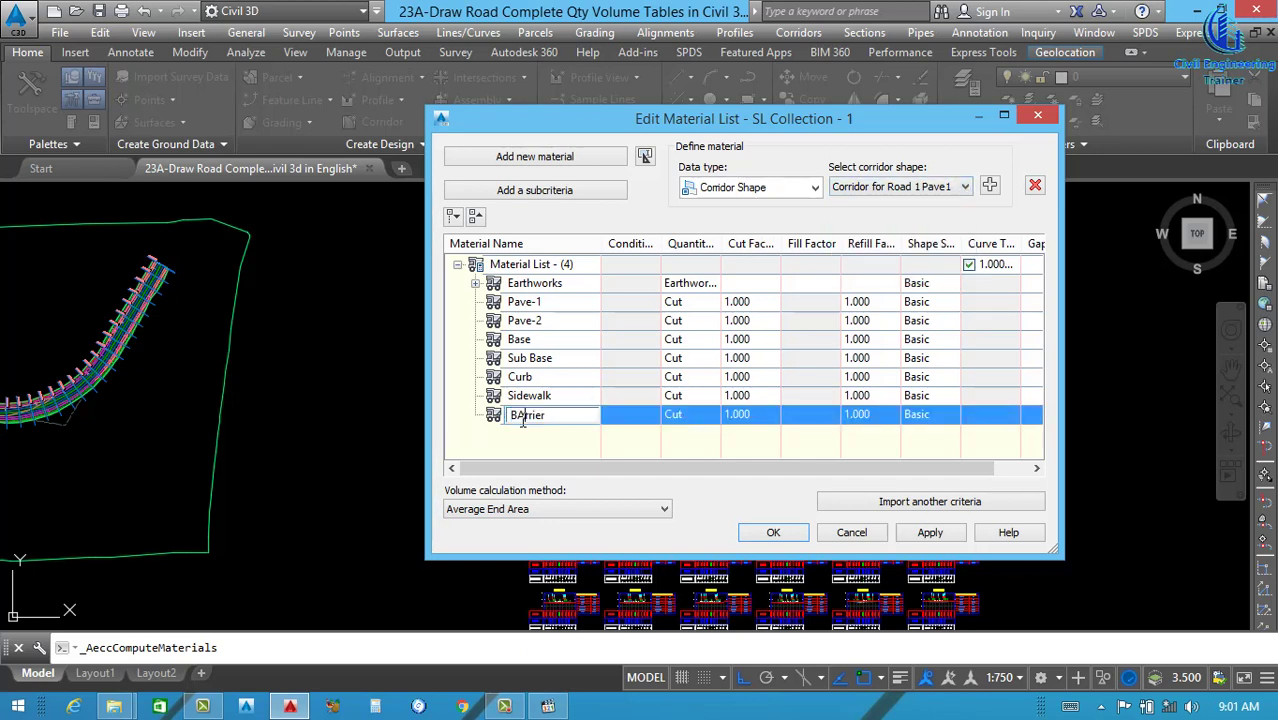
key(BackSpace)
text(a)
key(Return)
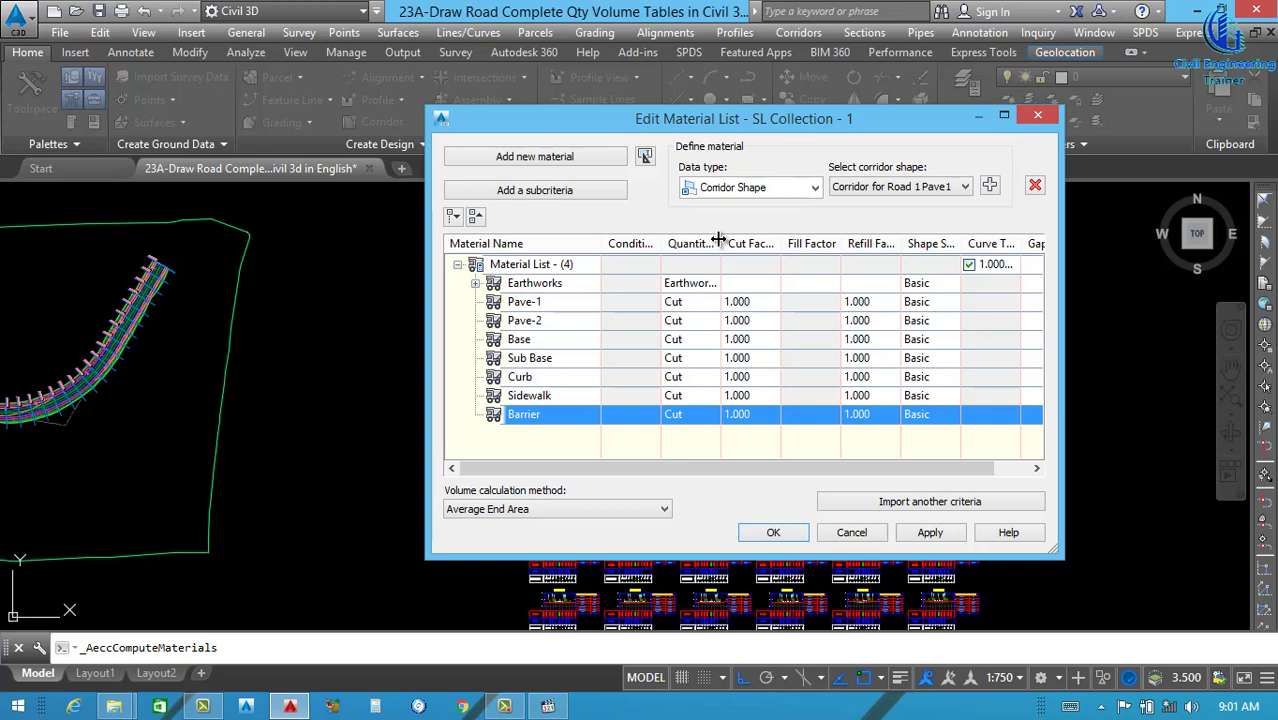
- Widen the Quantity Type column, keep Corridor Shape as the data type and set the quantity type of Pave-1 to Structures
drag(718, 240, 752, 242)
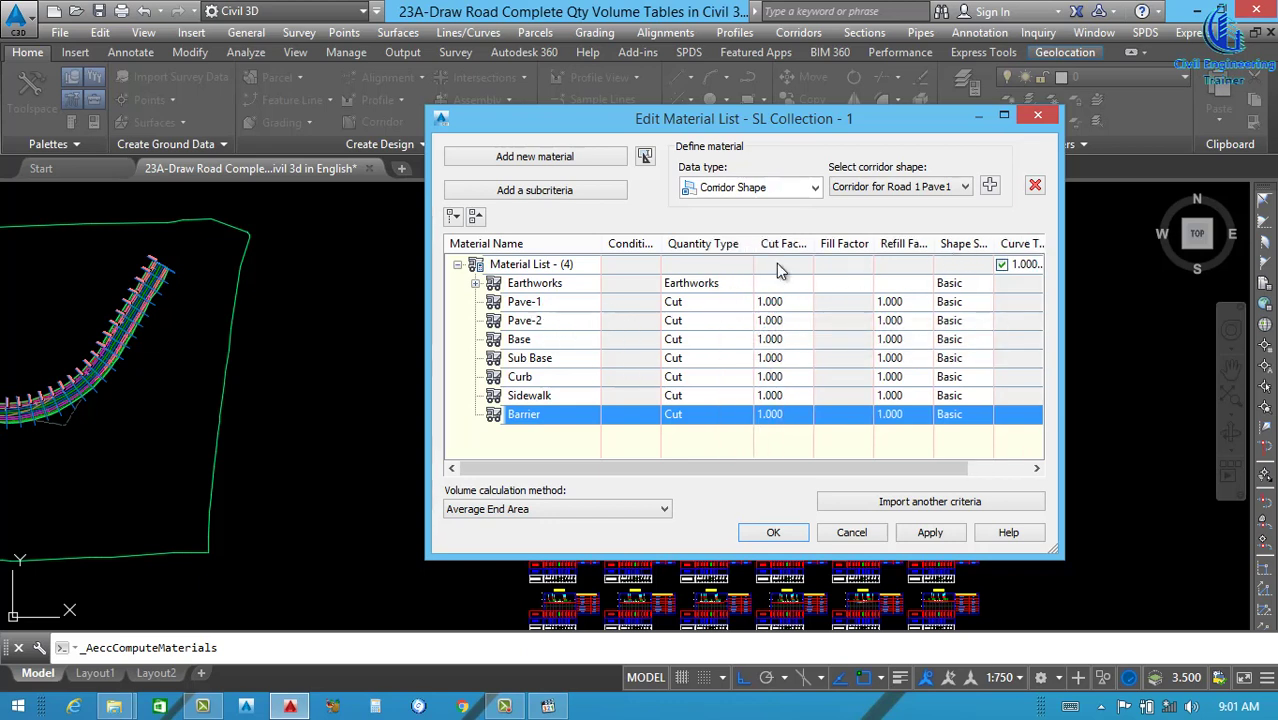
click(785, 189)
click(748, 220)
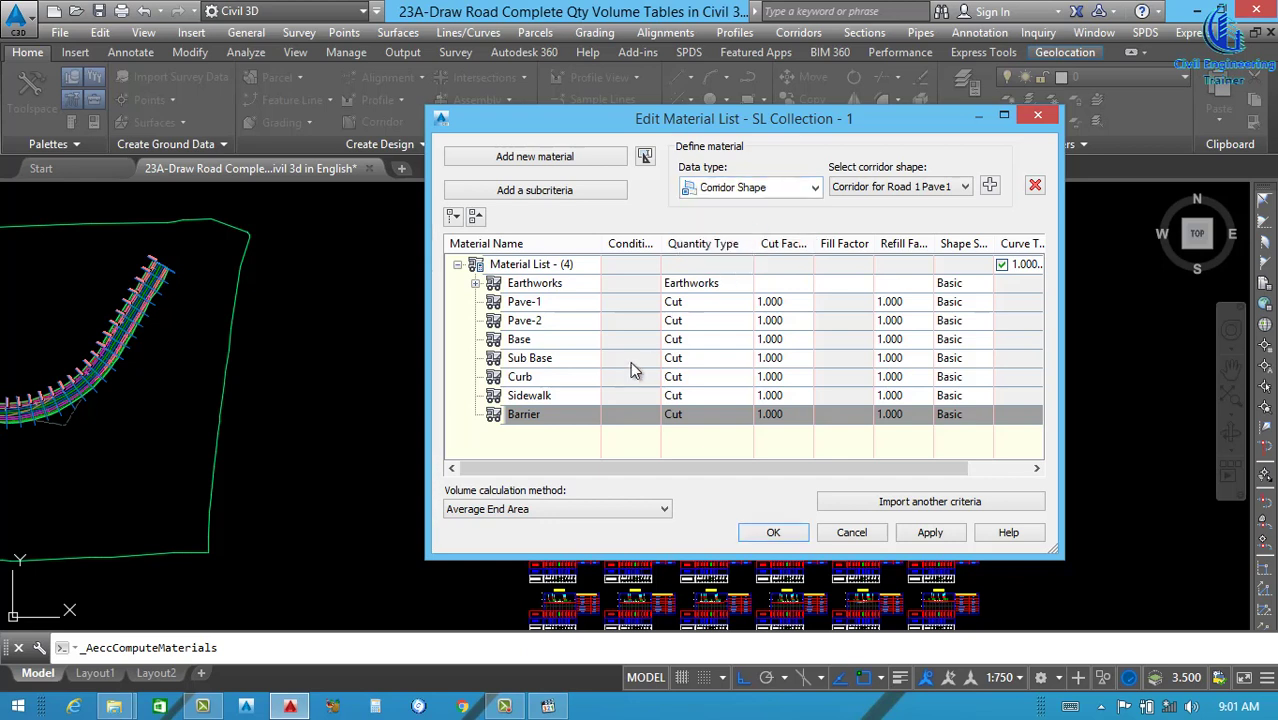
click(548, 304)
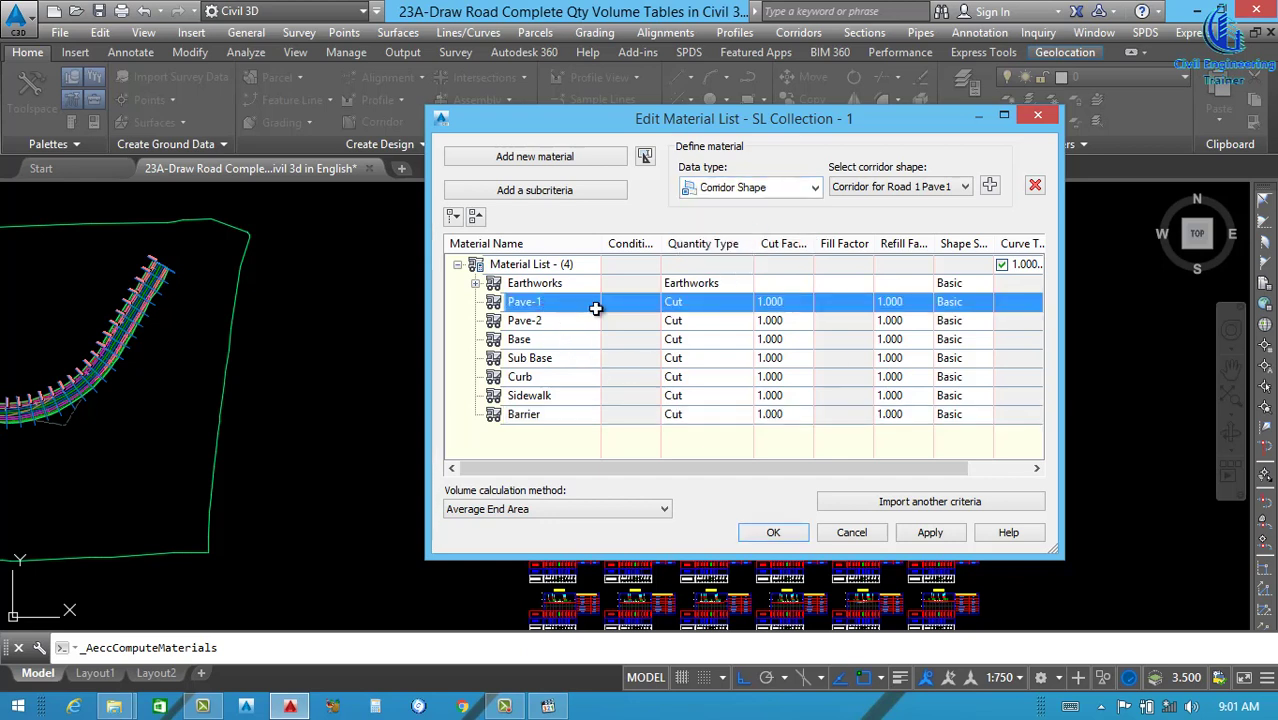
click(691, 305)
click(691, 305)
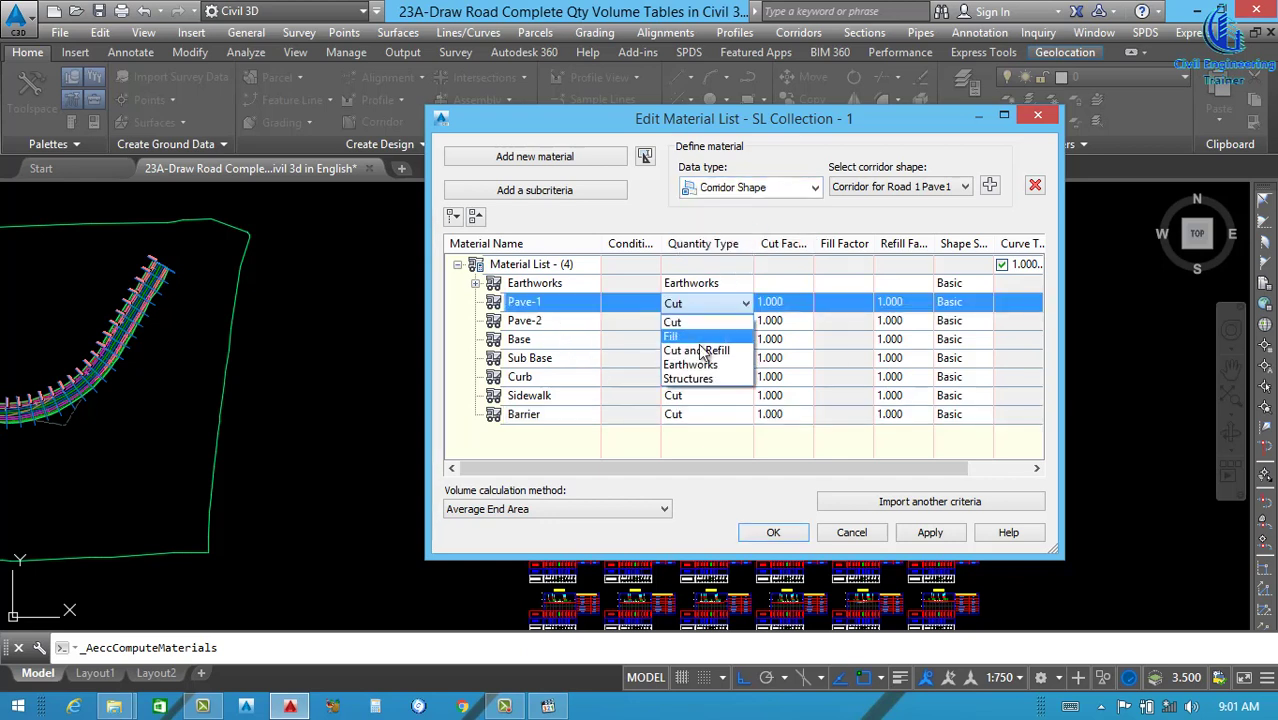
click(689, 374)
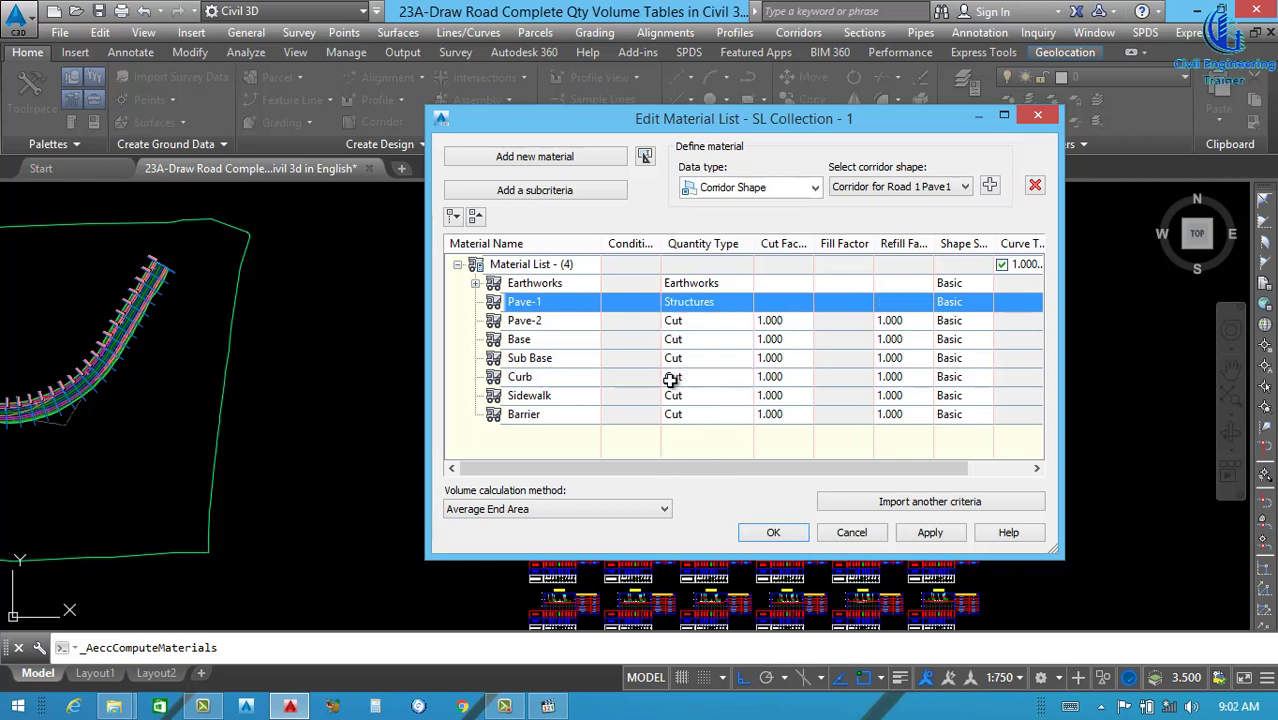
- Set the quantity type of the Pave-2 and Base materials to Structures
click(697, 321)
click(697, 321)
click(695, 395)
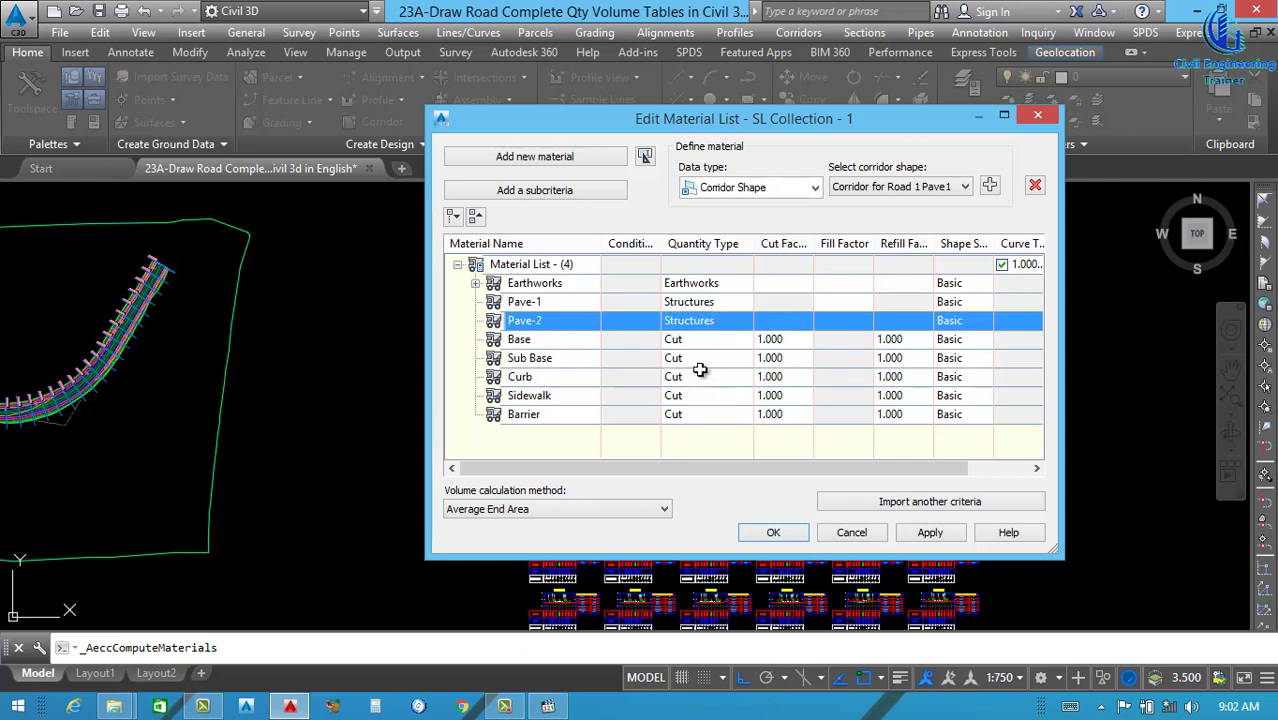
click(707, 346)
click(707, 346)
click(690, 417)
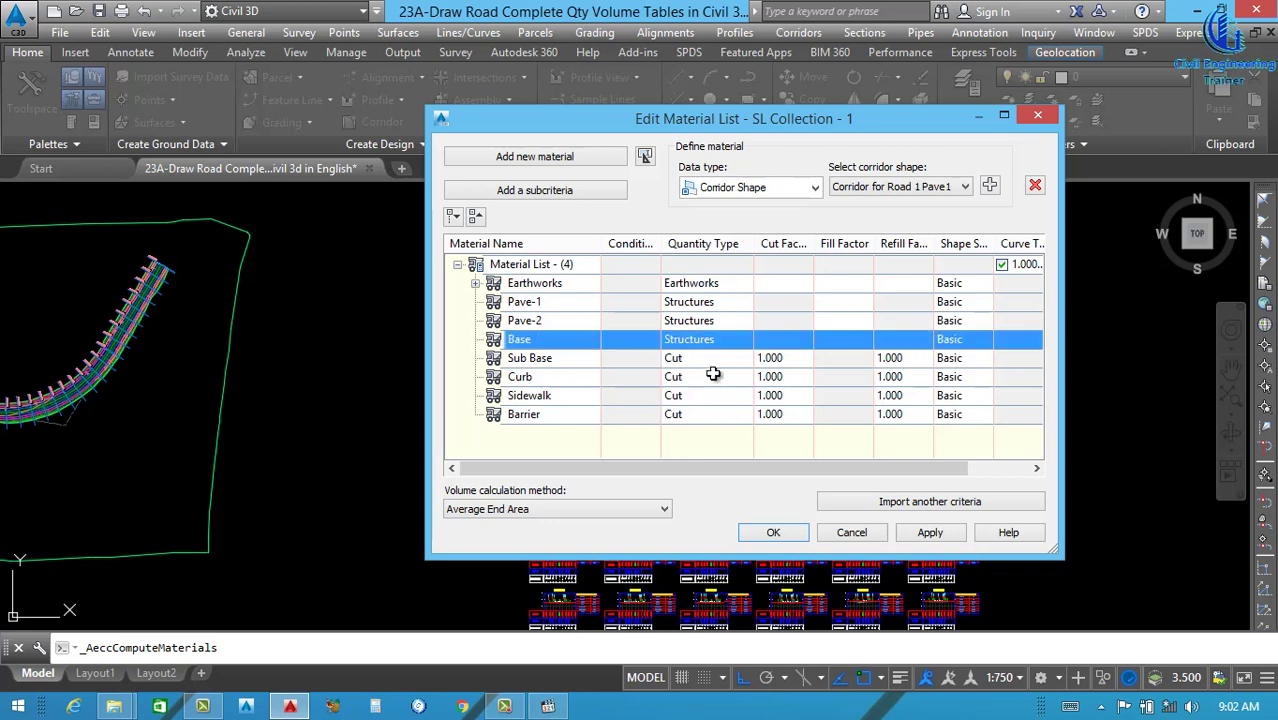
- Set the quantity type of the Sub Base and Curb materials to Structures
click(716, 363)
click(716, 363)
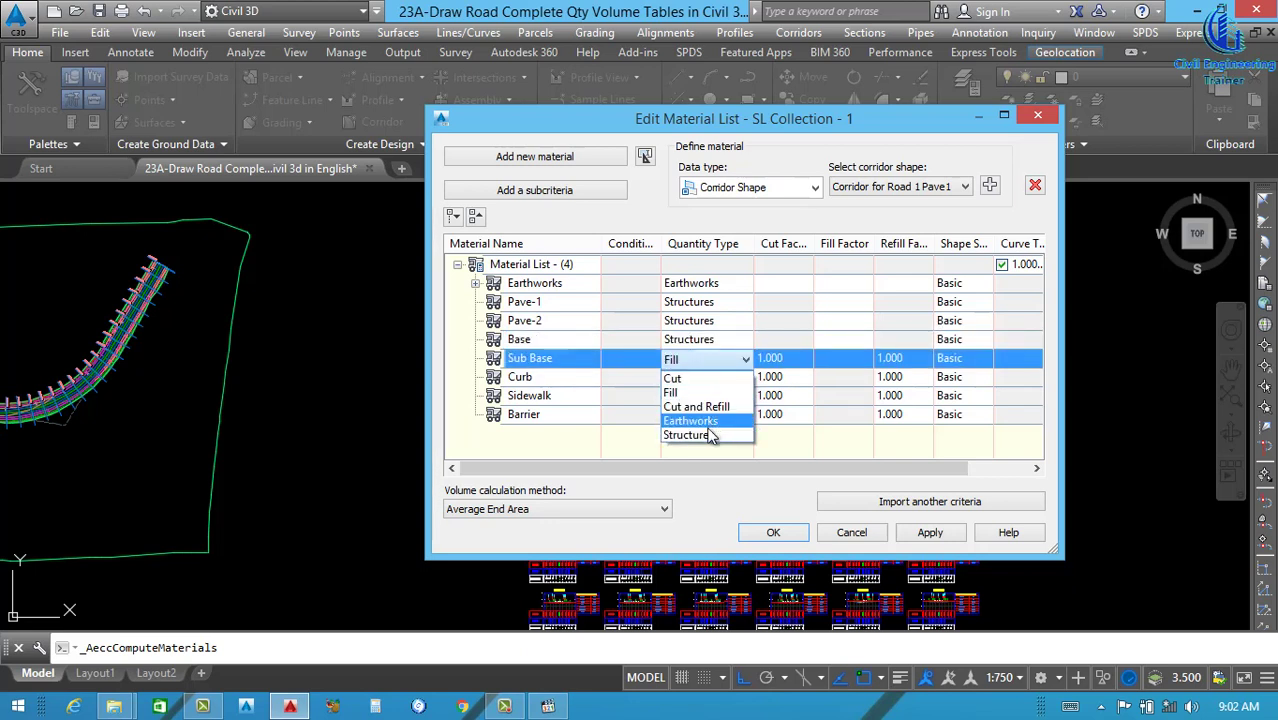
click(698, 435)
click(717, 385)
click(717, 385)
click(705, 451)
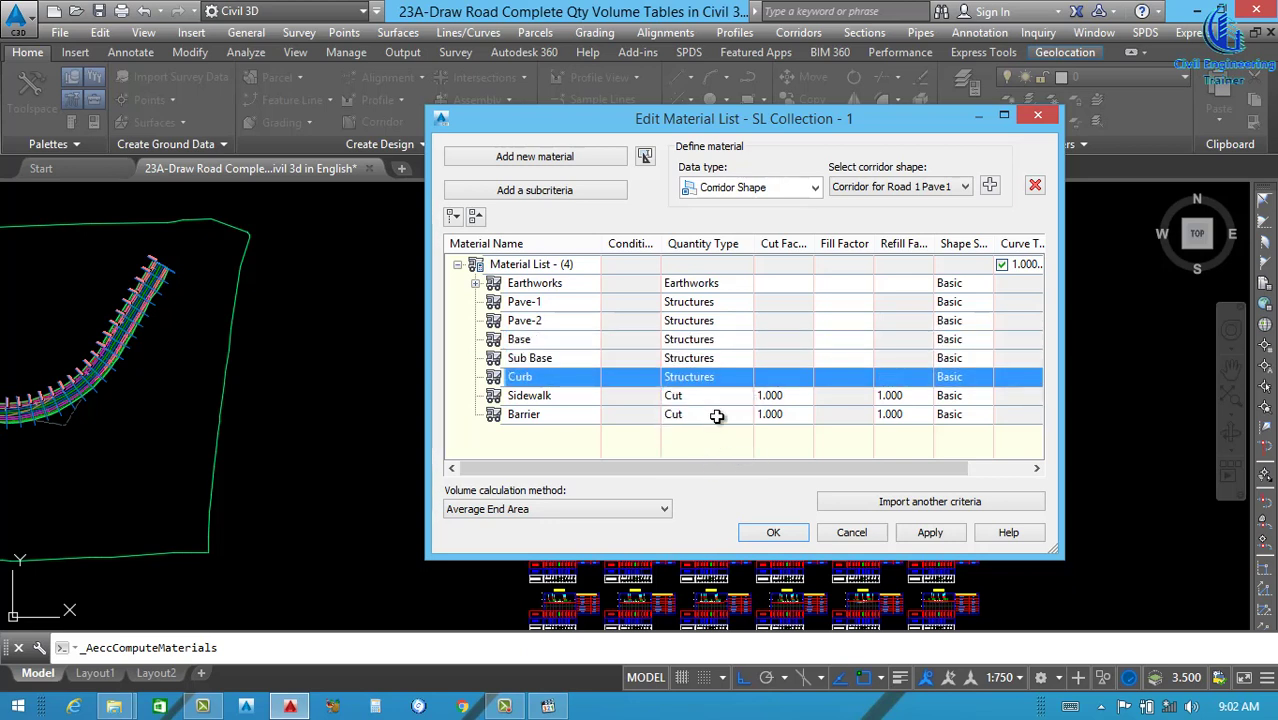
- Set the quantity type of the Sidewalk and Barrier materials to Structures
click(727, 405)
click(727, 405)
click(706, 470)
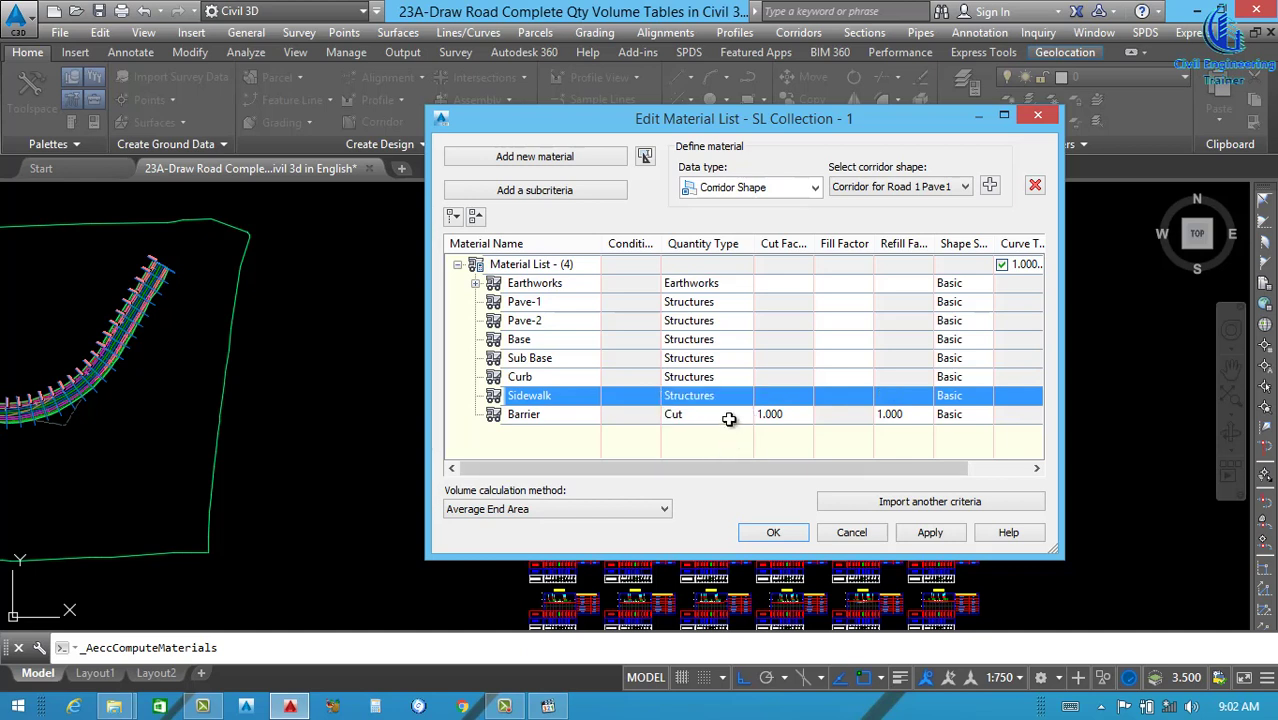
click(725, 416)
click(725, 416)
click(710, 489)
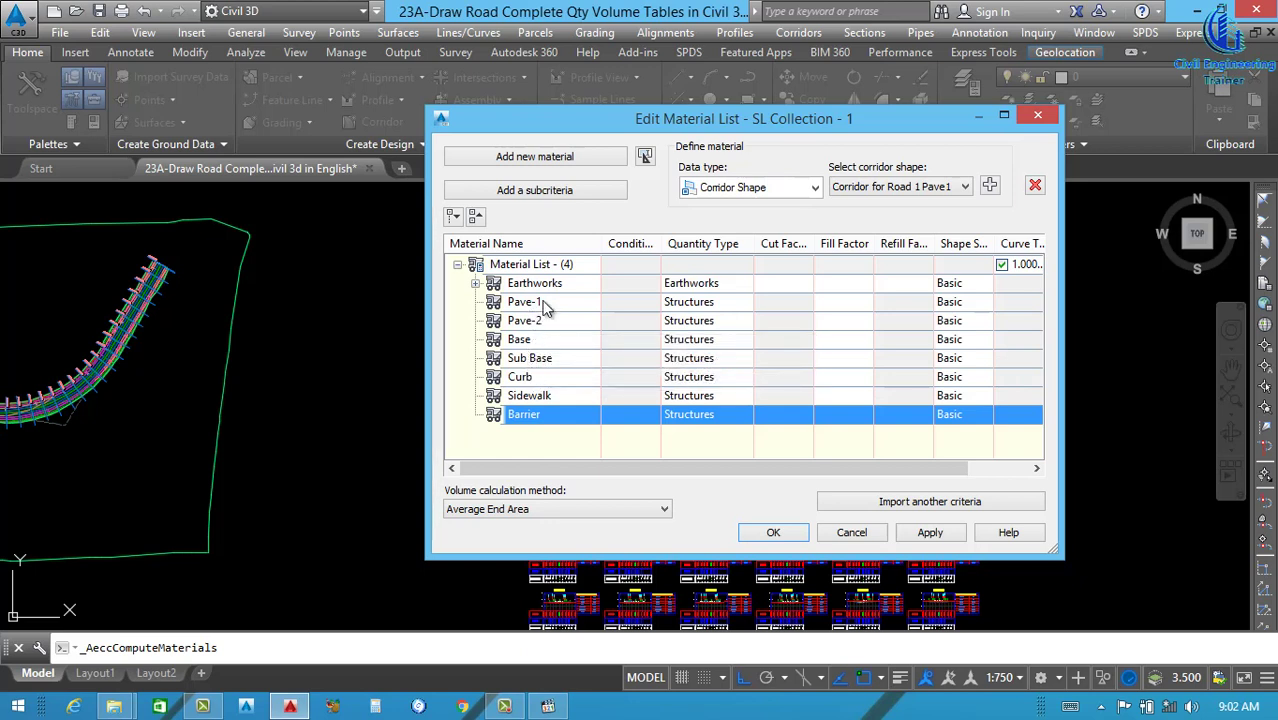
drag(545, 308, 562, 320)
drag(690, 303, 709, 311)
drag(705, 387, 696, 416)
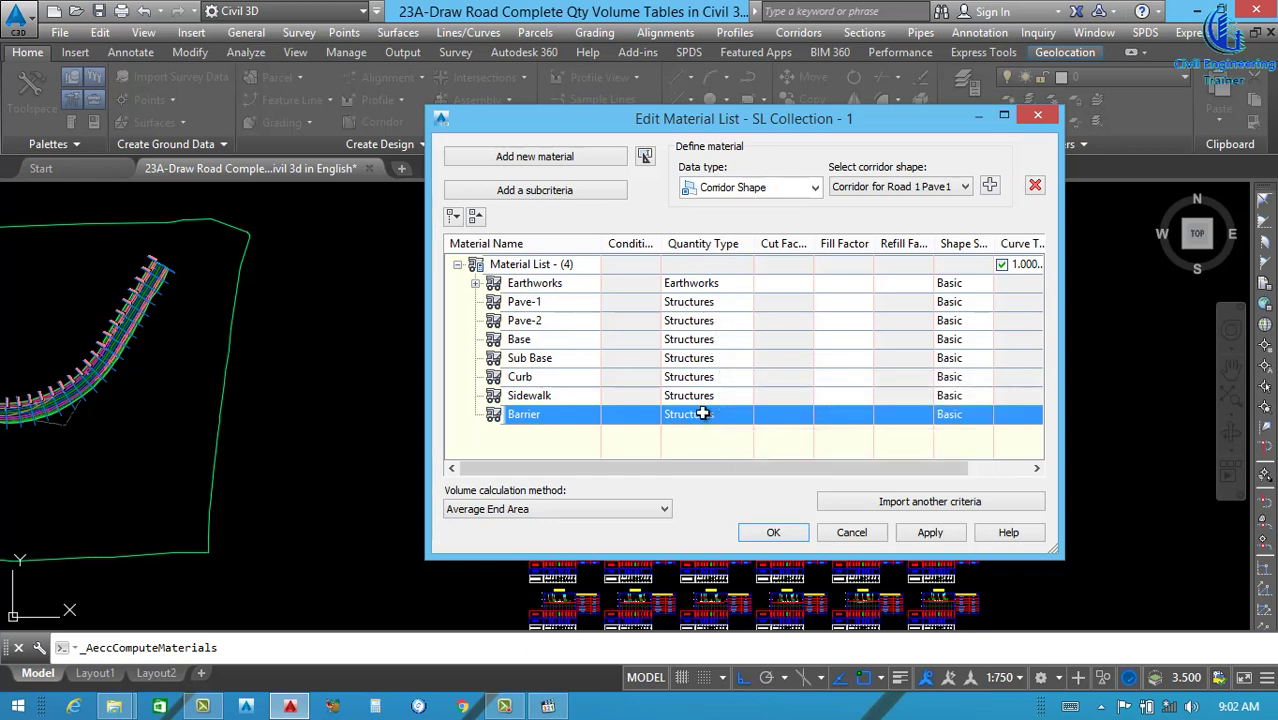
- Add the corridor shape Corridor for Road 1 Pave1 to the Pave-1 material
click(718, 304)
click(735, 303)
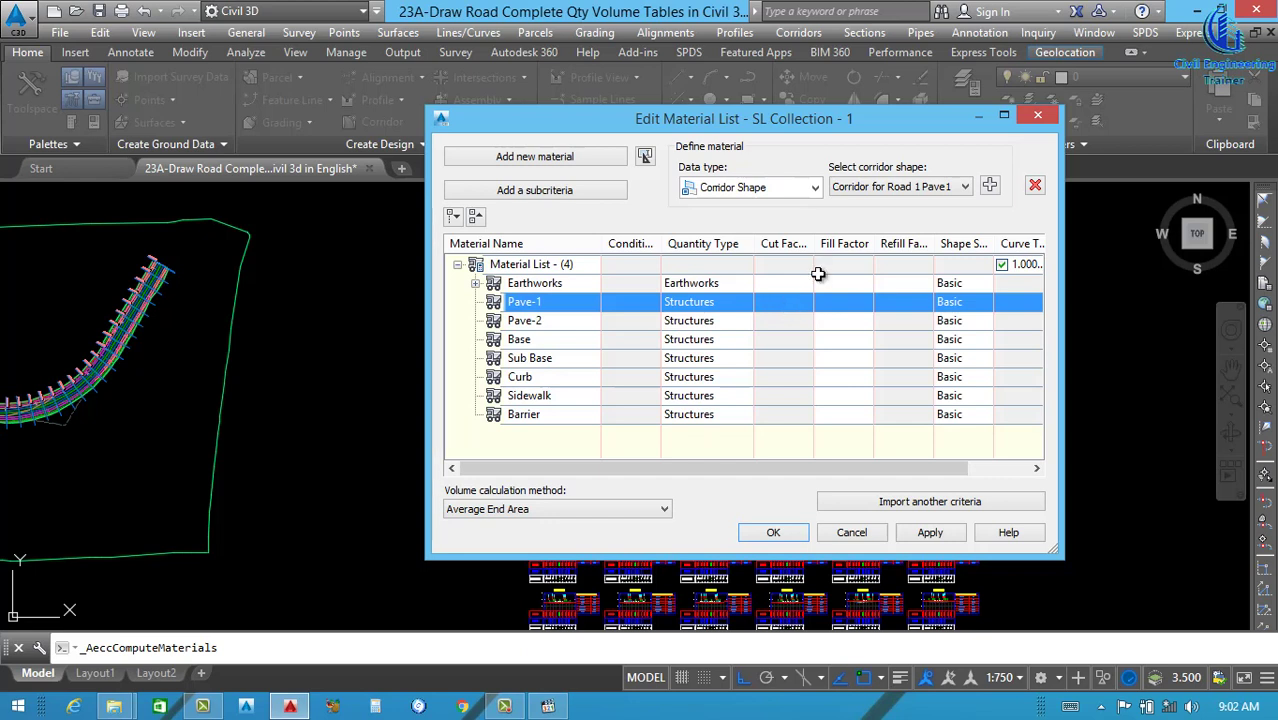
click(943, 188)
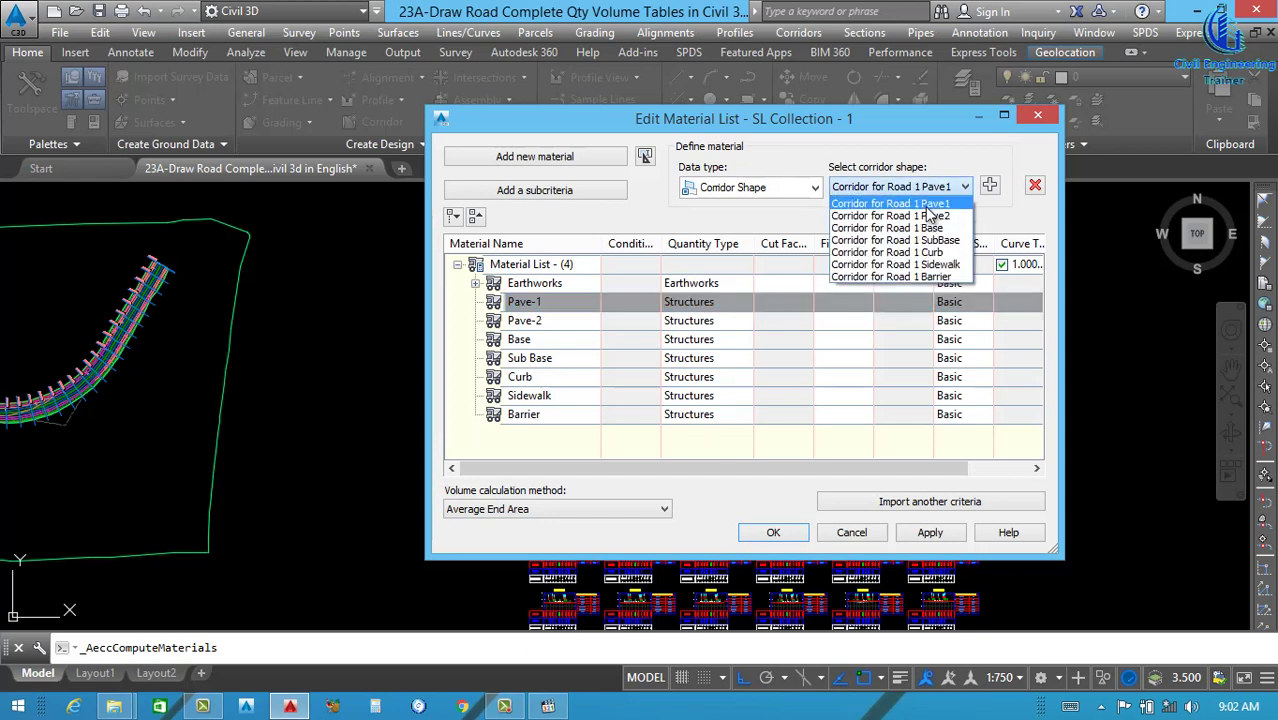
click(950, 204)
click(989, 187)
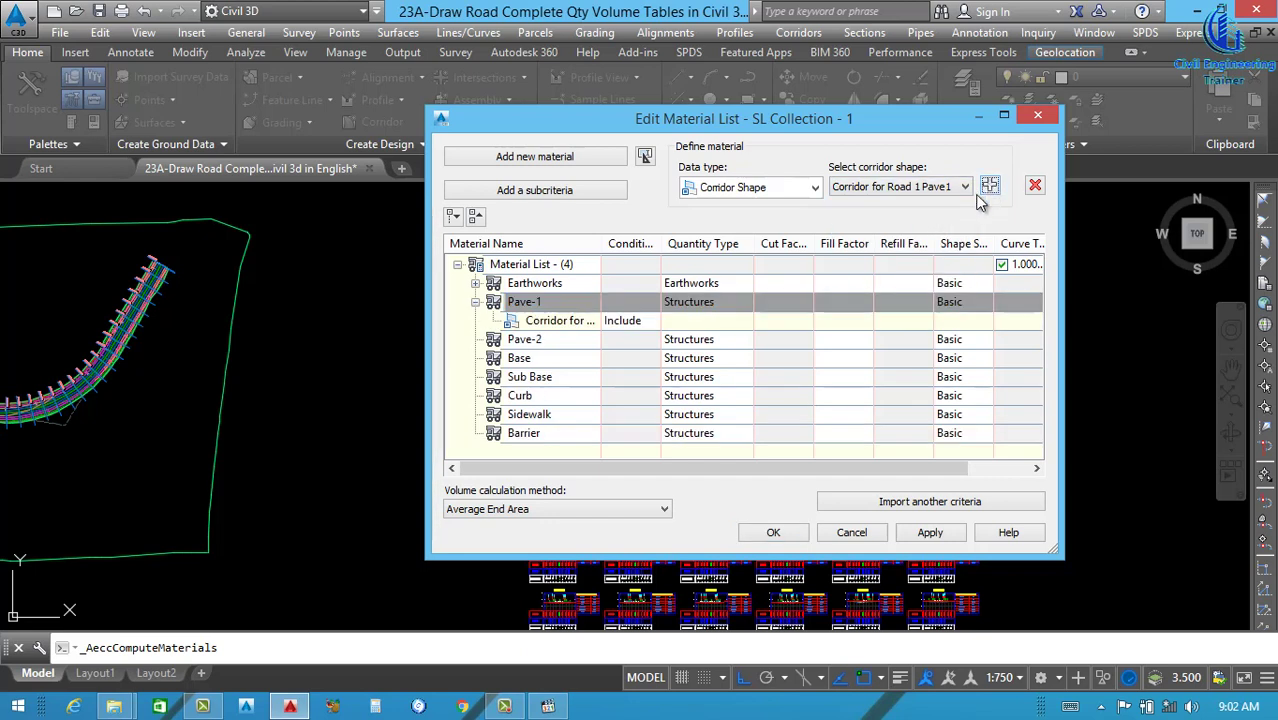
- Add the corridor shape Corridor for Road 1 Pave2 to the Pave-2 material, keeping its quantity type as Structures
click(722, 342)
click(720, 339)
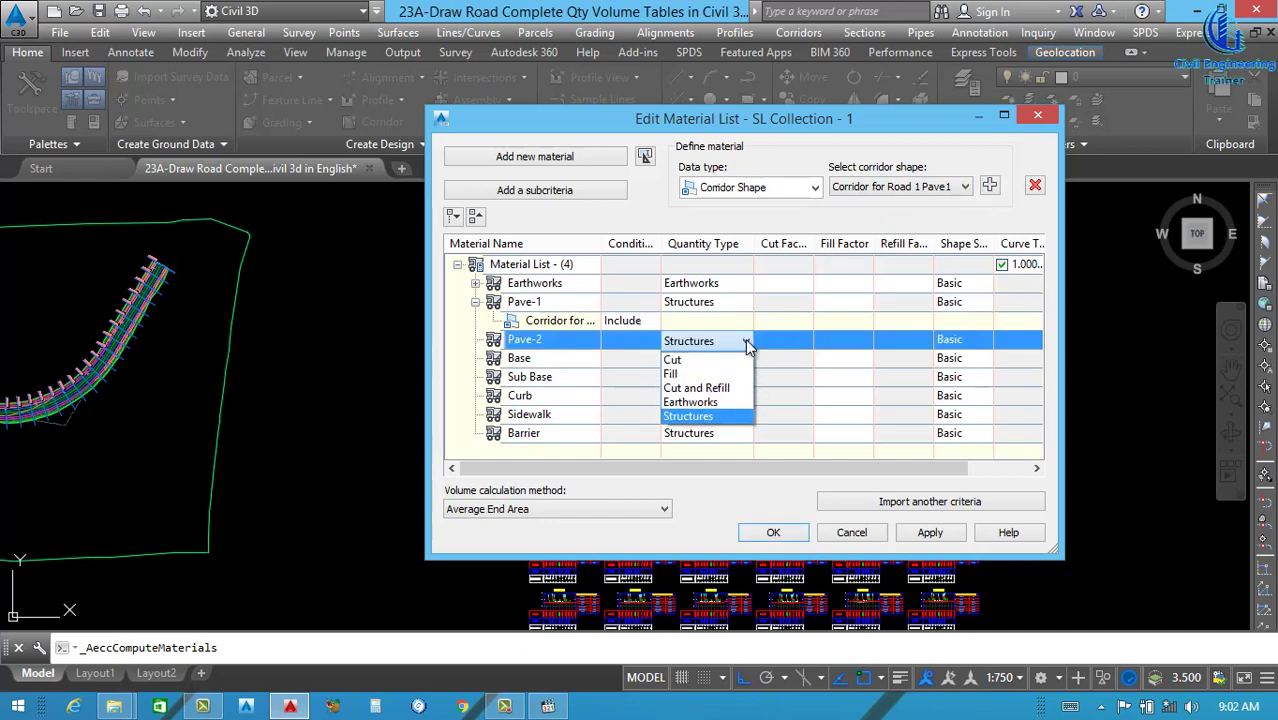
click(758, 340)
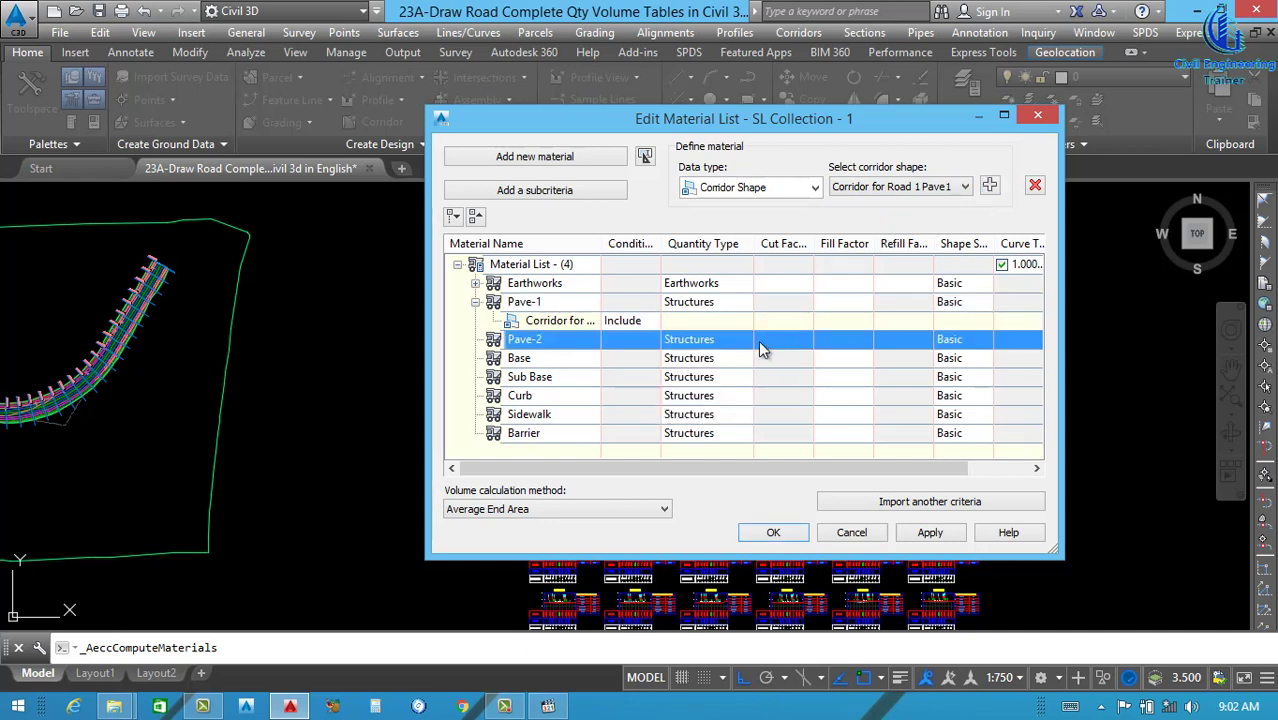
click(945, 190)
click(950, 222)
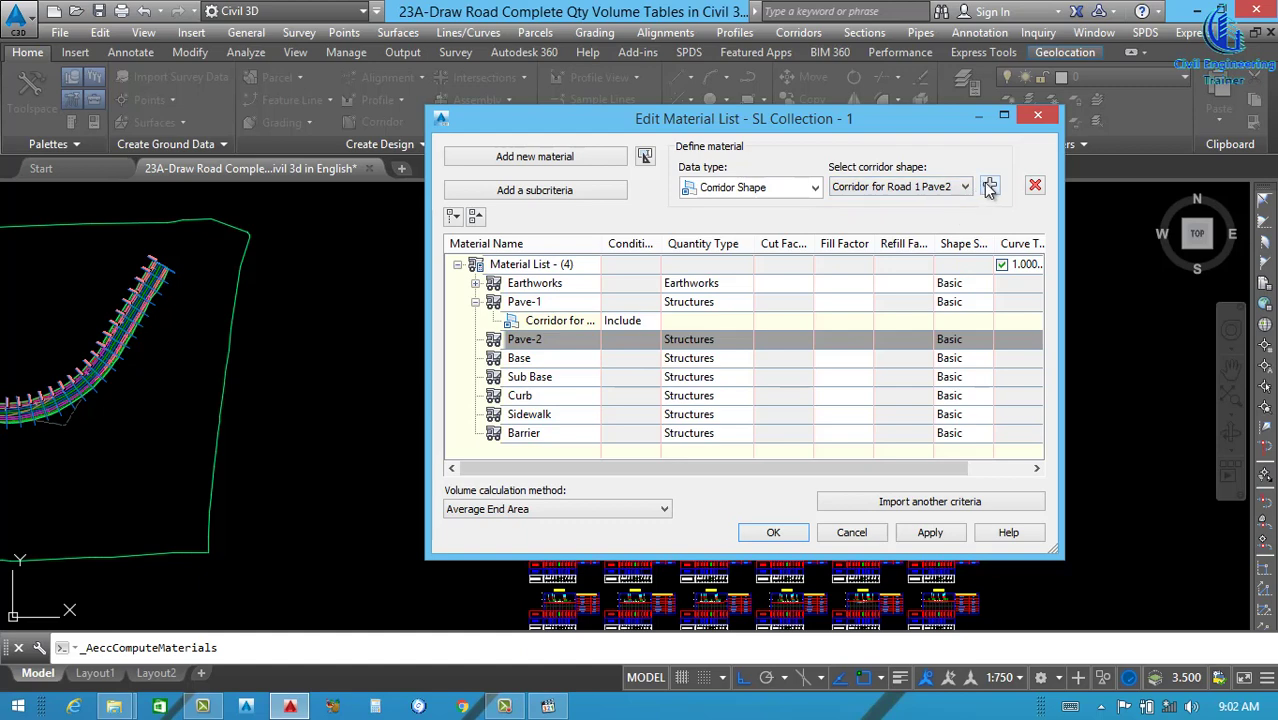
click(989, 187)
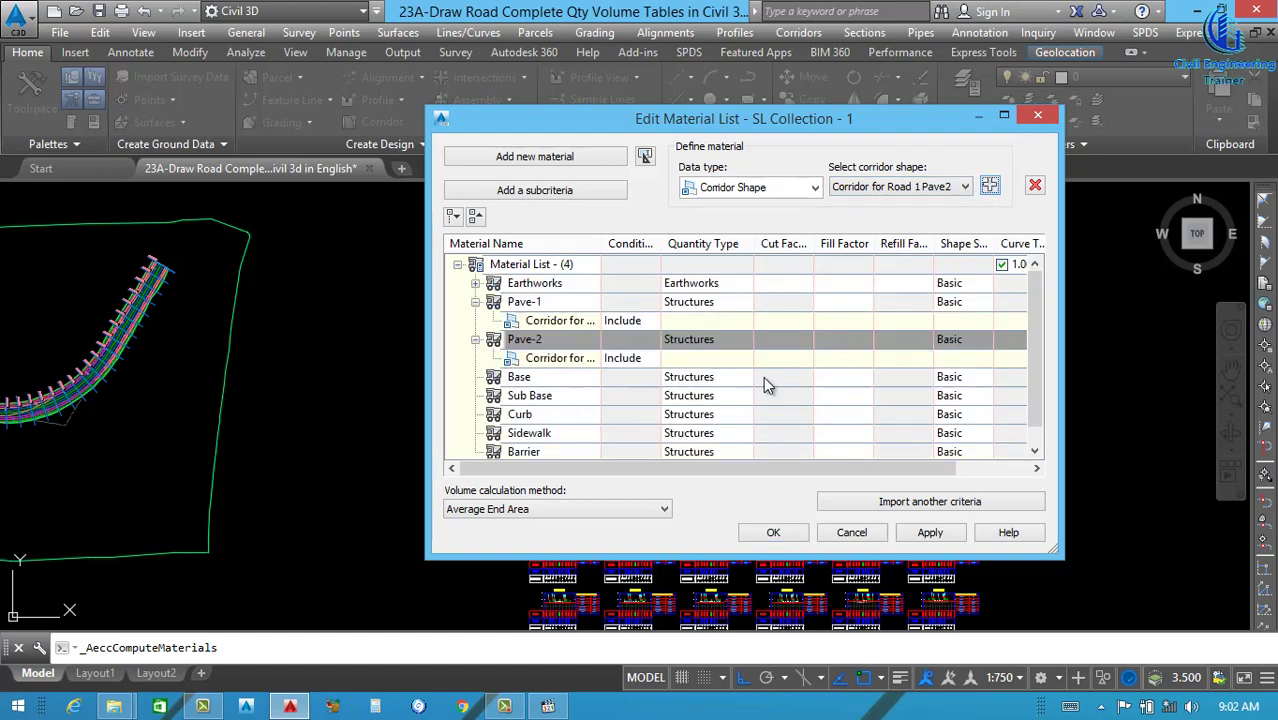
- Add the corridor shape Corridor for Road 1 Base to the Base material
click(763, 376)
click(938, 192)
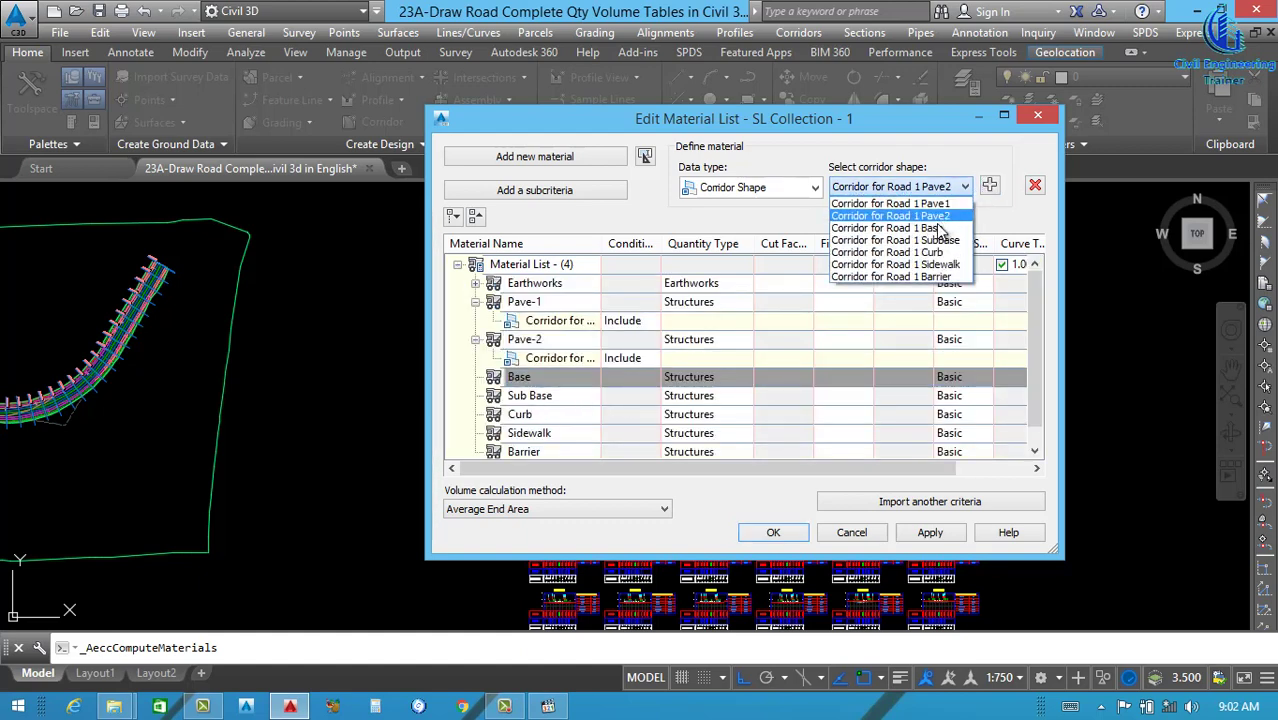
click(947, 233)
click(989, 187)
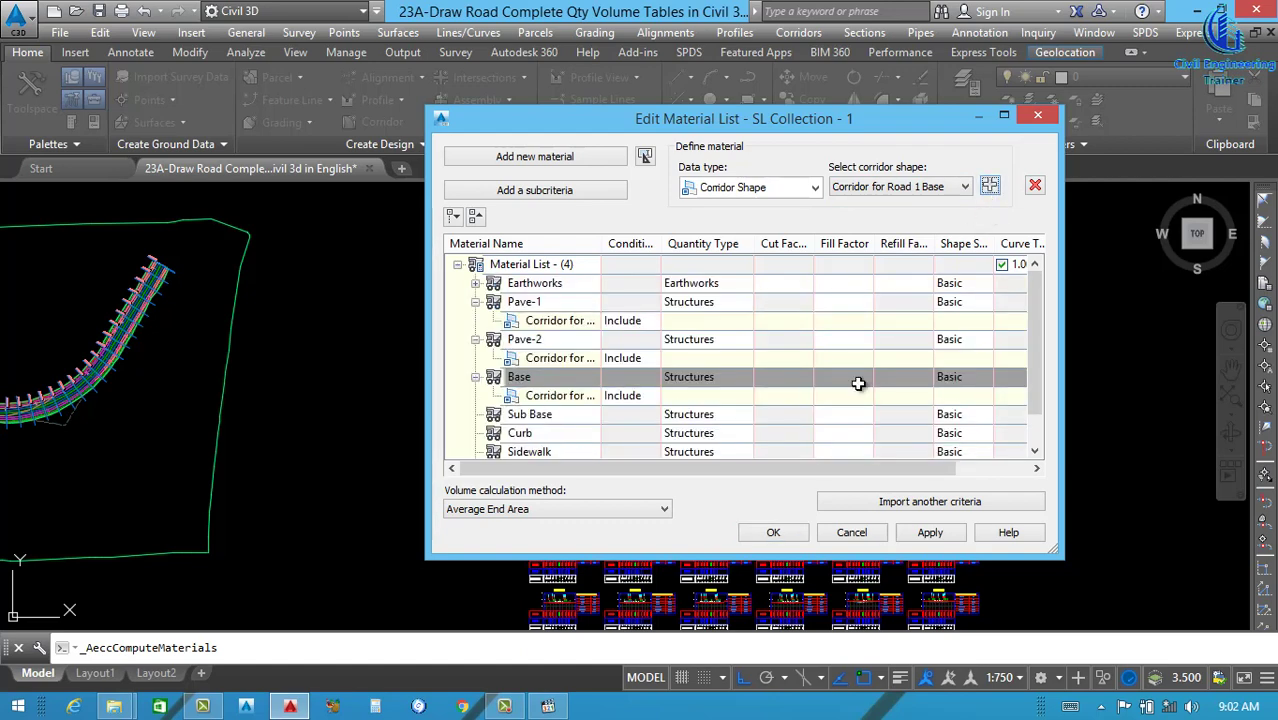
- Add the corridor shape Corridor for Road 1 SubBase to the Sub Base material
drag(1034, 354, 1040, 410)
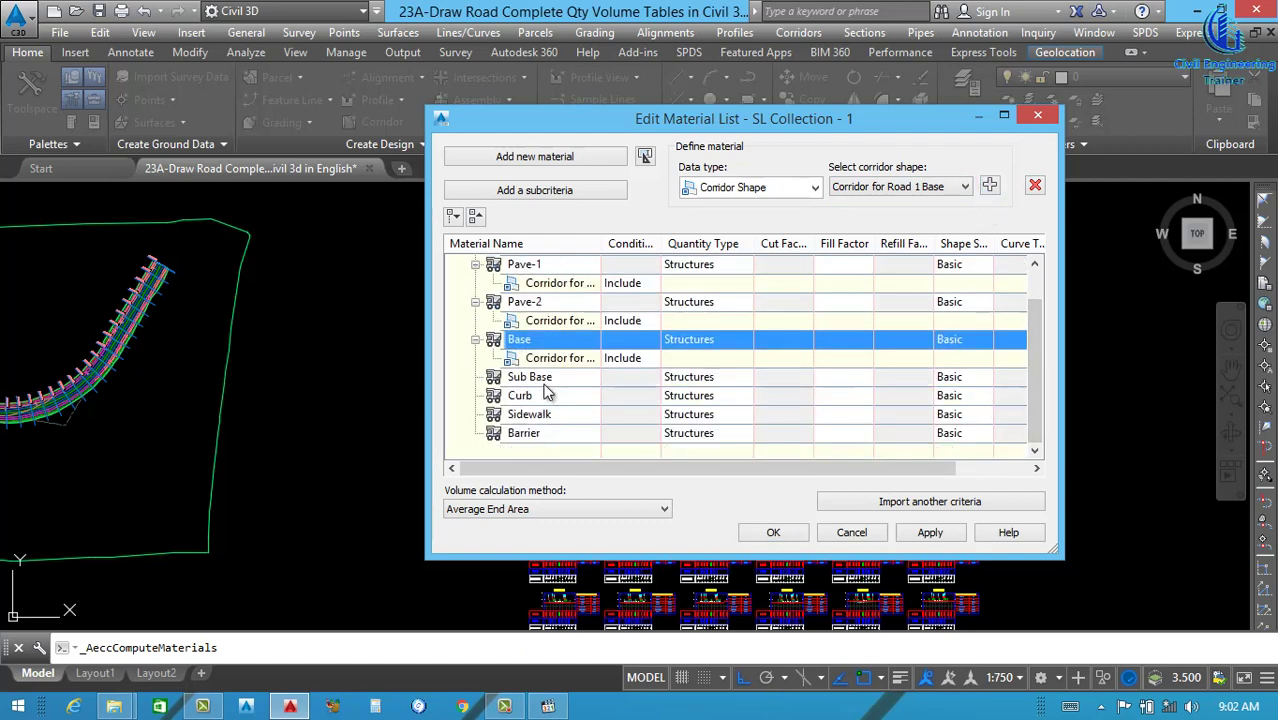
click(741, 377)
click(774, 378)
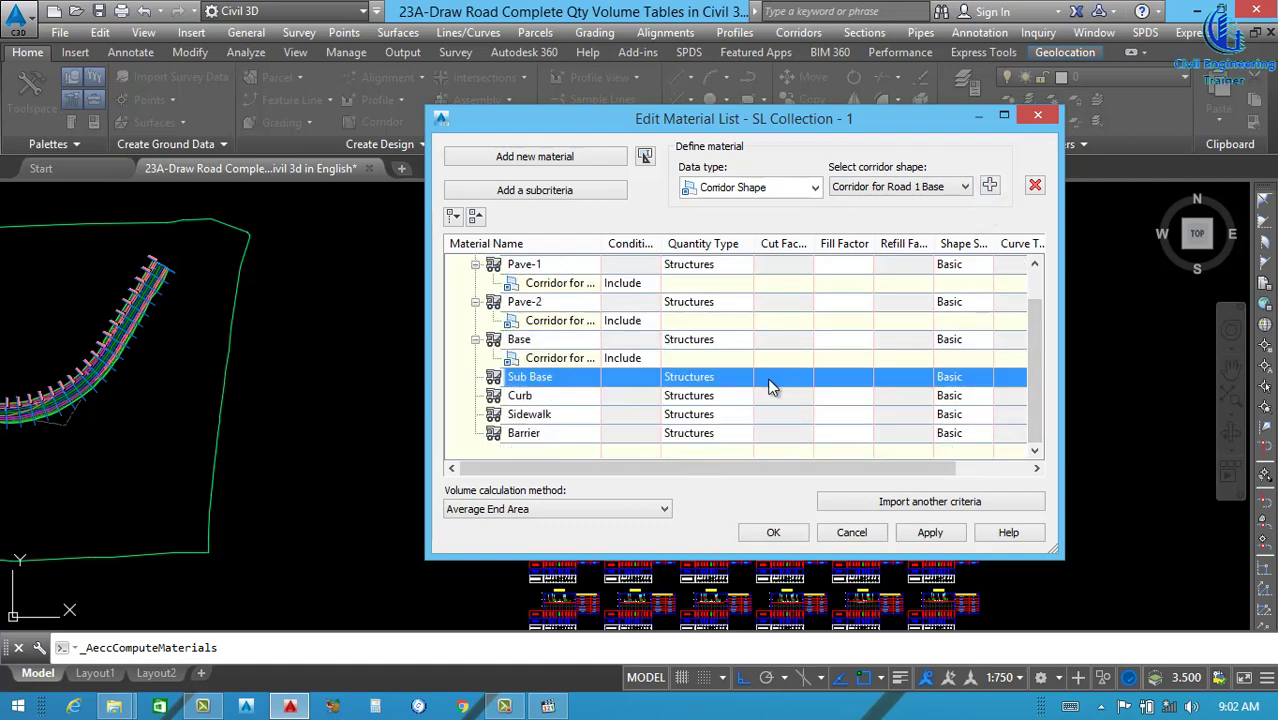
click(955, 186)
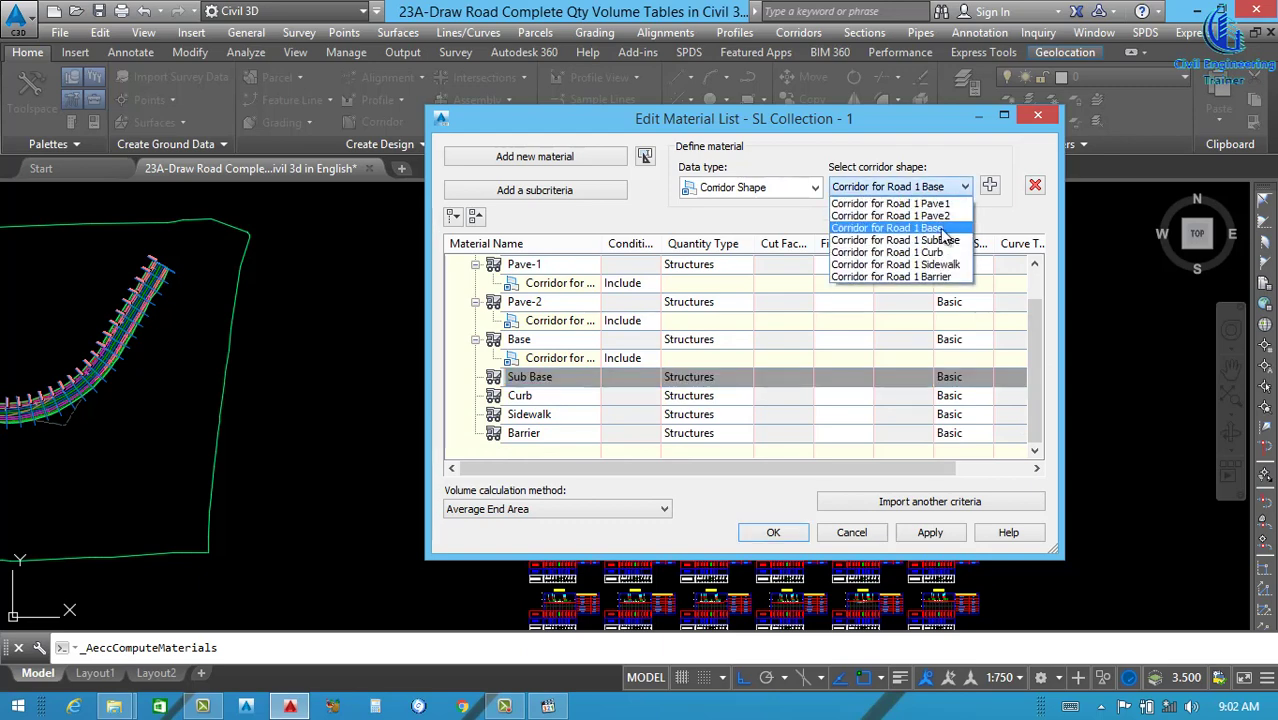
click(940, 240)
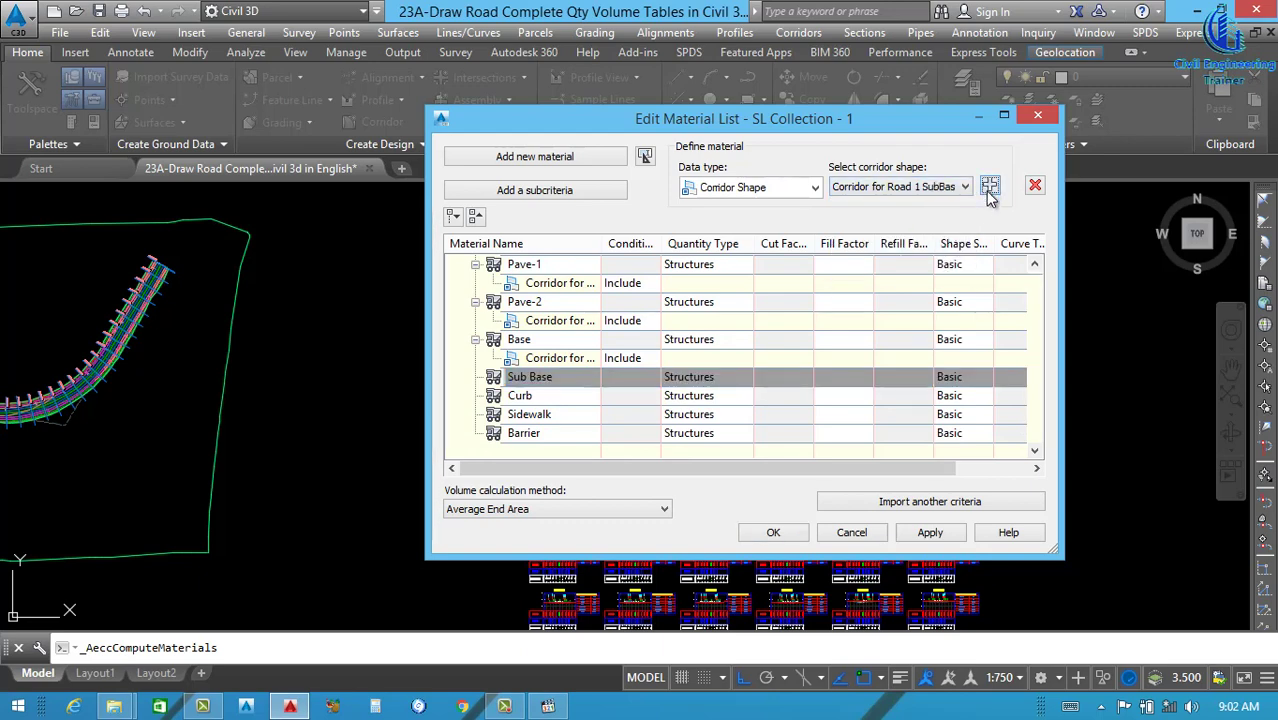
click(989, 185)
- Add the corridor shape Corridor for Road 1 Curb to the Curb material
drag(1038, 350, 1037, 400)
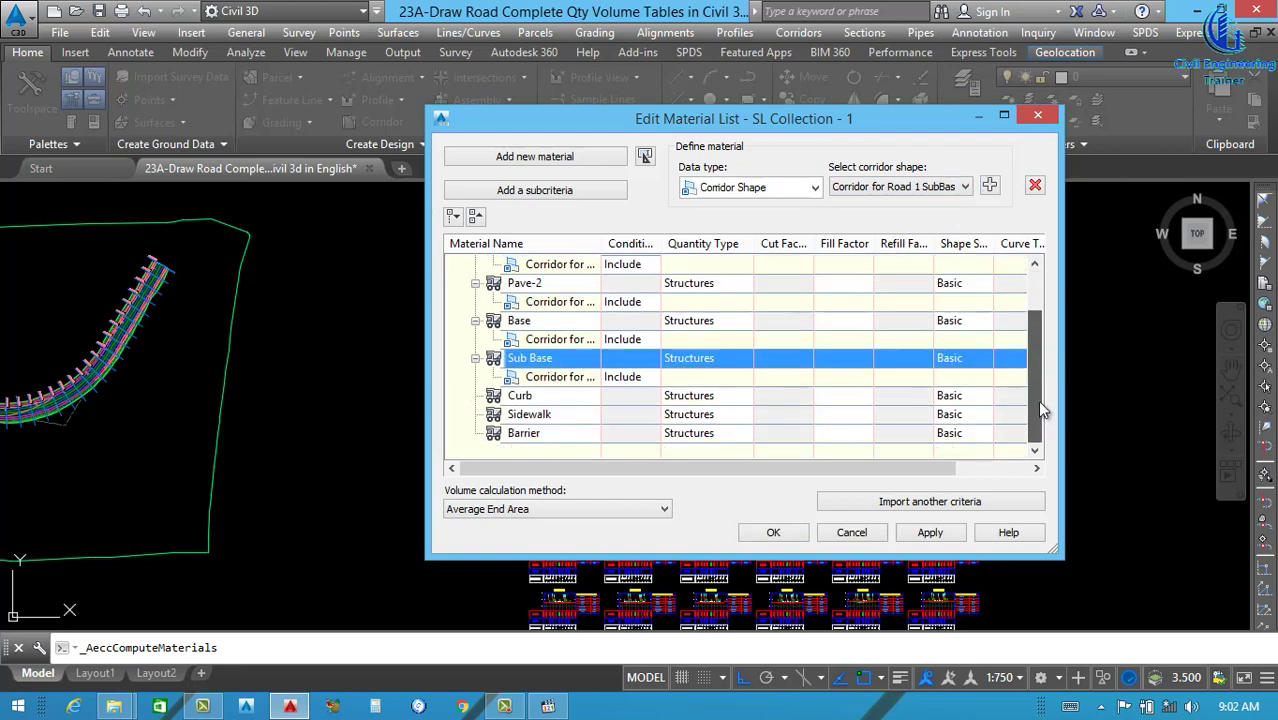
click(782, 400)
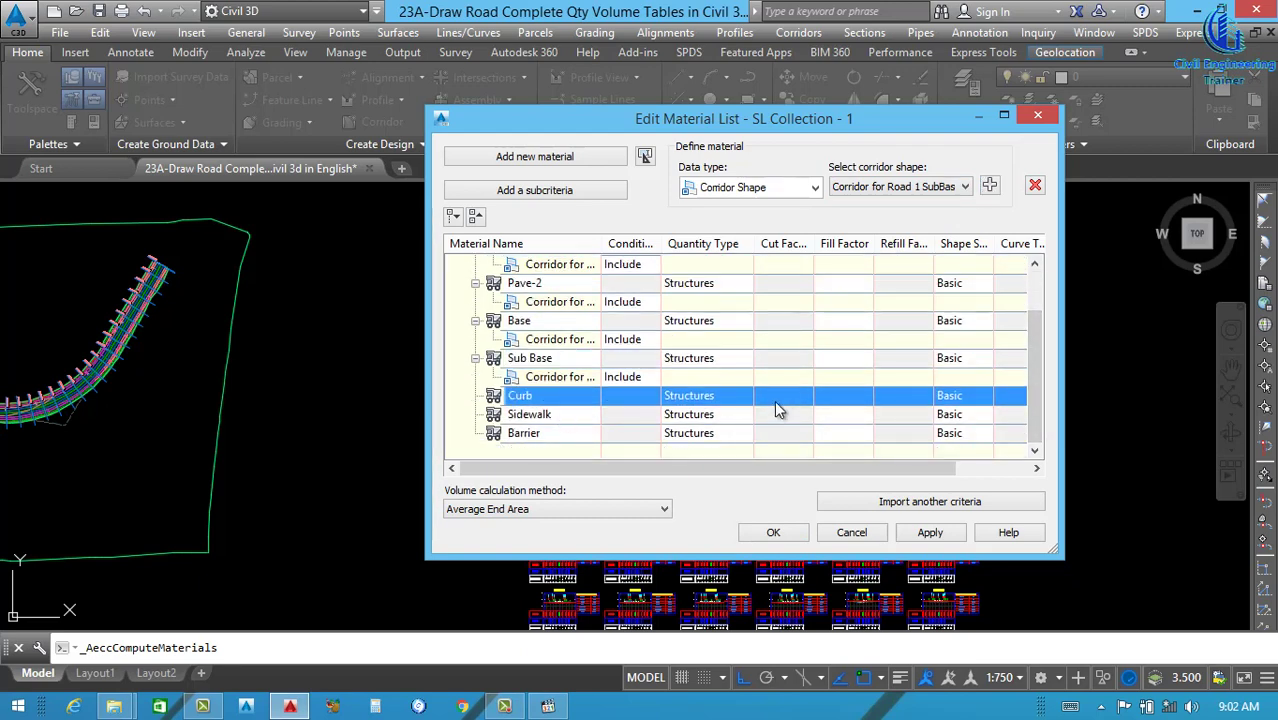
click(952, 188)
click(940, 252)
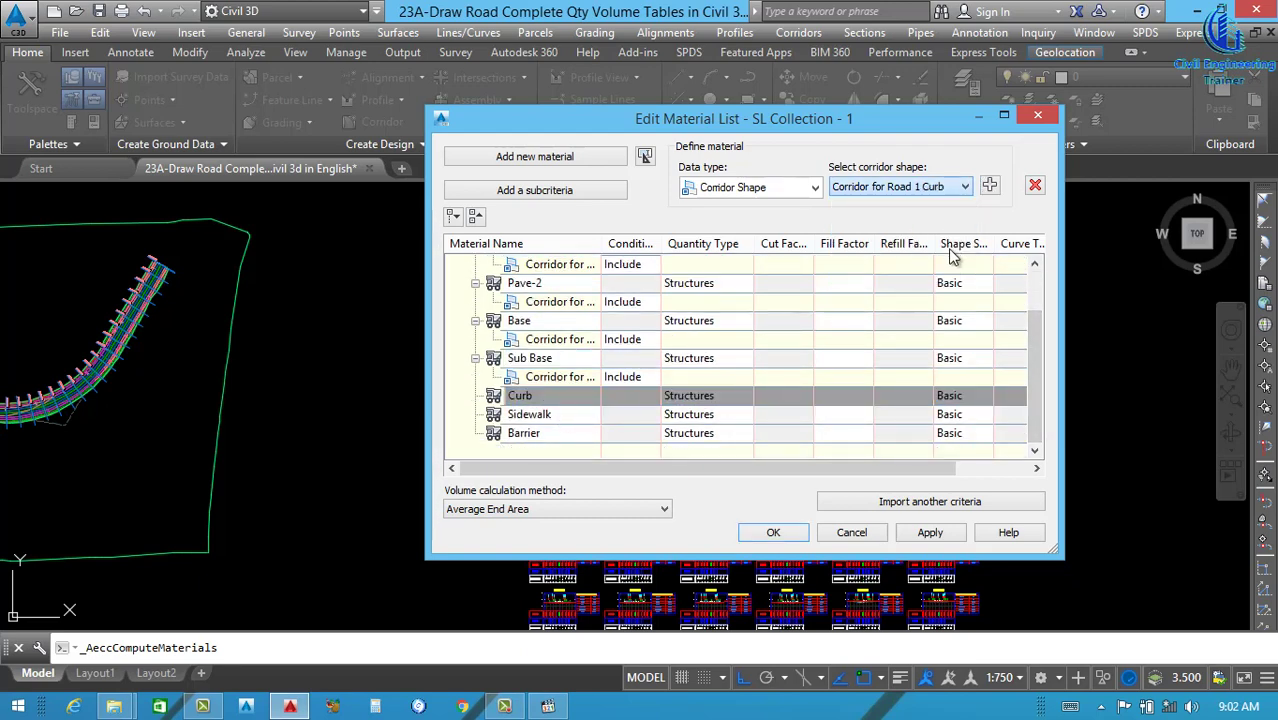
click(989, 185)
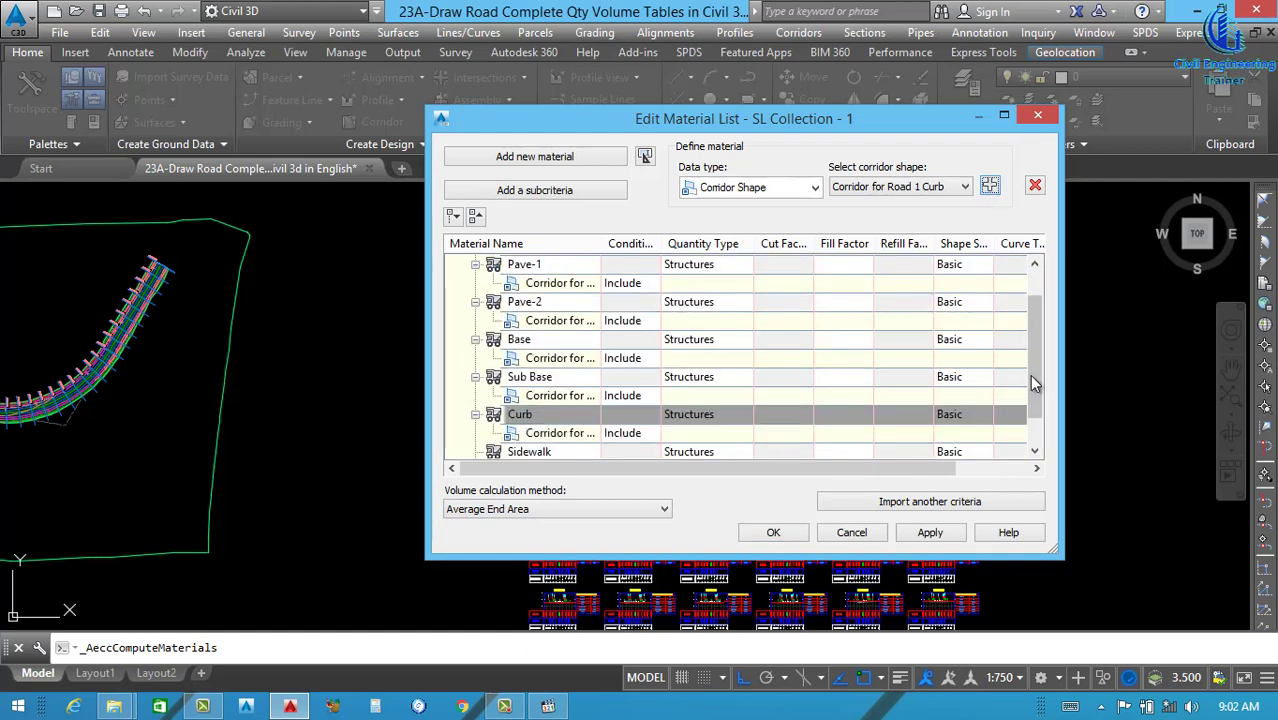
- Add the corridor shape Corridor for Road 1 Sidewalk to the Sidewalk material
drag(1029, 374, 1030, 392)
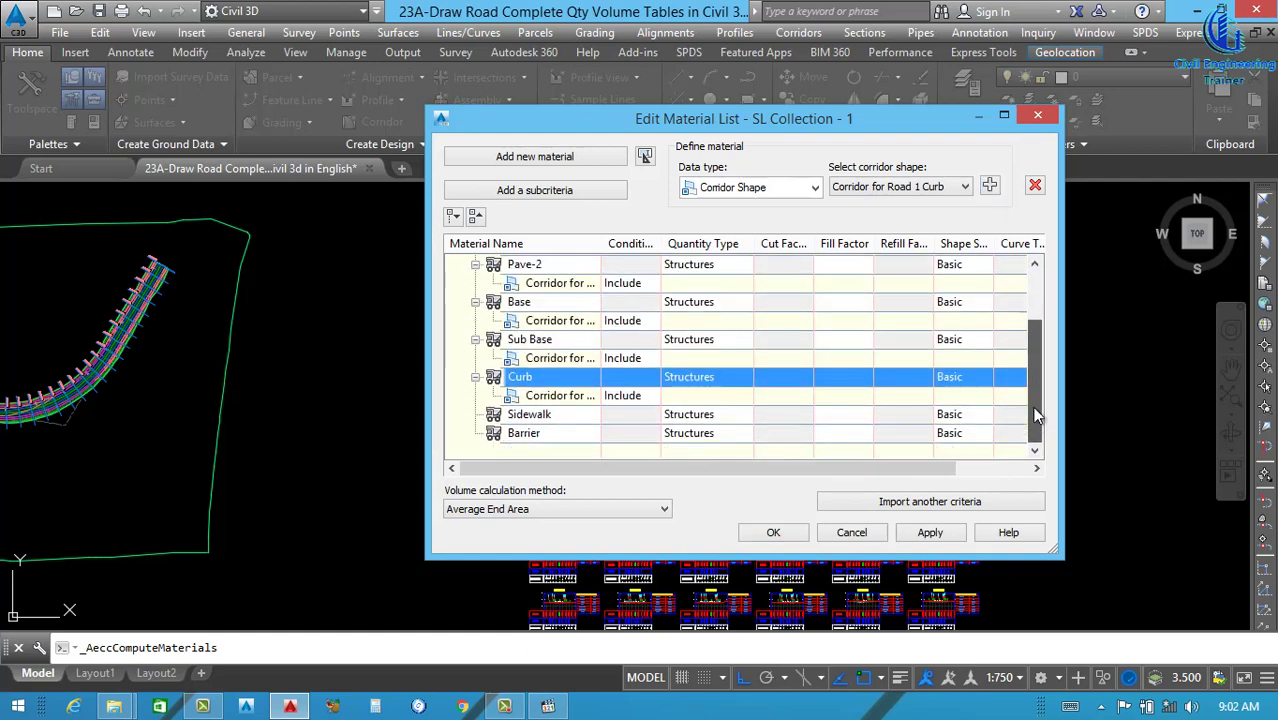
click(783, 416)
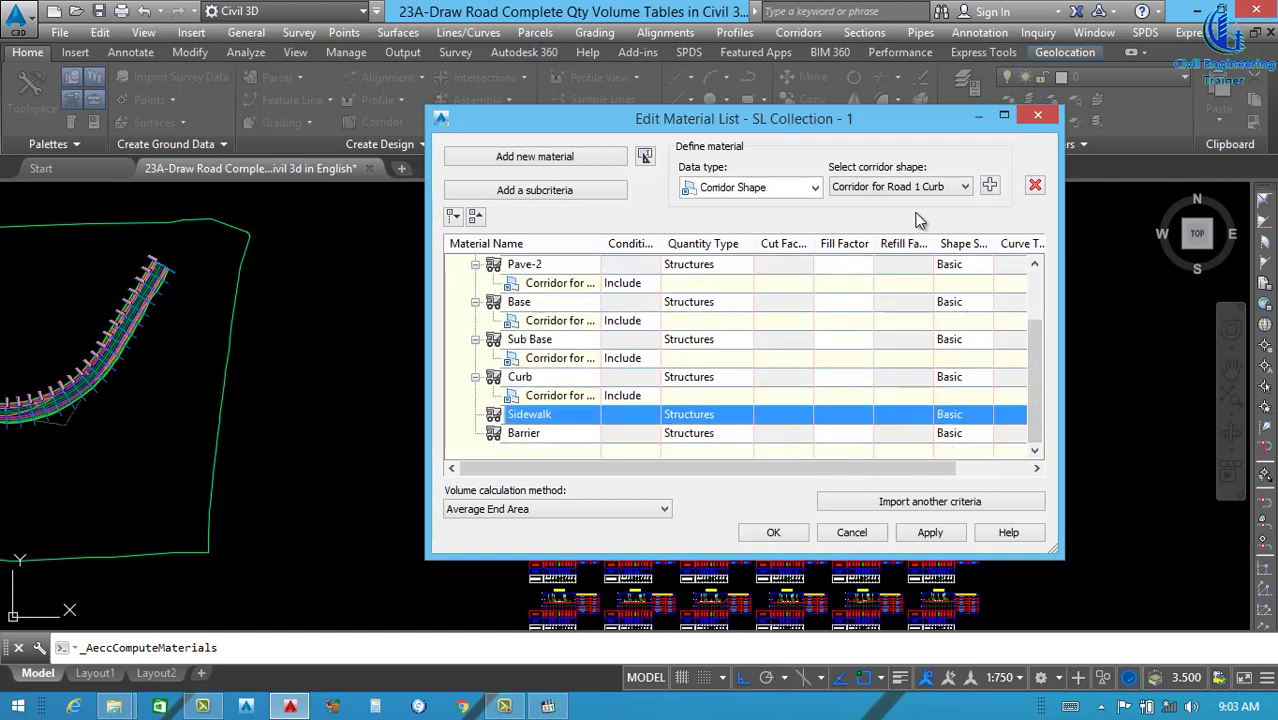
click(955, 186)
click(940, 256)
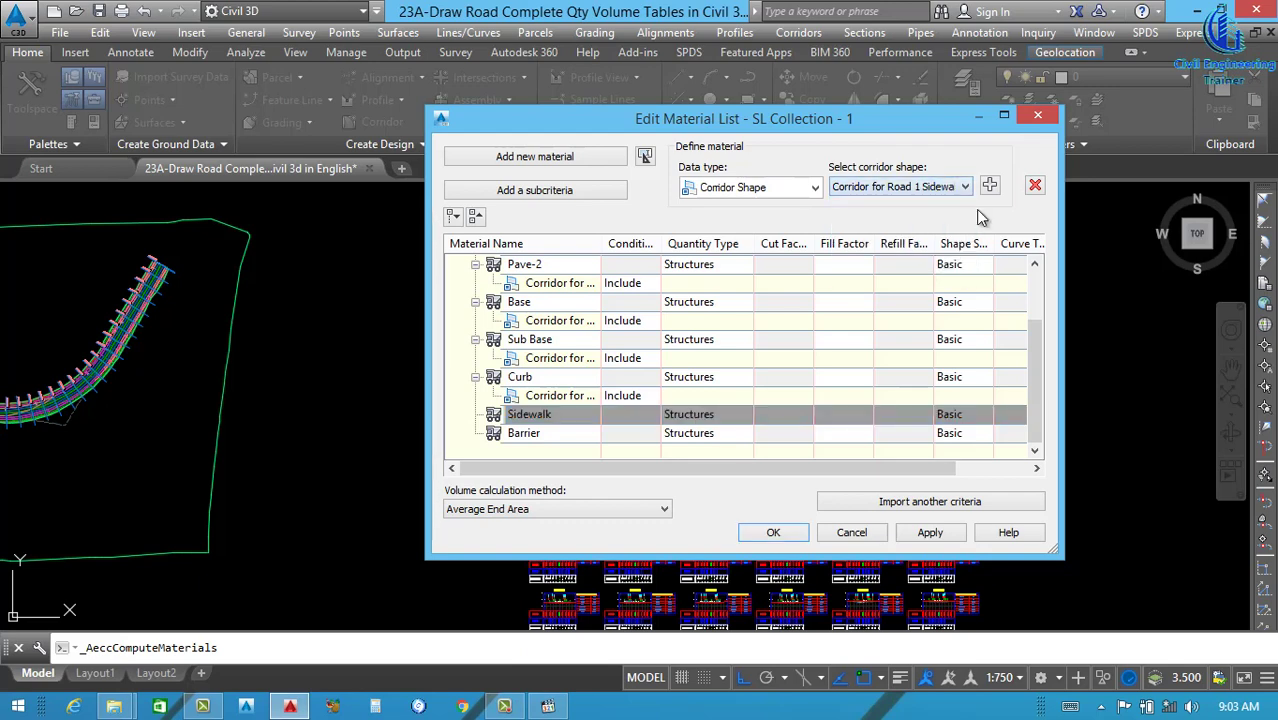
click(990, 186)
- Add the corridor shape Corridor for Road 1 Barrier to the Barrier material
drag(1036, 380, 1045, 428)
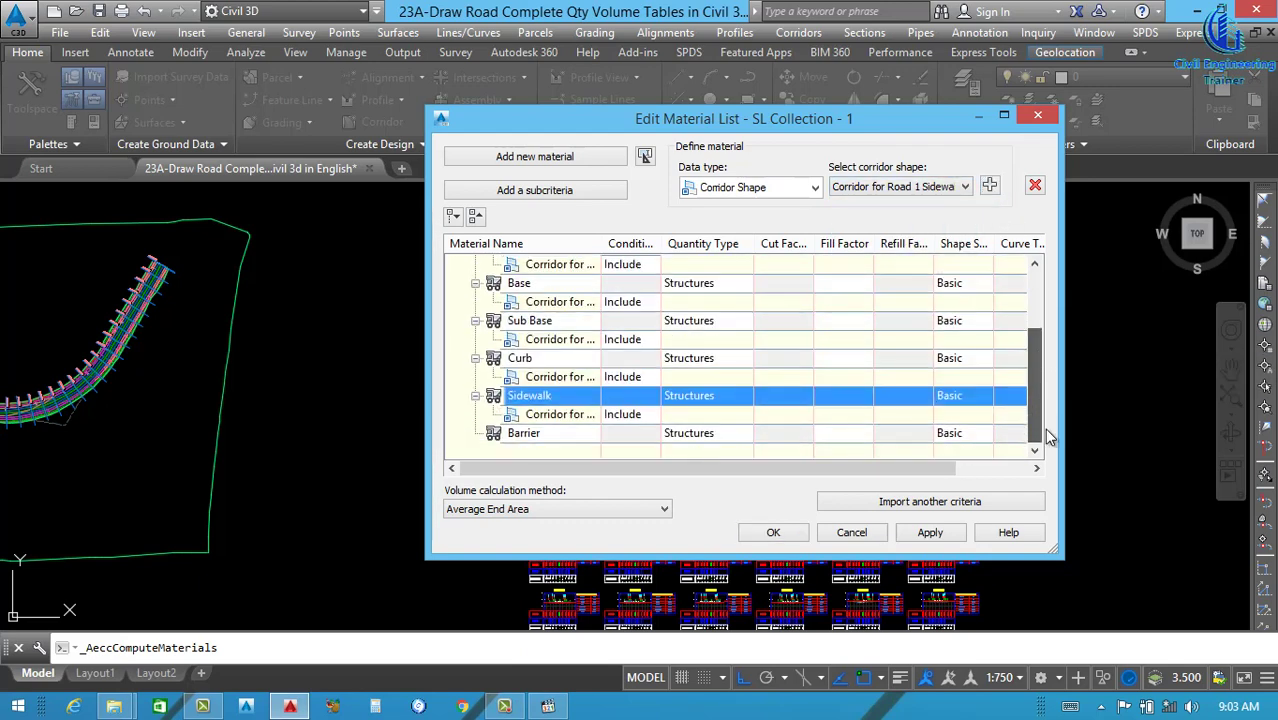
click(797, 434)
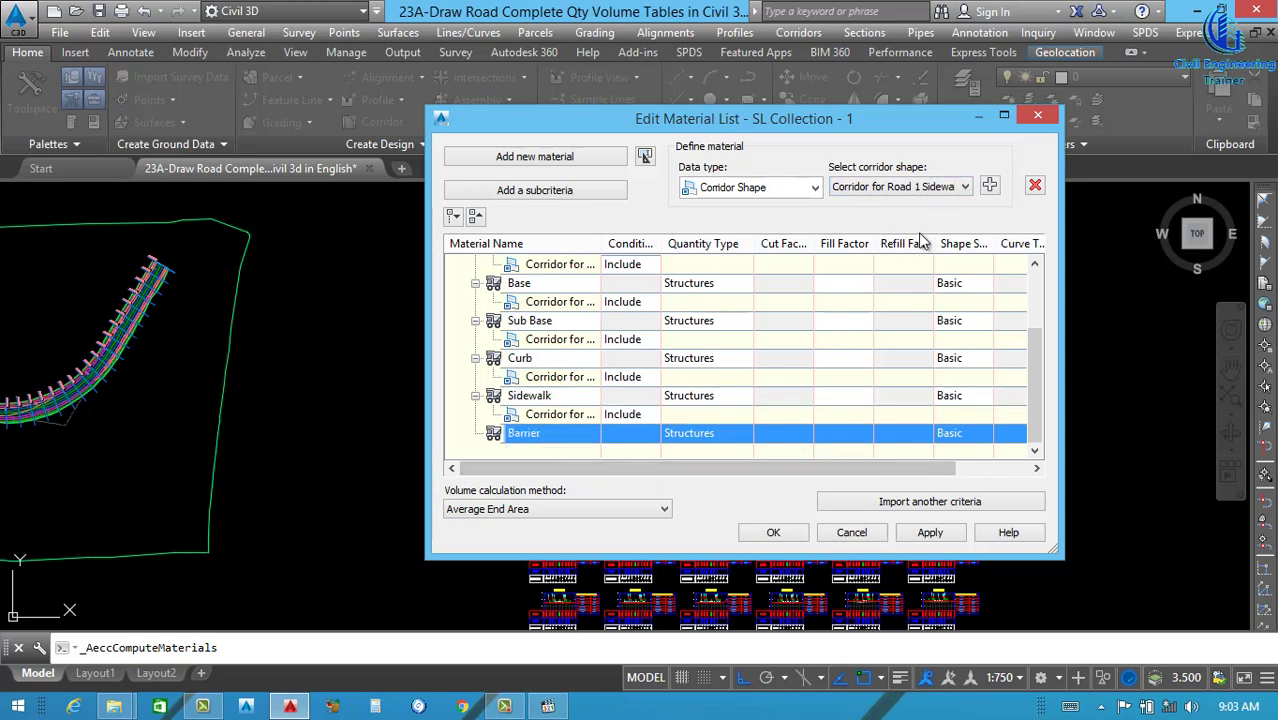
click(965, 188)
click(900, 289)
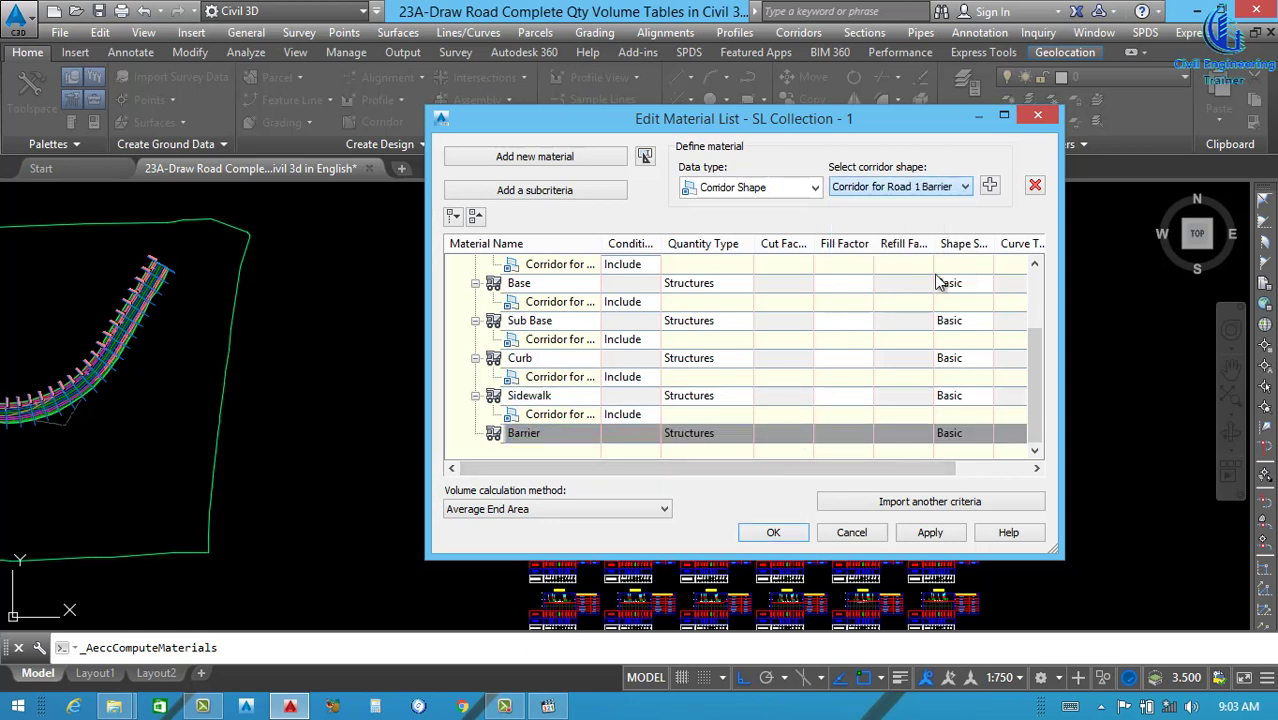
click(990, 186)
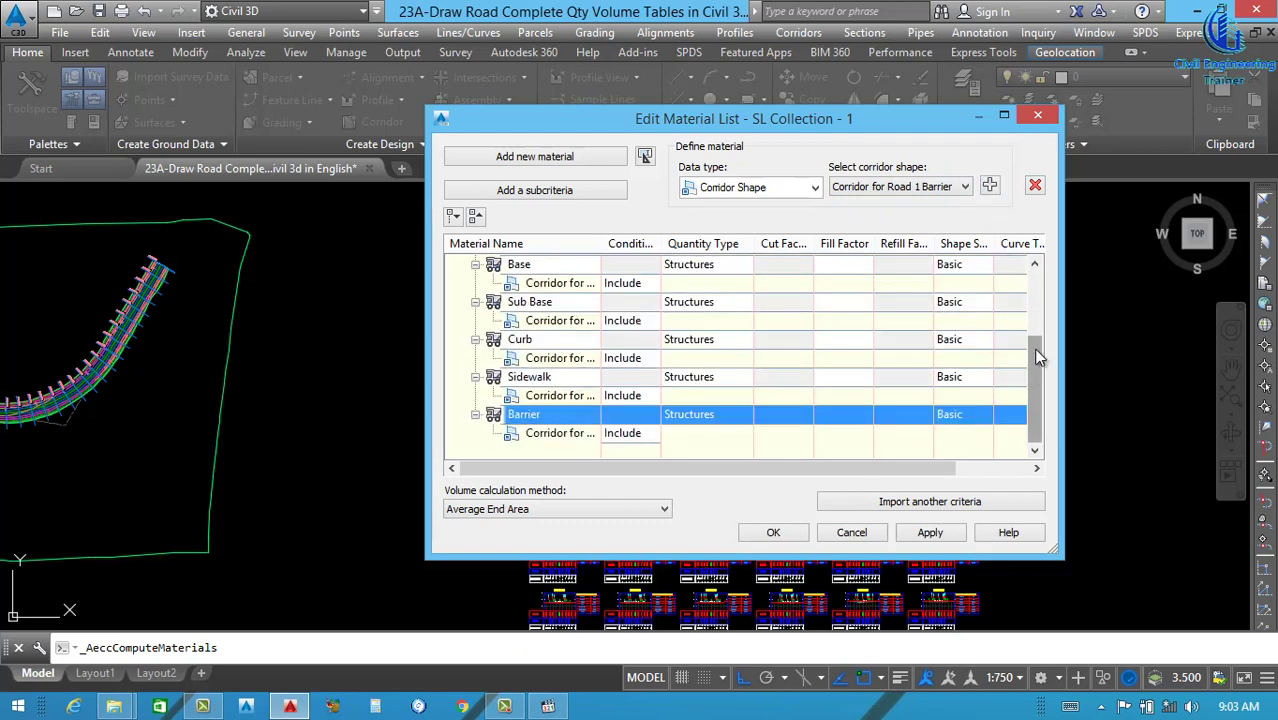
- Widen the Material Name column and check that each material carries its matching corridor shape
scroll(1039, 258, up, 4)
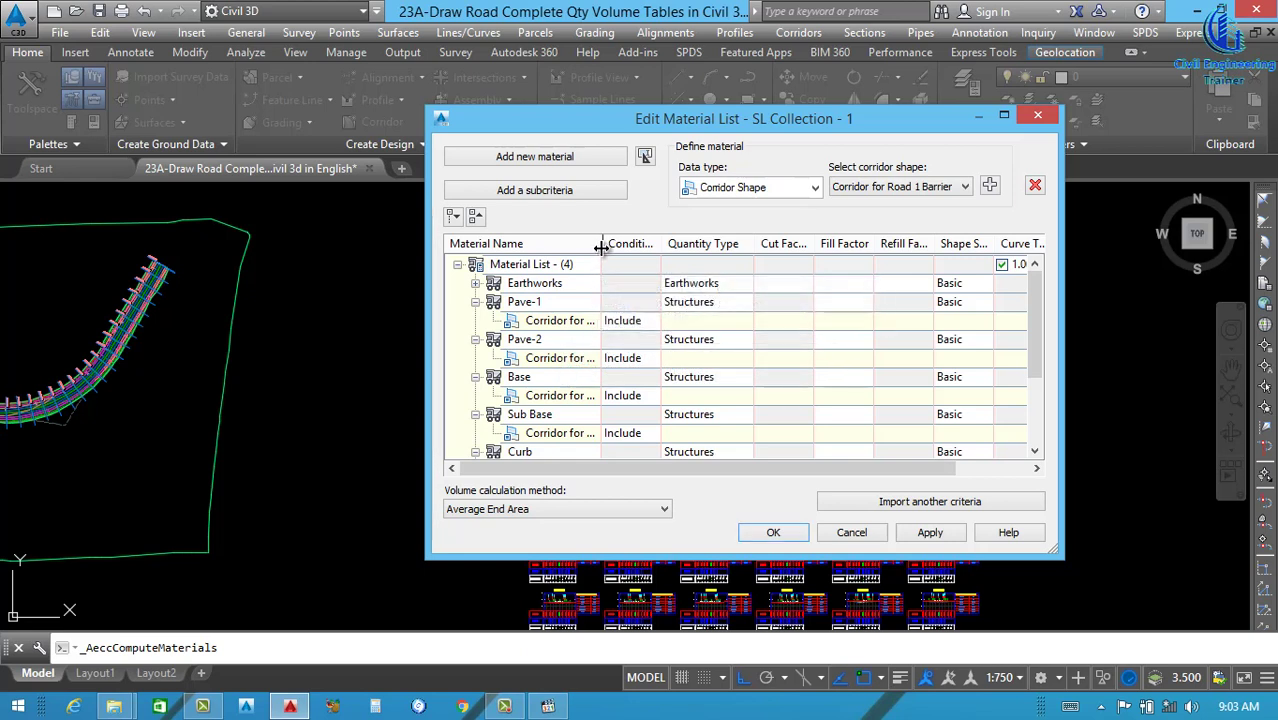
drag(602, 243, 660, 247)
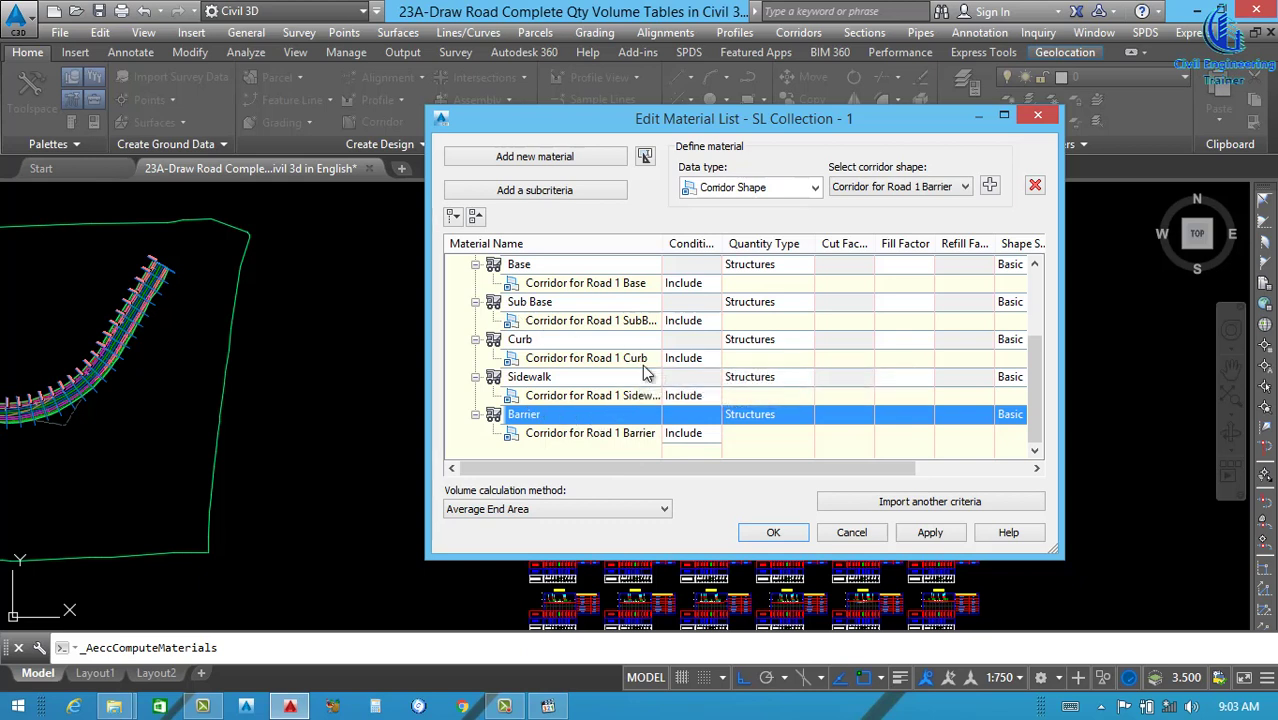
drag(773, 432, 778, 340)
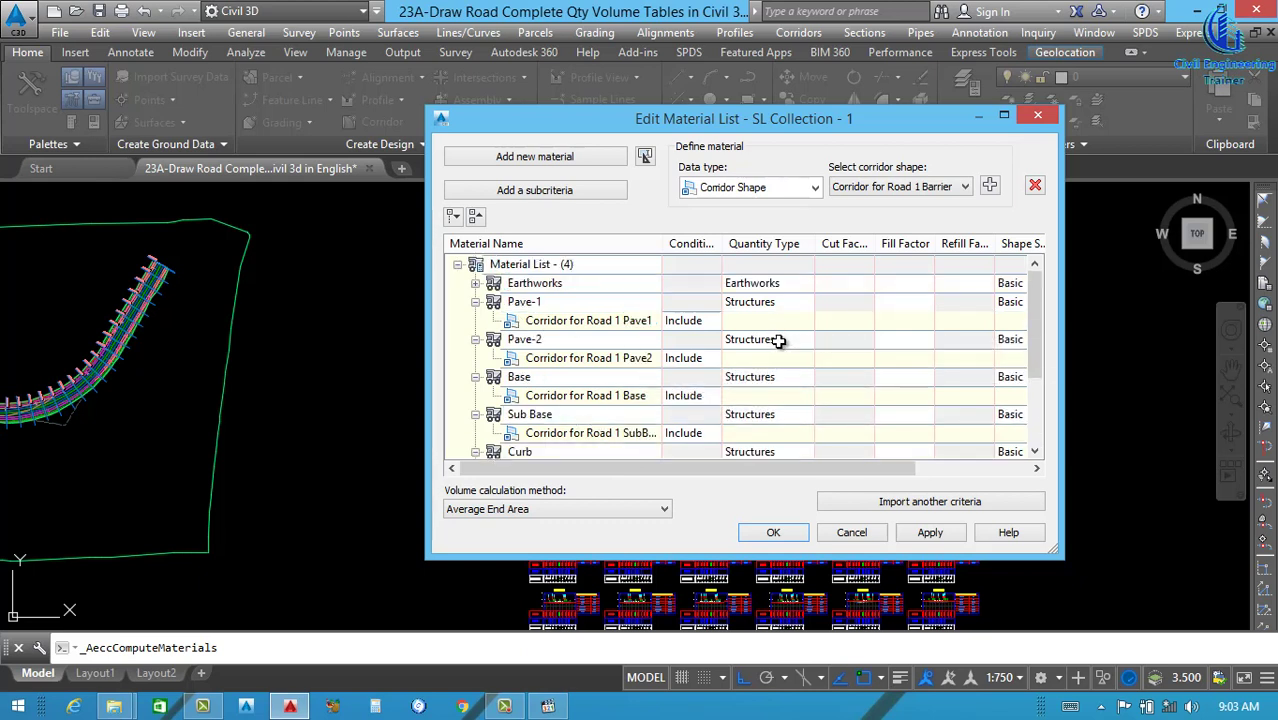
click(783, 343)
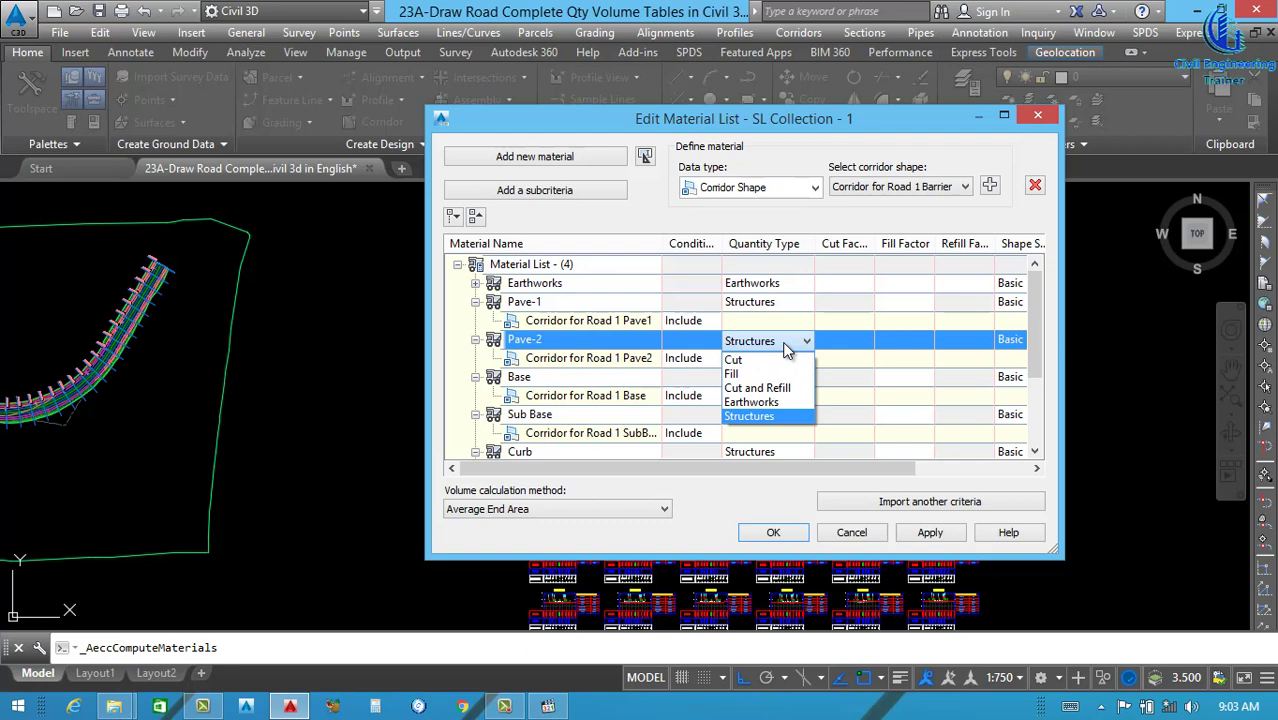
click(764, 397)
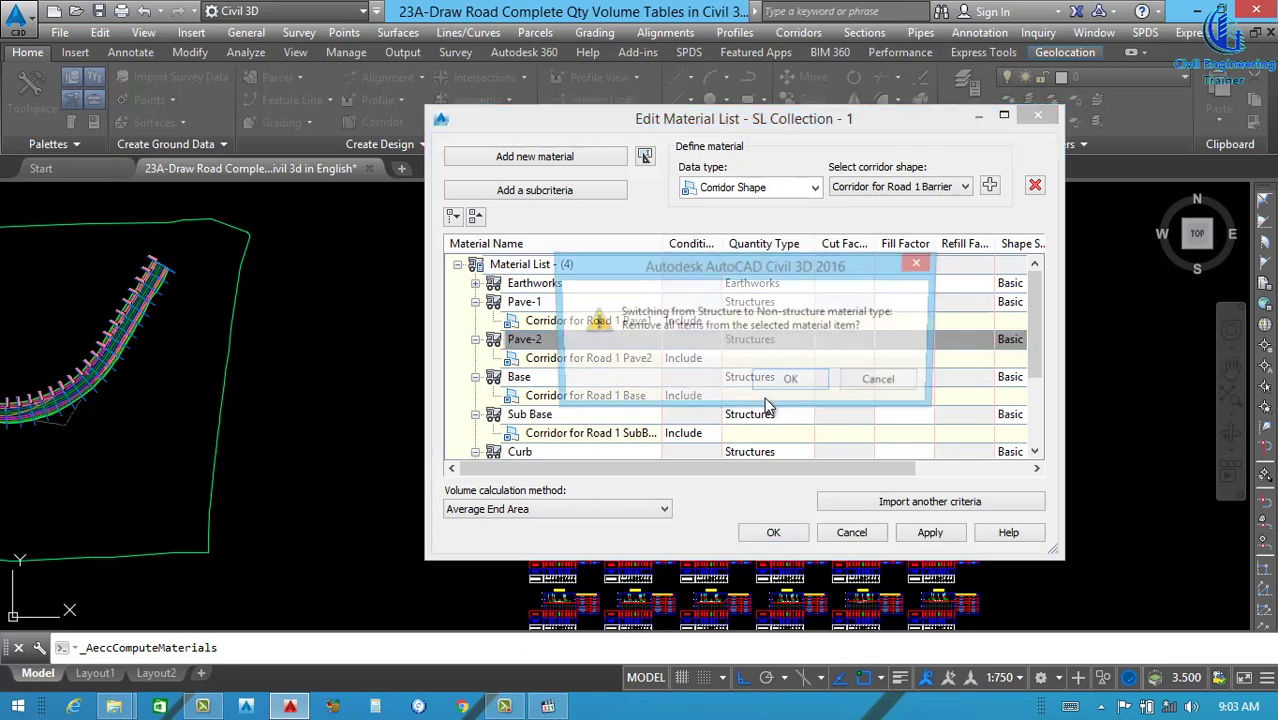
click(919, 268)
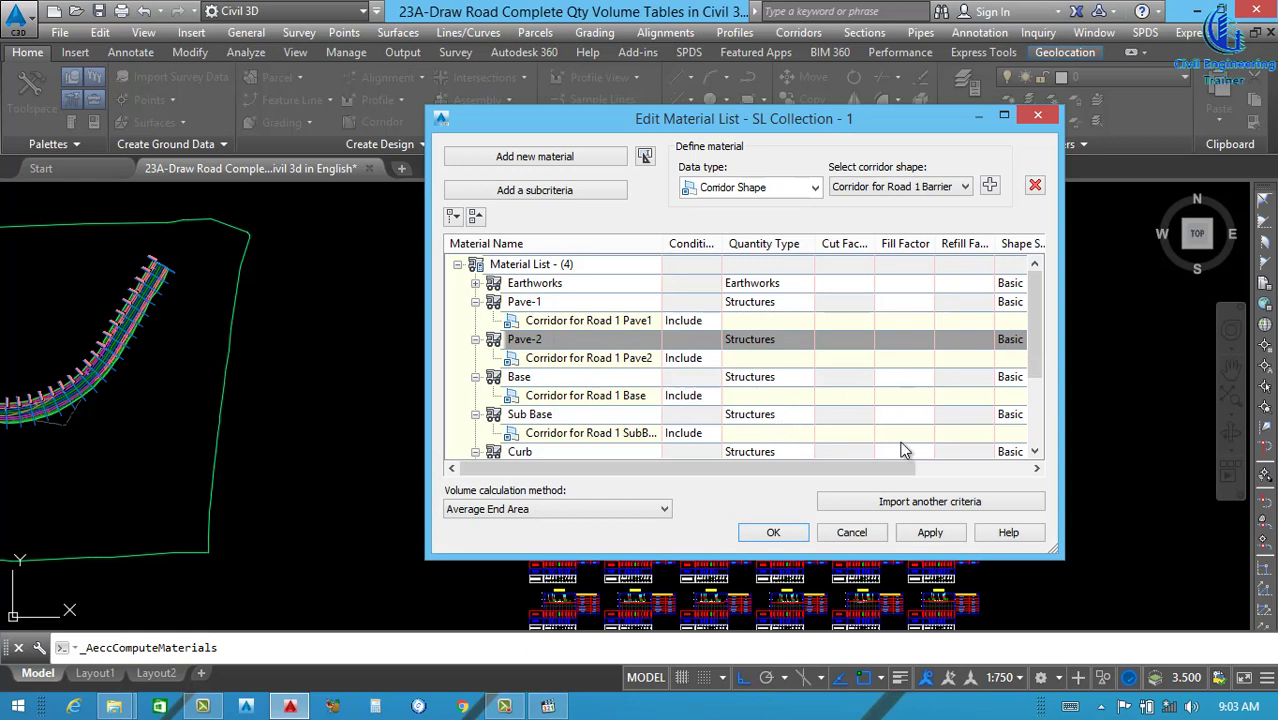
- Widen the Shape Style column of the material list so its full heading can be read
drag(848, 470, 962, 470)
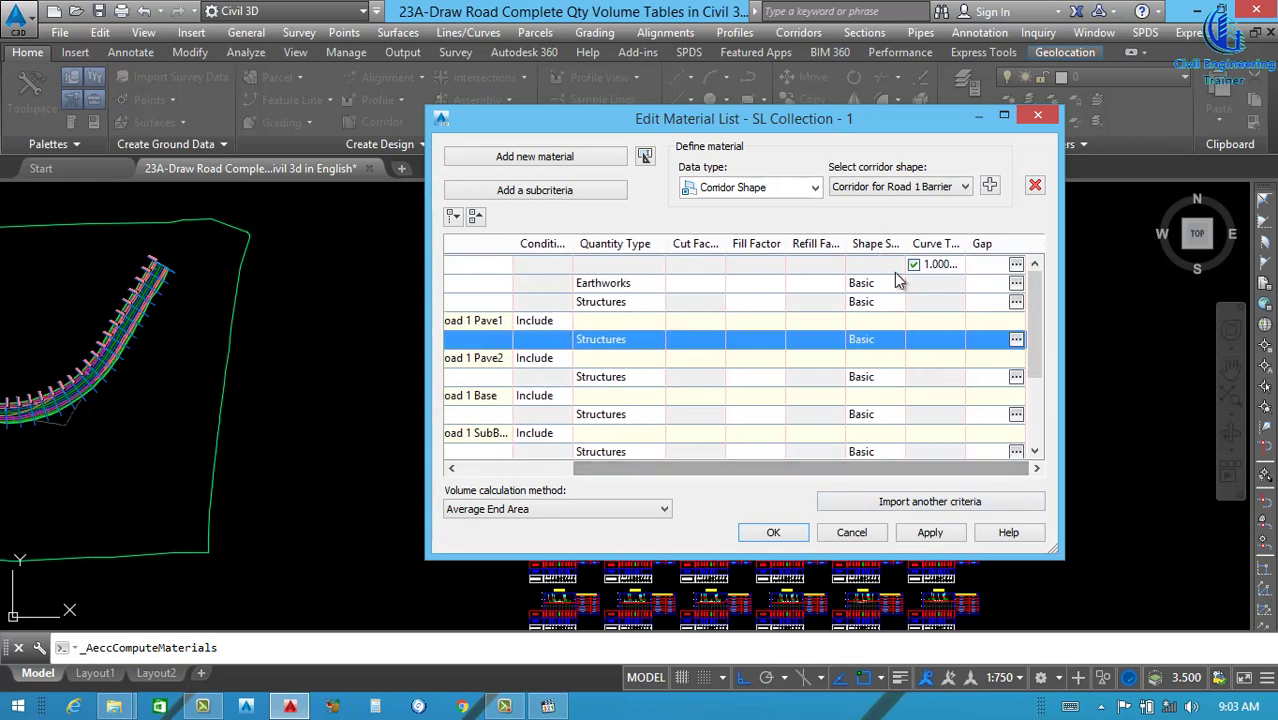
drag(940, 245, 944, 248)
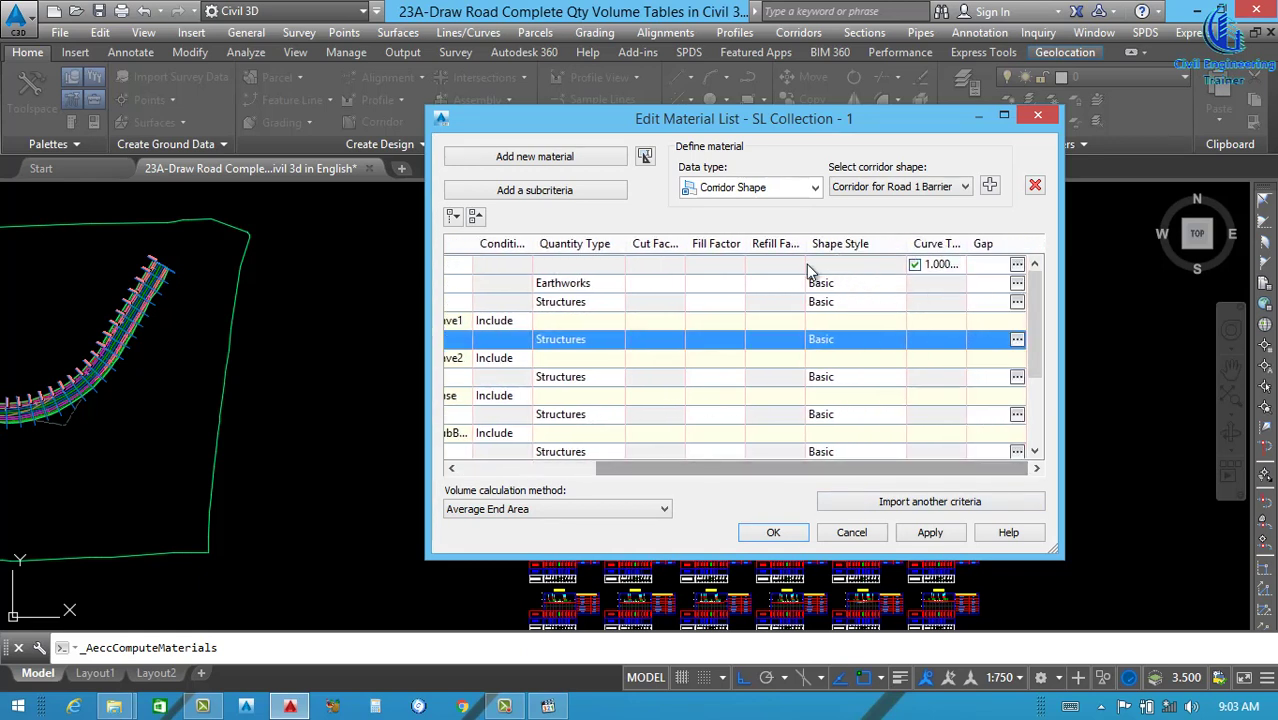
click(862, 283)
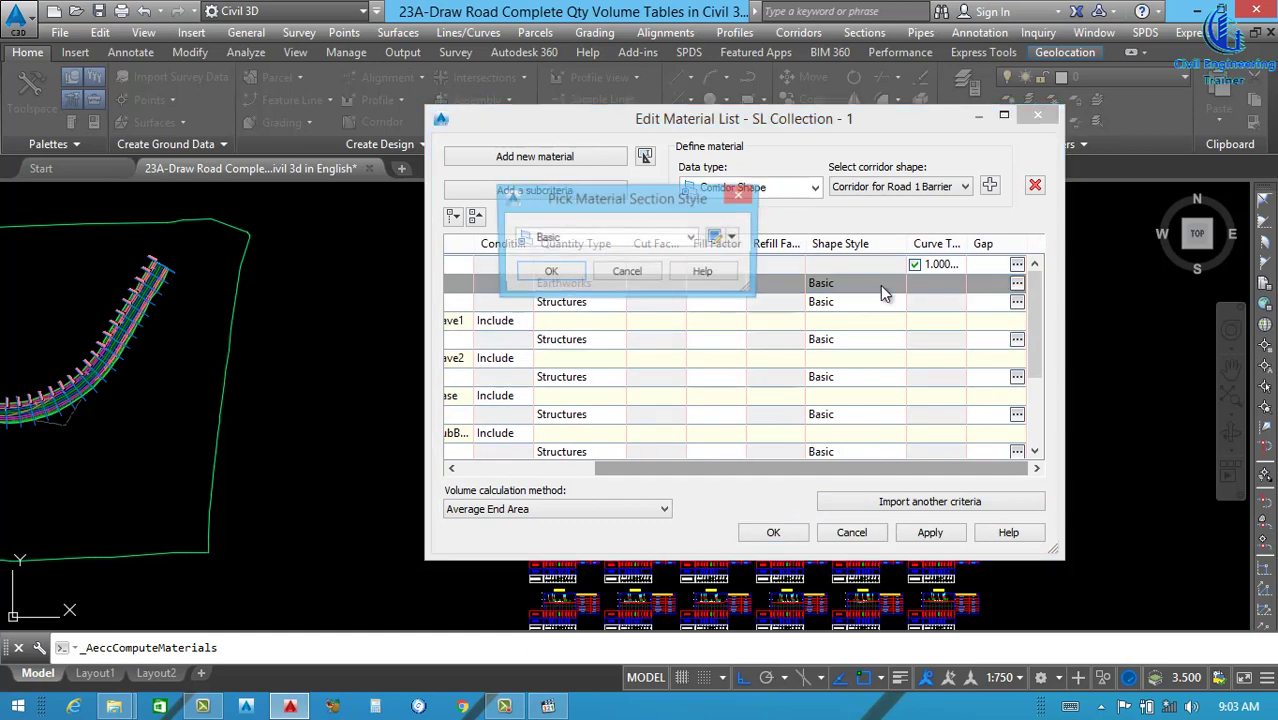
click(692, 239)
click(693, 240)
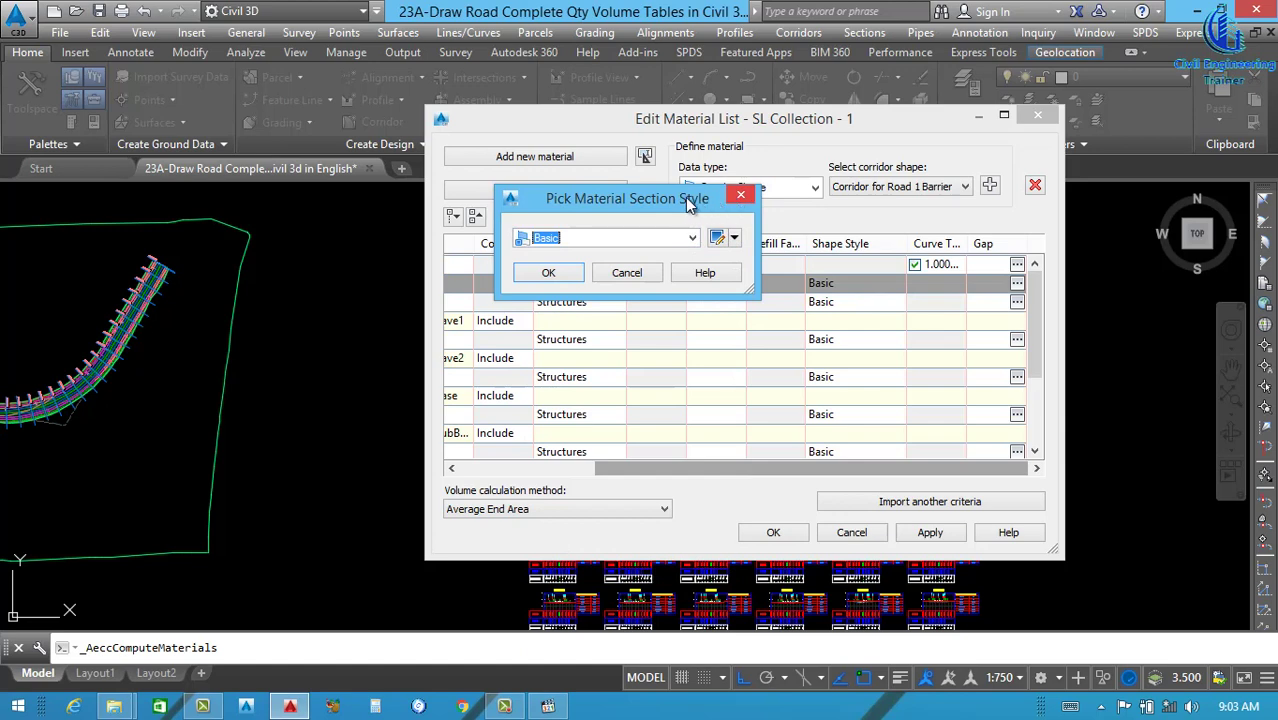
click(745, 195)
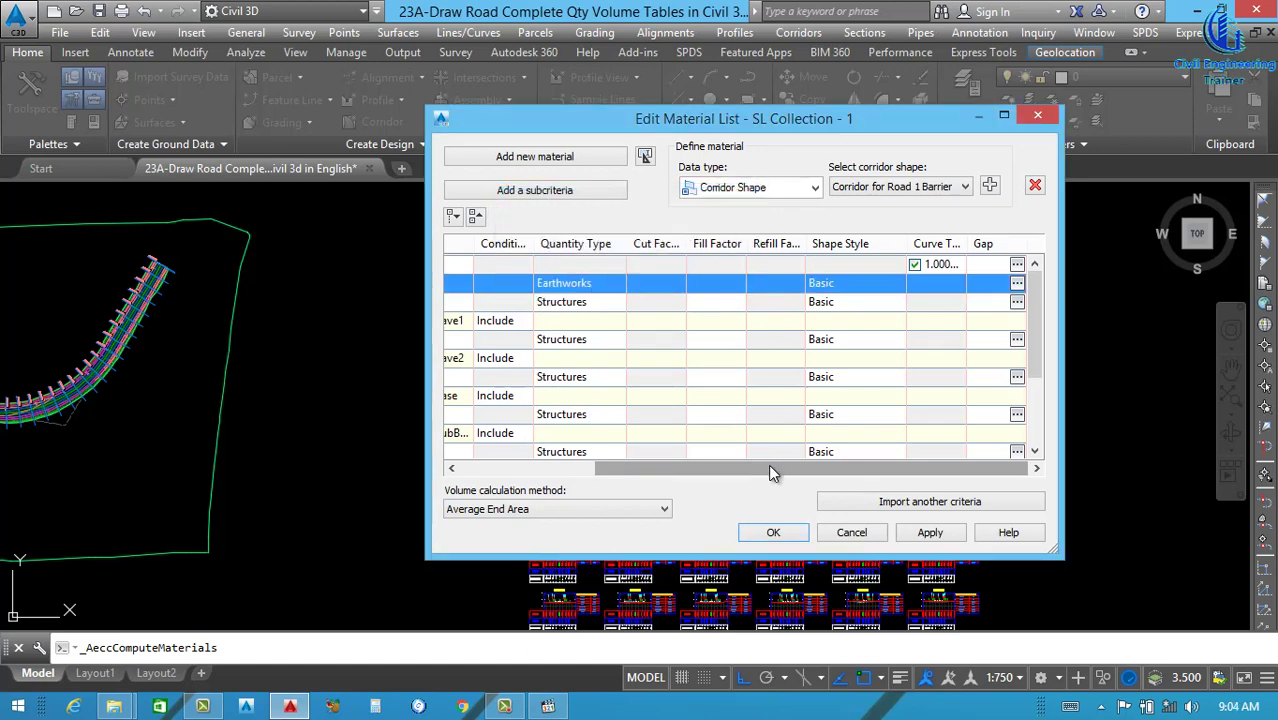
- Set the shape style of the Pave-1 material to Pave1
drag(763, 467, 651, 478)
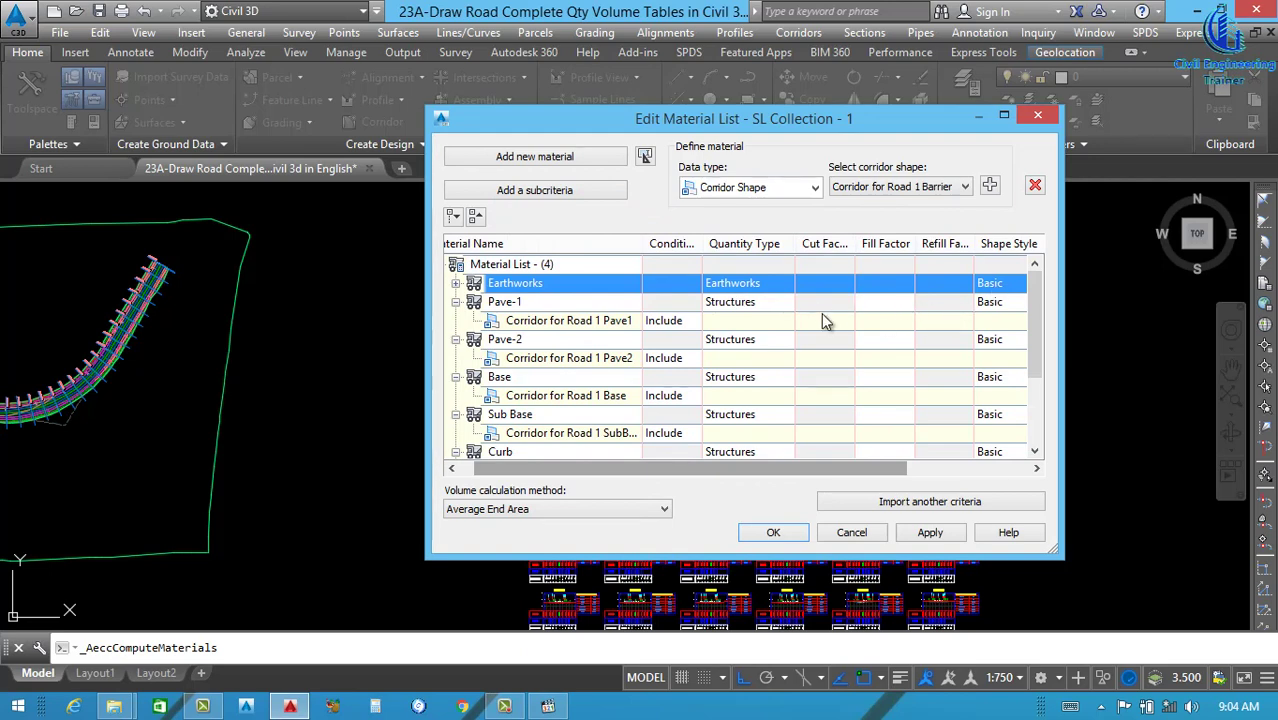
click(1002, 303)
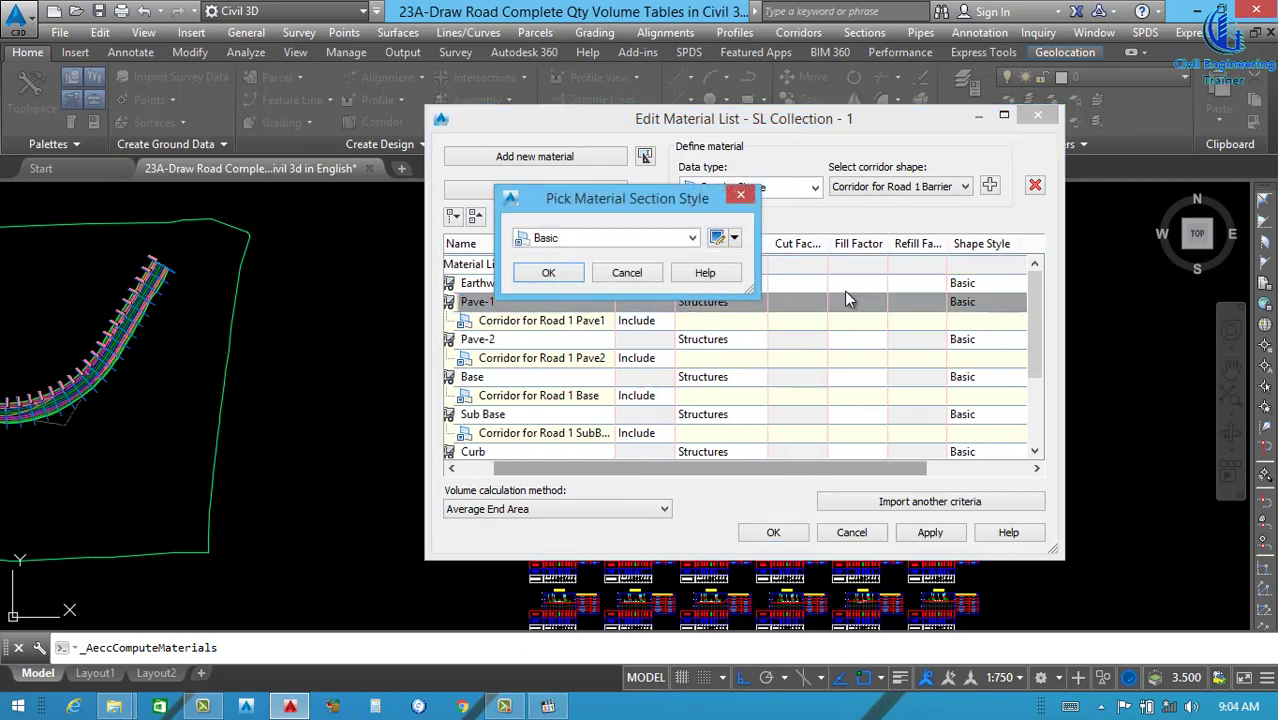
click(692, 239)
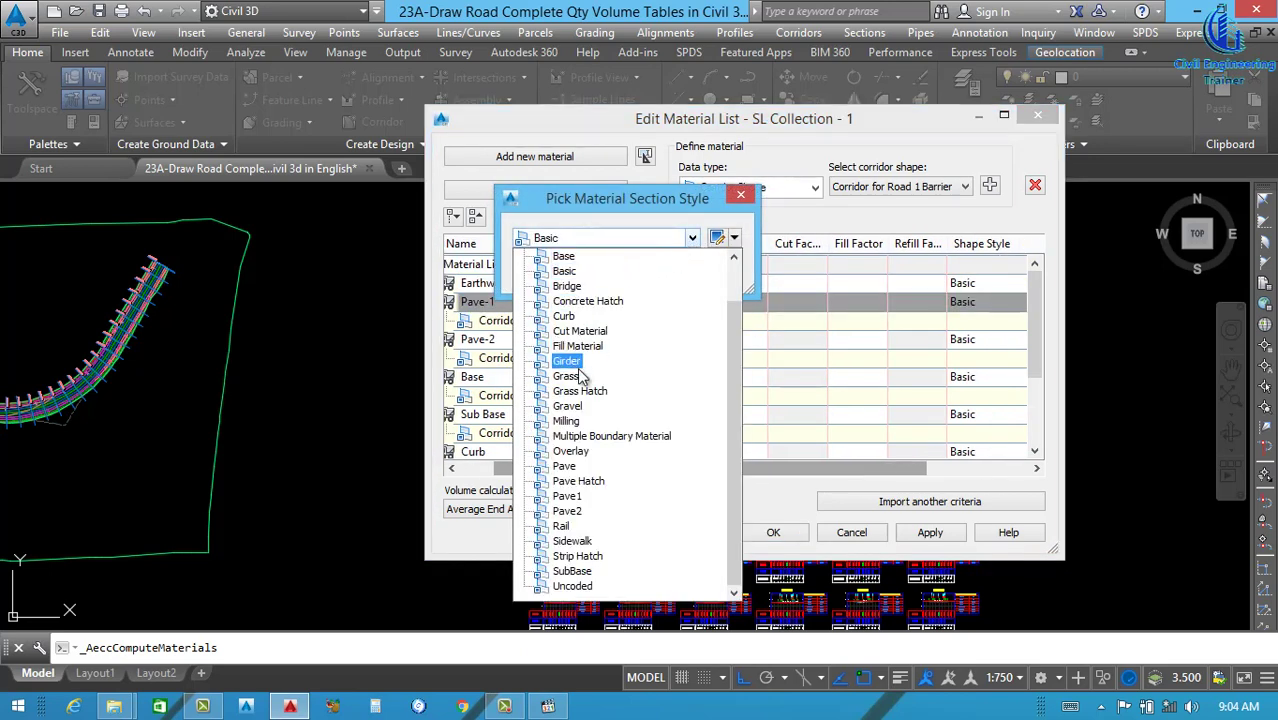
click(583, 498)
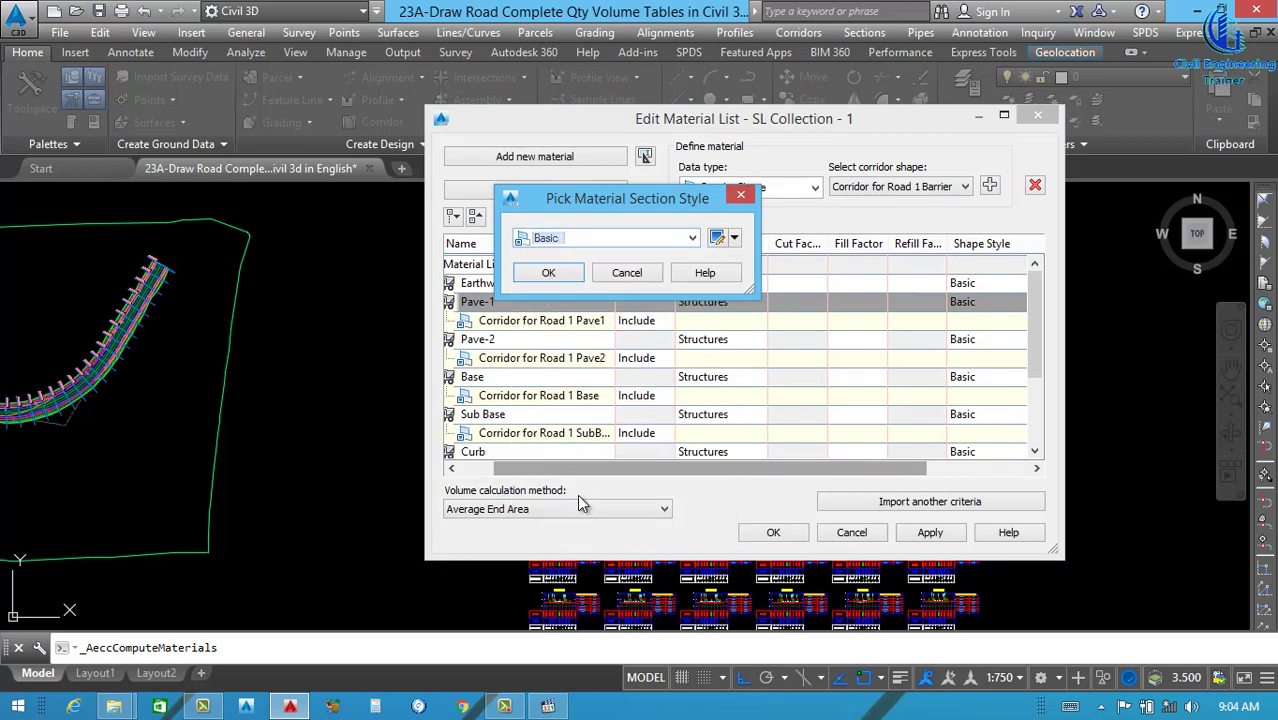
click(560, 280)
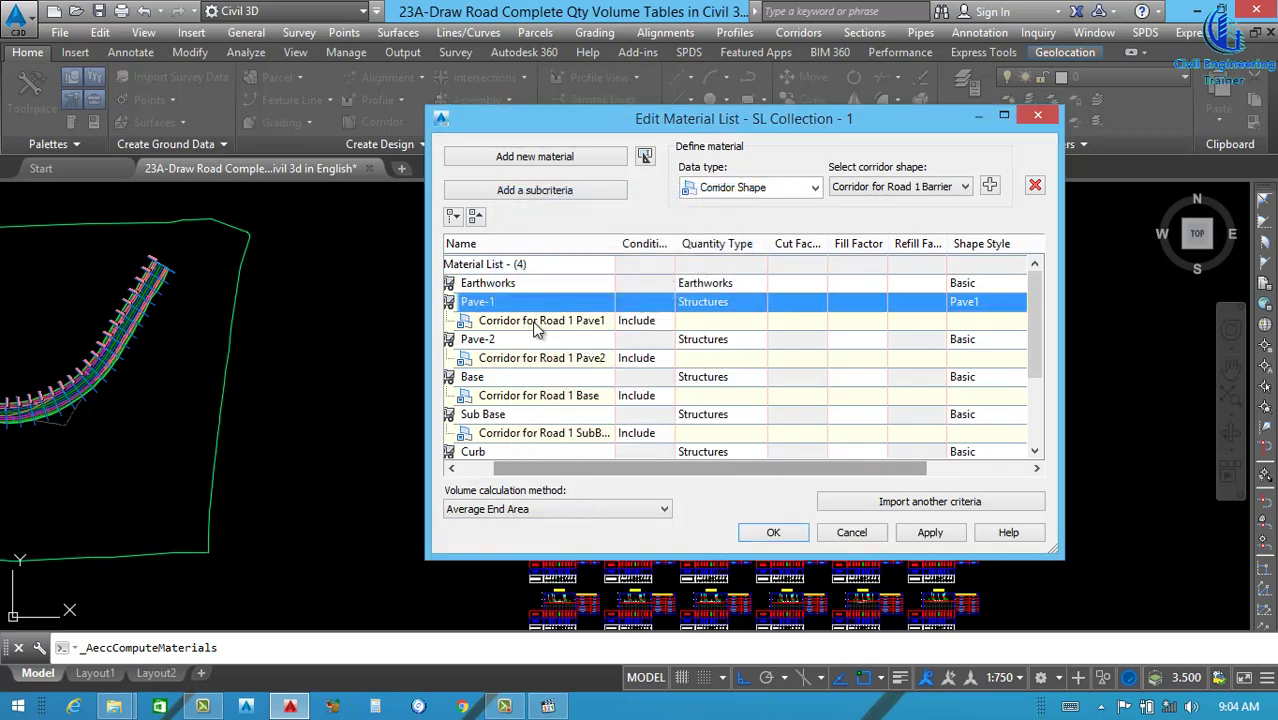
- Collapse every Structures material from Pave-1 to Barrier so the list shows only the material rows
drag(851, 466, 815, 466)
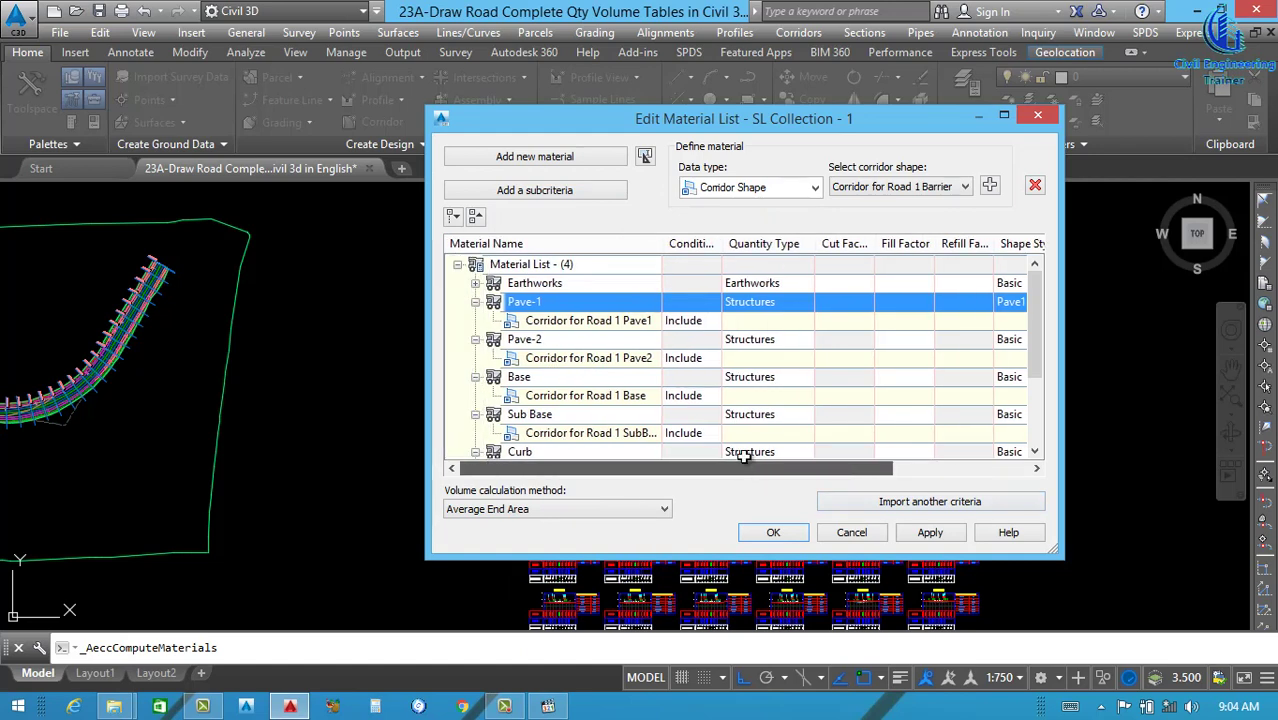
click(476, 302)
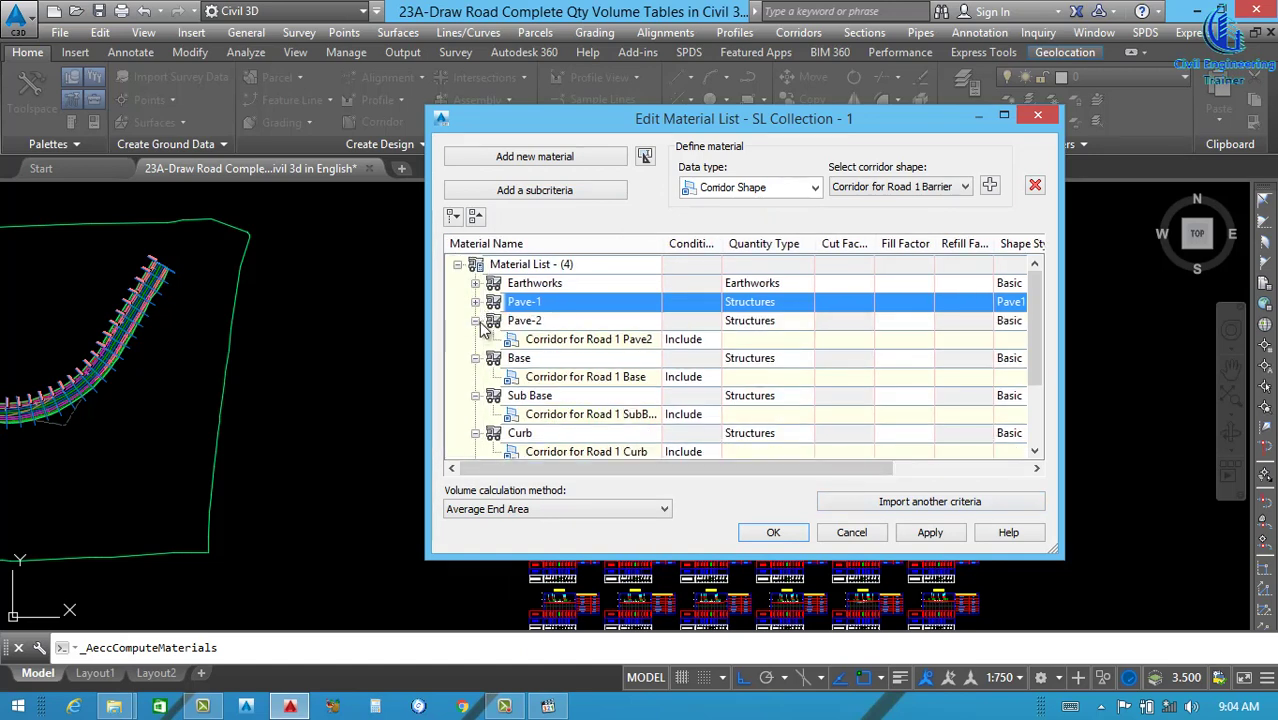
click(476, 320)
click(476, 339)
click(476, 358)
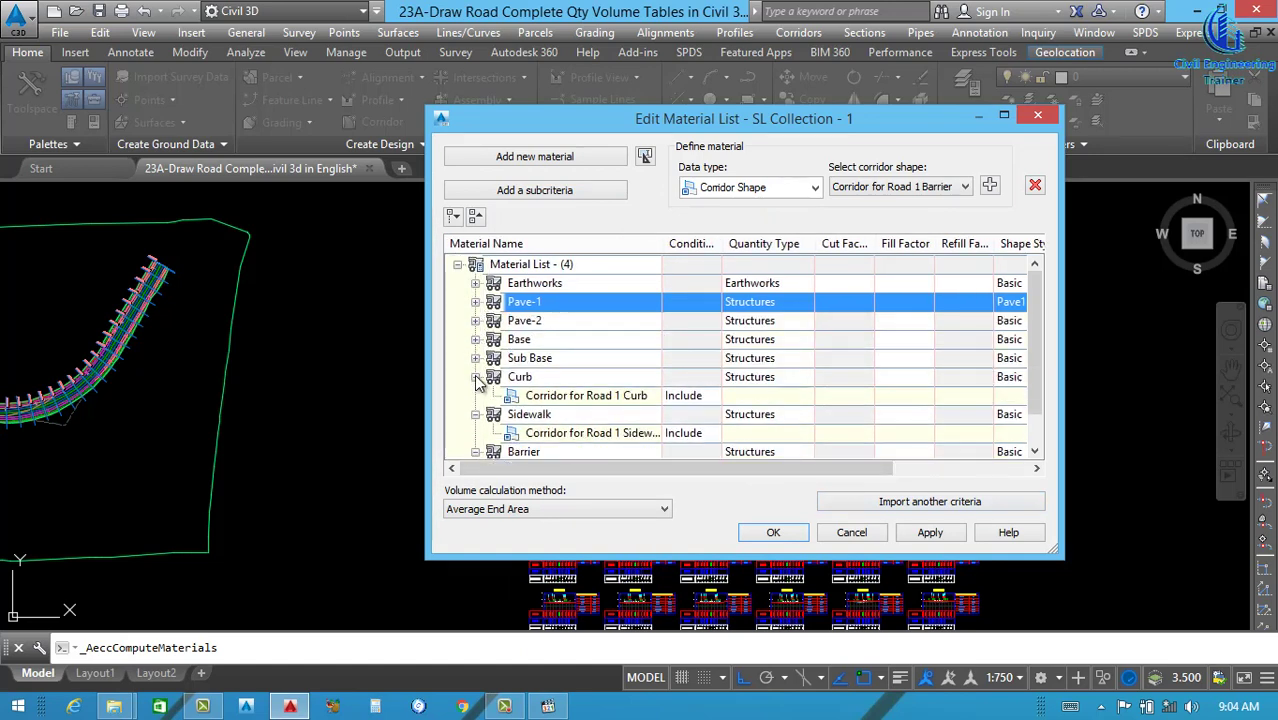
click(476, 377)
click(476, 396)
click(476, 414)
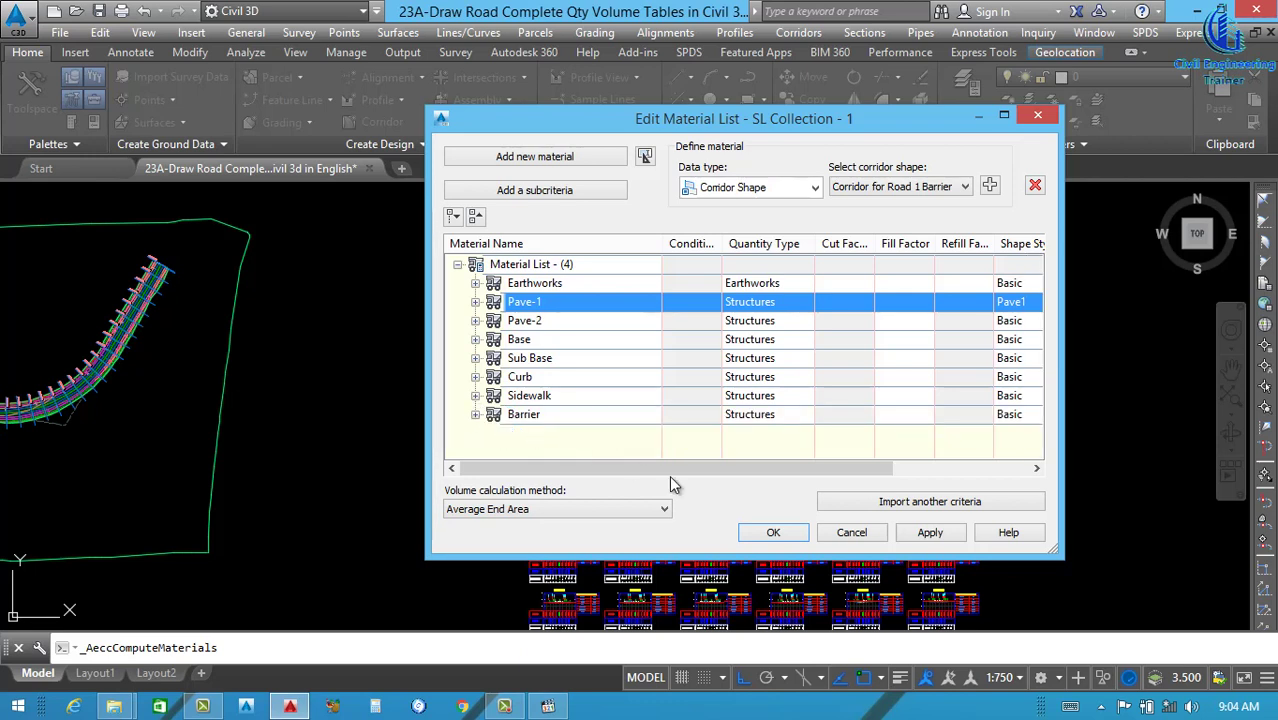
- Narrow the Material Name, Quantity Type and Refill Factor columns so material names and shape styles fit in one view
drag(698, 470, 734, 470)
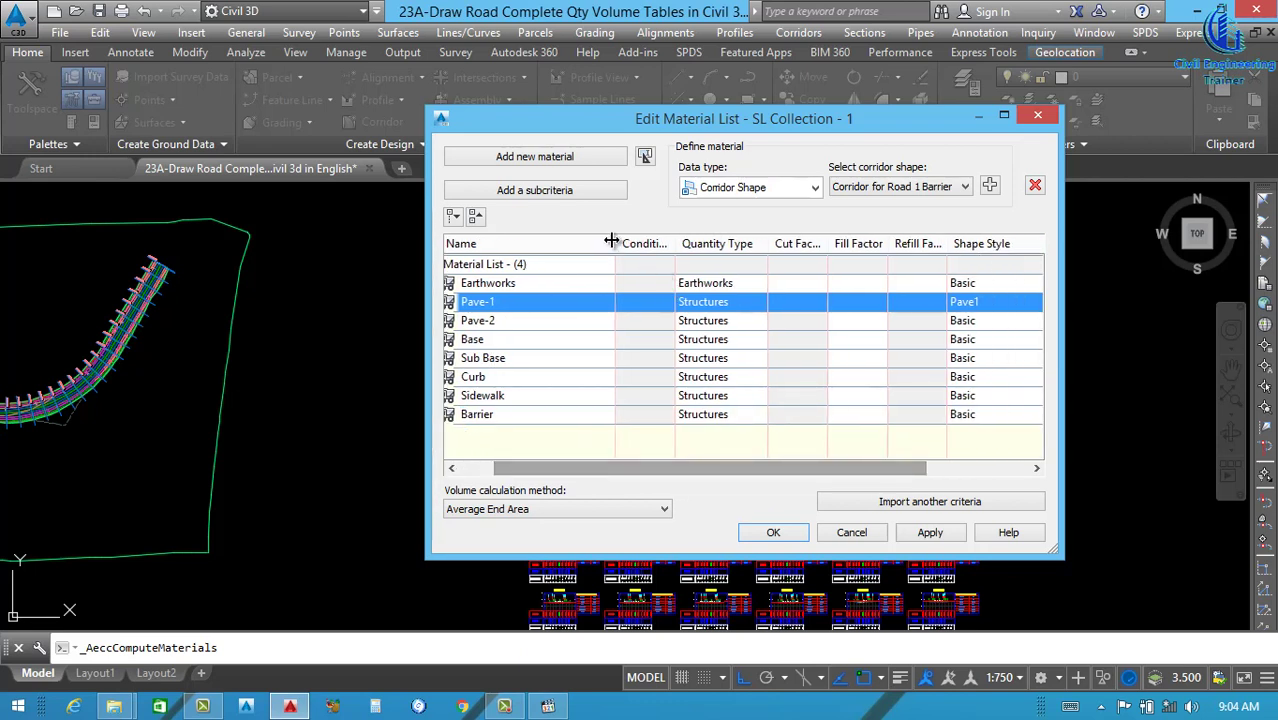
double_click(543, 250)
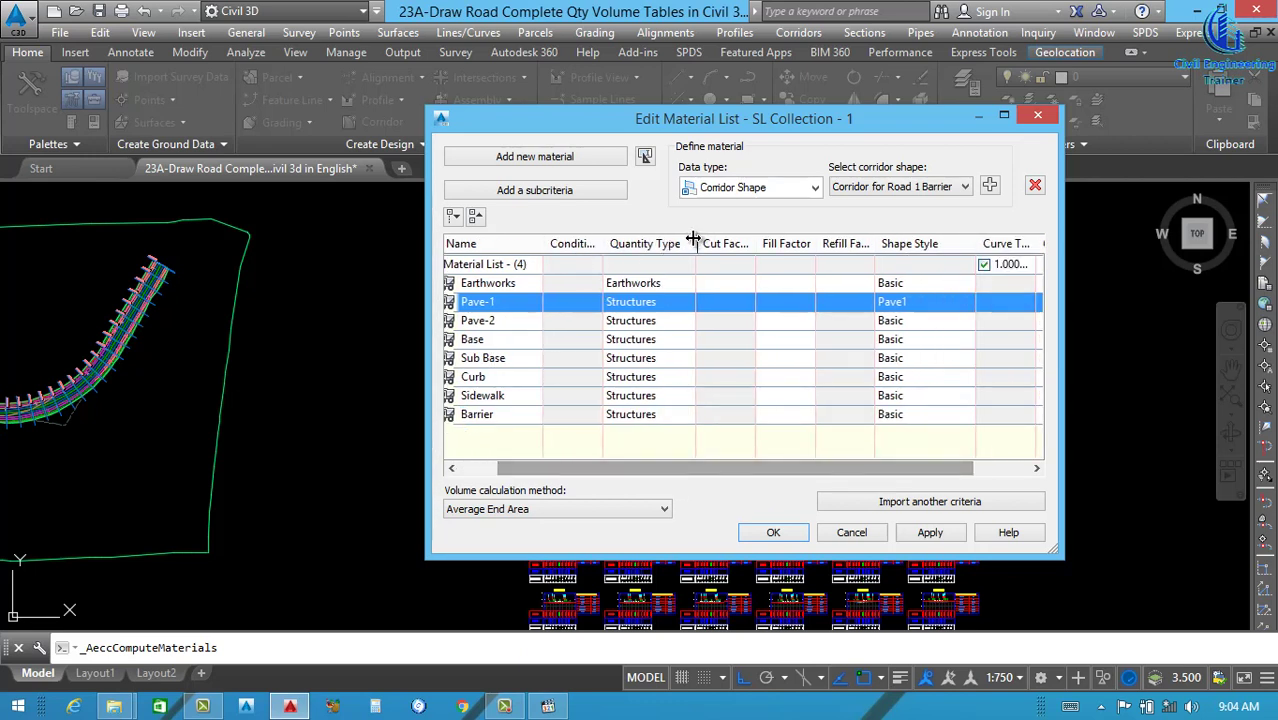
double_click(691, 242)
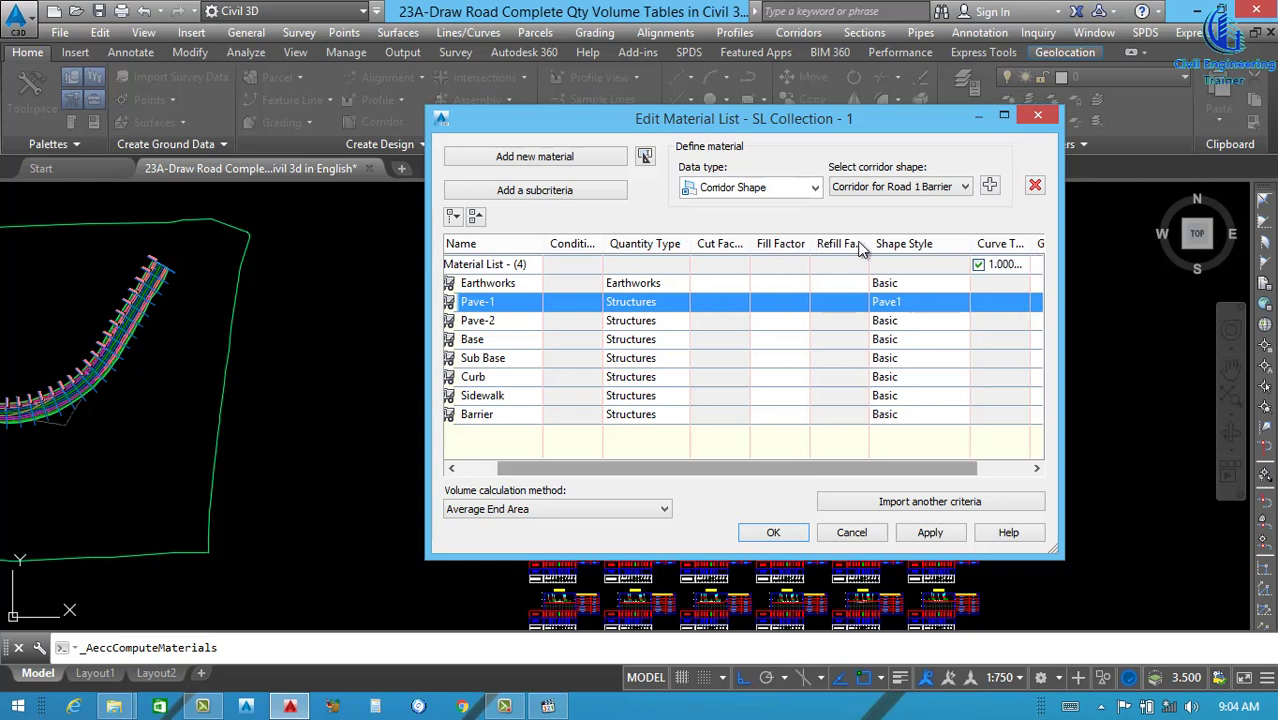
double_click(858, 243)
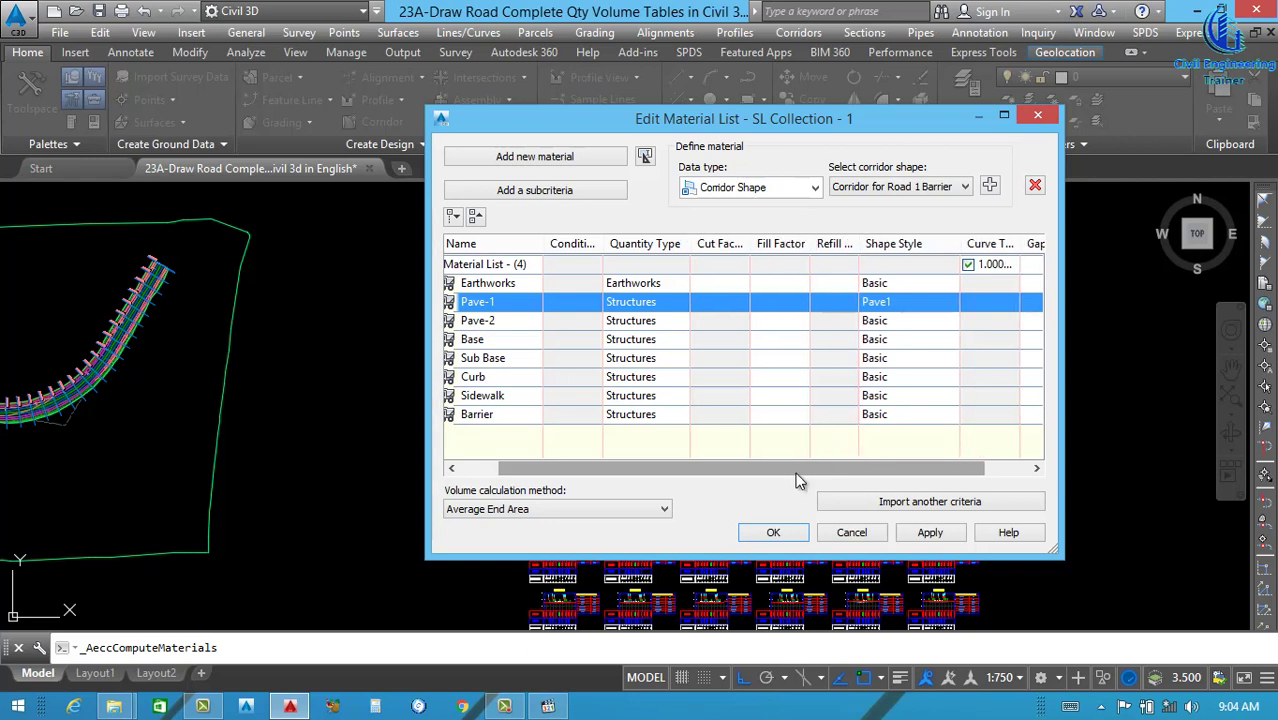
drag(797, 467, 761, 466)
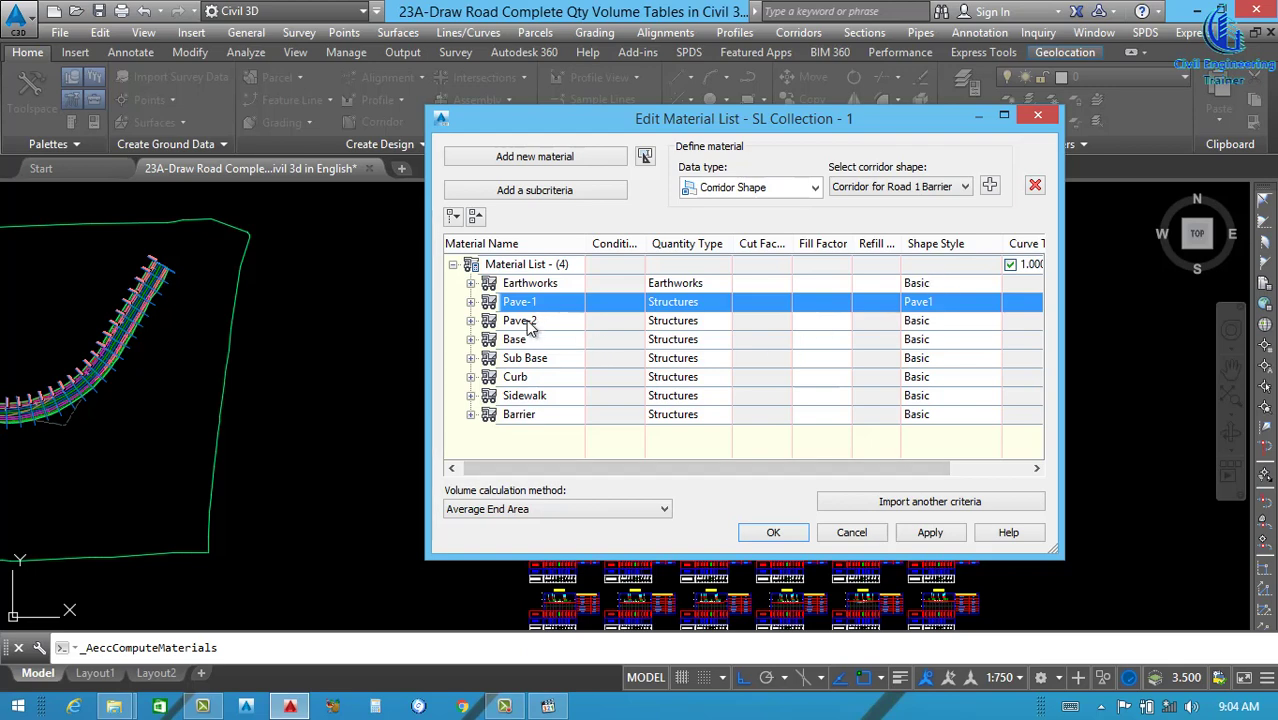
- Set the shape style of the Pave-2 material to Pave2
click(940, 321)
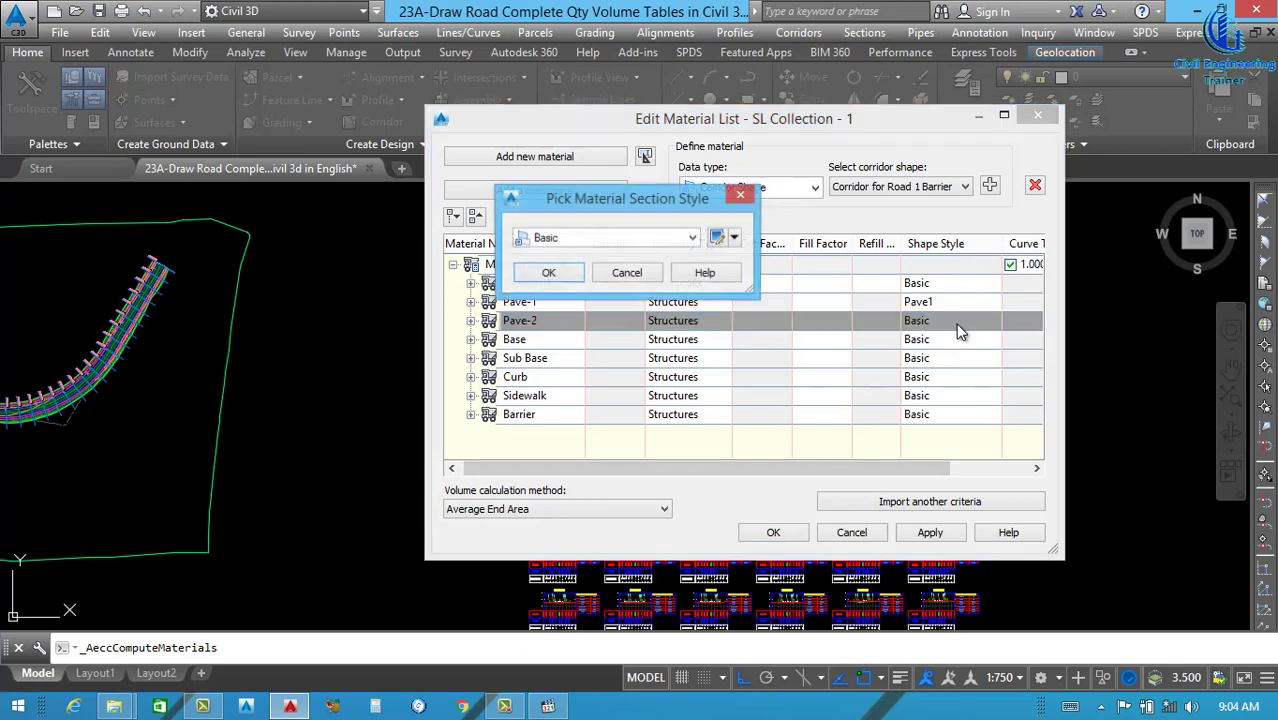
click(692, 239)
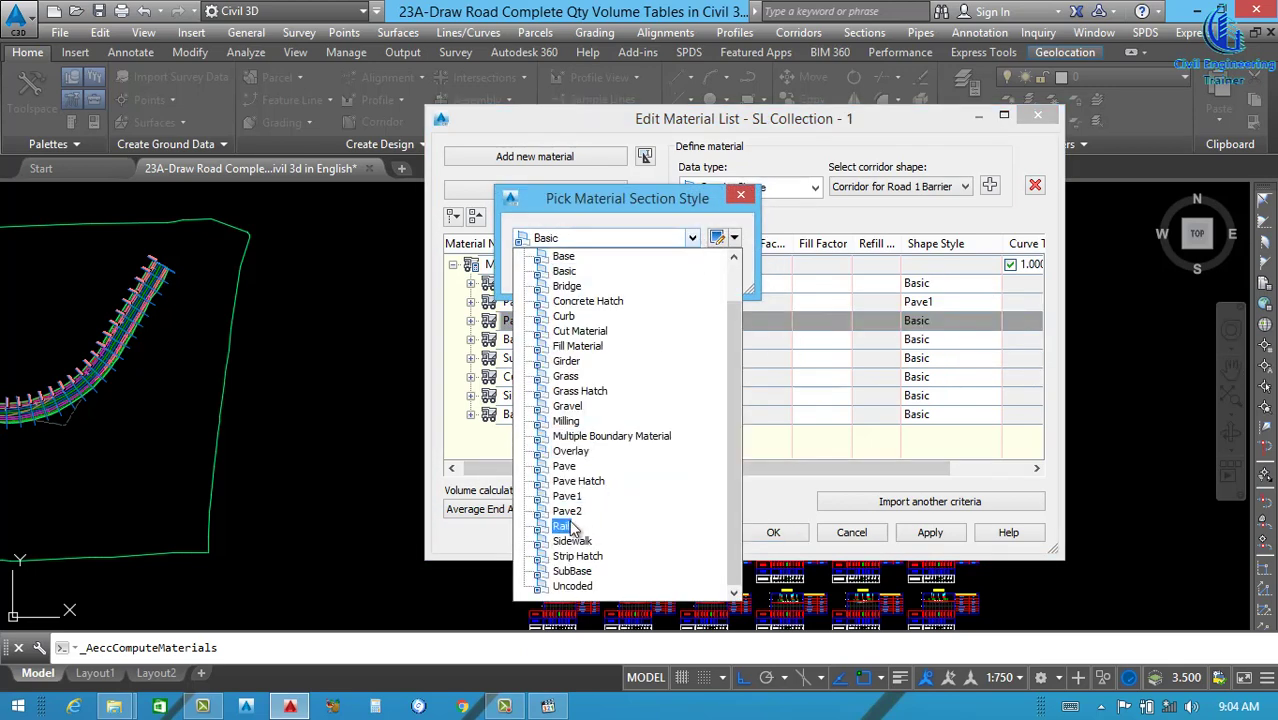
click(565, 510)
click(549, 273)
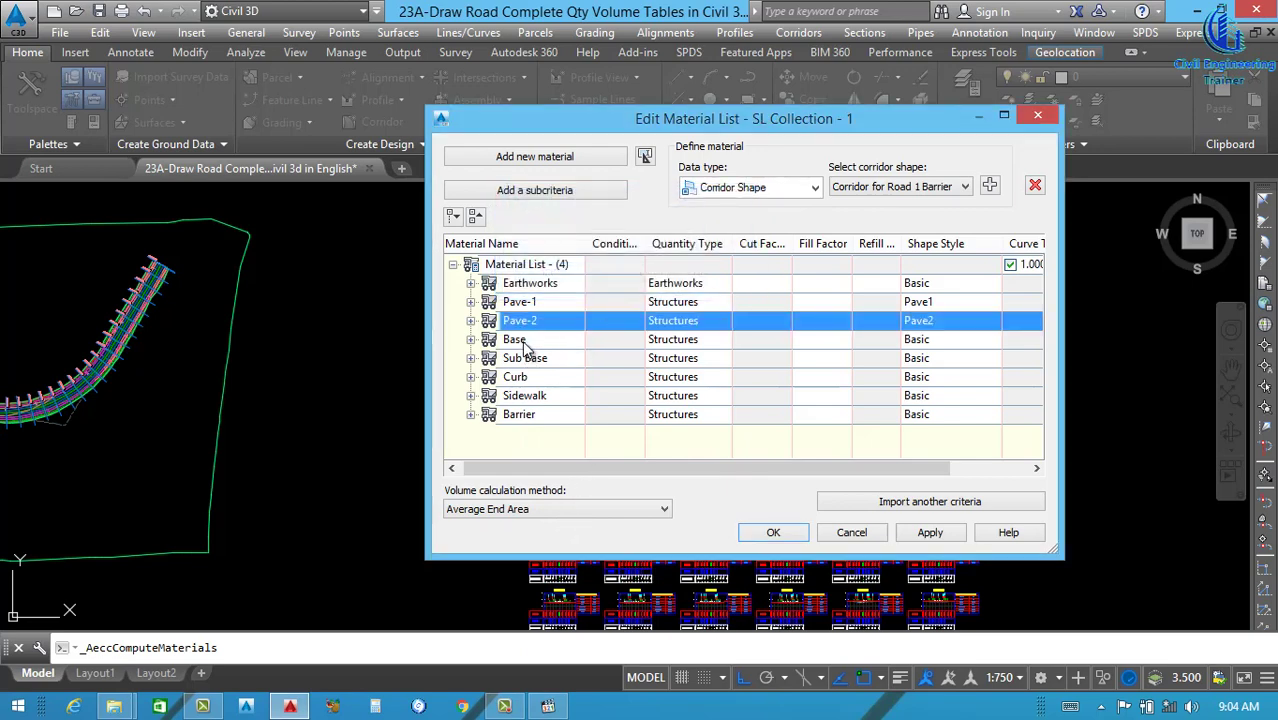
- Set the shape style of the Base material to Base
click(940, 342)
click(690, 240)
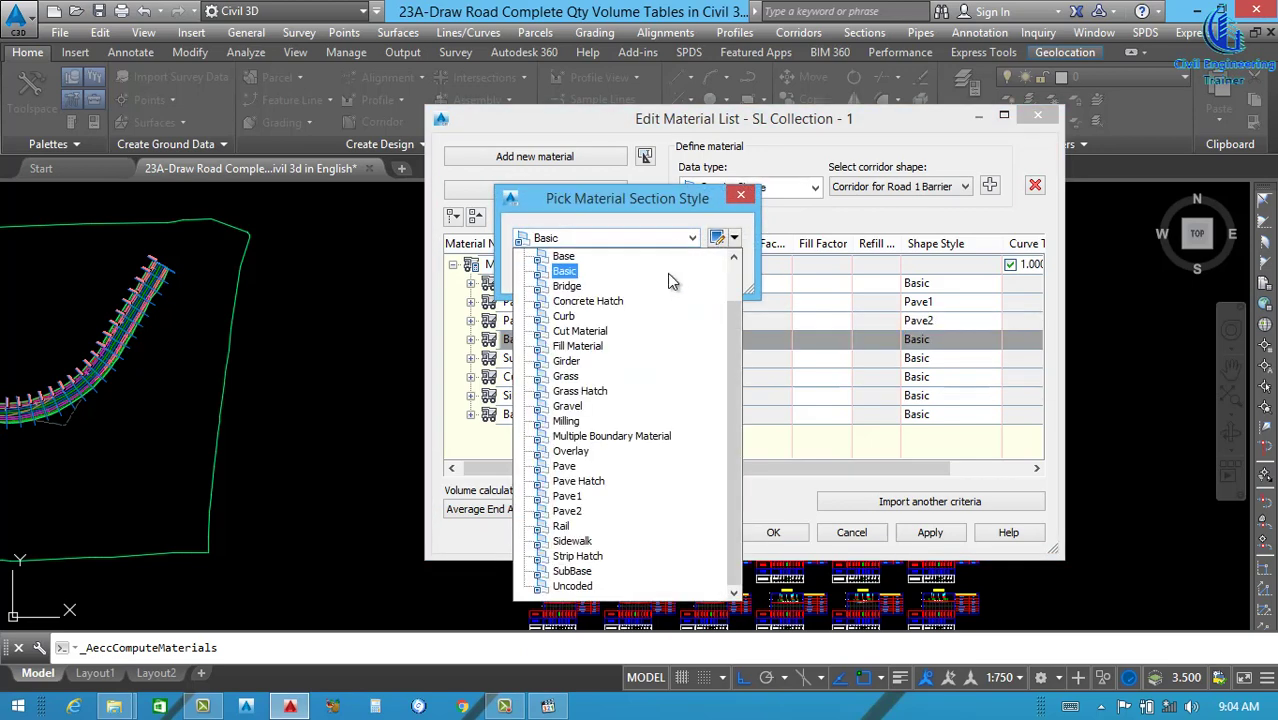
click(568, 271)
click(550, 274)
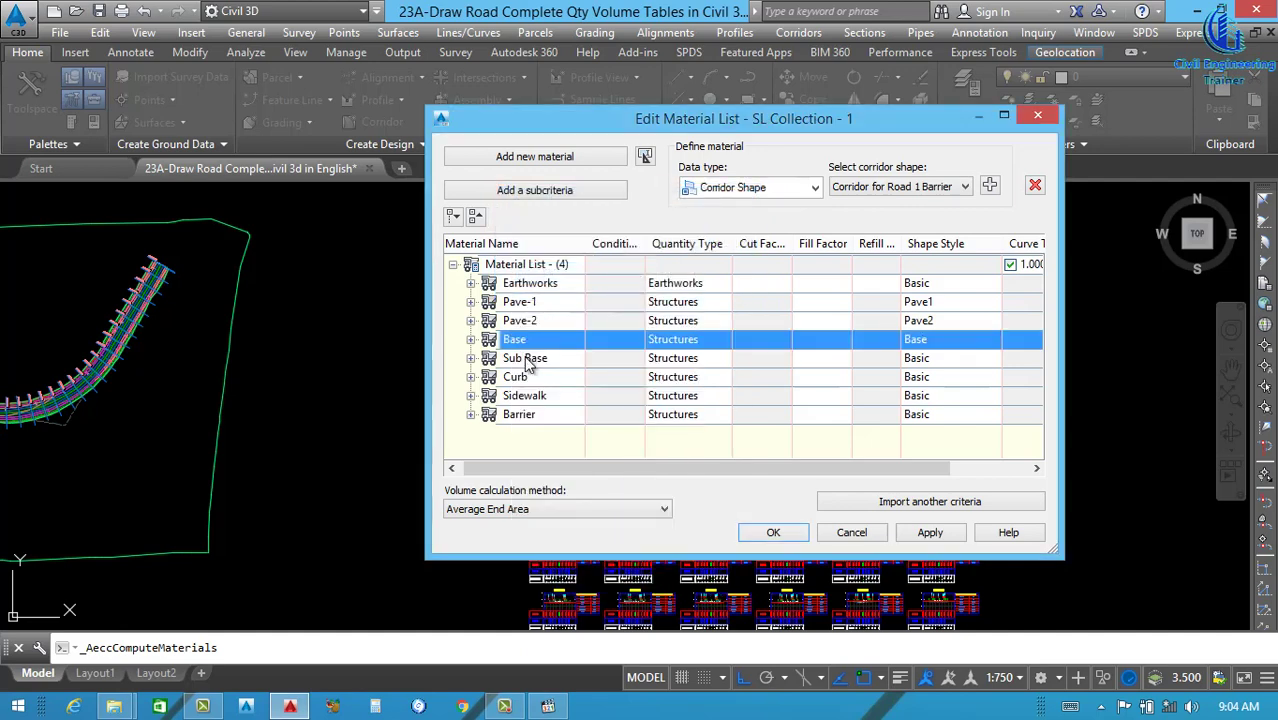
- Change the shape style of the Base material to SubBase
click(957, 345)
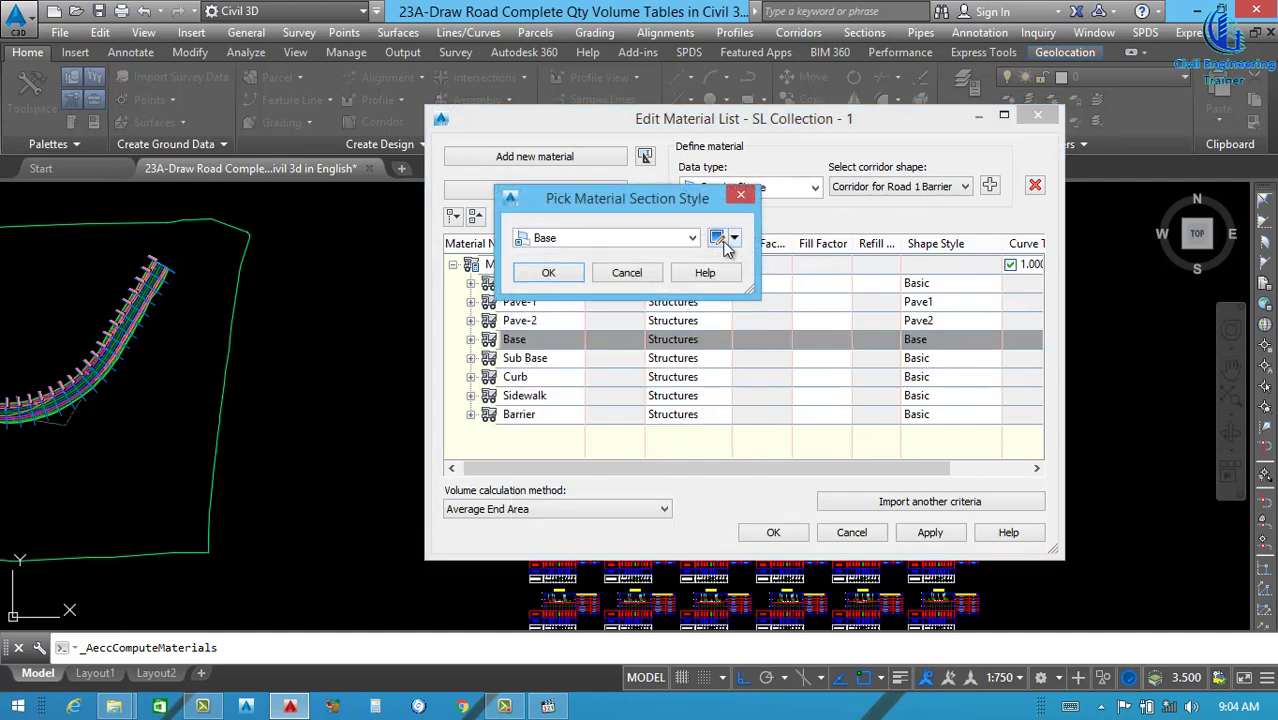
click(692, 238)
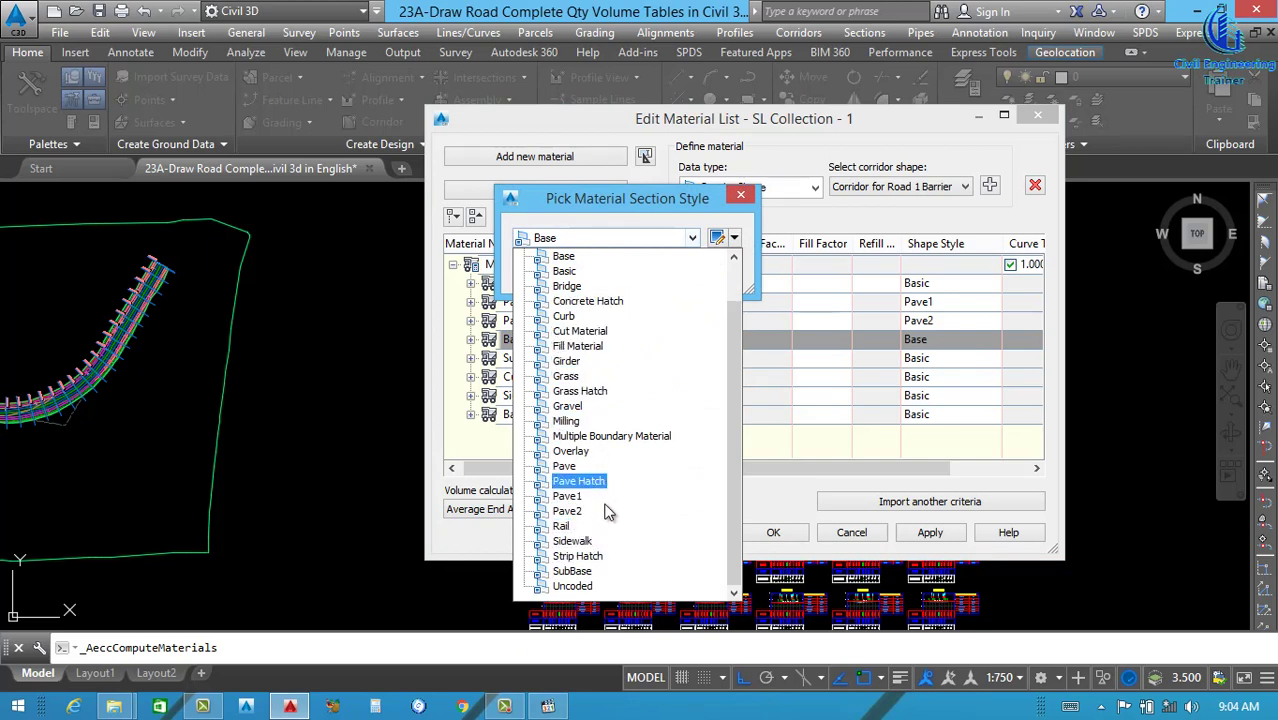
key(Escape)
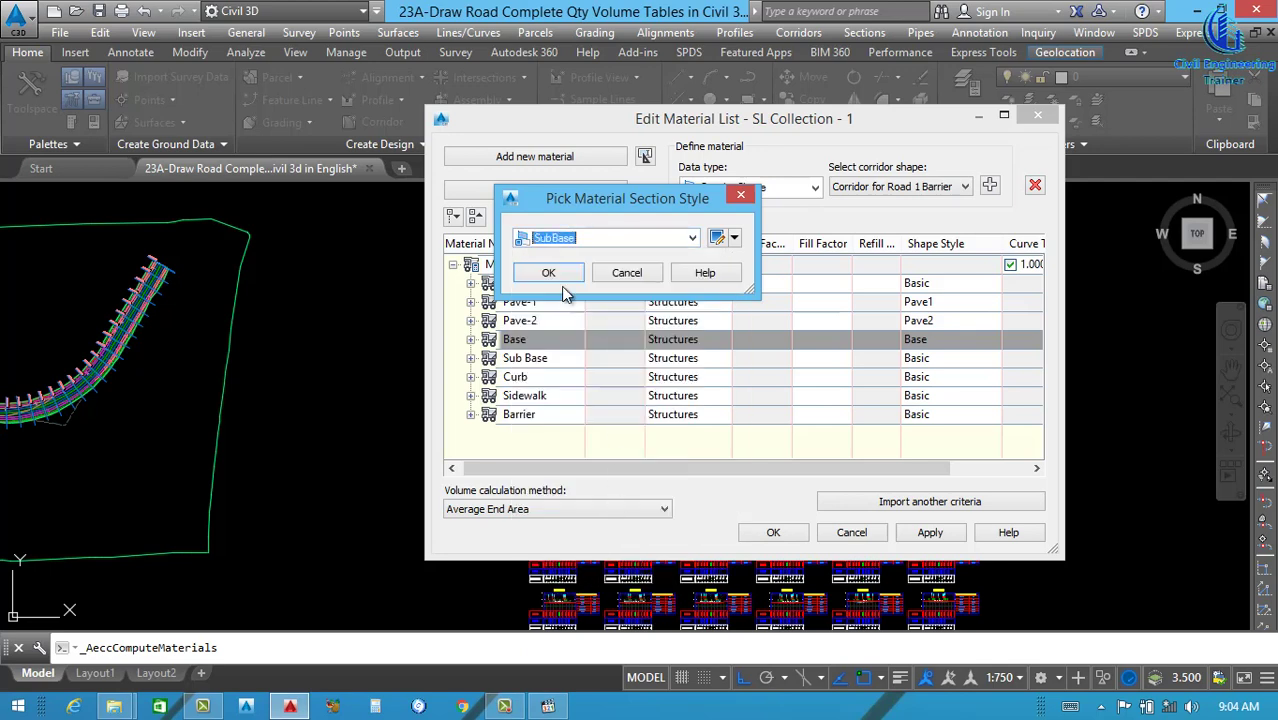
click(556, 277)
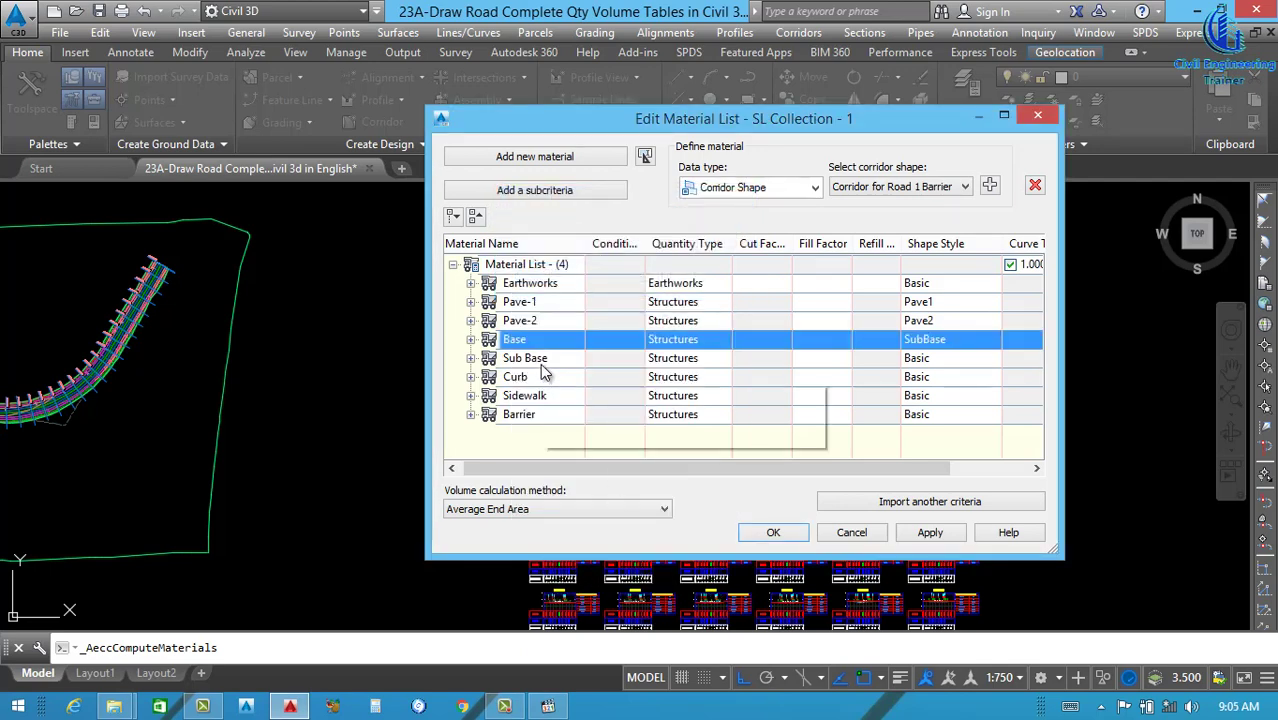
click(882, 352)
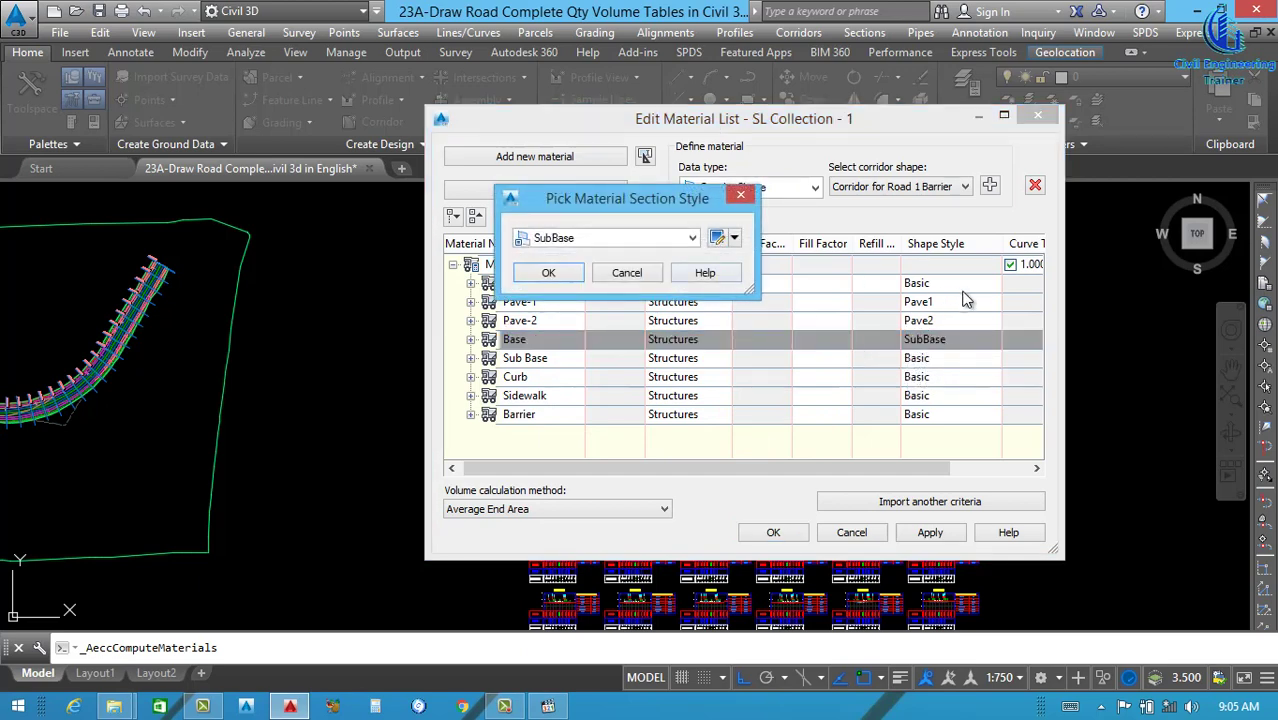
click(627, 273)
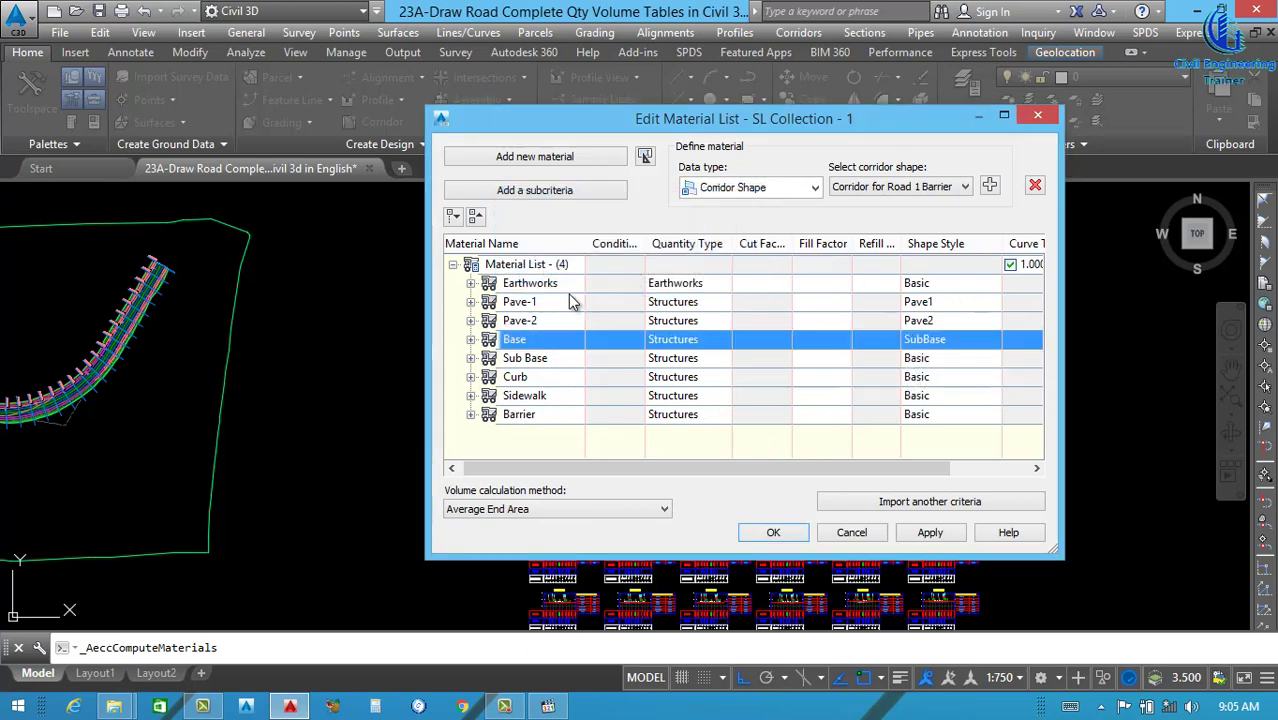
click(930, 286)
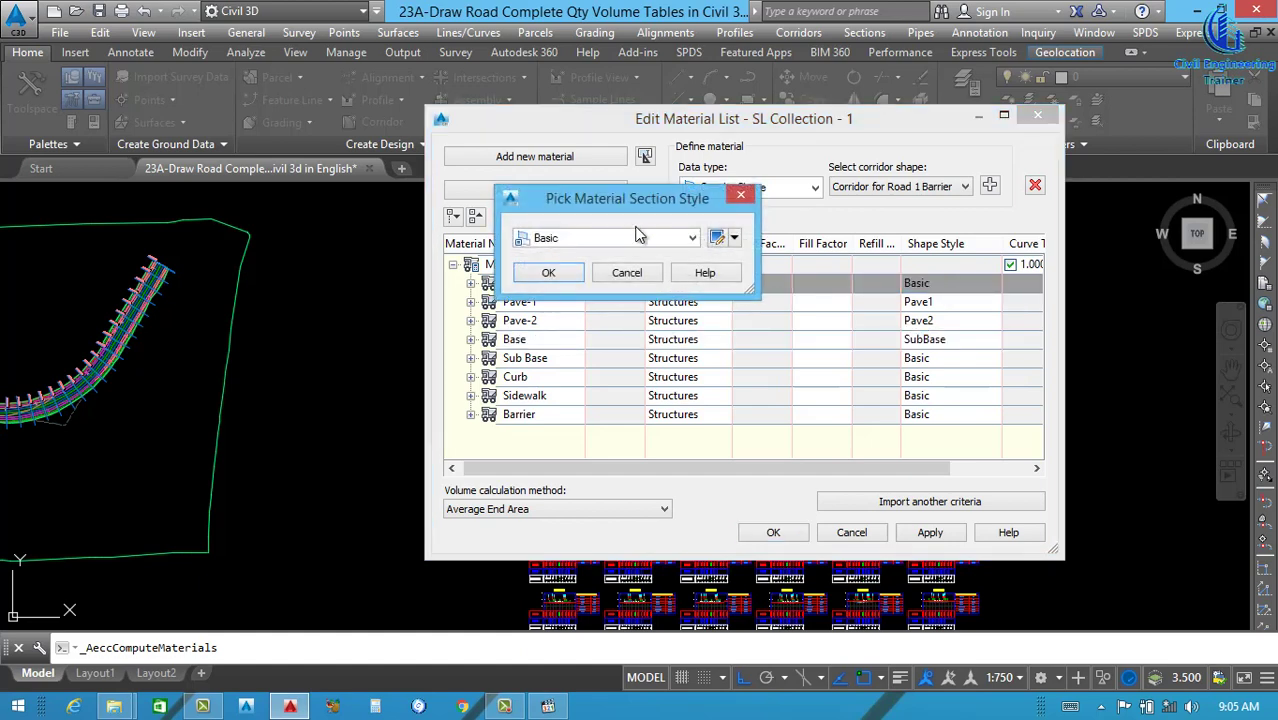
click(645, 238)
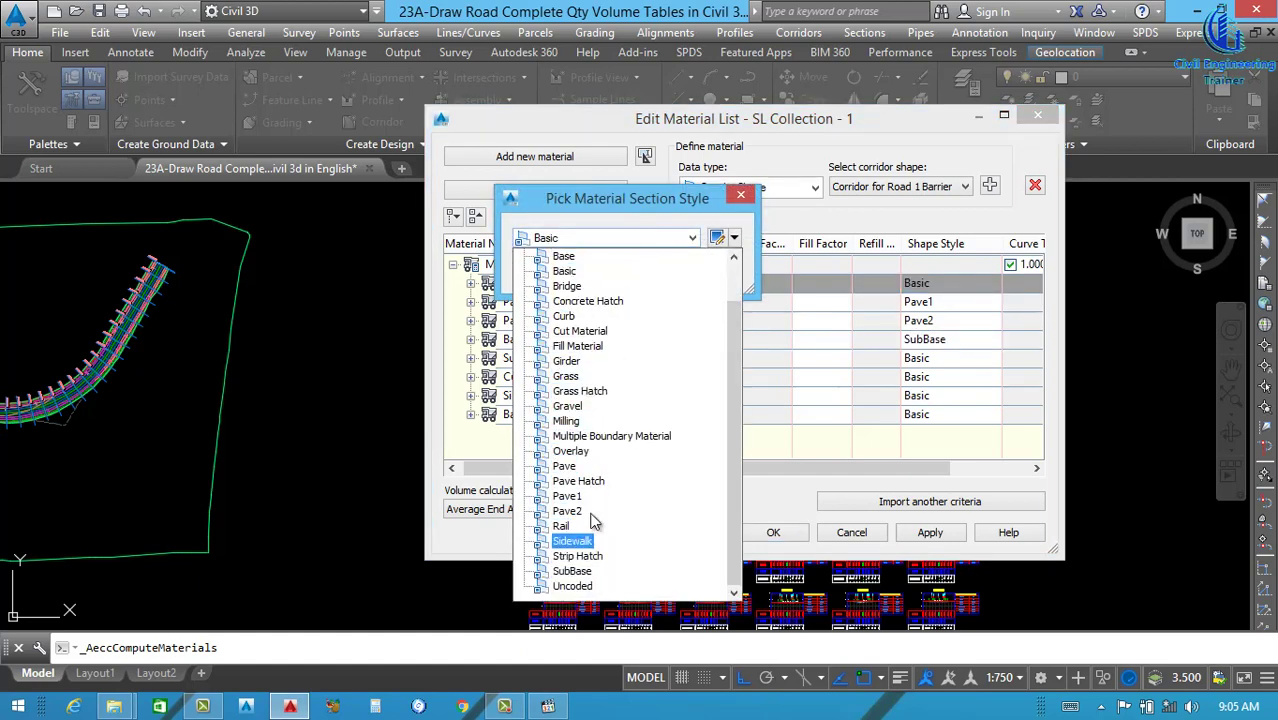
click(740, 196)
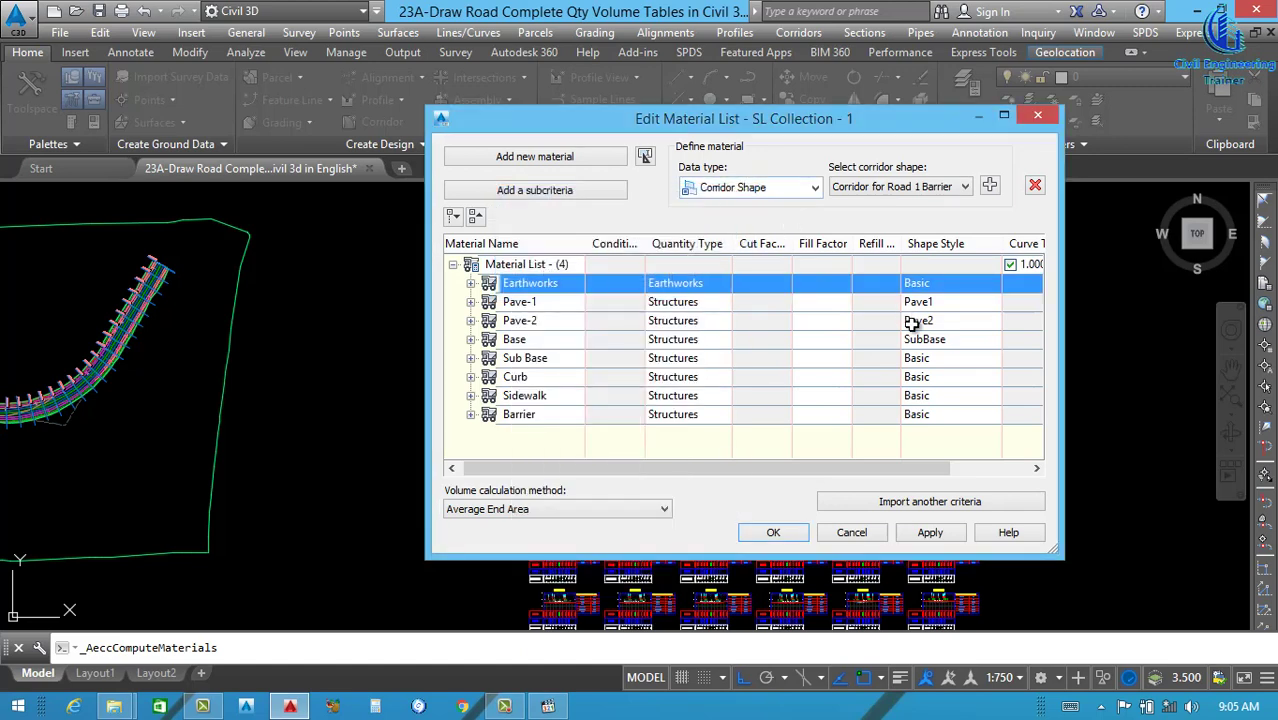
- Set the shape style of the Base material back to Base
double_click(943, 339)
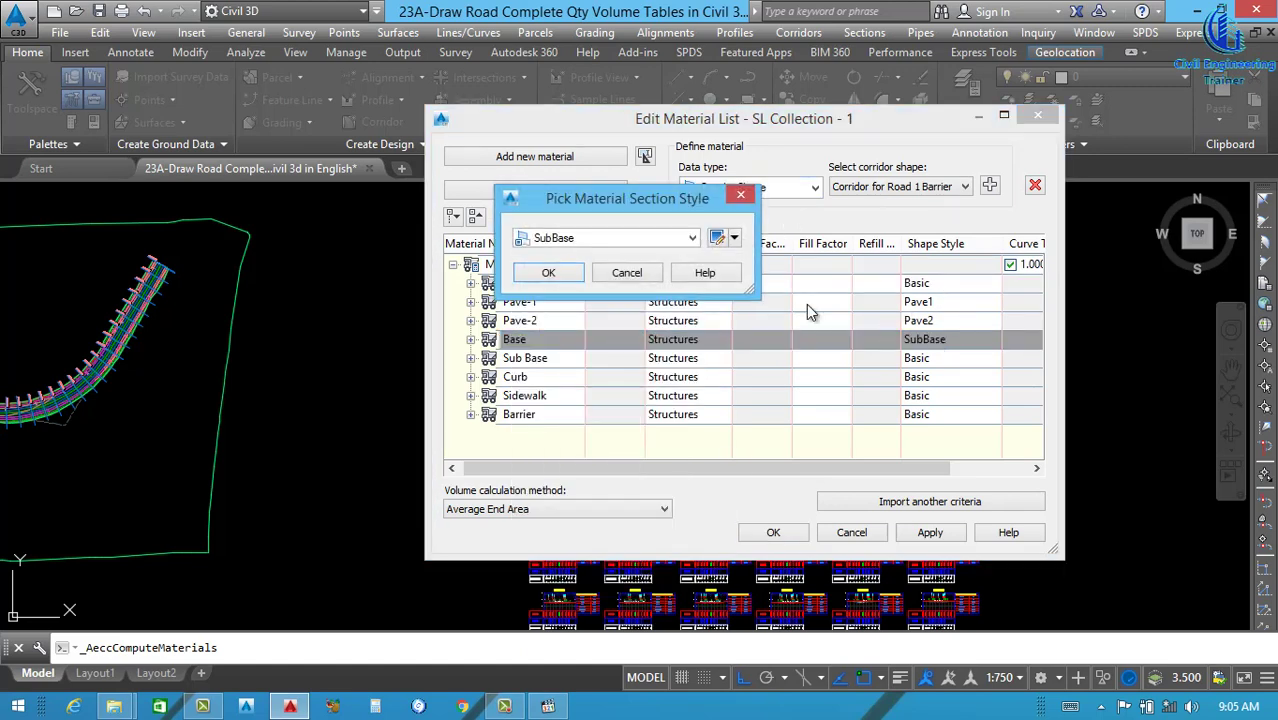
click(691, 238)
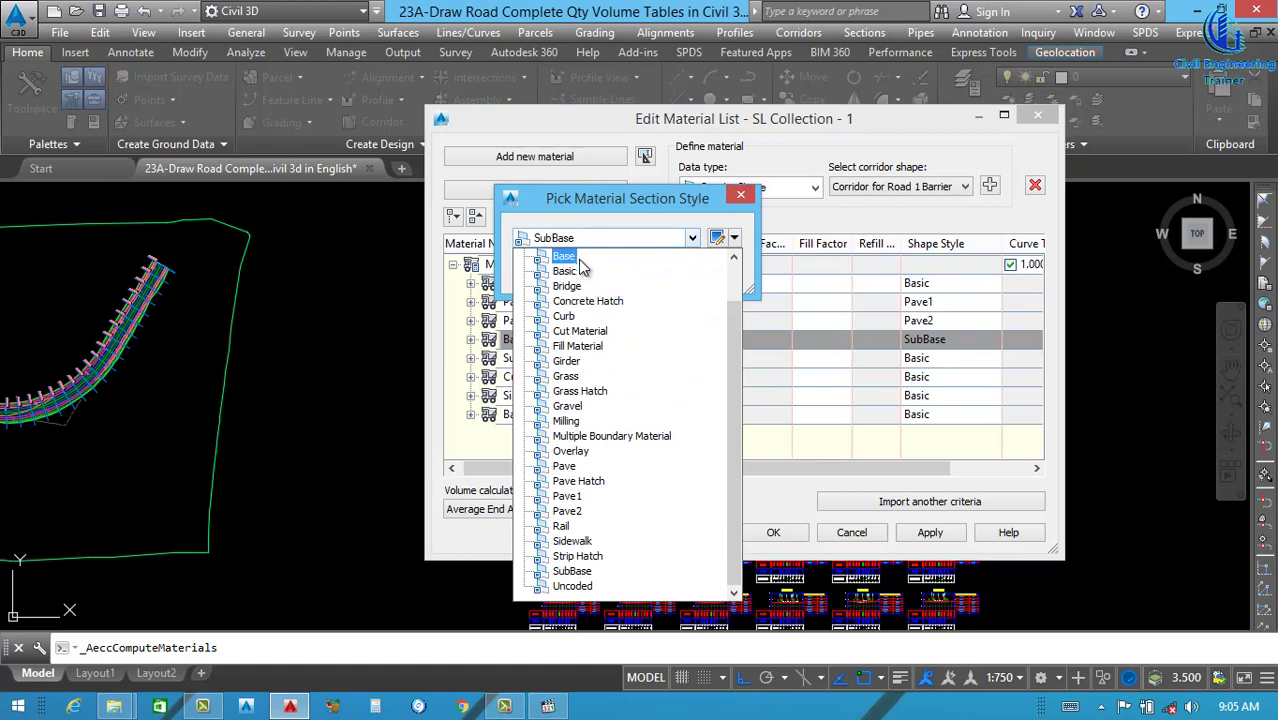
key(Escape)
click(552, 276)
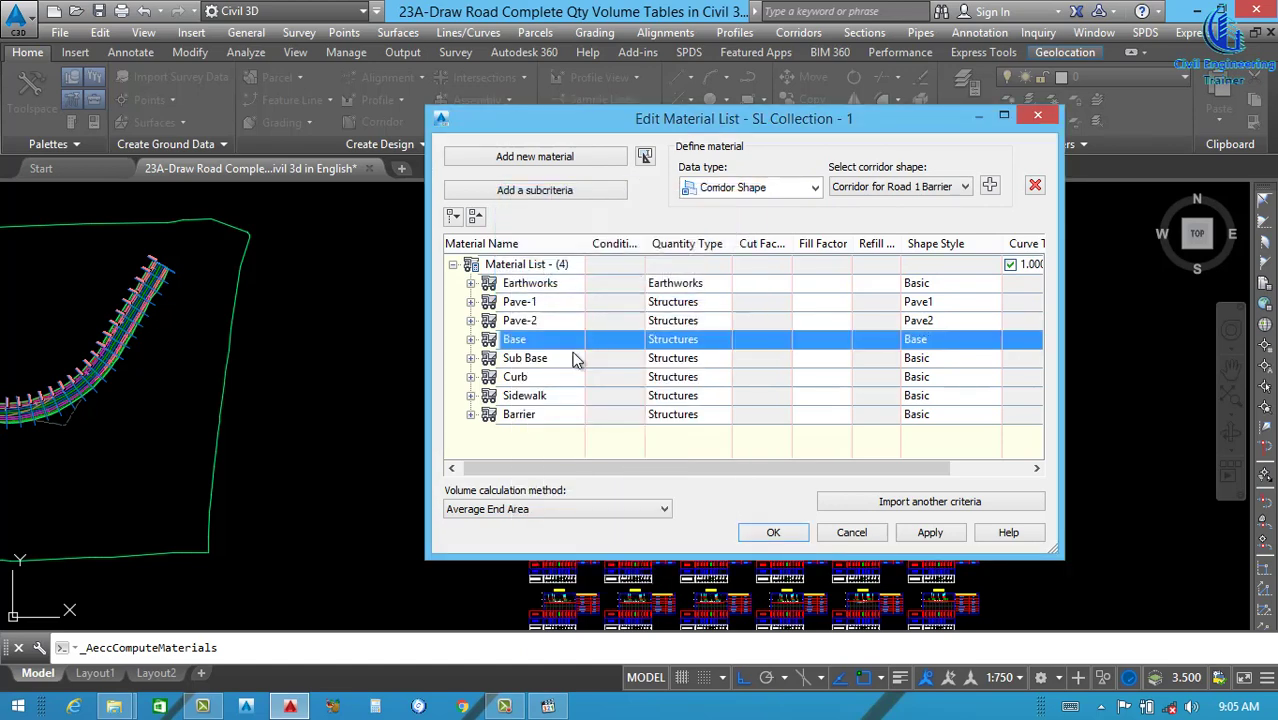
- Set the shape style of the Sub Base material to SubBase
click(948, 358)
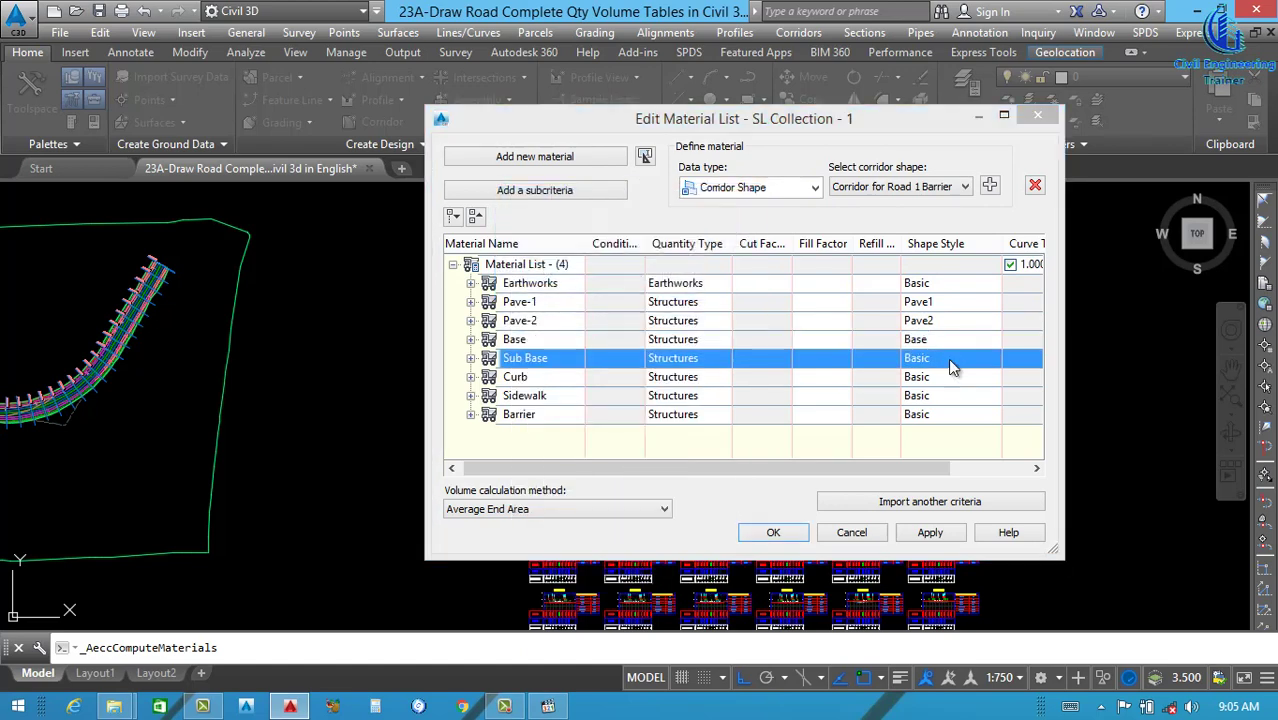
click(948, 358)
click(692, 238)
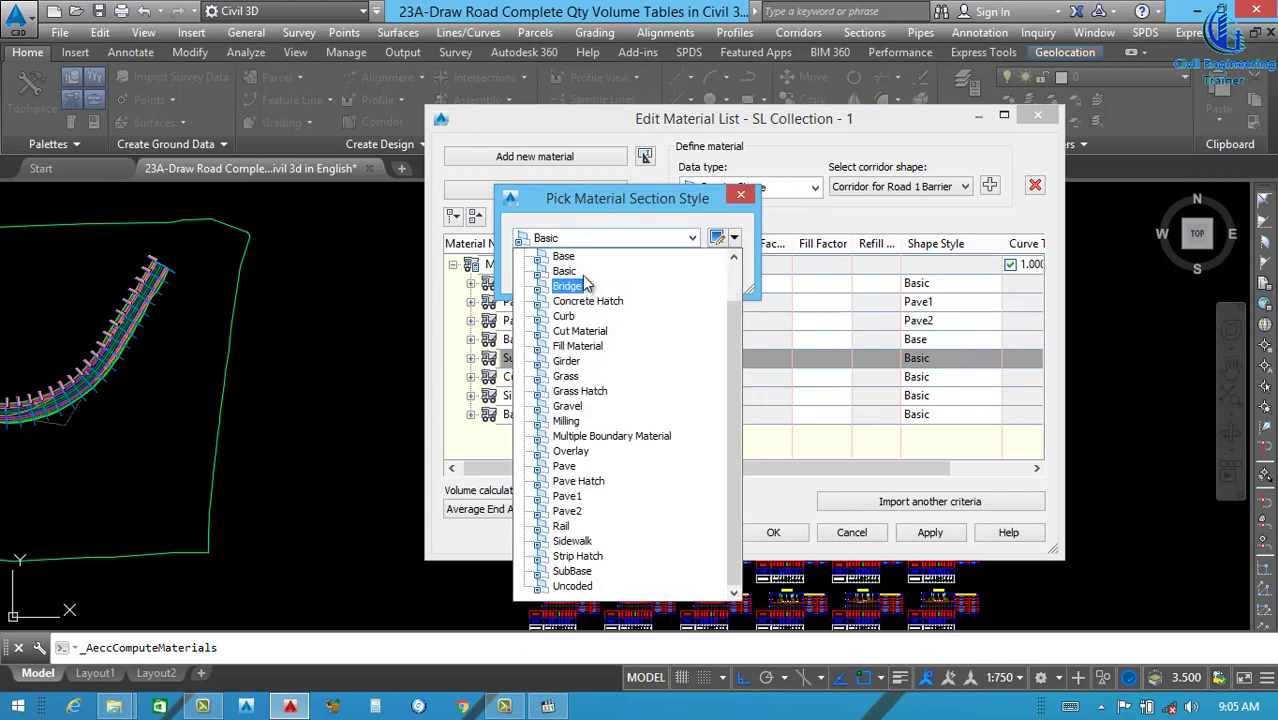
key(Escape)
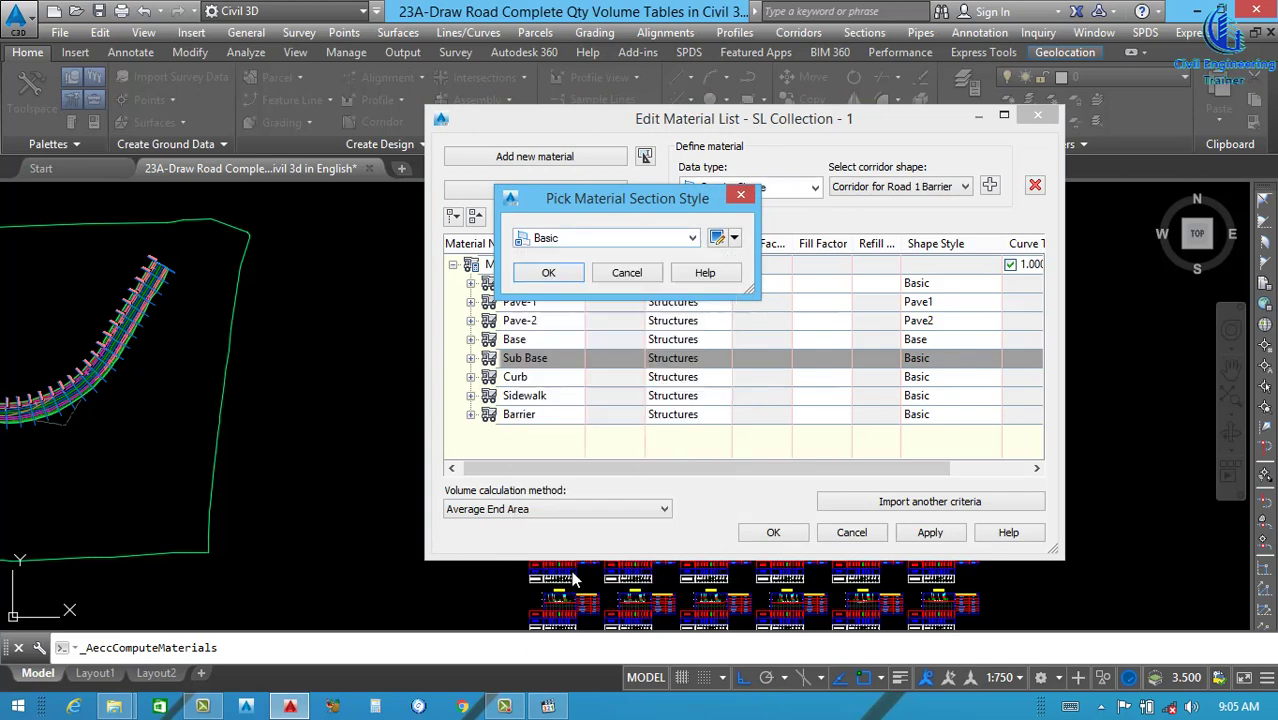
click(550, 274)
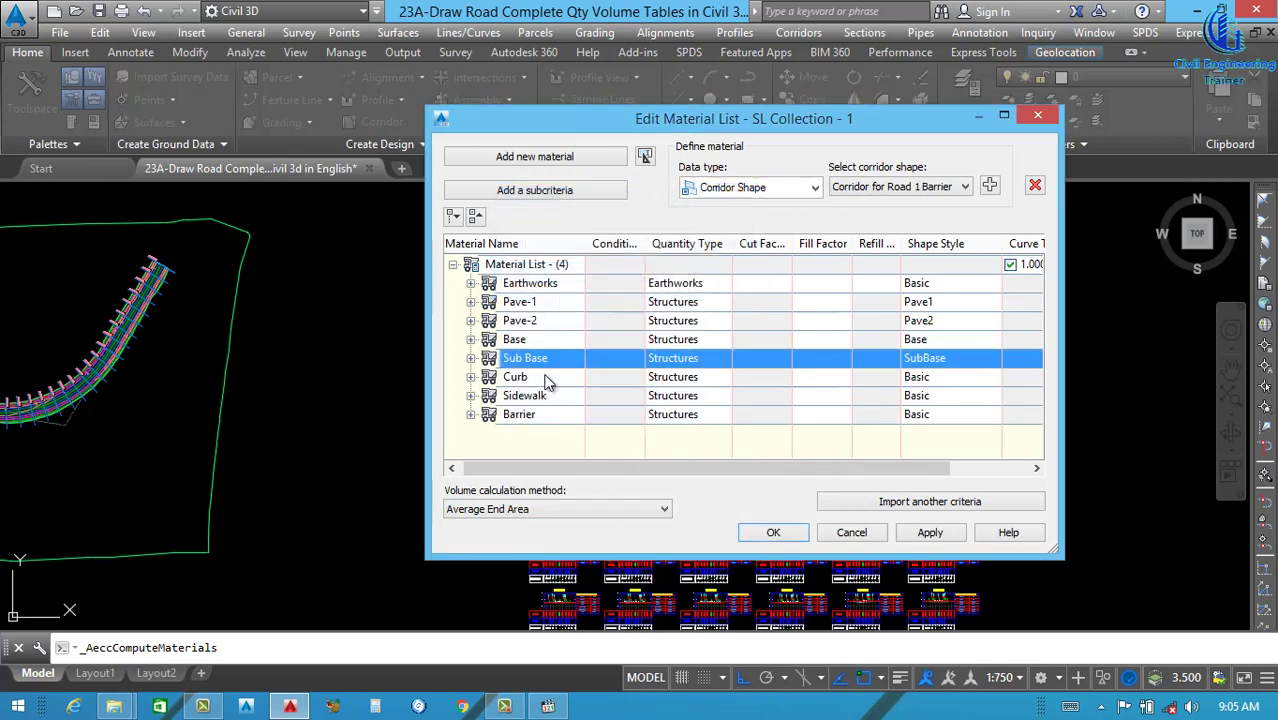
- Set the shape style of the Curb material to Curb
click(932, 380)
click(692, 237)
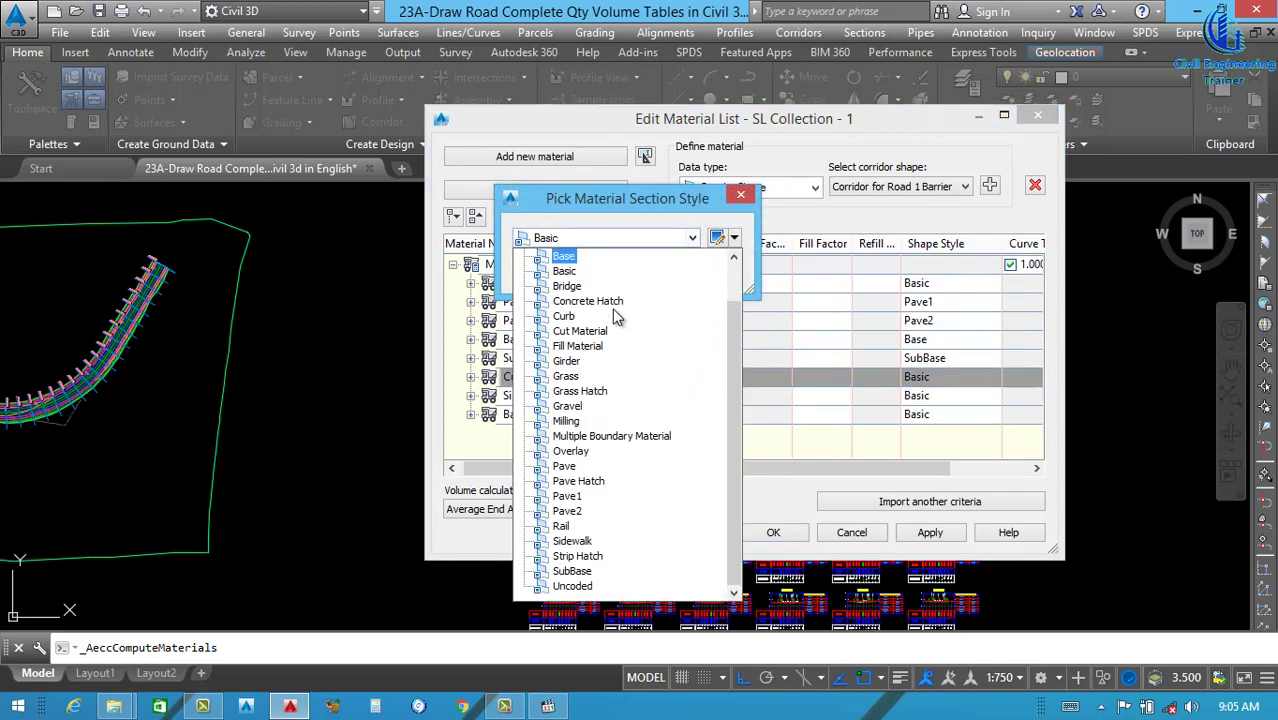
click(564, 316)
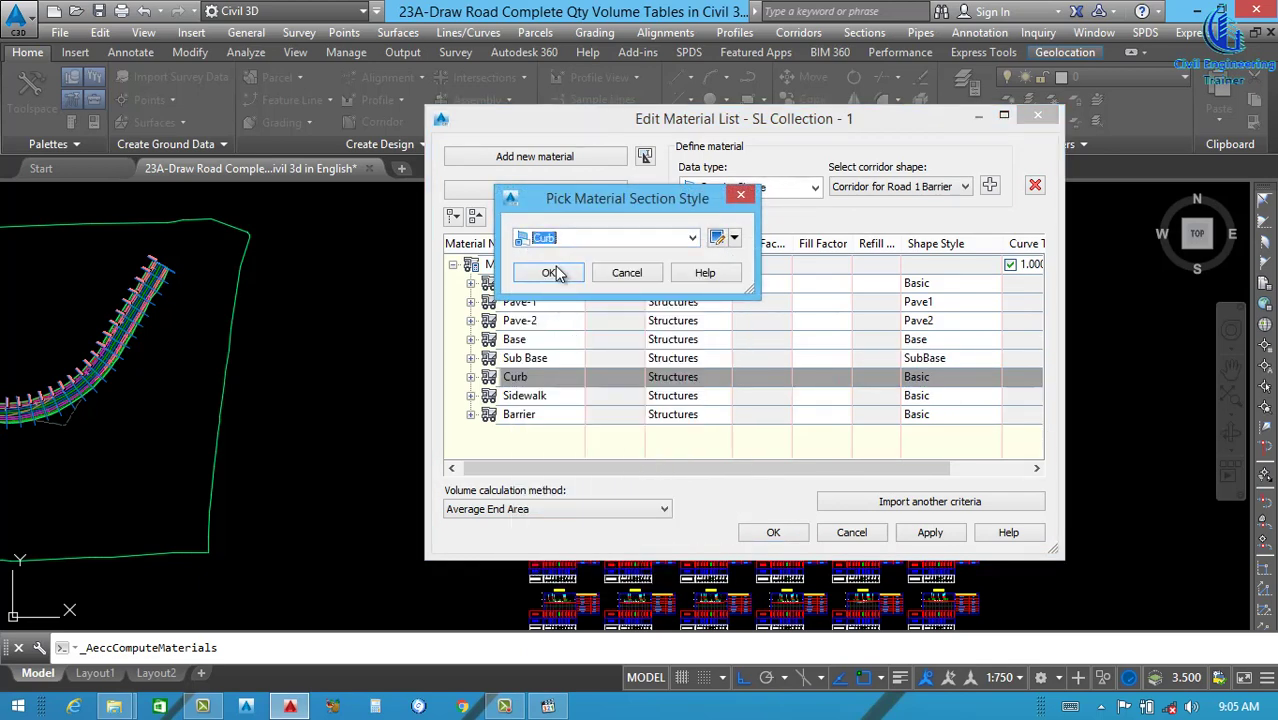
click(550, 274)
- Set the shape style of the Sidewalk material to Sidewalk
click(916, 396)
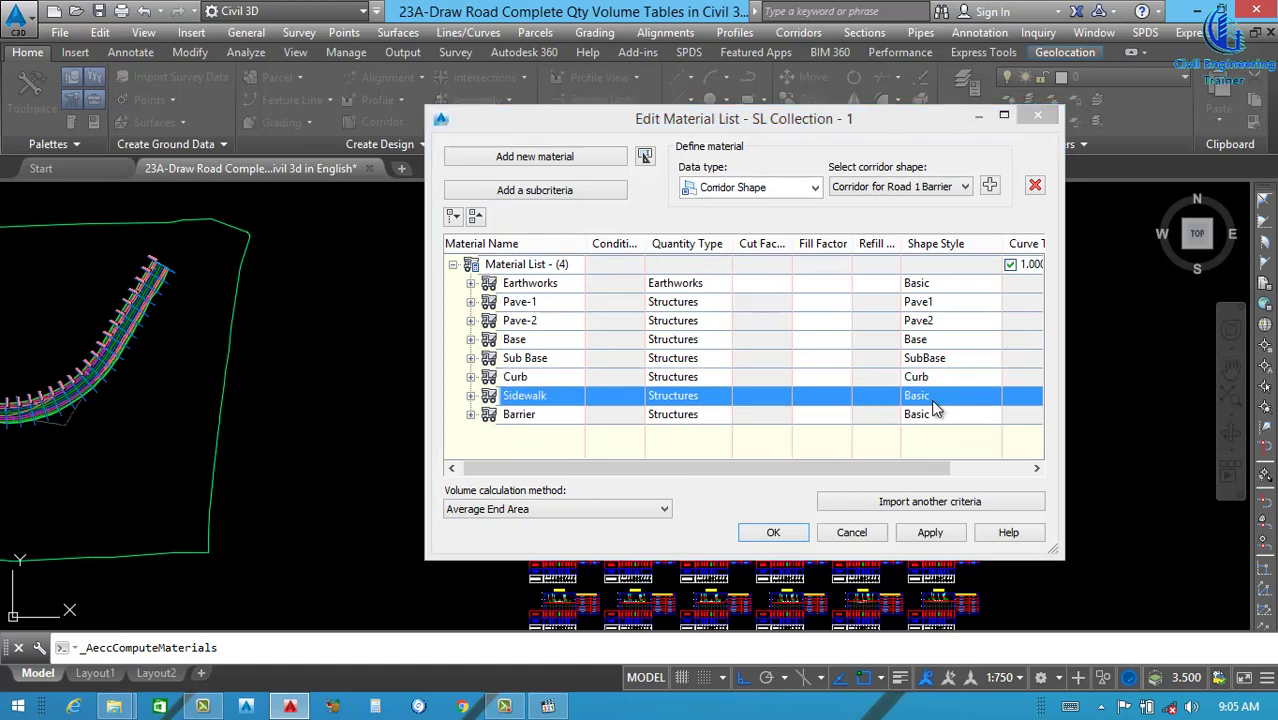
click(692, 237)
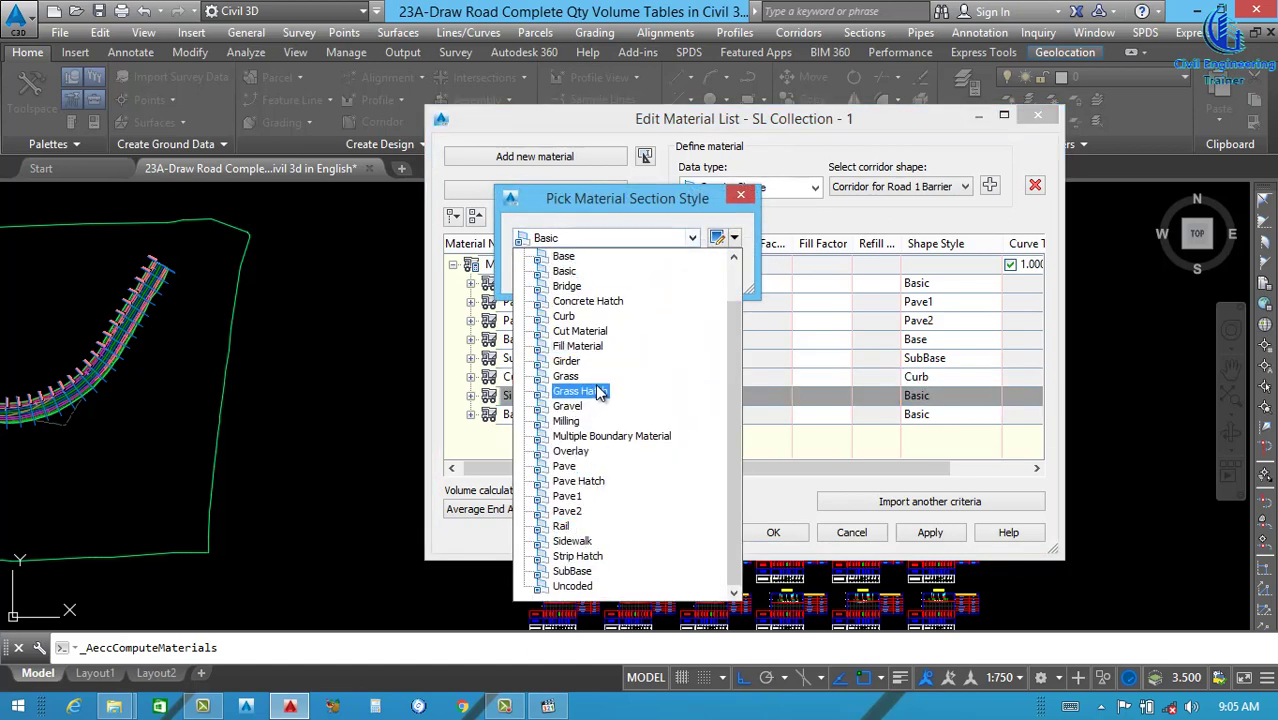
click(585, 543)
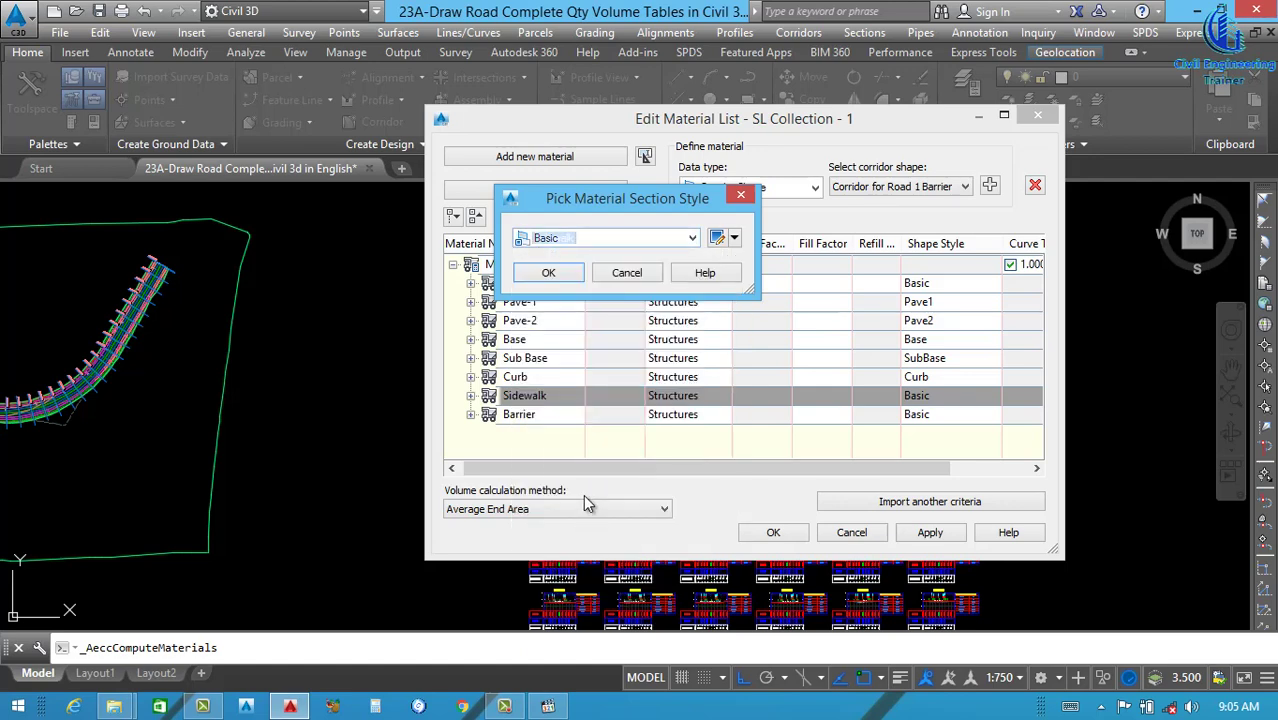
click(544, 273)
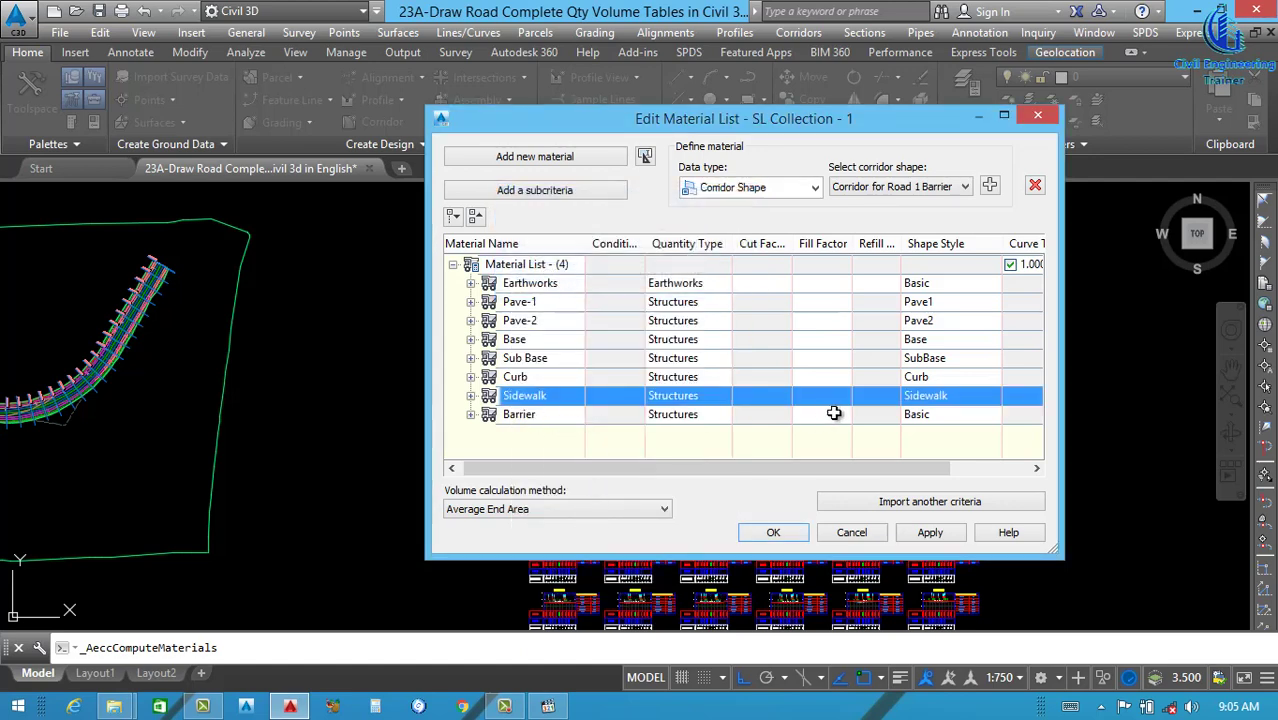
- Set the shape style of the Barrier material to Barrier
click(936, 414)
click(680, 242)
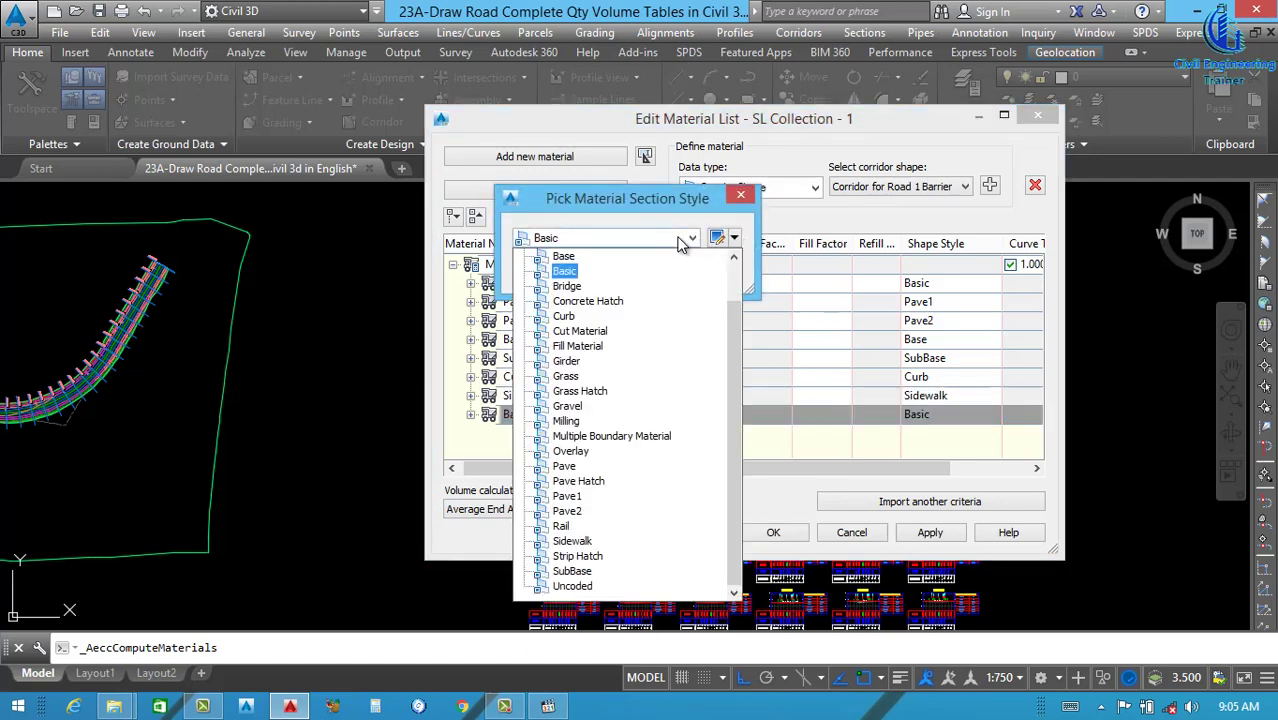
scroll(680, 244, up, 4)
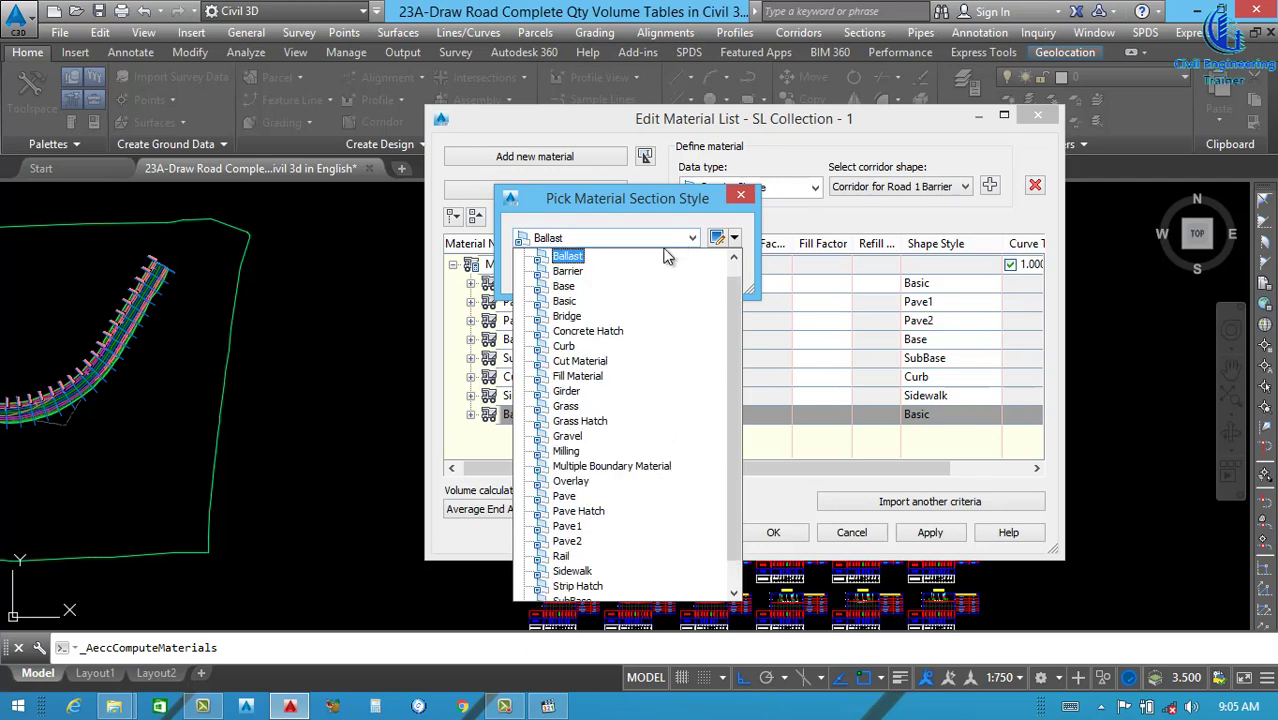
click(567, 273)
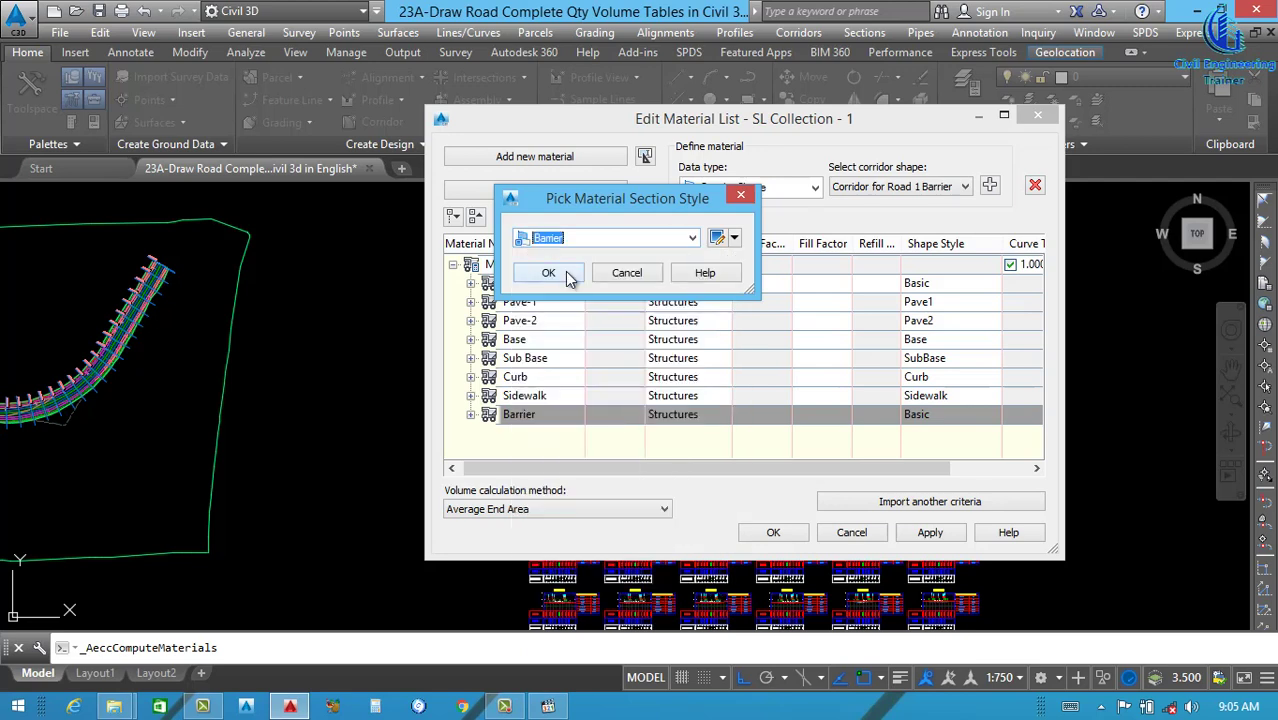
click(557, 275)
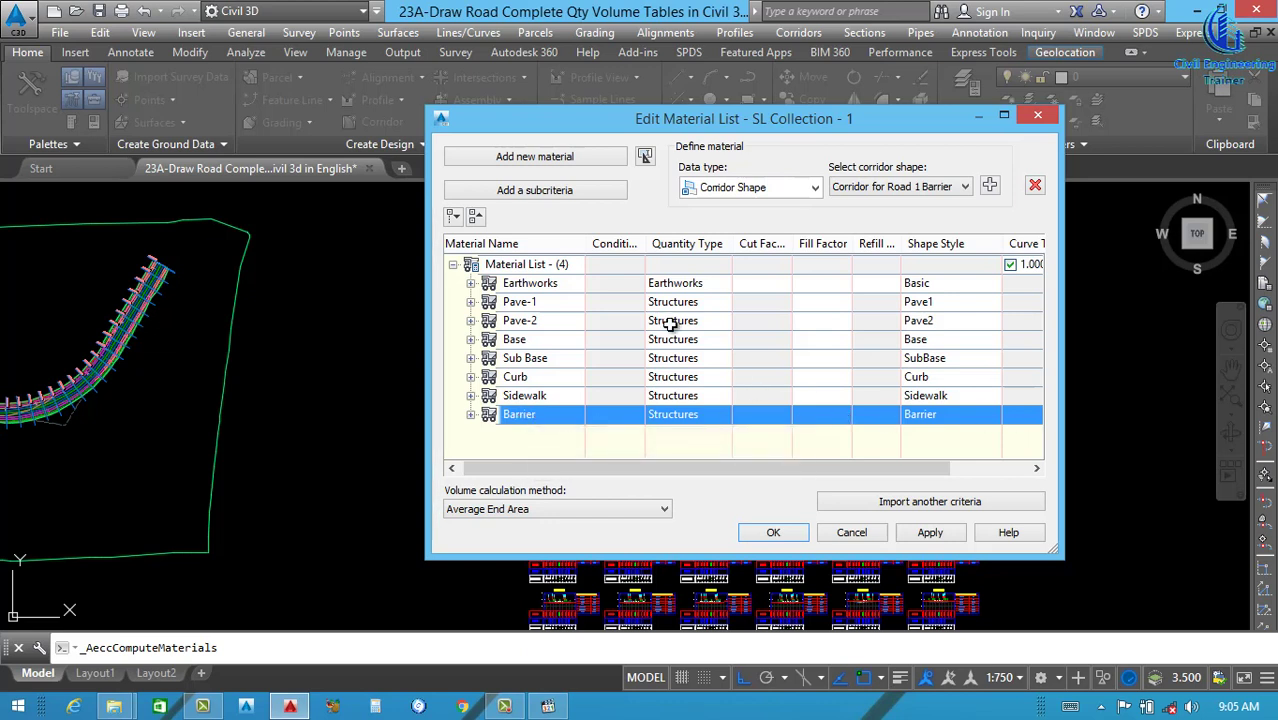
- Check the corridor shape included in Pave-1, then apply and accept the edited material list for SL Collection - 1
click(471, 302)
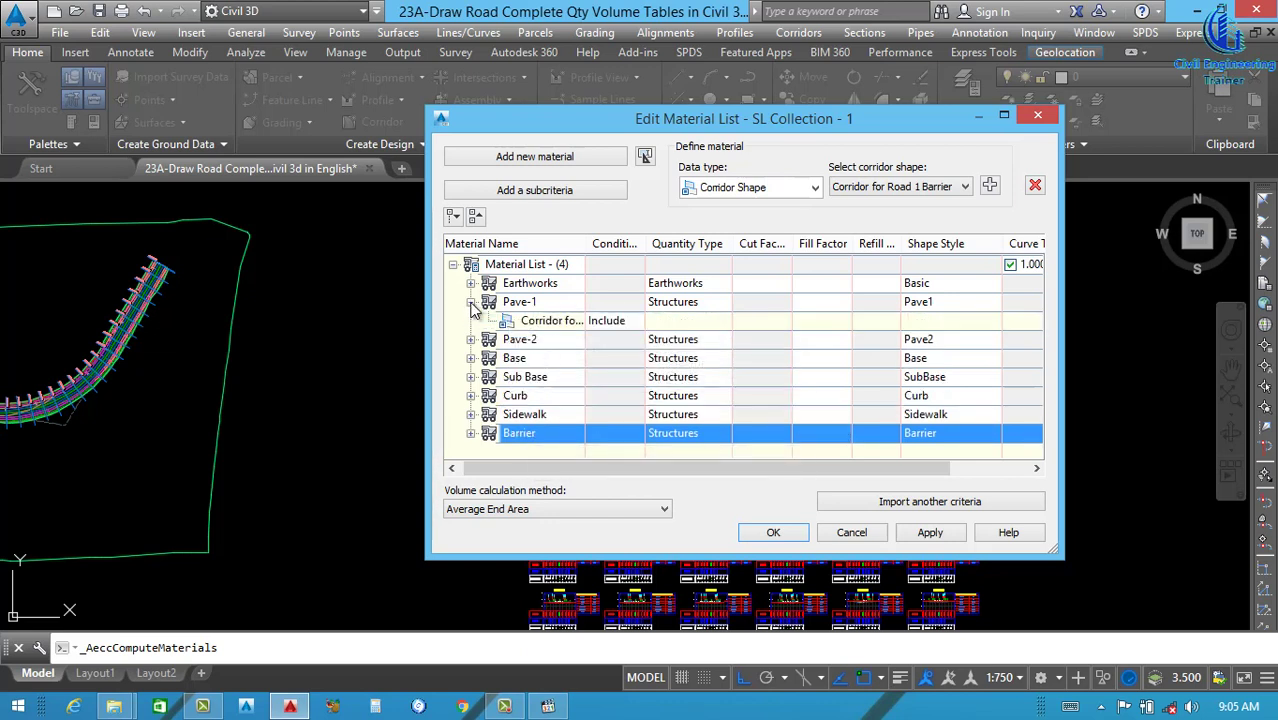
click(472, 304)
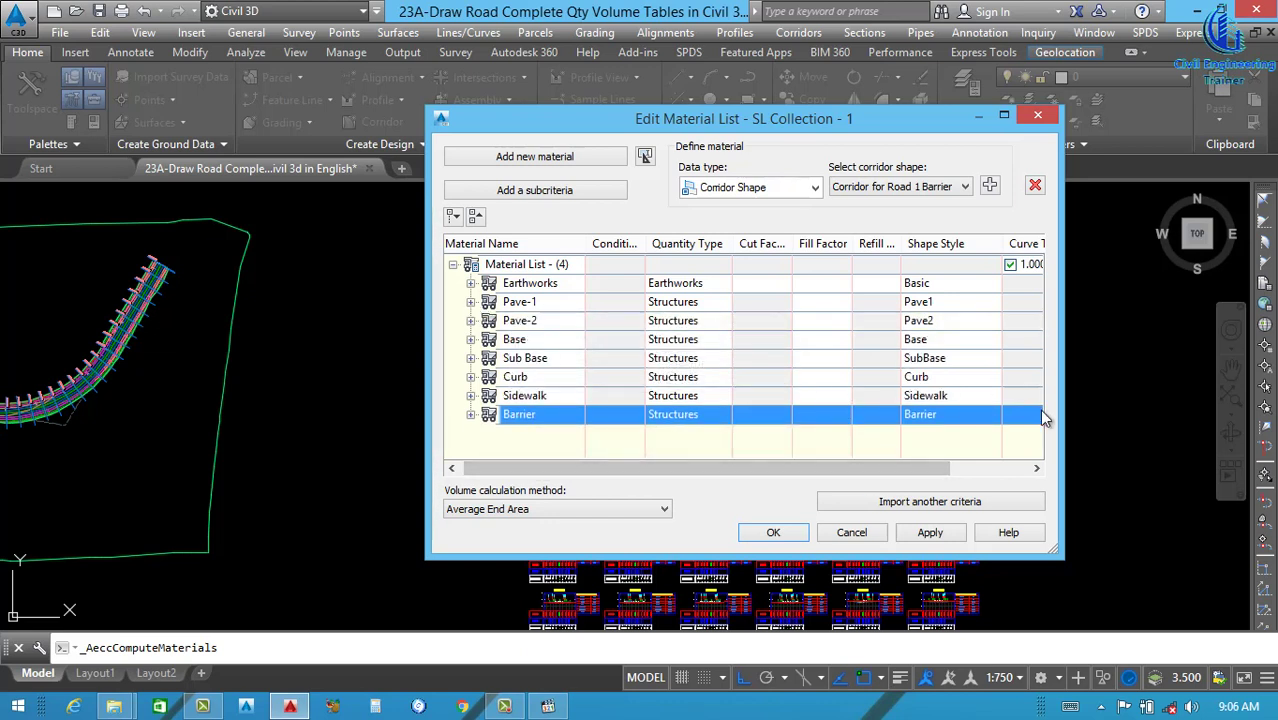
click(930, 533)
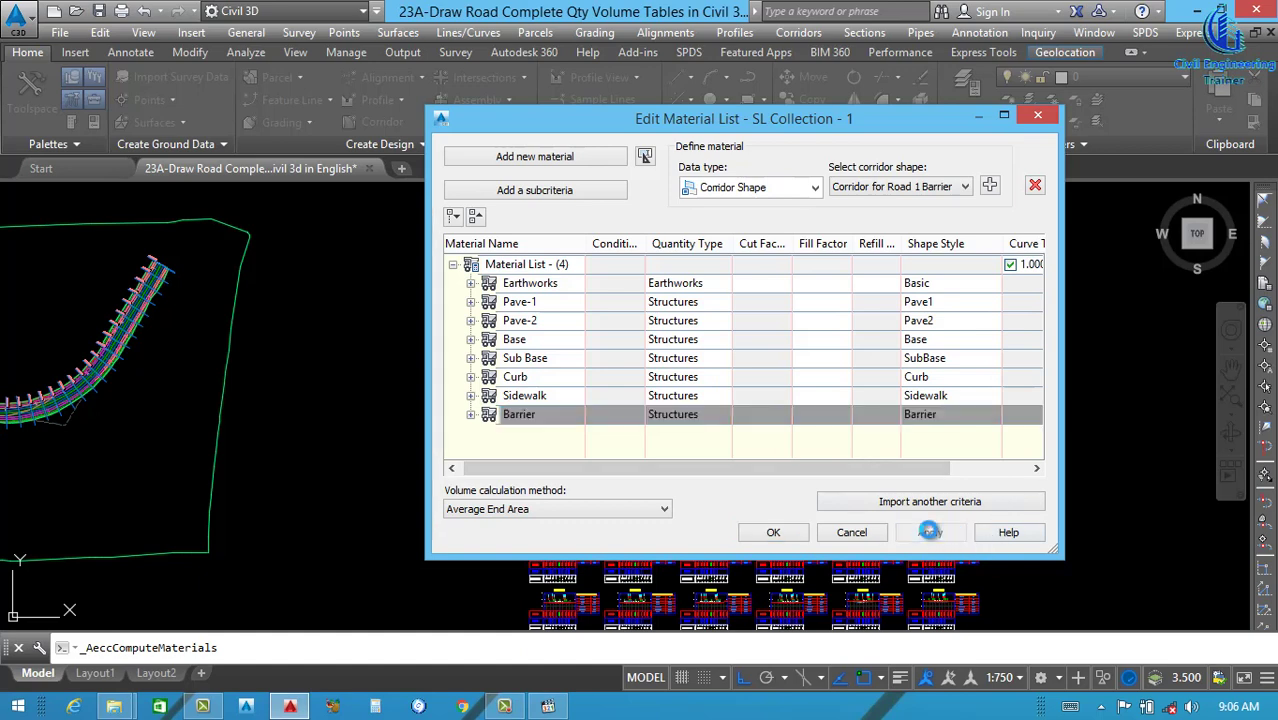
click(773, 532)
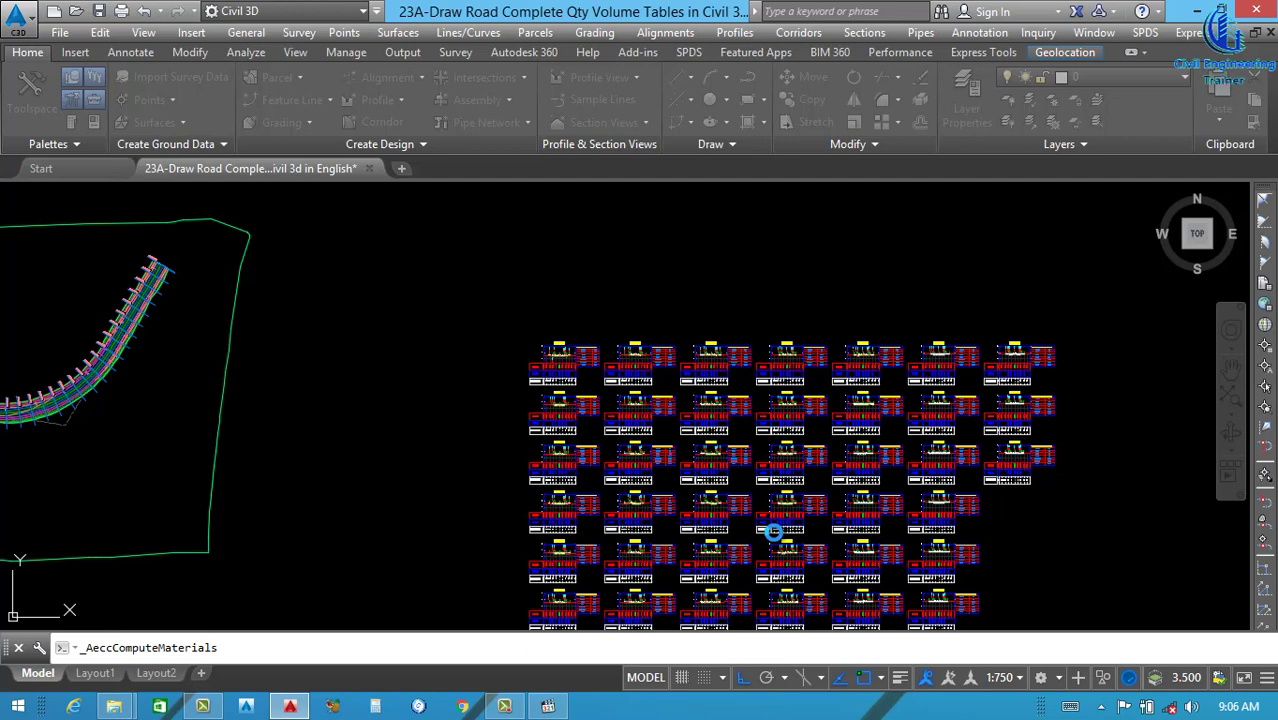
- Examine the material shape fills in a section view, from the median barrier and pavement layers out to the curb, sidewalk and side slope
scroll(560, 358, up, 10)
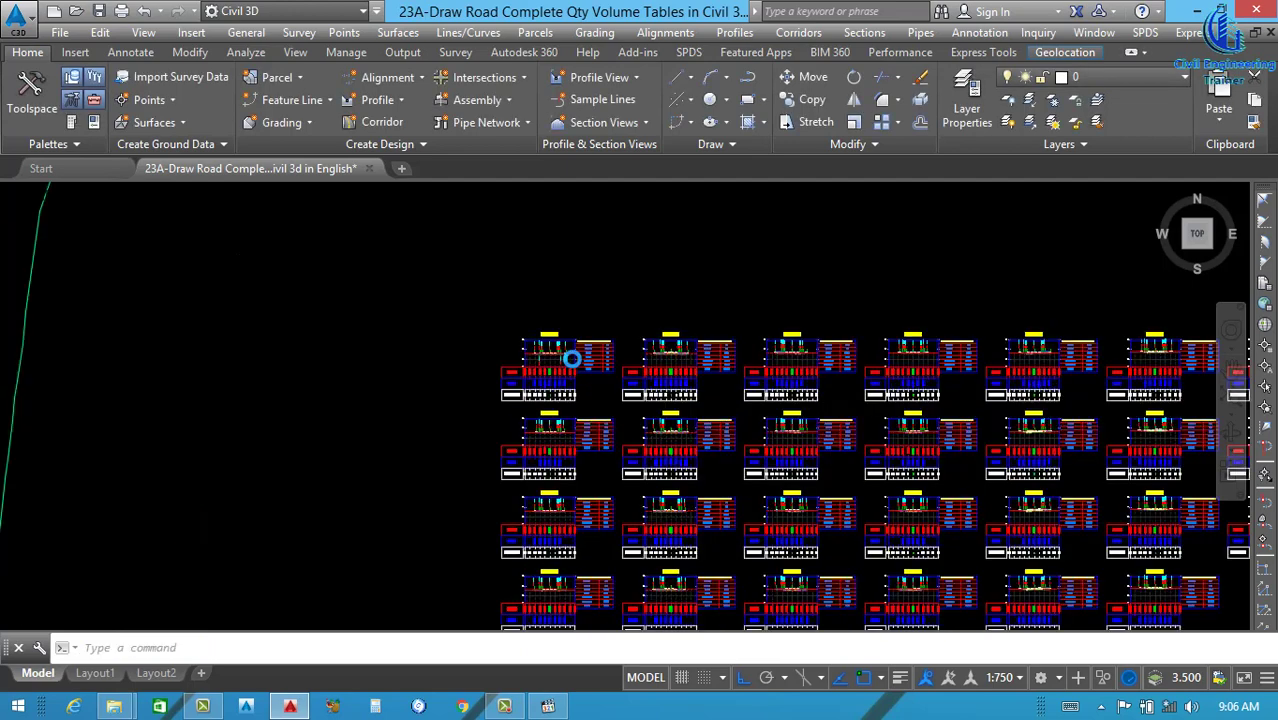
scroll(526, 352, up, 3)
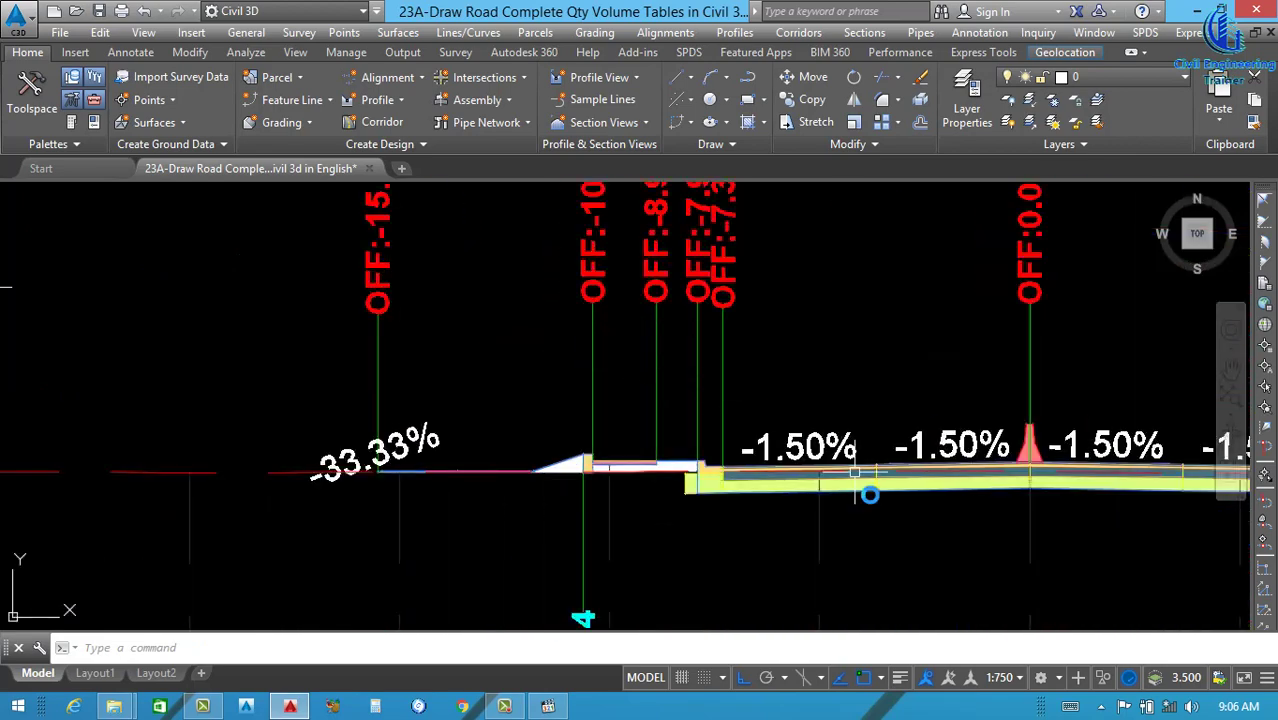
scroll(585, 456, down, 3)
scroll(856, 484, up, 4)
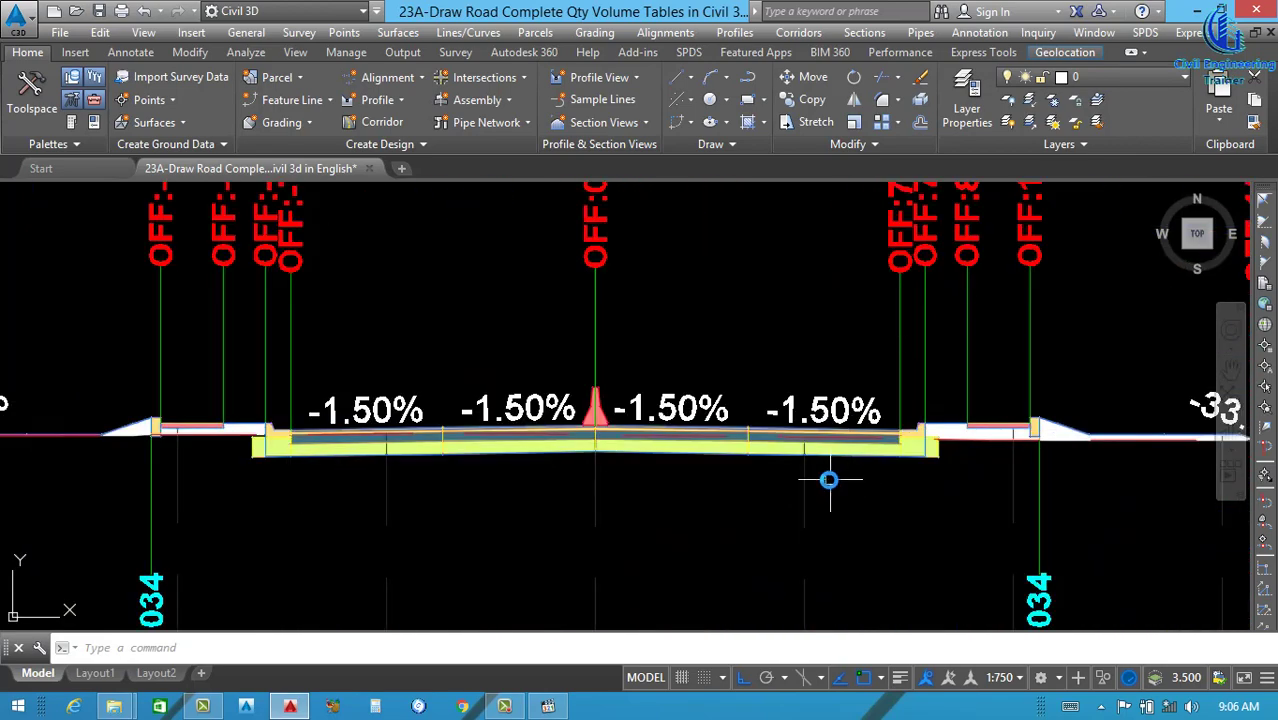
scroll(879, 434, down, 2)
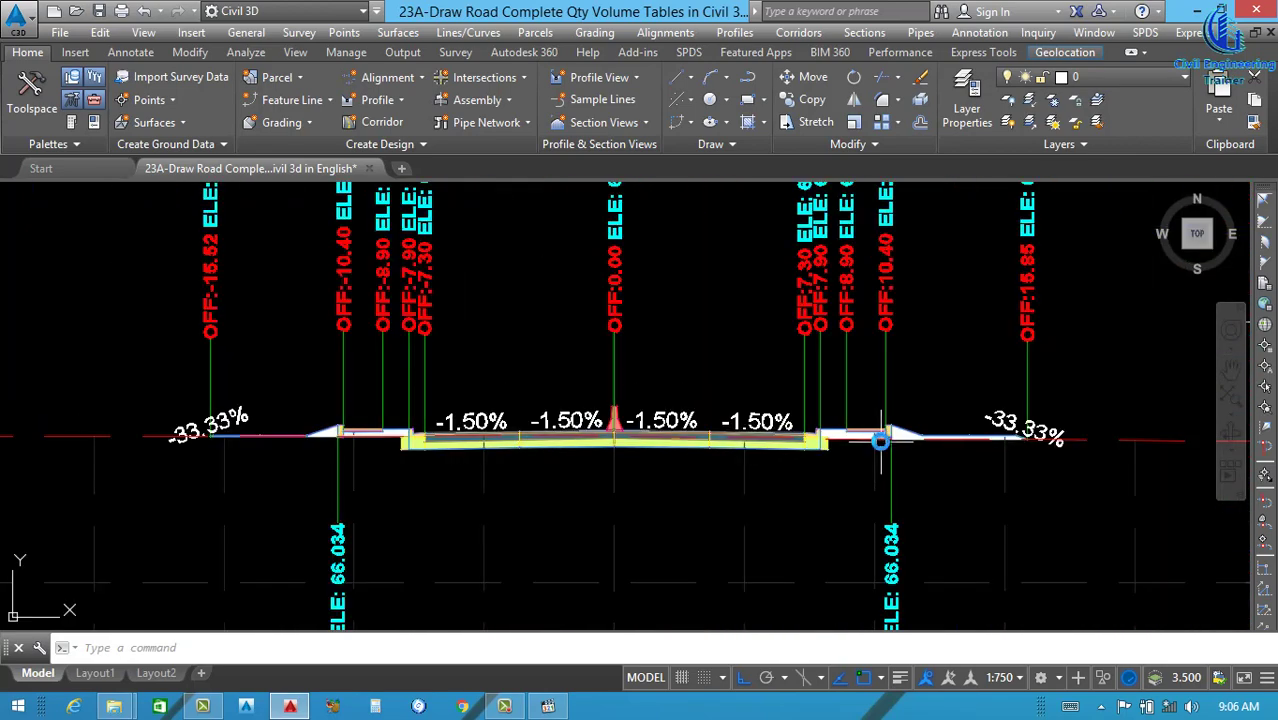
scroll(665, 456, up, 4)
scroll(954, 433, up, 2)
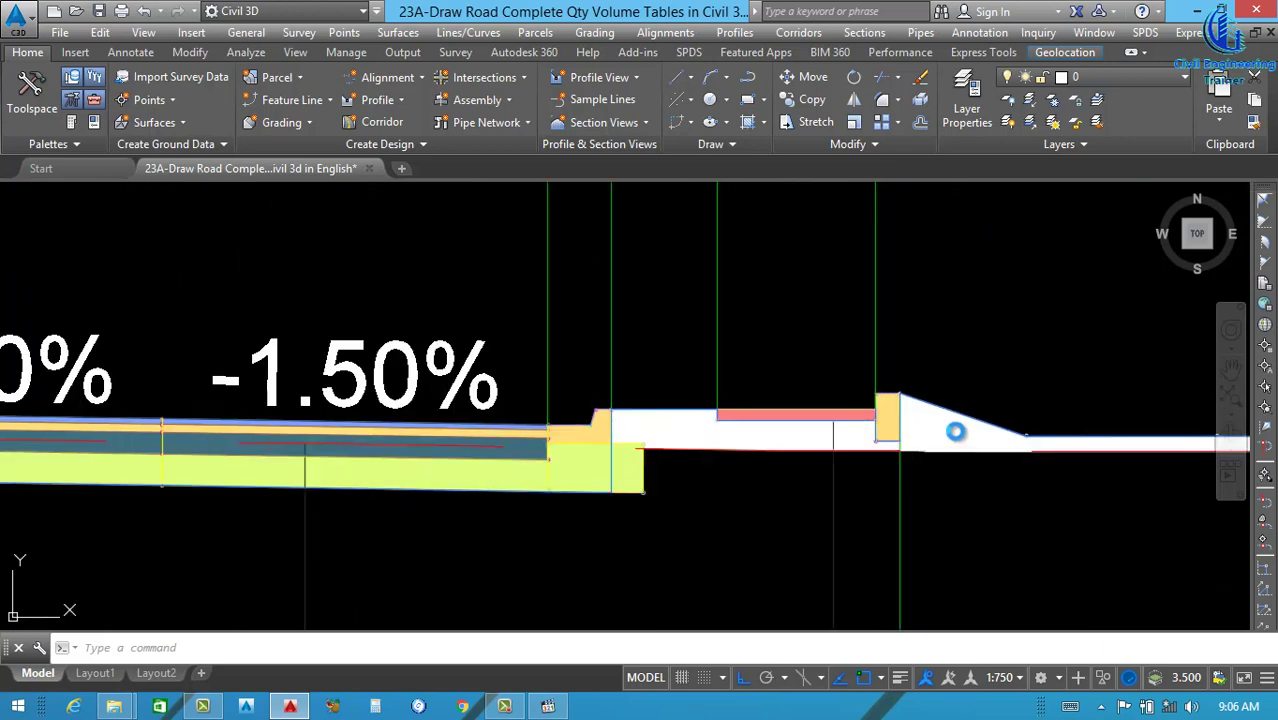
click(956, 434)
scroll(956, 434, down, 4)
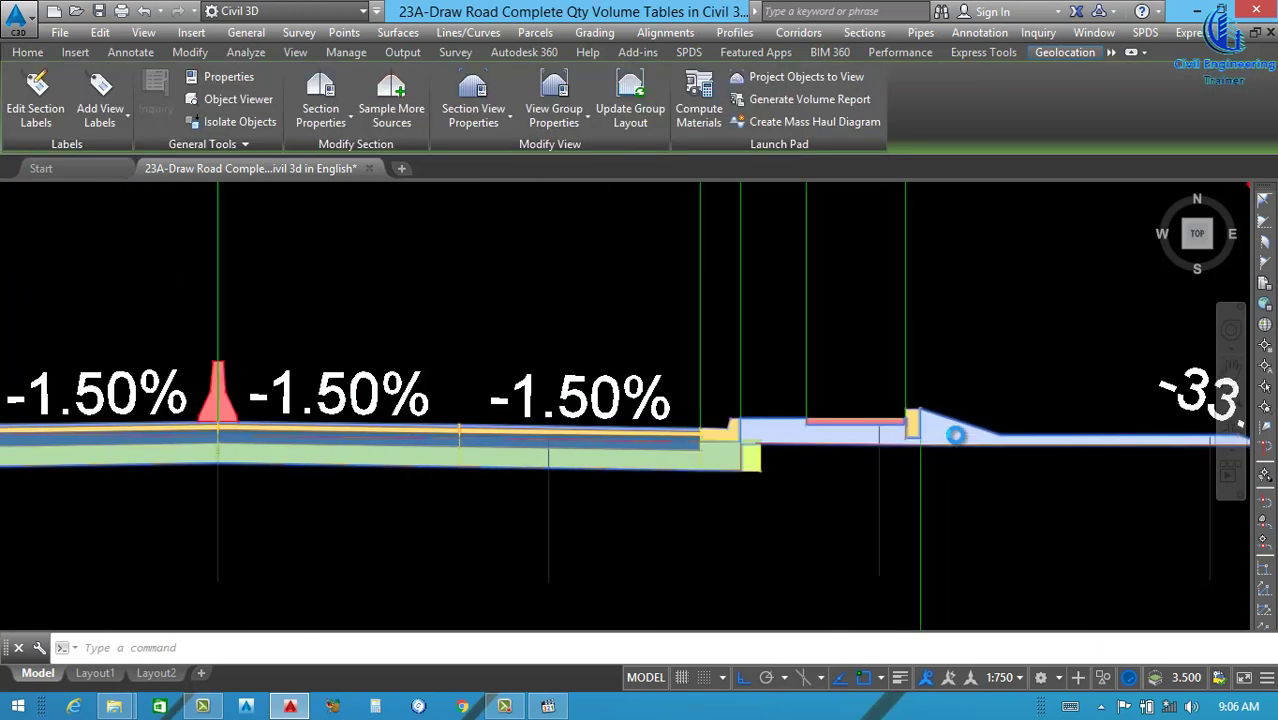
key(Escape)
scroll(848, 444, up, 3)
scroll(848, 444, up, 1)
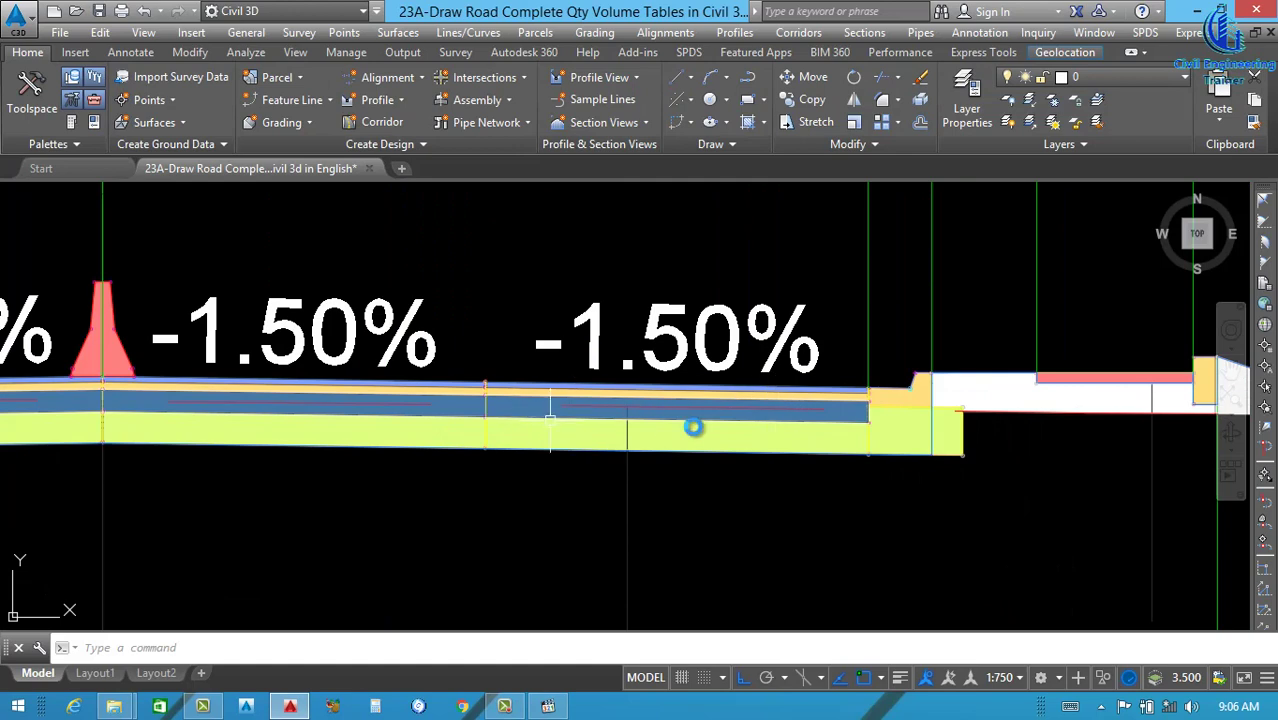
scroll(700, 422, down, 1)
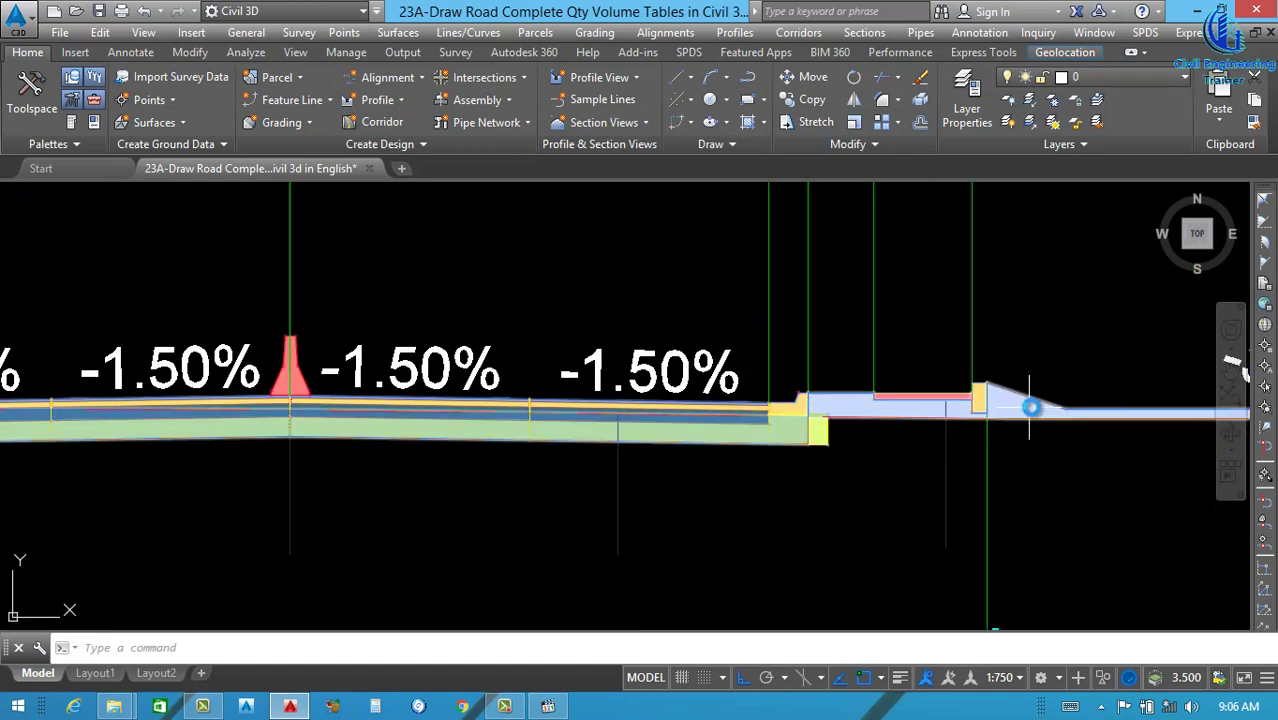
scroll(971, 412, up, 4)
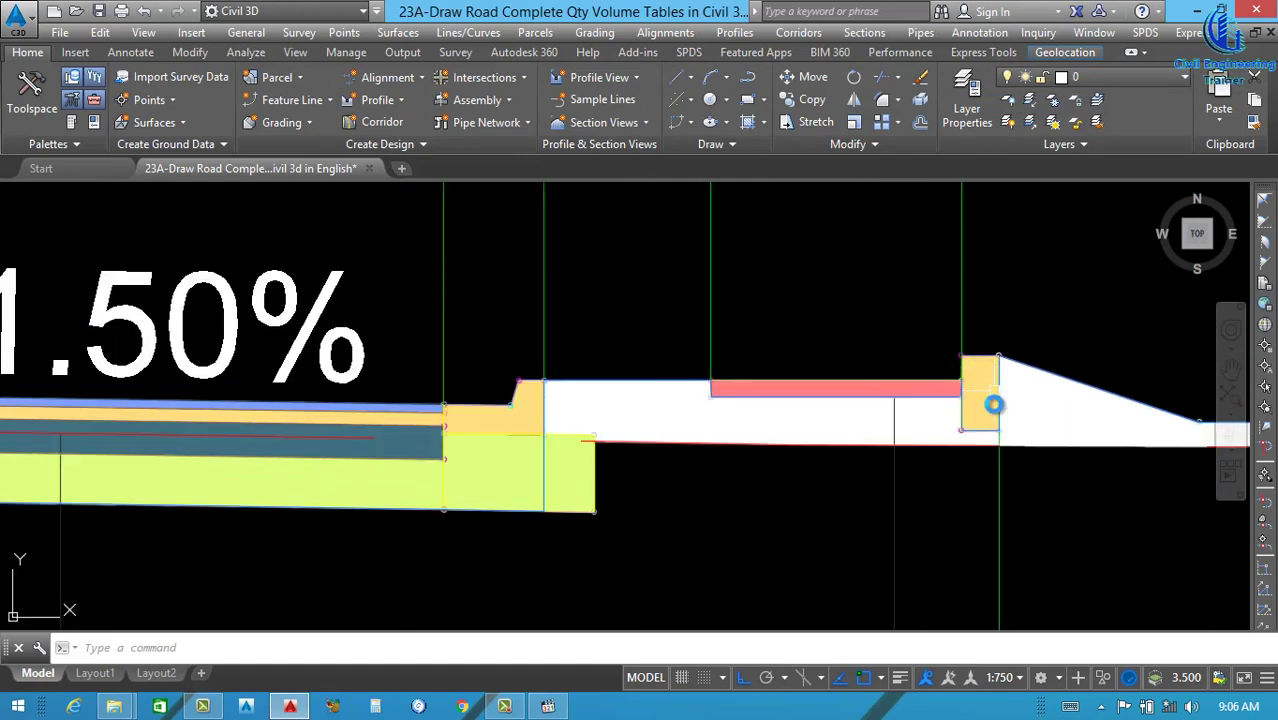
- Inspect the material fills on the opposite curb and sidewalk of the section, and check another station's section view
scroll(887, 436, down, 5)
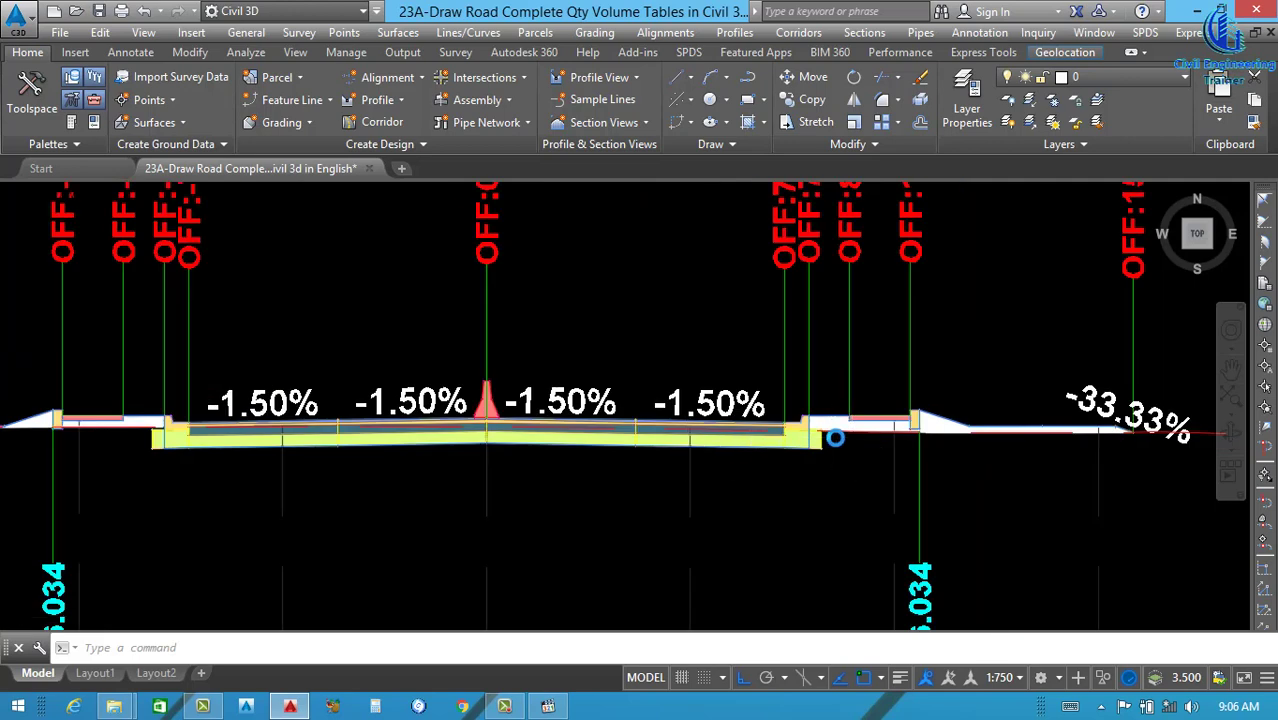
scroll(835, 437, down, 3)
scroll(599, 434, up, 9)
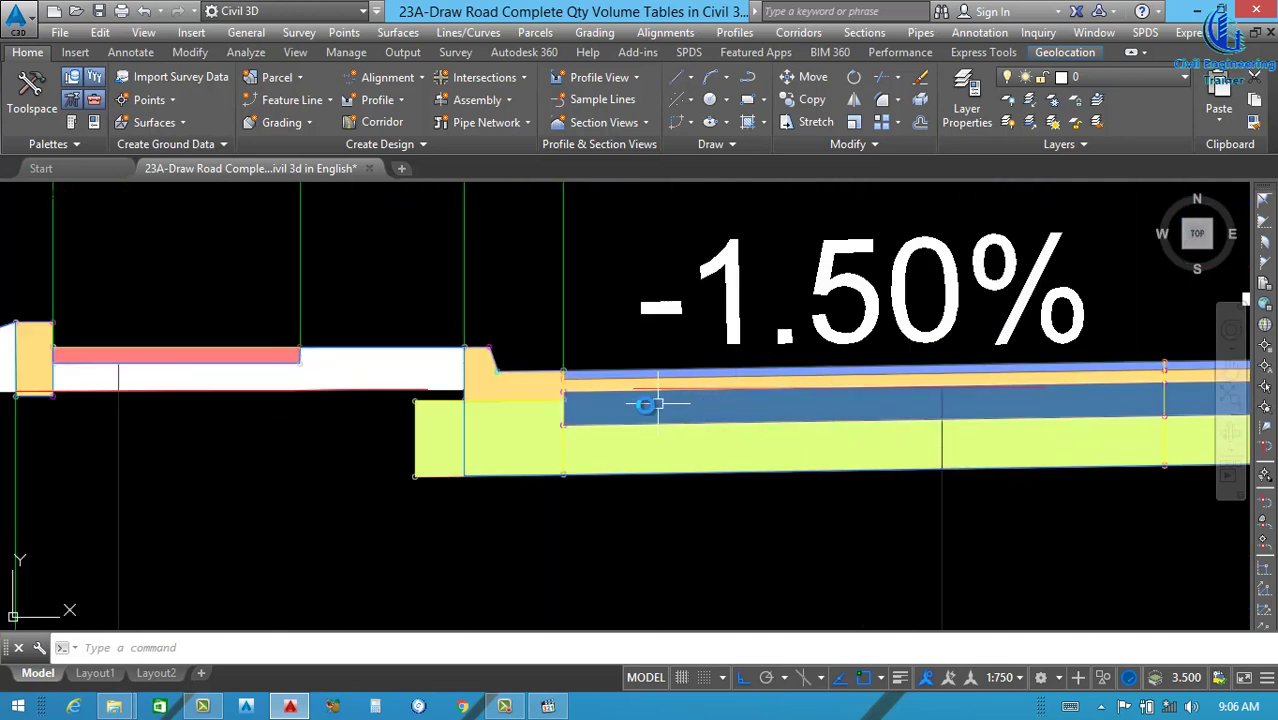
scroll(379, 374, down, 5)
scroll(334, 365, up, 2)
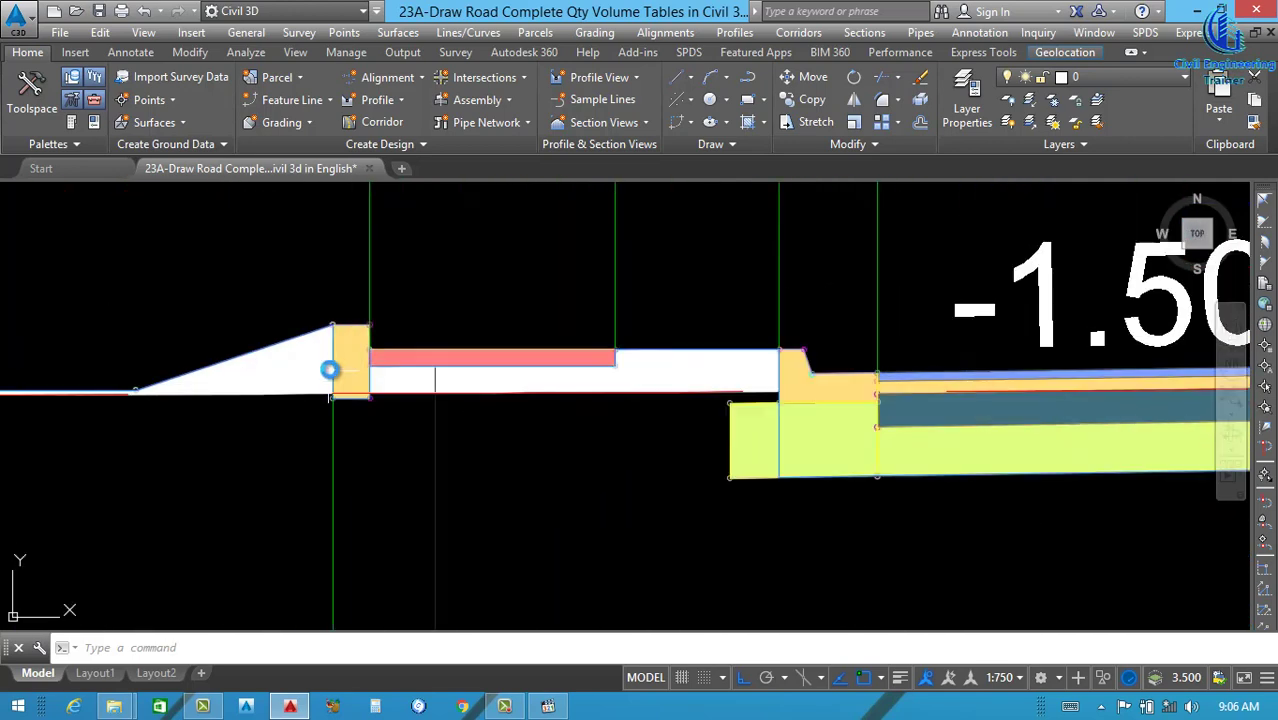
scroll(445, 362, down, 2)
scroll(445, 362, down, 12)
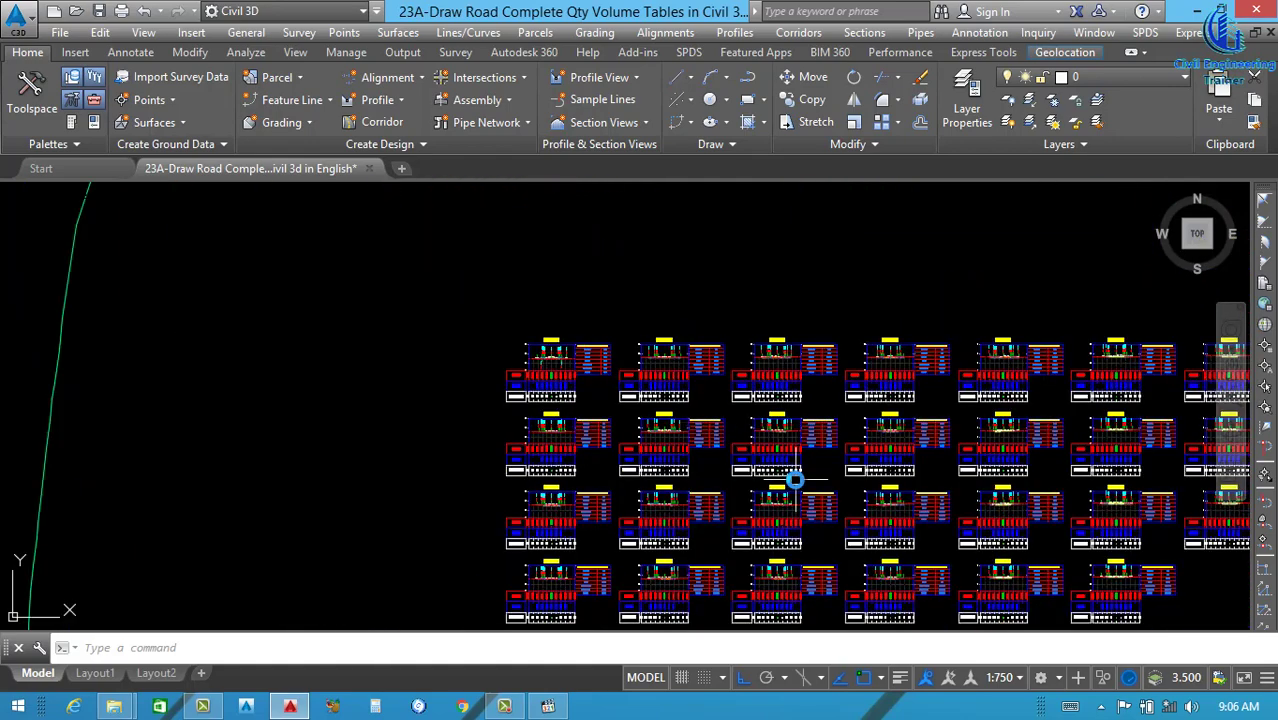
scroll(946, 570, up, 10)
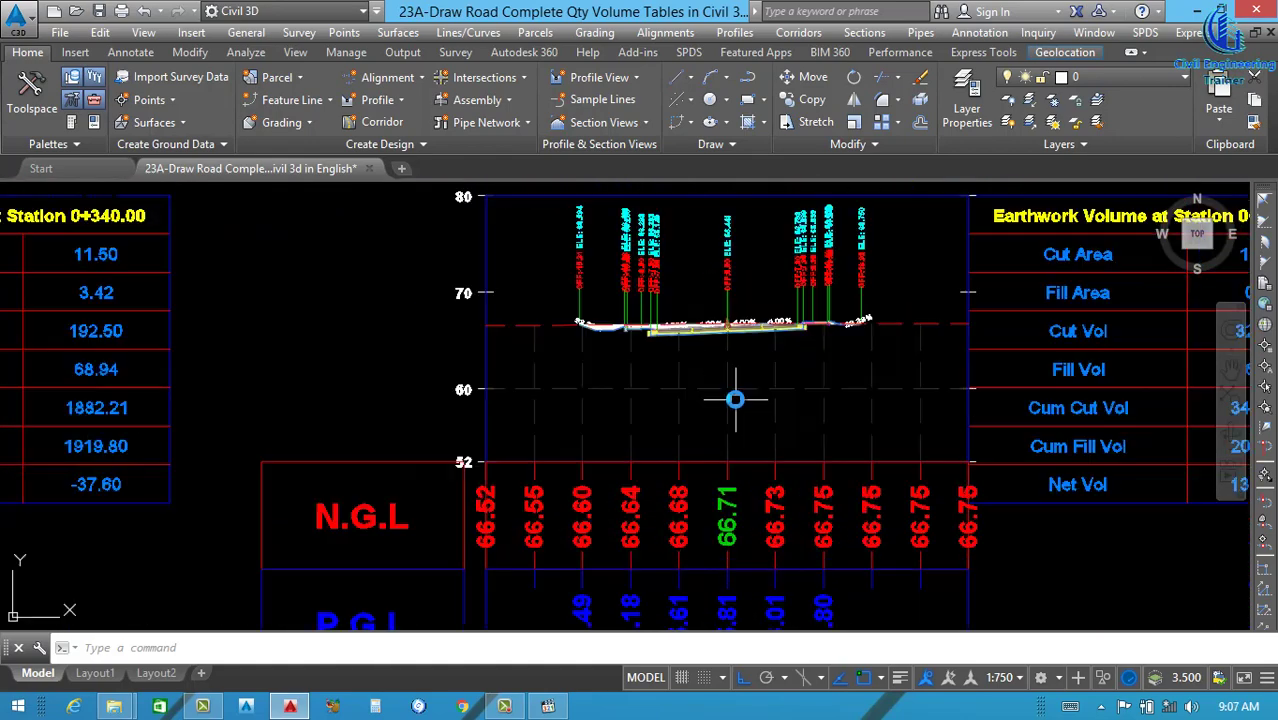
- Examine the pavement, curb, sidewalk and barrier fills across the full width of this station's section view
scroll(705, 328, up, 5)
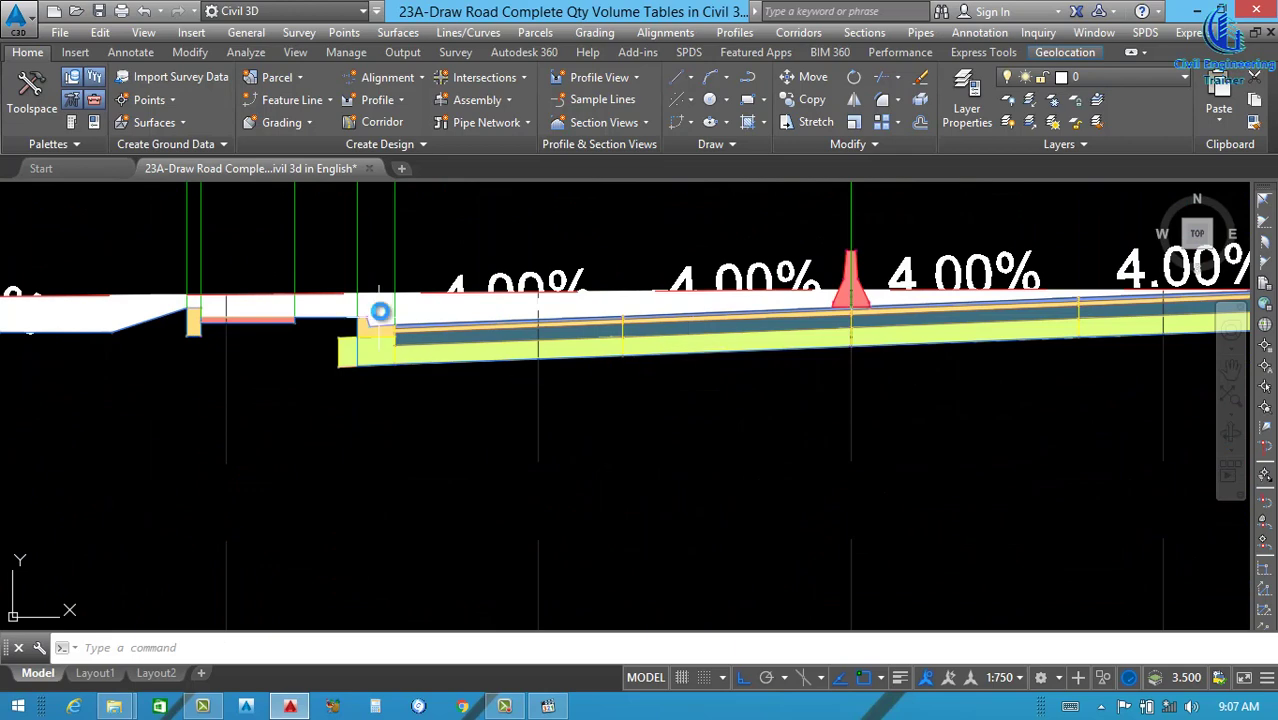
scroll(459, 388, down, 4)
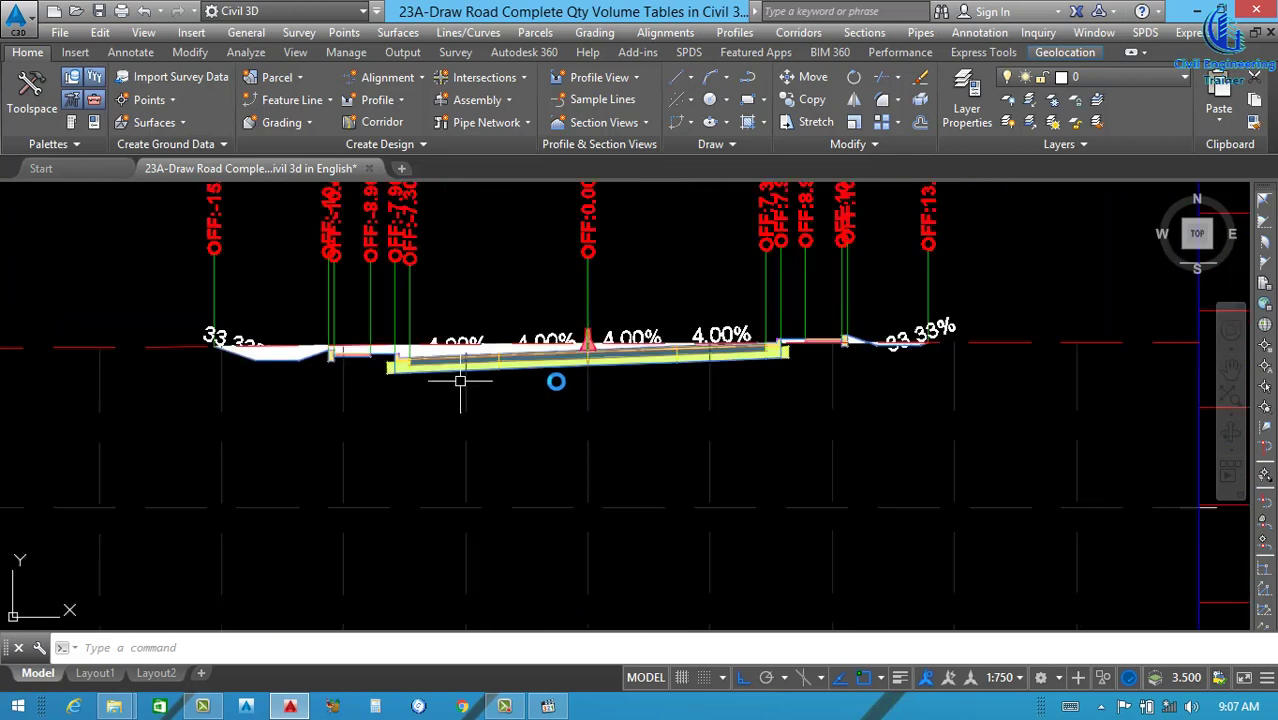
scroll(695, 372, up, 5)
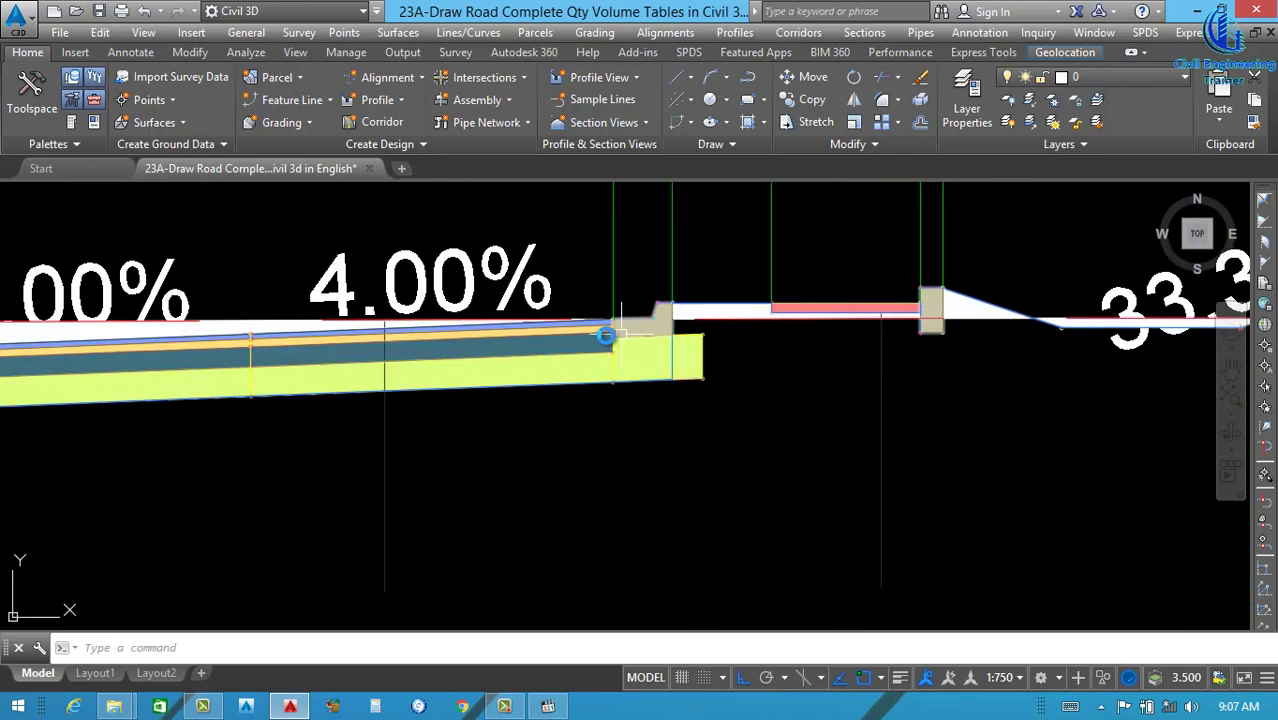
middle_drag(606, 338, 930, 360)
scroll(568, 385, down, 2)
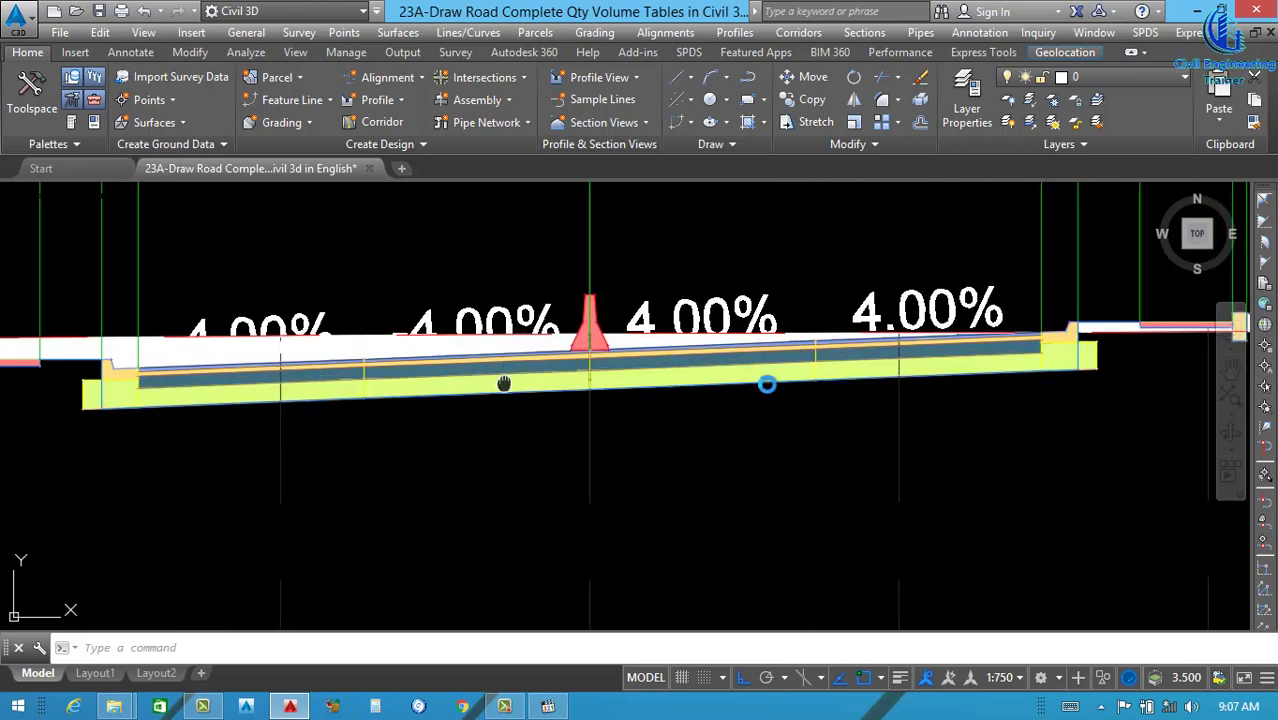
scroll(774, 394, up, 2)
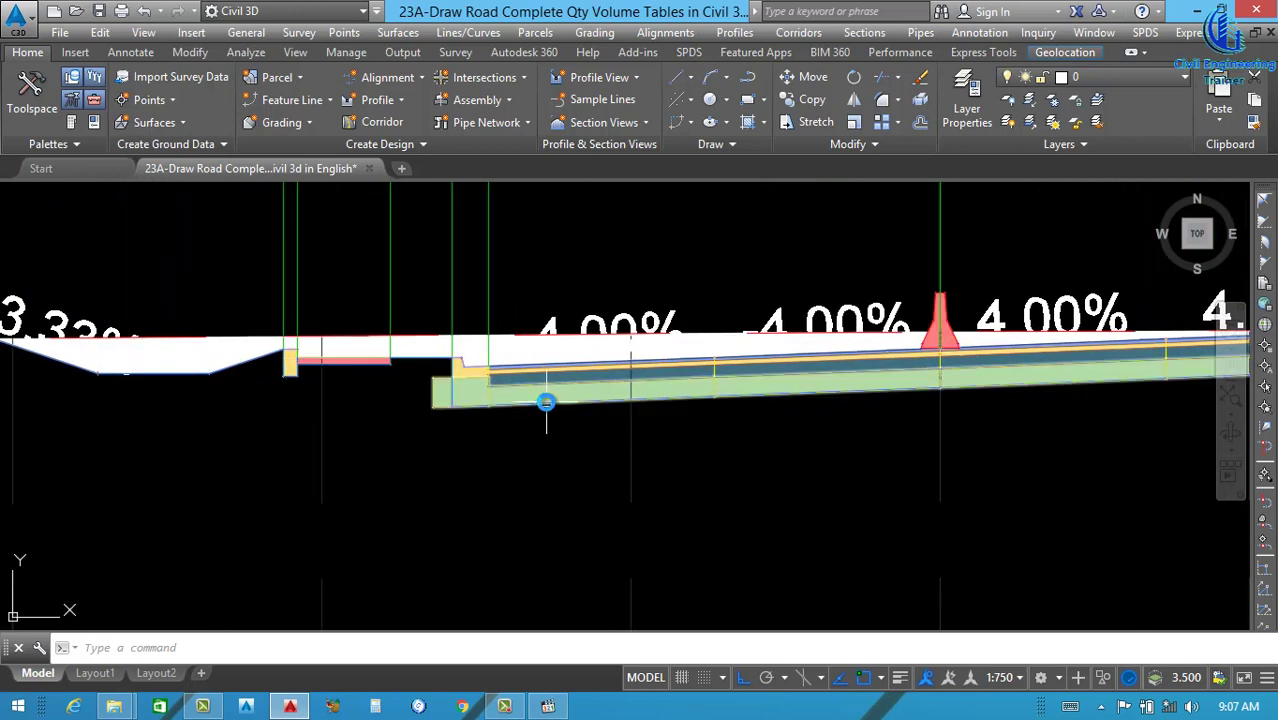
scroll(603, 403, down, 8)
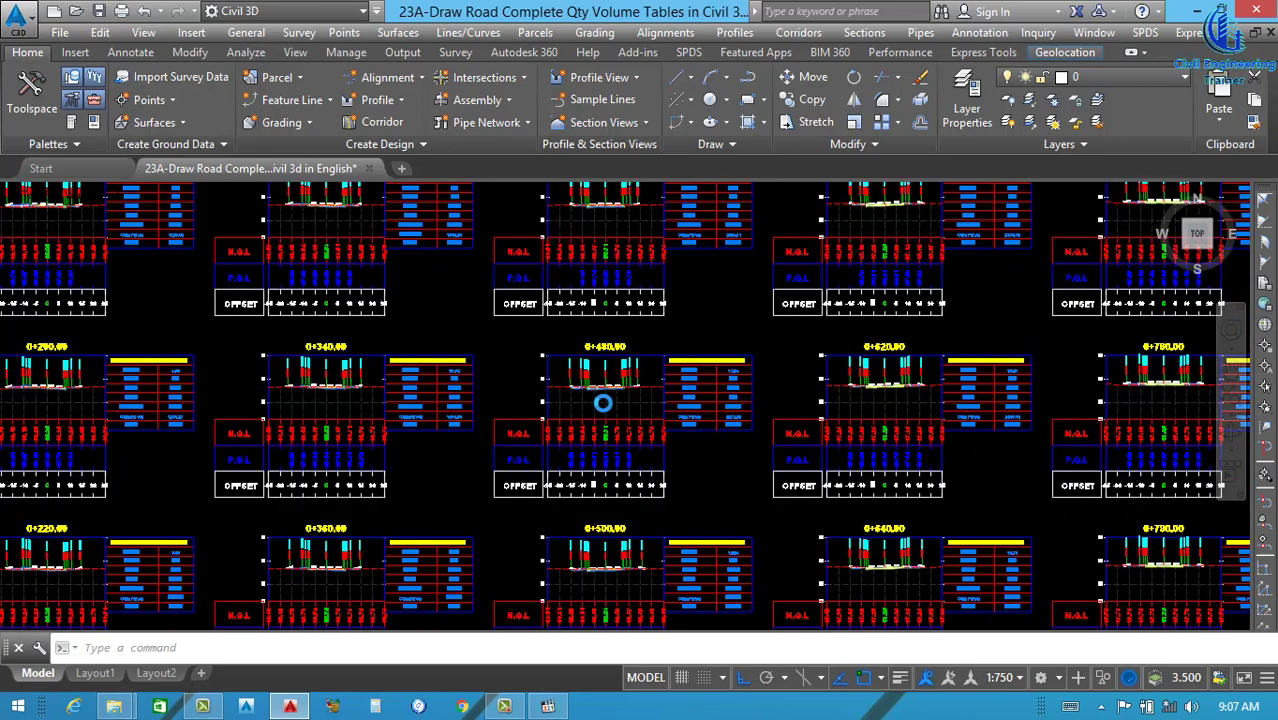
- Start a new material volume table for the sections with the Area and Volume table style
scroll(603, 403, down, 5)
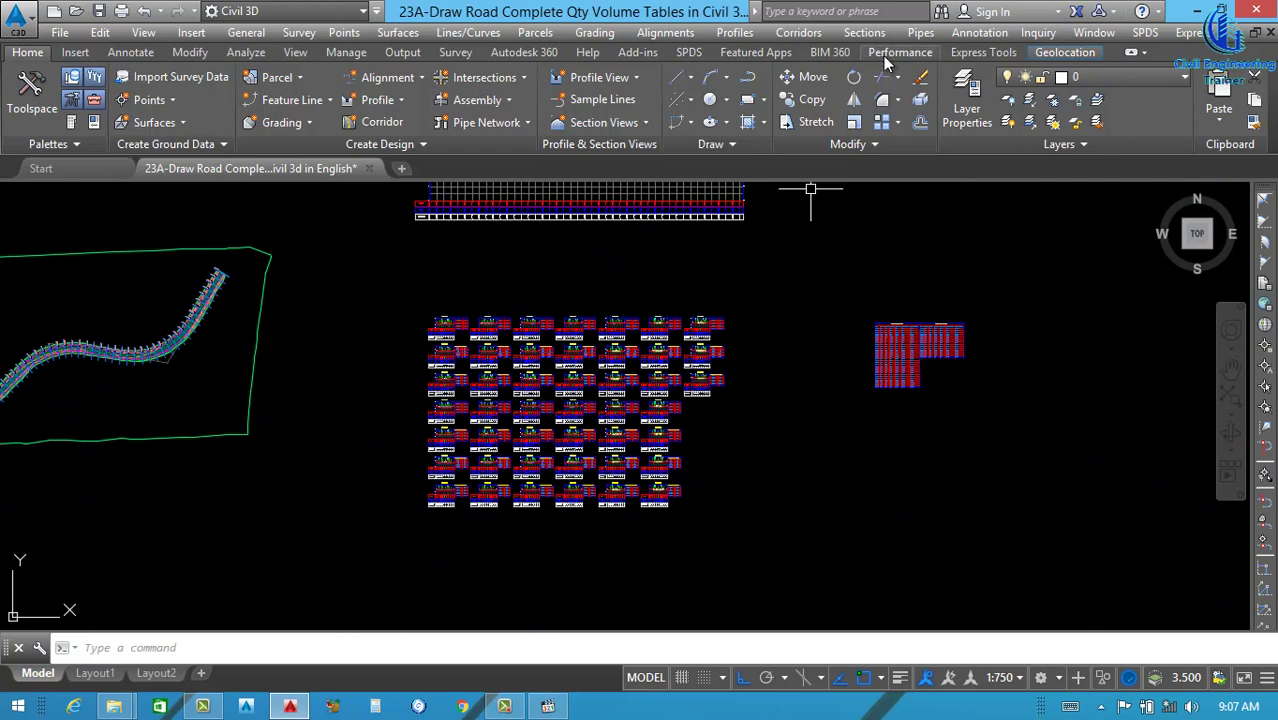
click(864, 33)
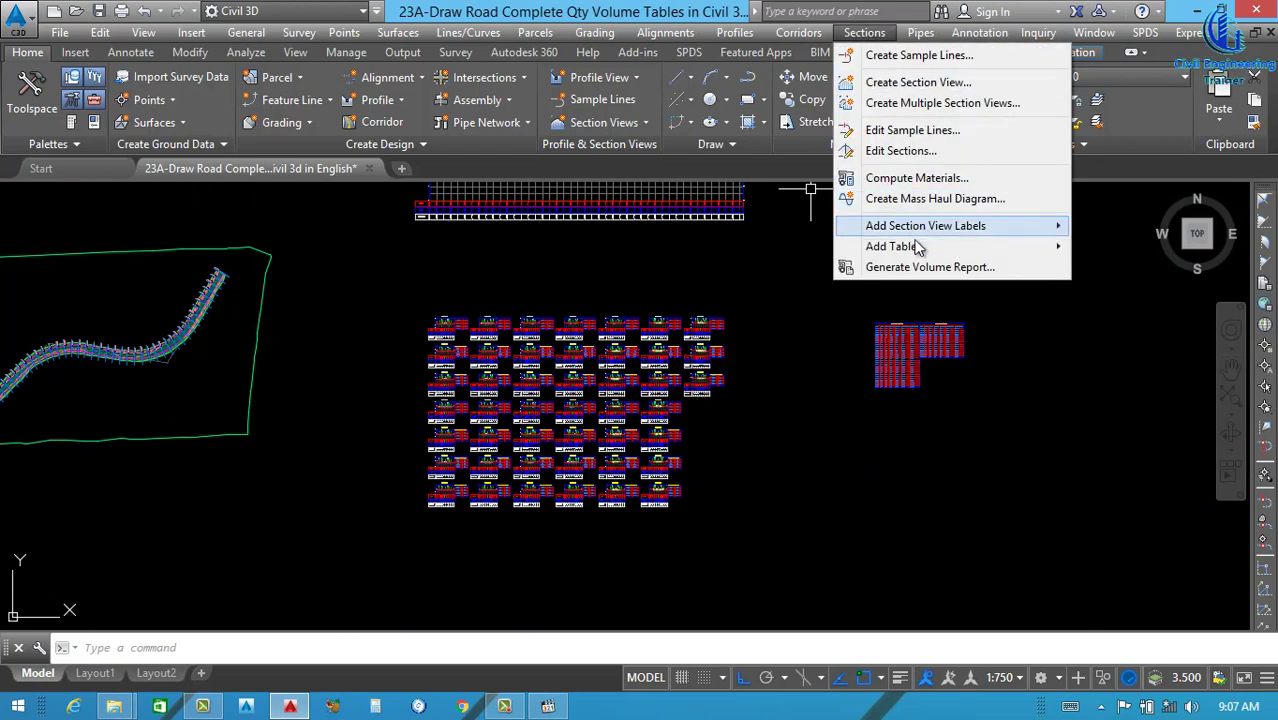
mouse_move(950, 249)
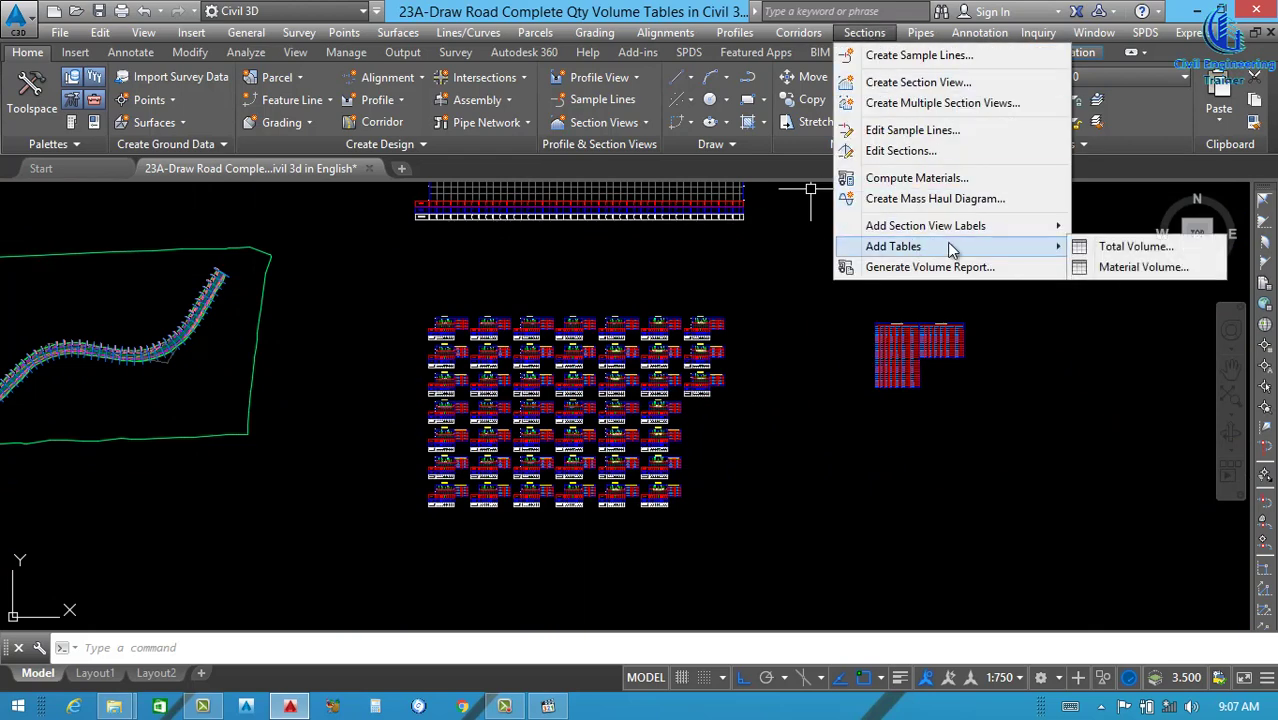
click(1126, 267)
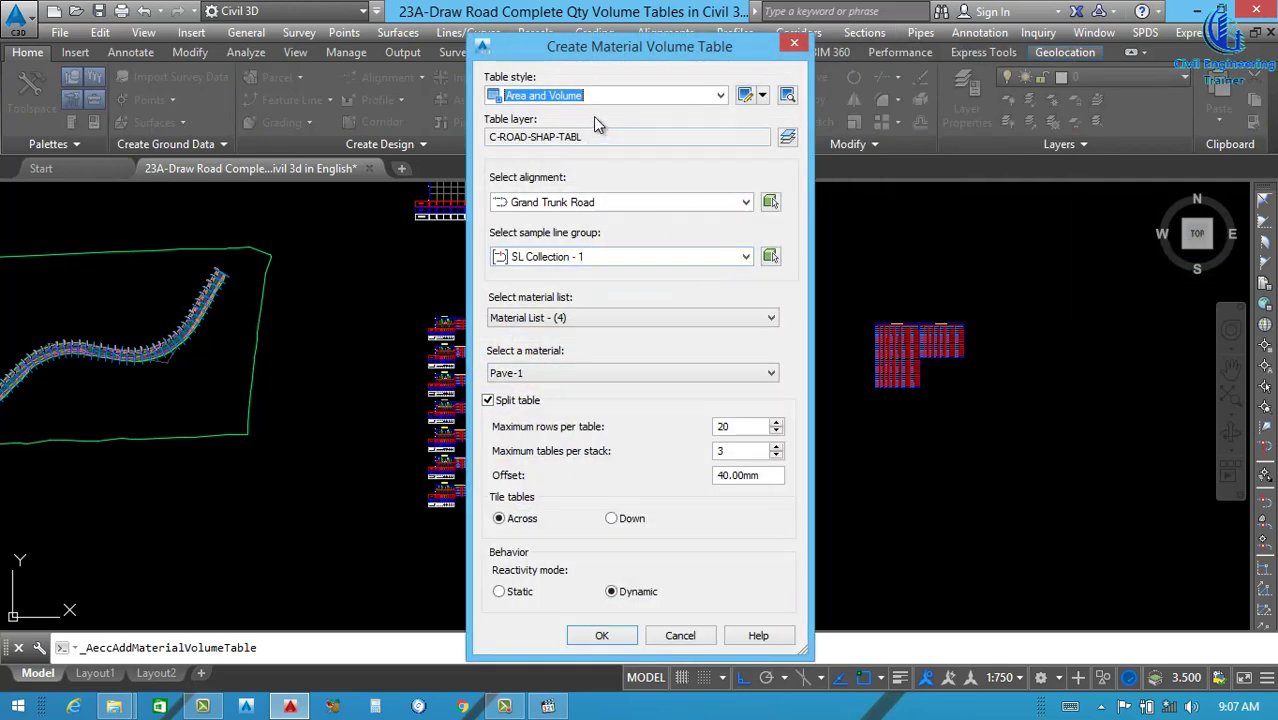
click(625, 98)
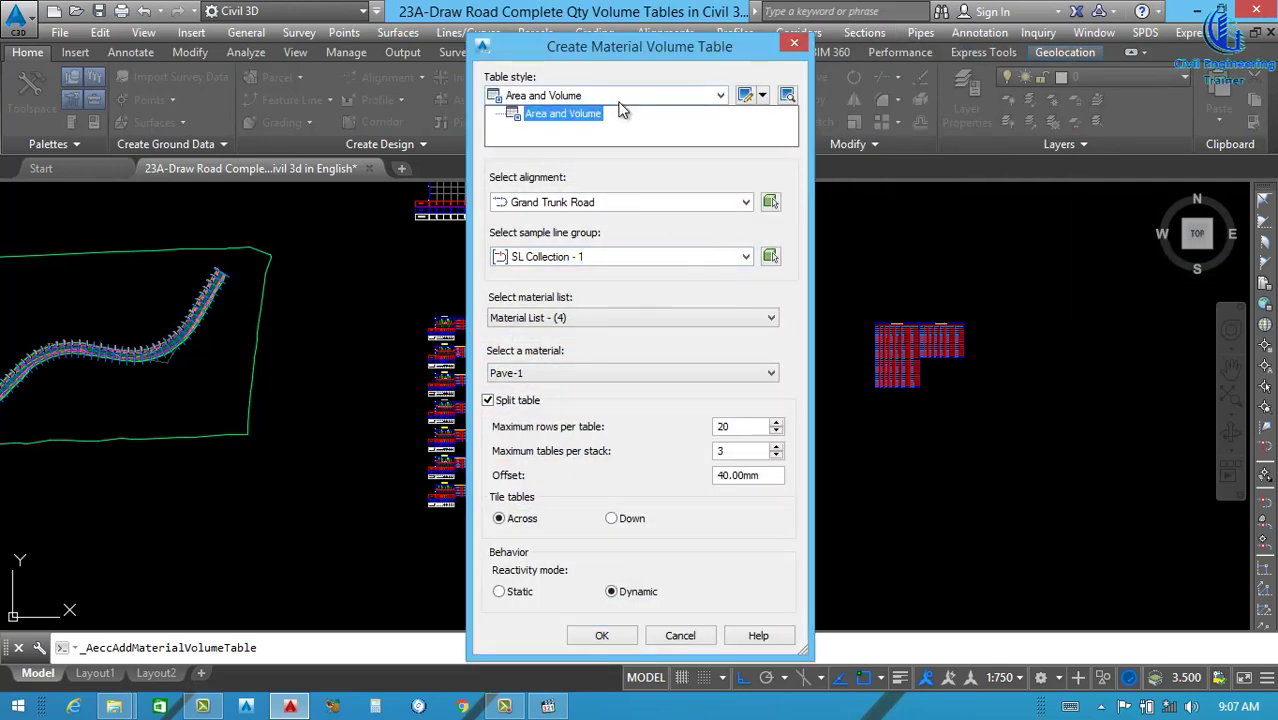
click(563, 116)
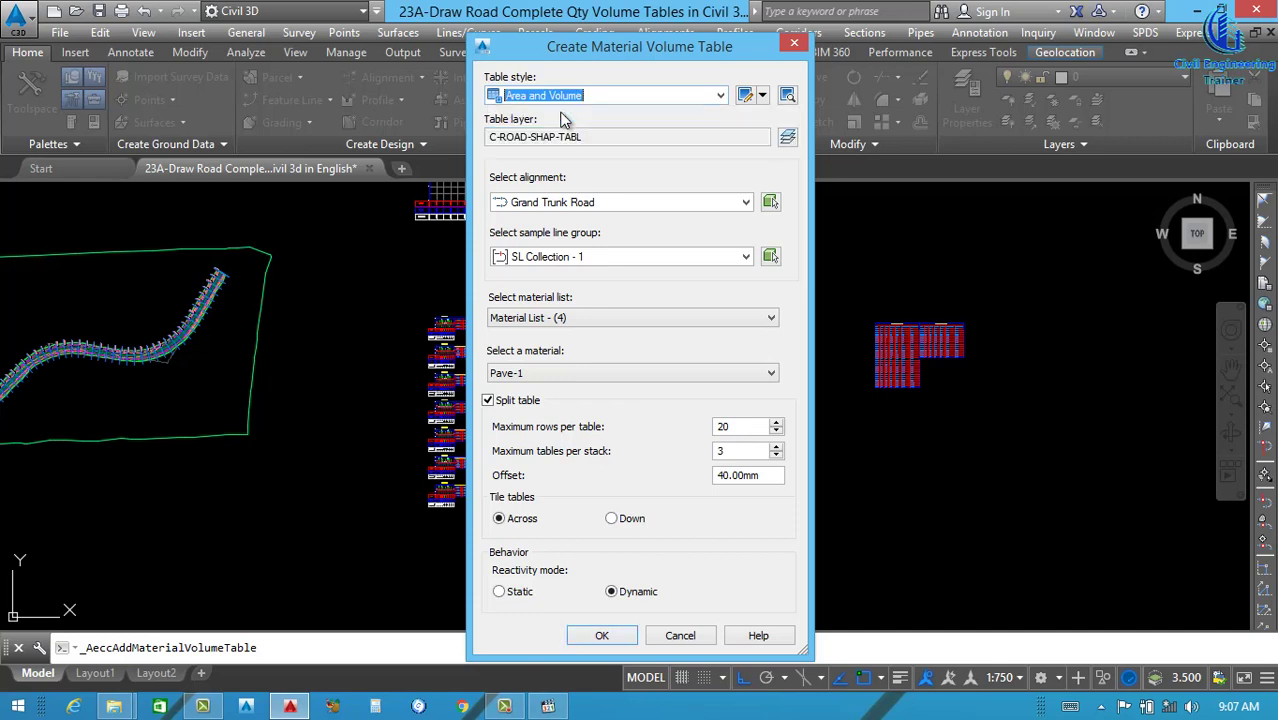
- Create the Pave-1 table for Grand Trunk Road, SL Collection - 1, Material List - (4), with at most 30 rows, below the existing volume table
click(605, 208)
click(591, 254)
click(592, 254)
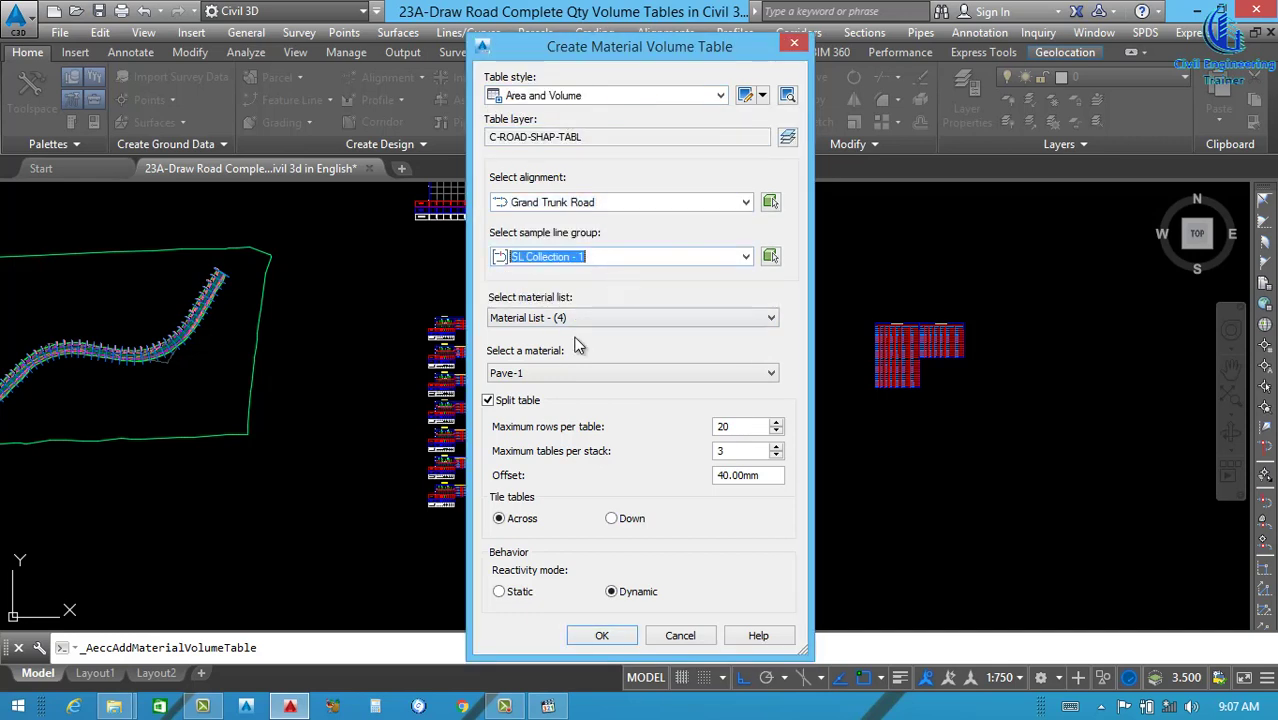
click(607, 318)
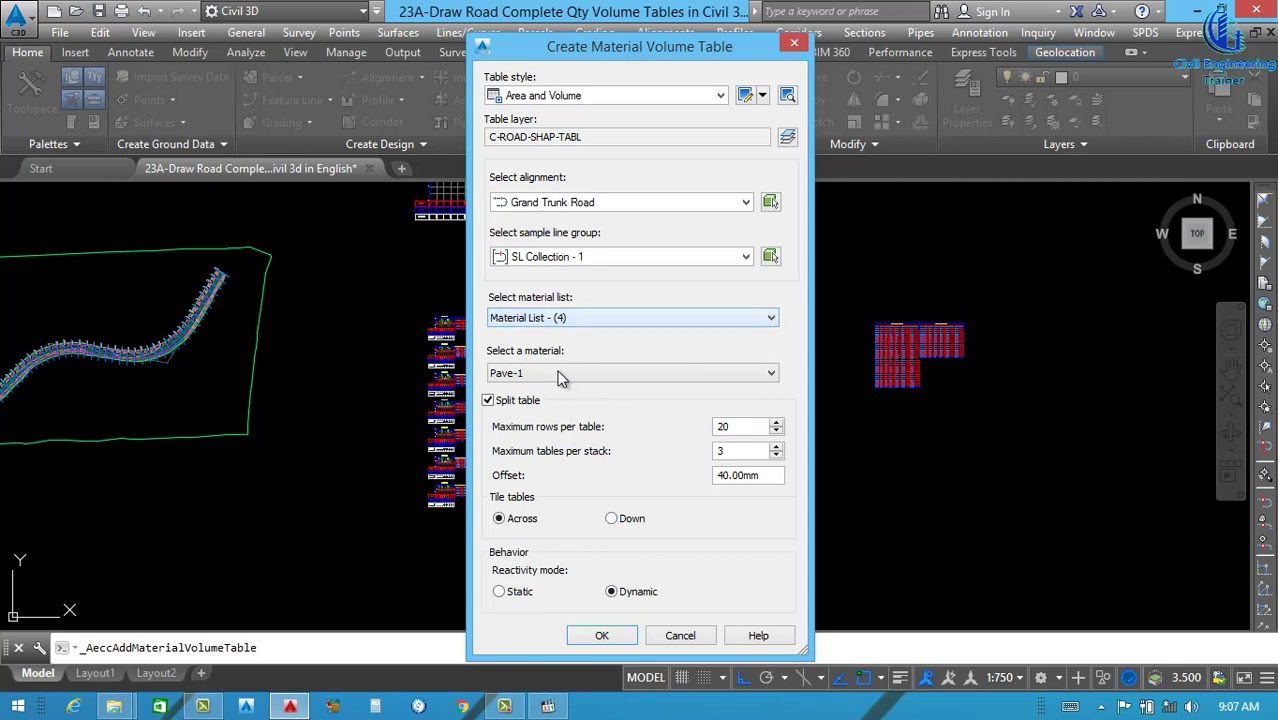
click(605, 372)
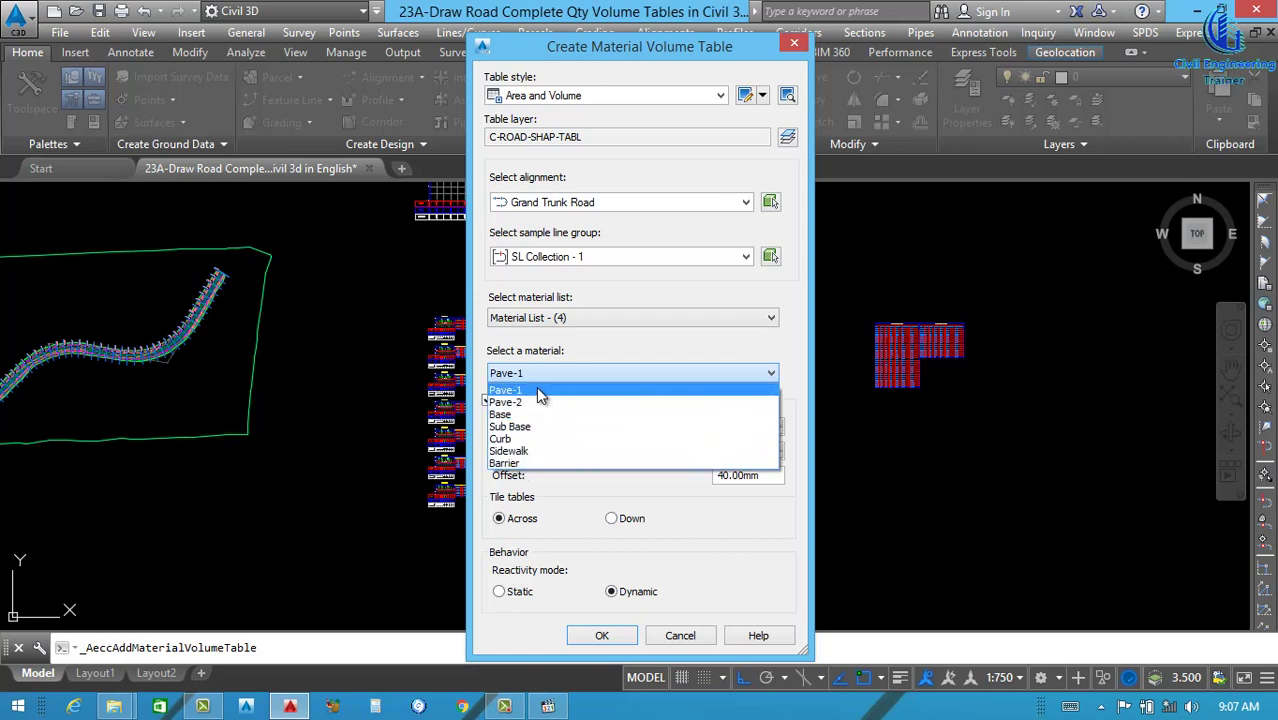
click(536, 389)
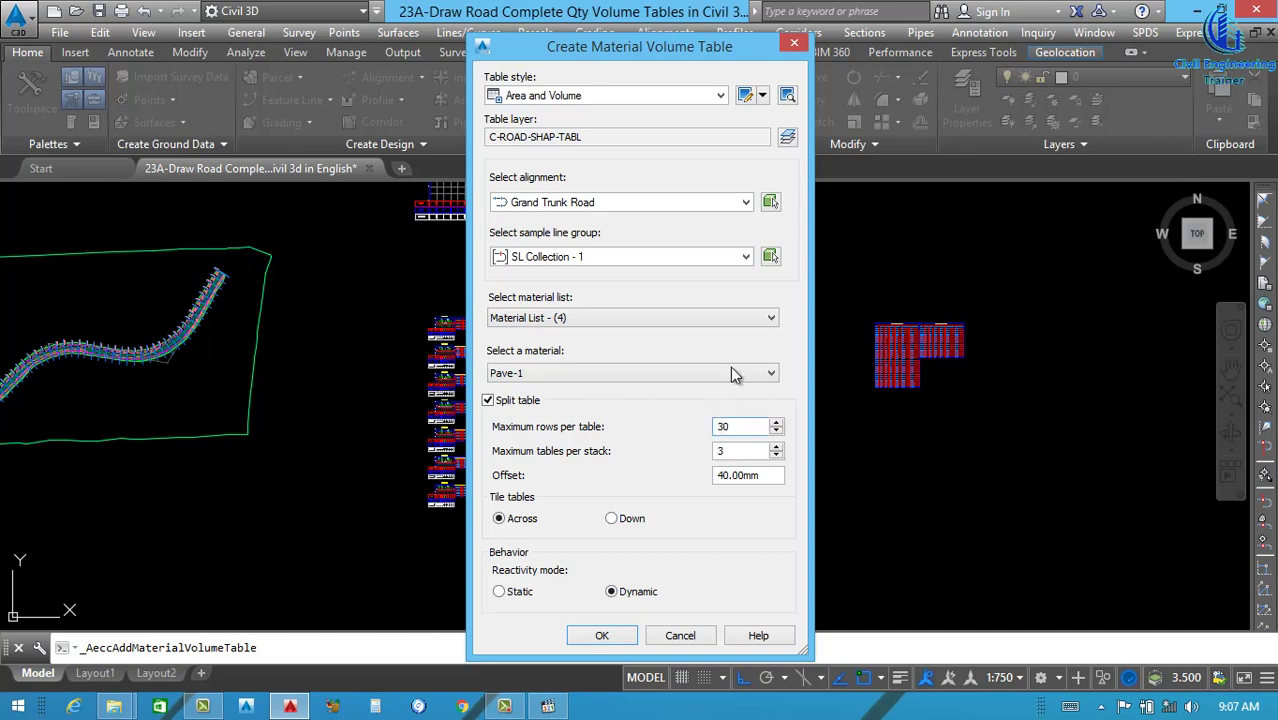
click(602, 636)
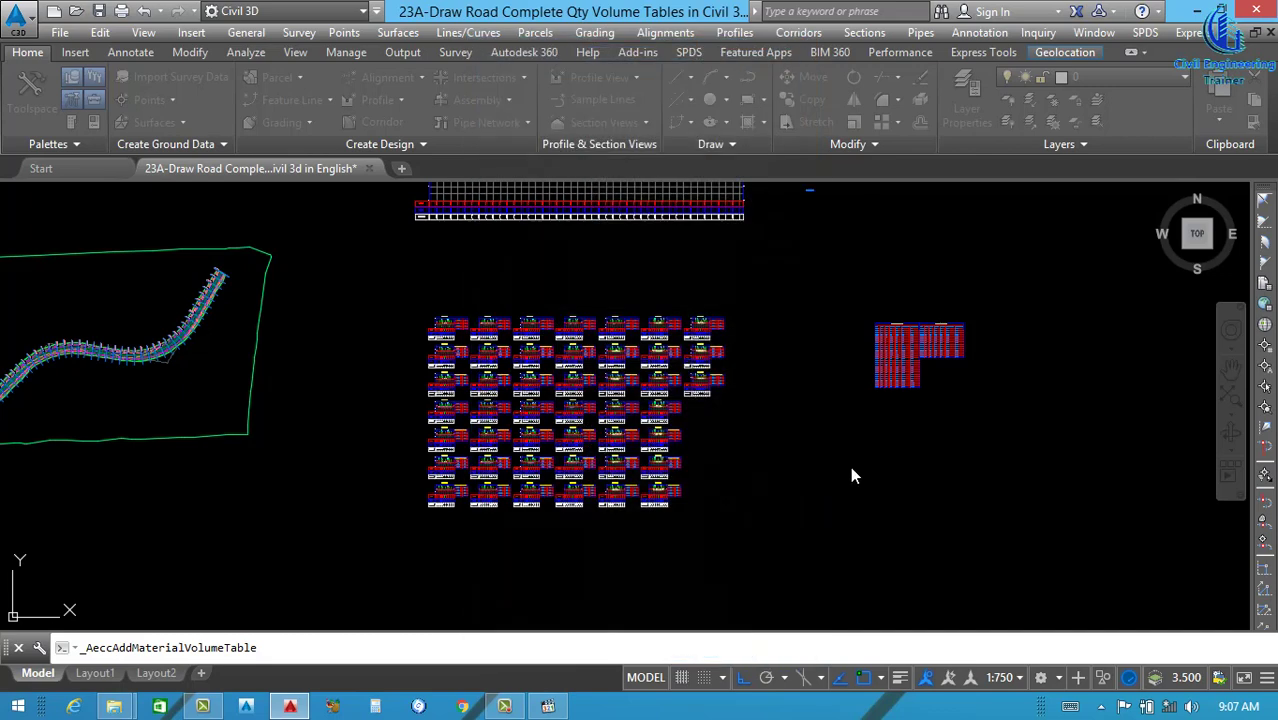
click(879, 438)
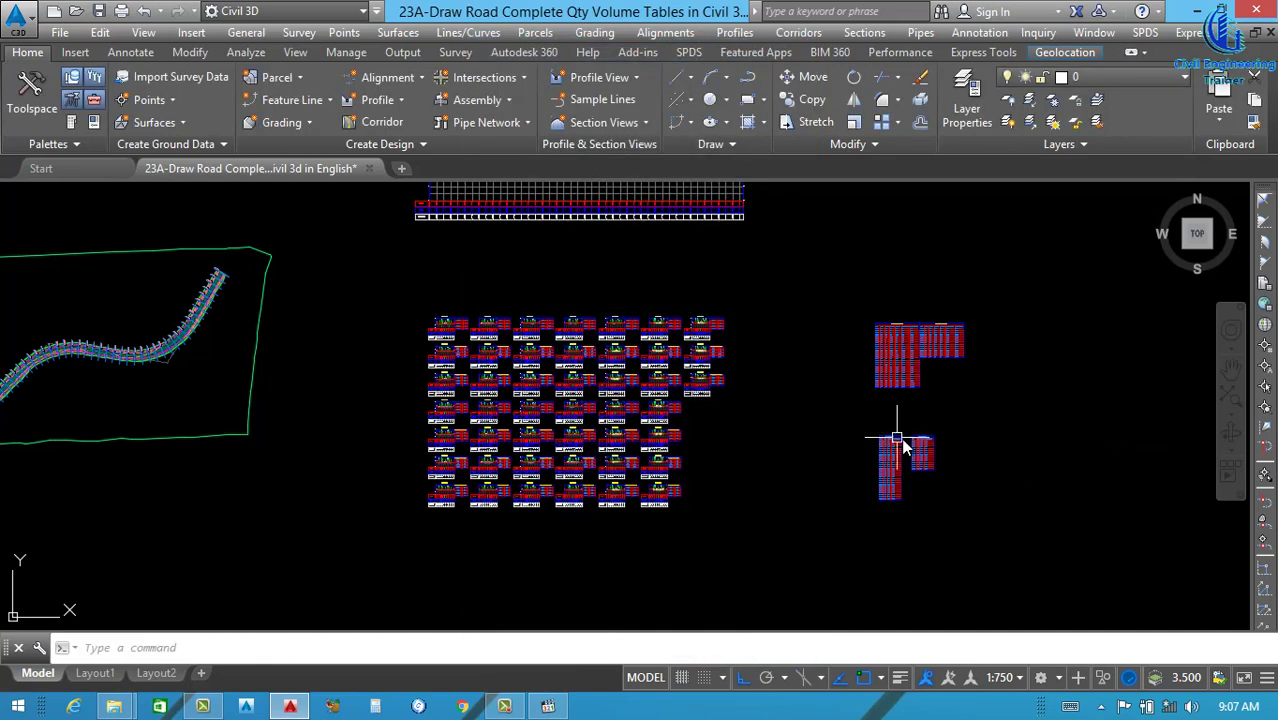
- Move the second part of the split material table flush against the first part's upper corner
scroll(902, 438, up, 5)
scroll(950, 442, up, 4)
click(963, 438)
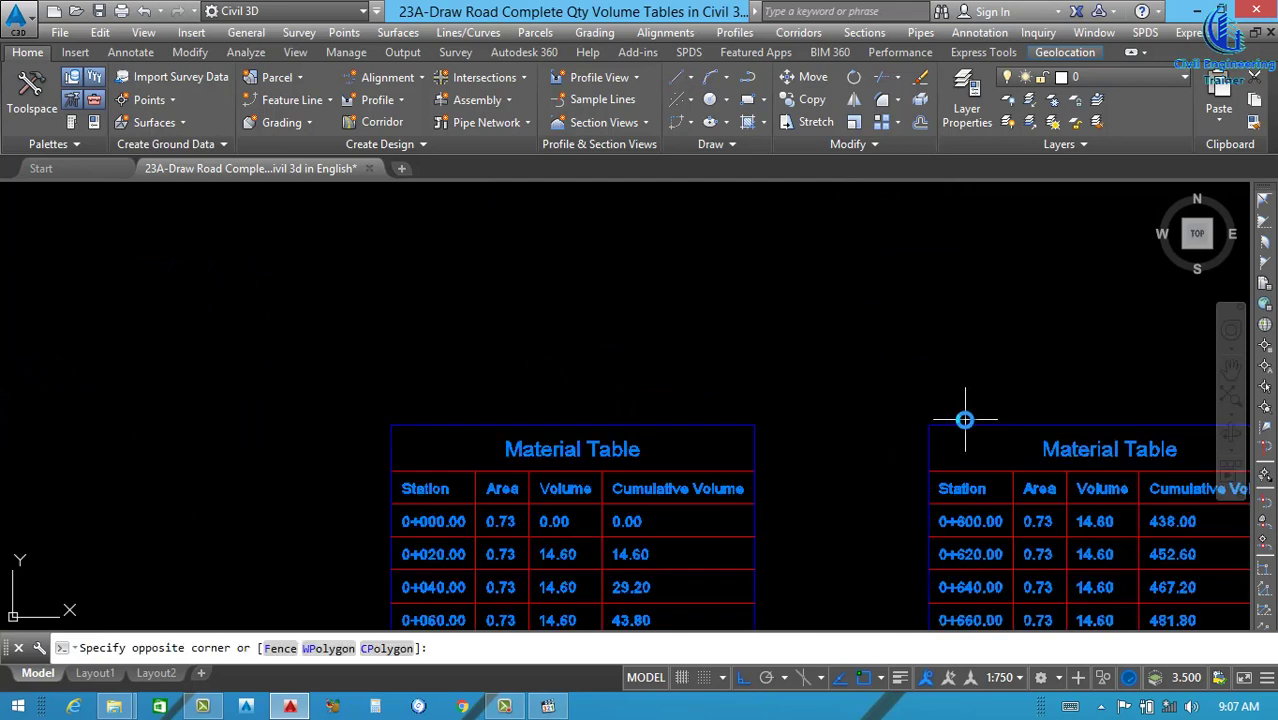
click(927, 422)
click(927, 422)
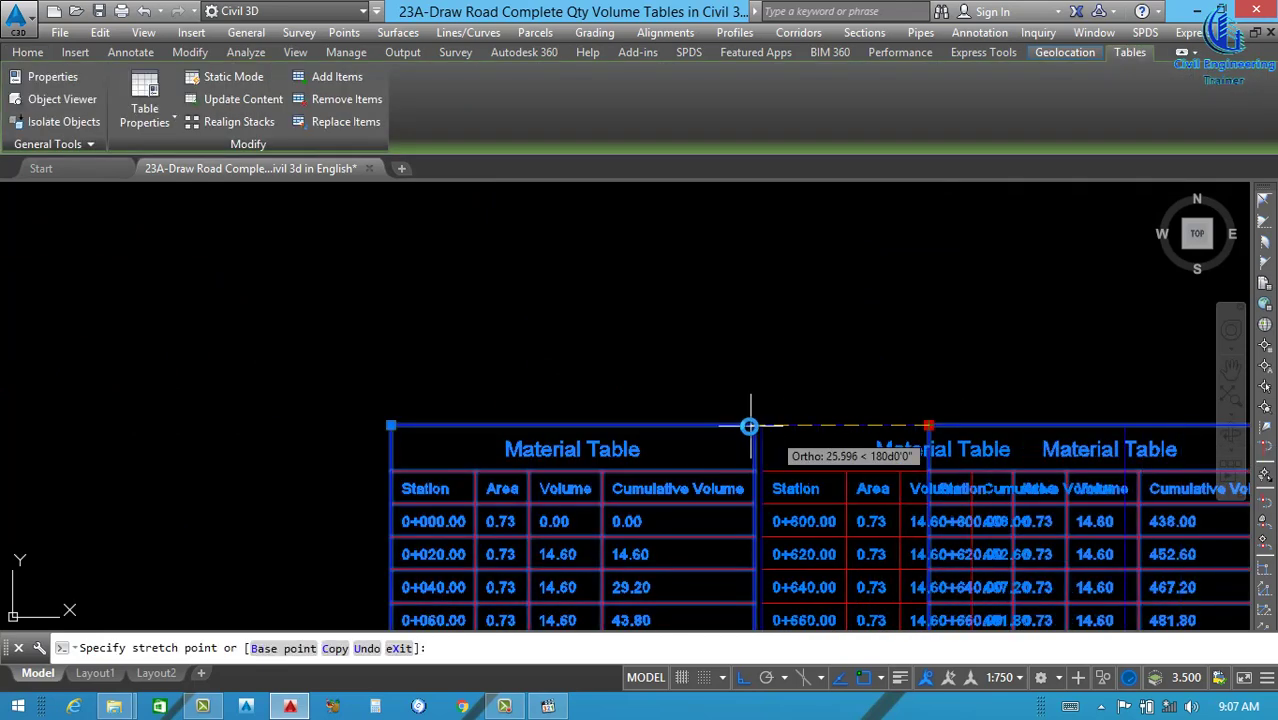
click(755, 426)
scroll(689, 457, down, 4)
scroll(689, 457, up, 4)
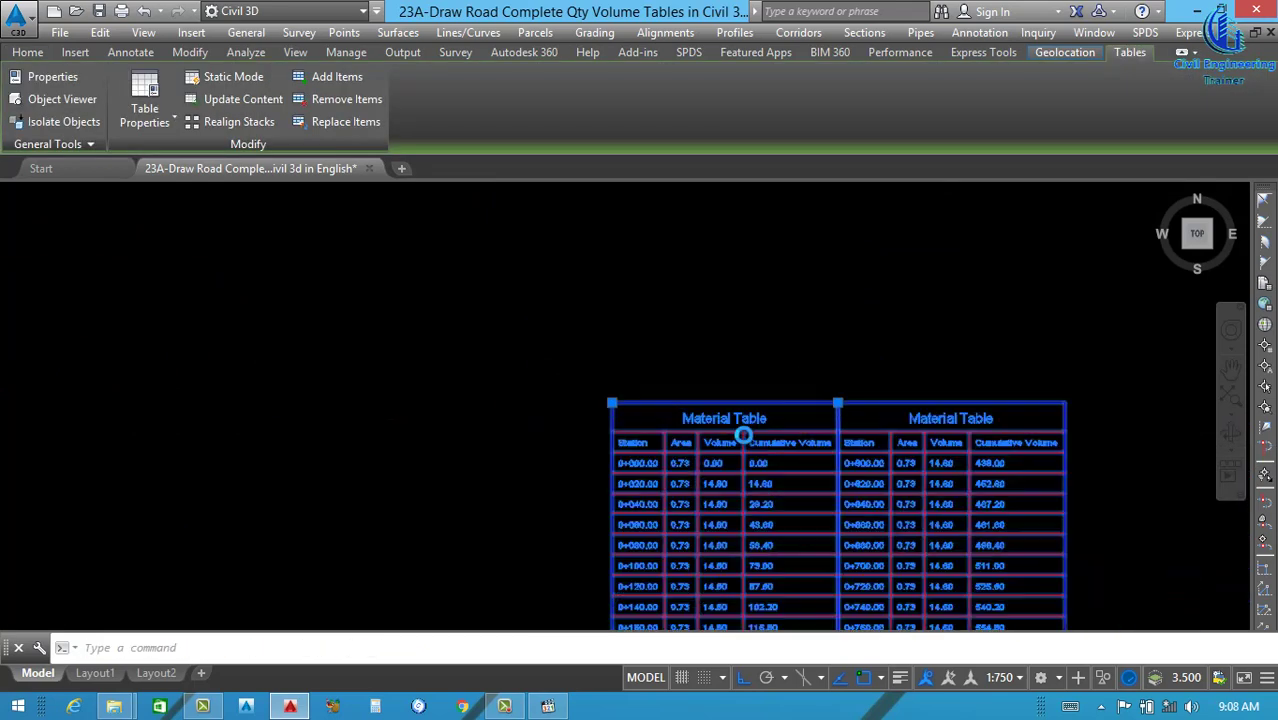
scroll(743, 420, down, 2)
scroll(743, 420, down, 2)
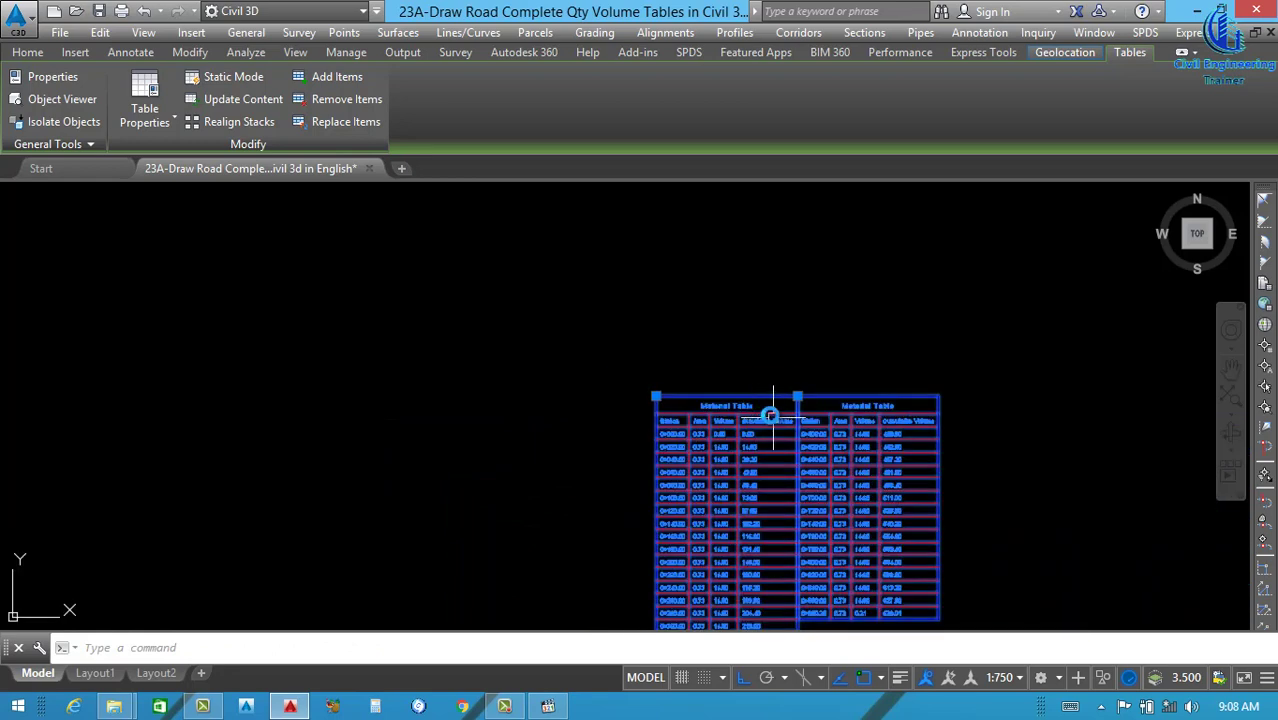
scroll(769, 413, up, 4)
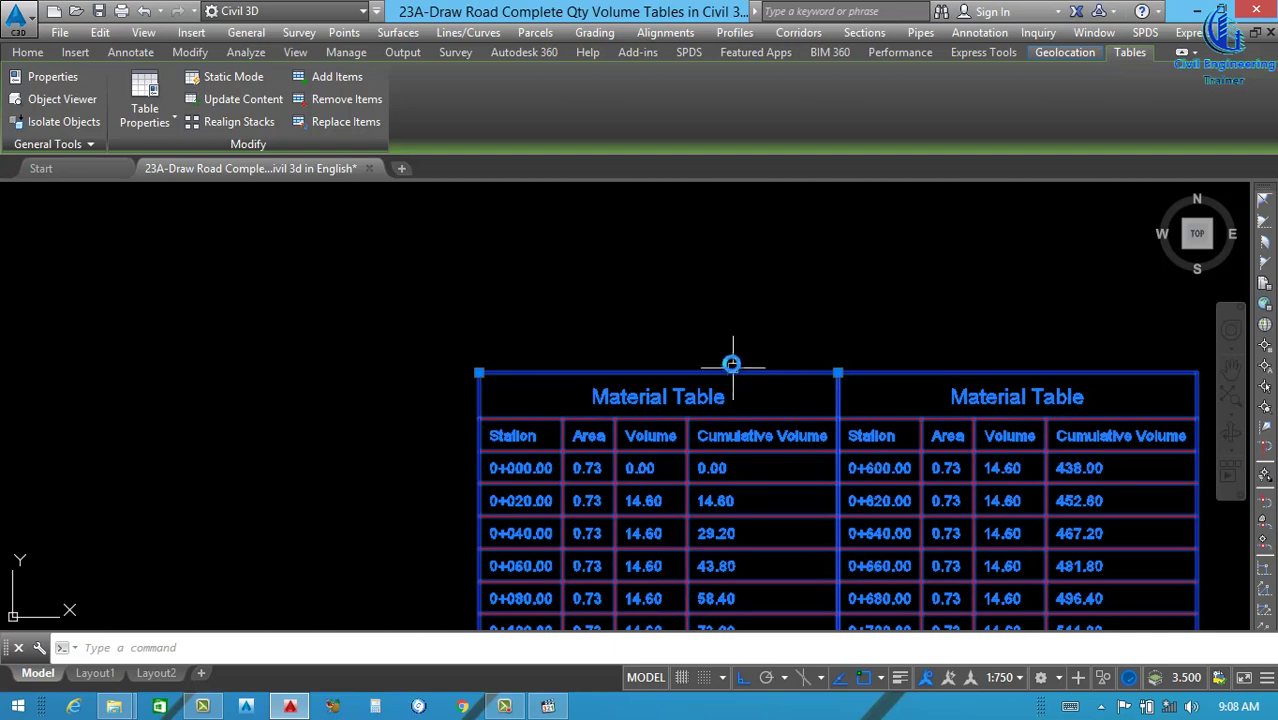
key(Escape)
- Edit the material table's style, replacing the title text Material Table with the Material Name property
click(697, 370)
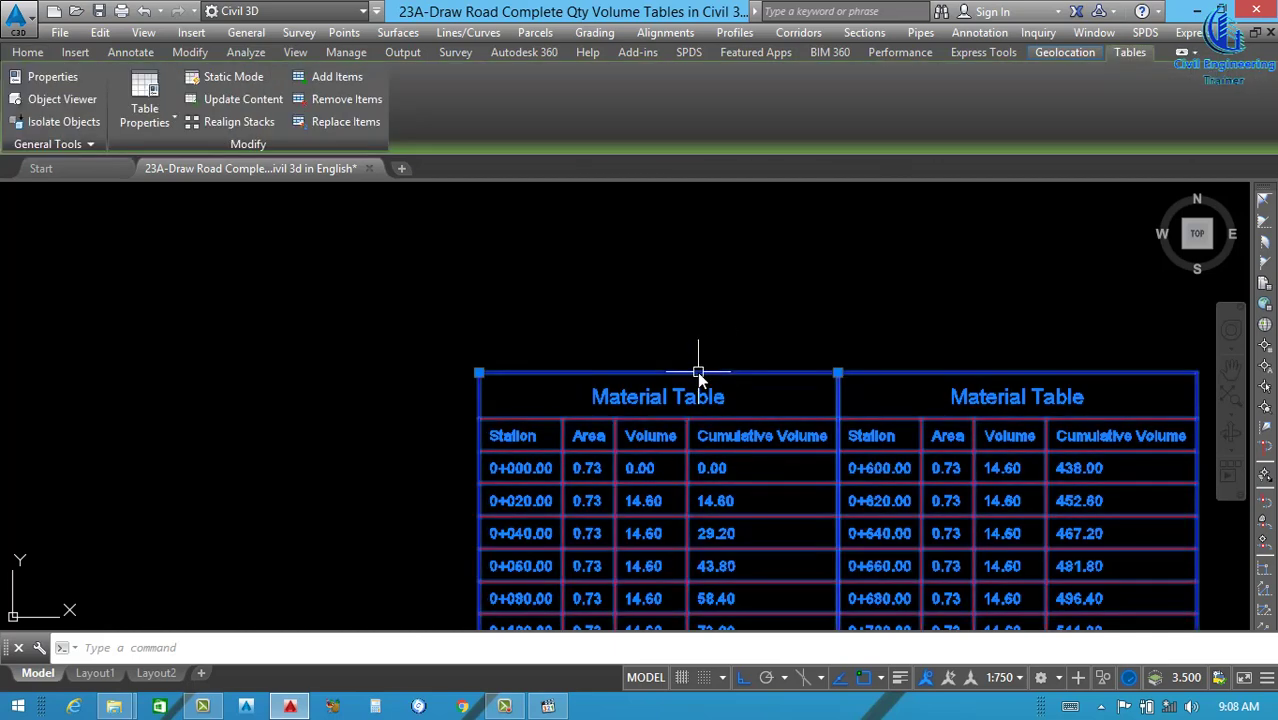
right_click(697, 369)
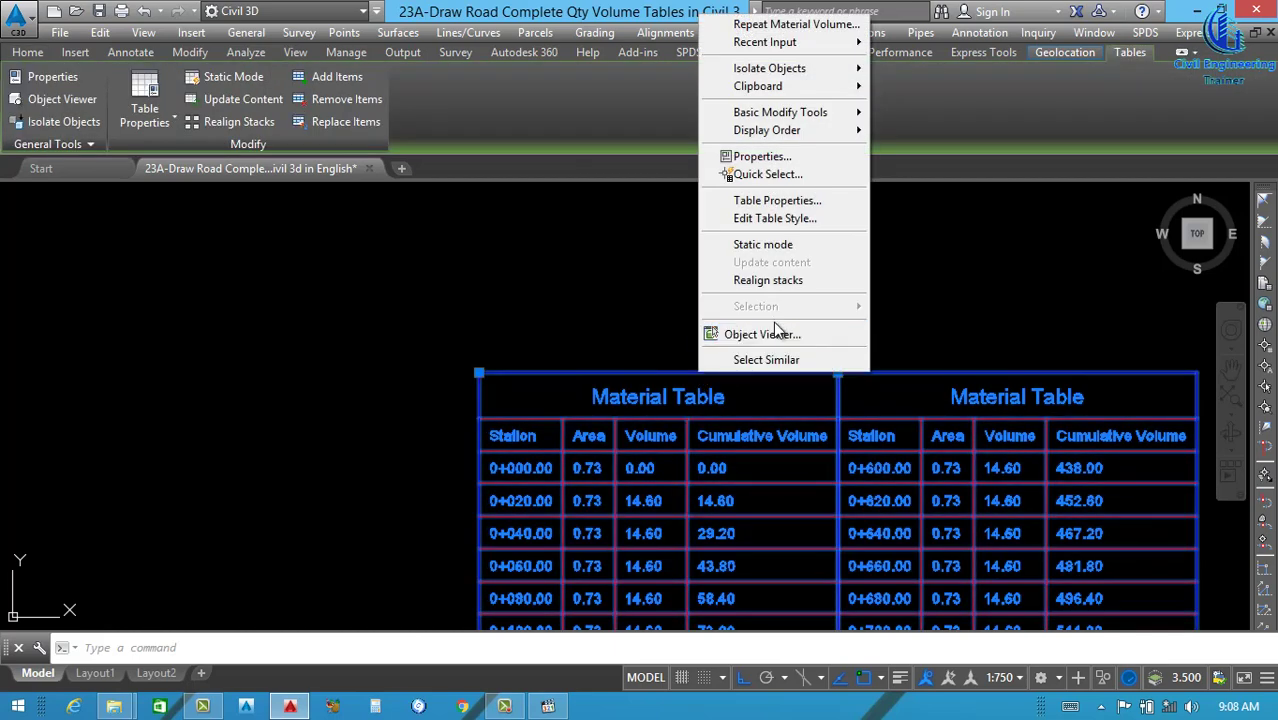
click(775, 221)
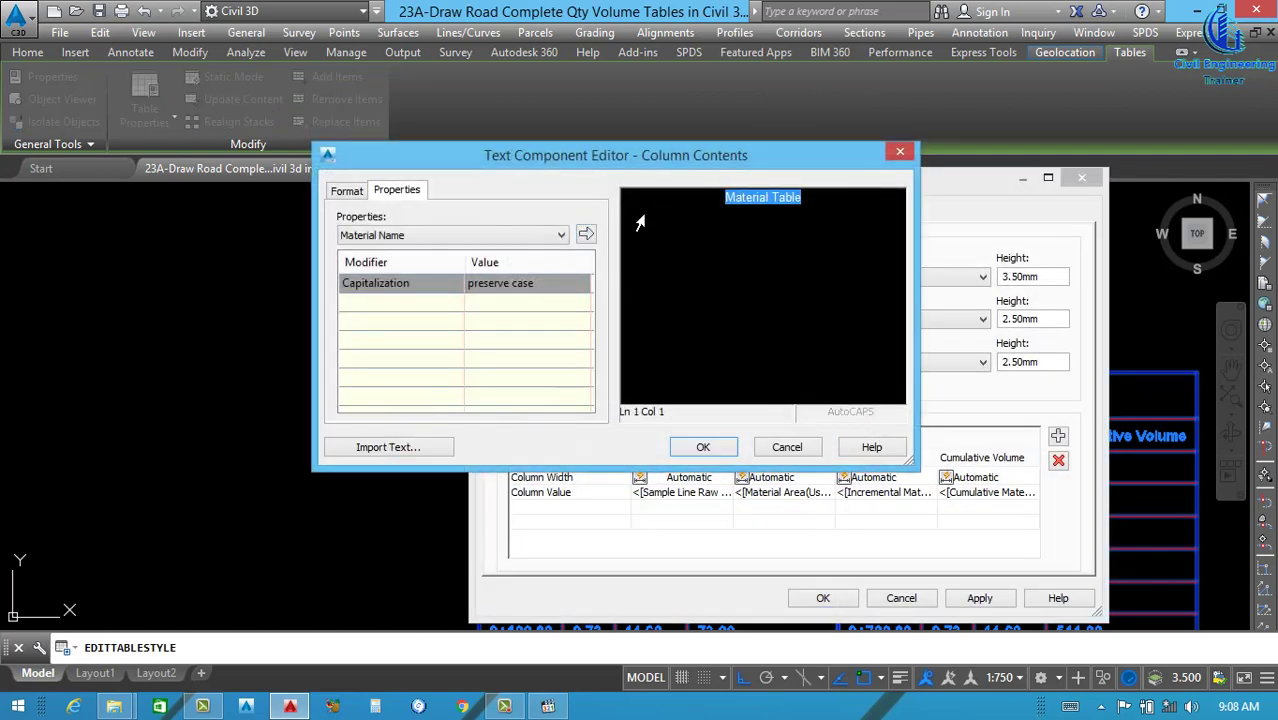
click(476, 238)
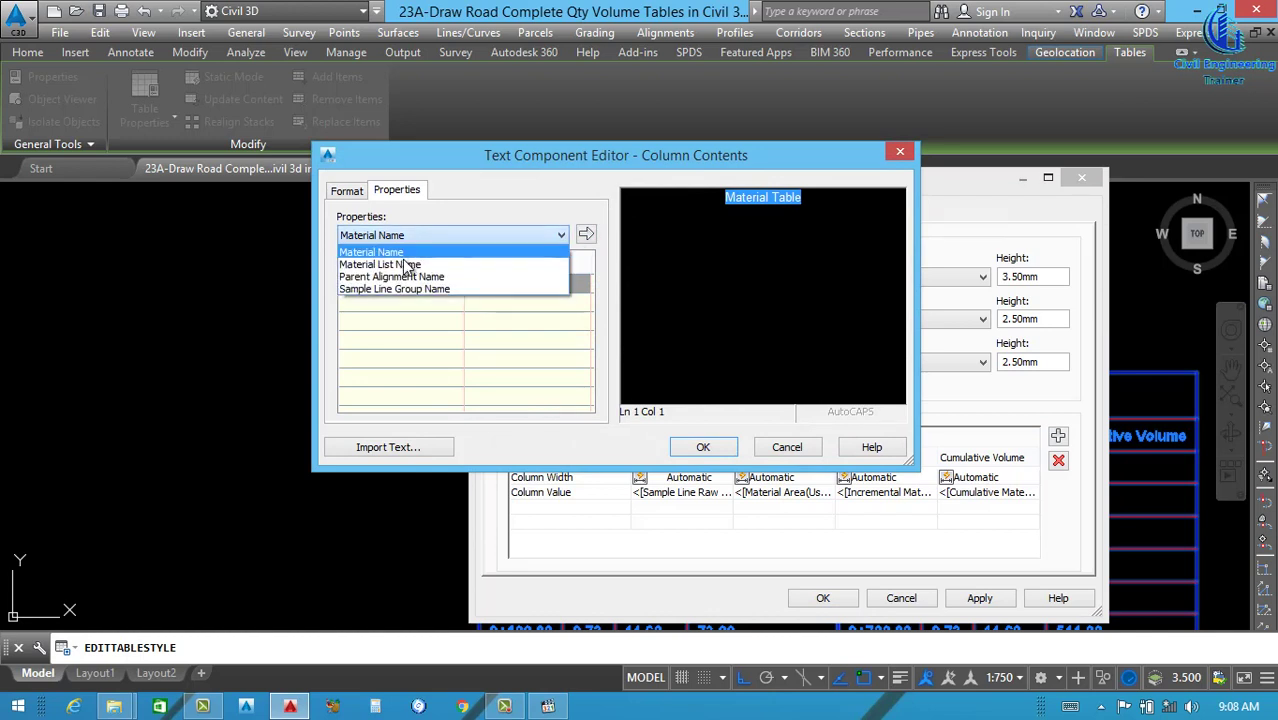
click(400, 252)
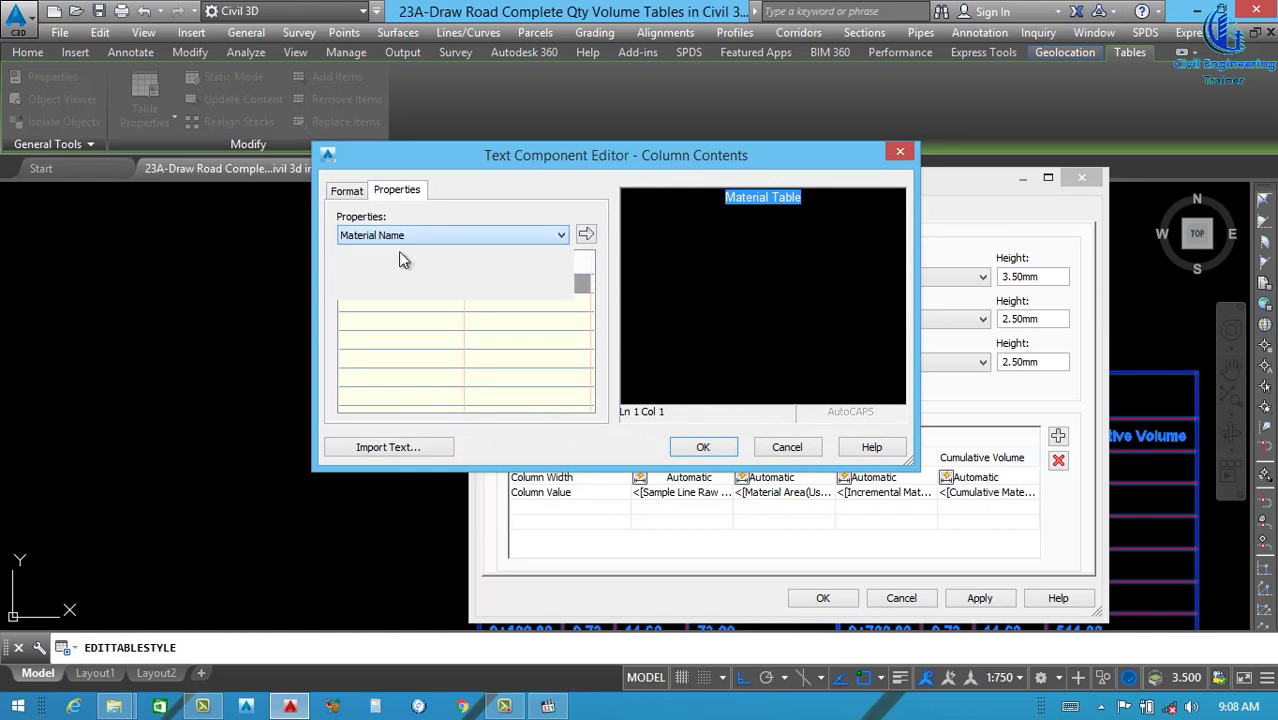
click(586, 235)
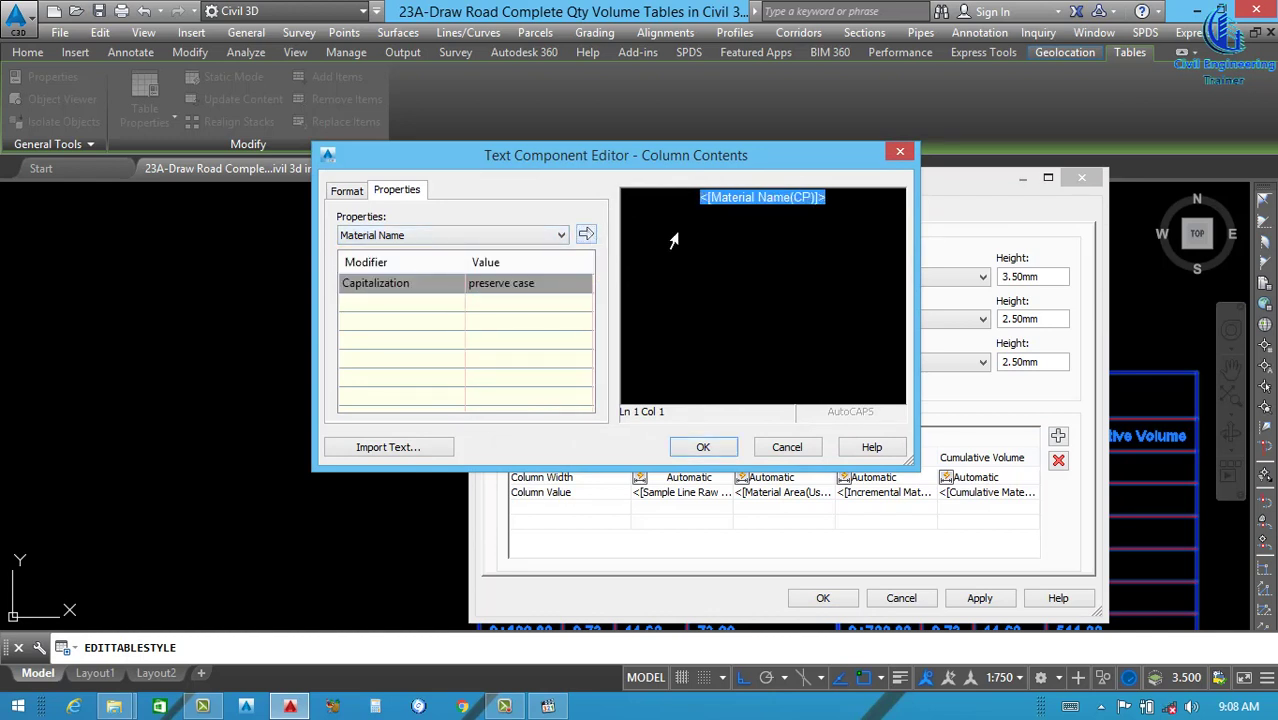
- Make the Material Name title yellow and bold, then apply and accept the Area and Volume table style
click(350, 192)
click(422, 349)
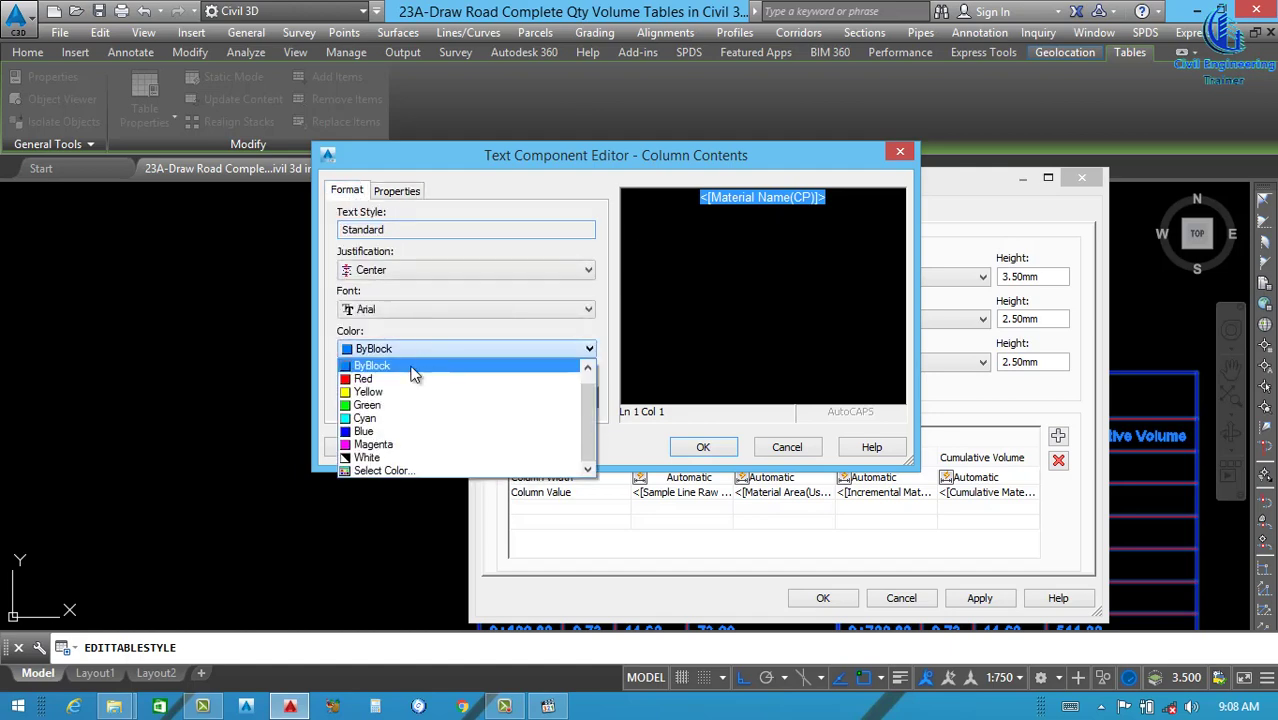
click(366, 392)
click(349, 397)
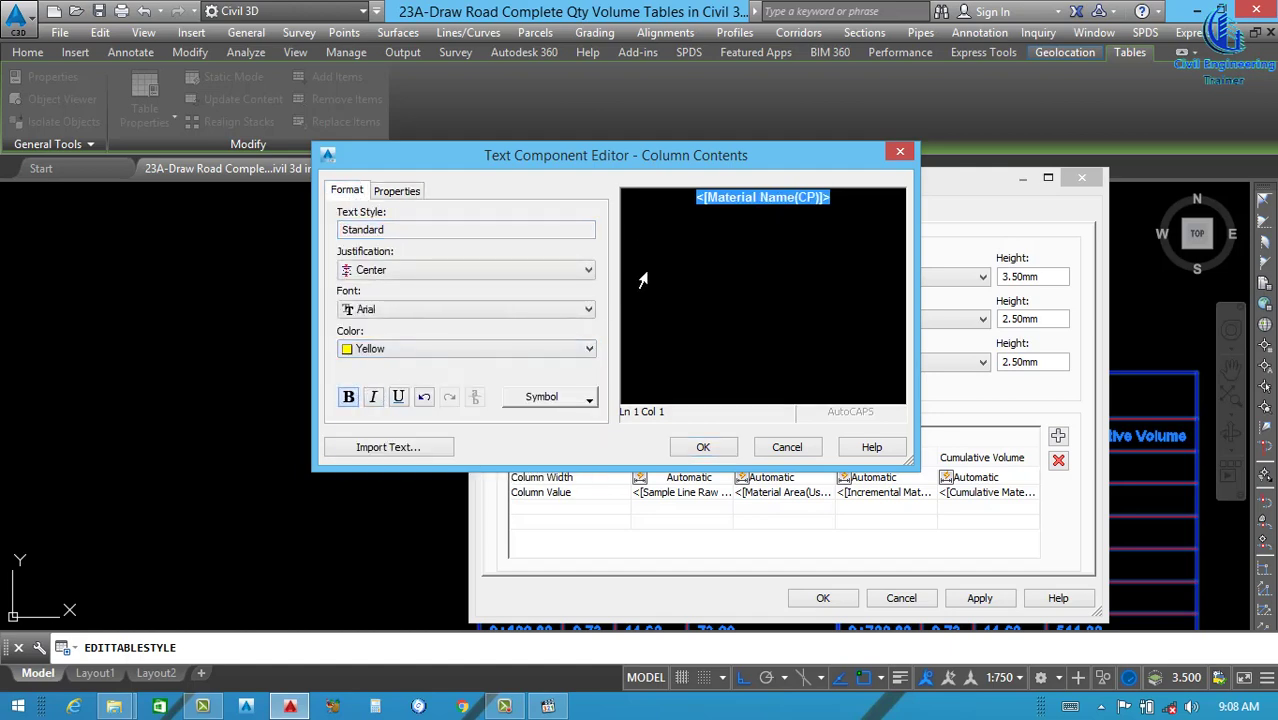
click(703, 449)
click(979, 599)
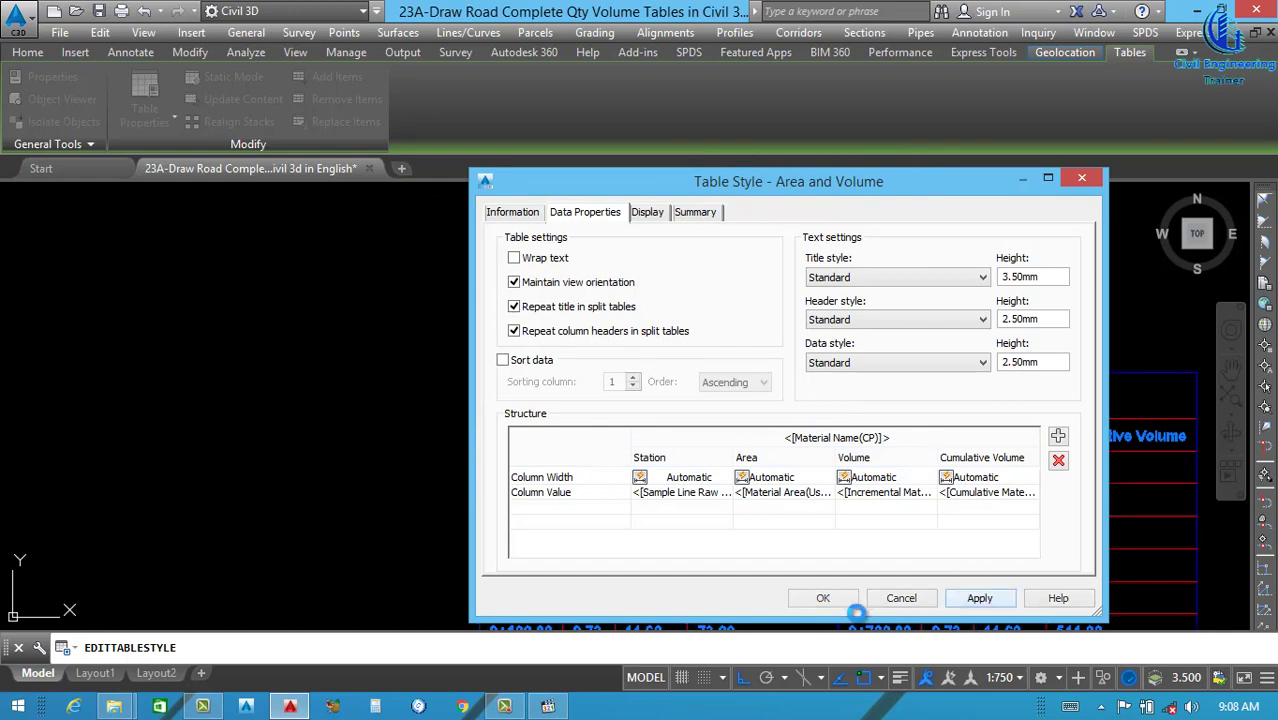
click(814, 599)
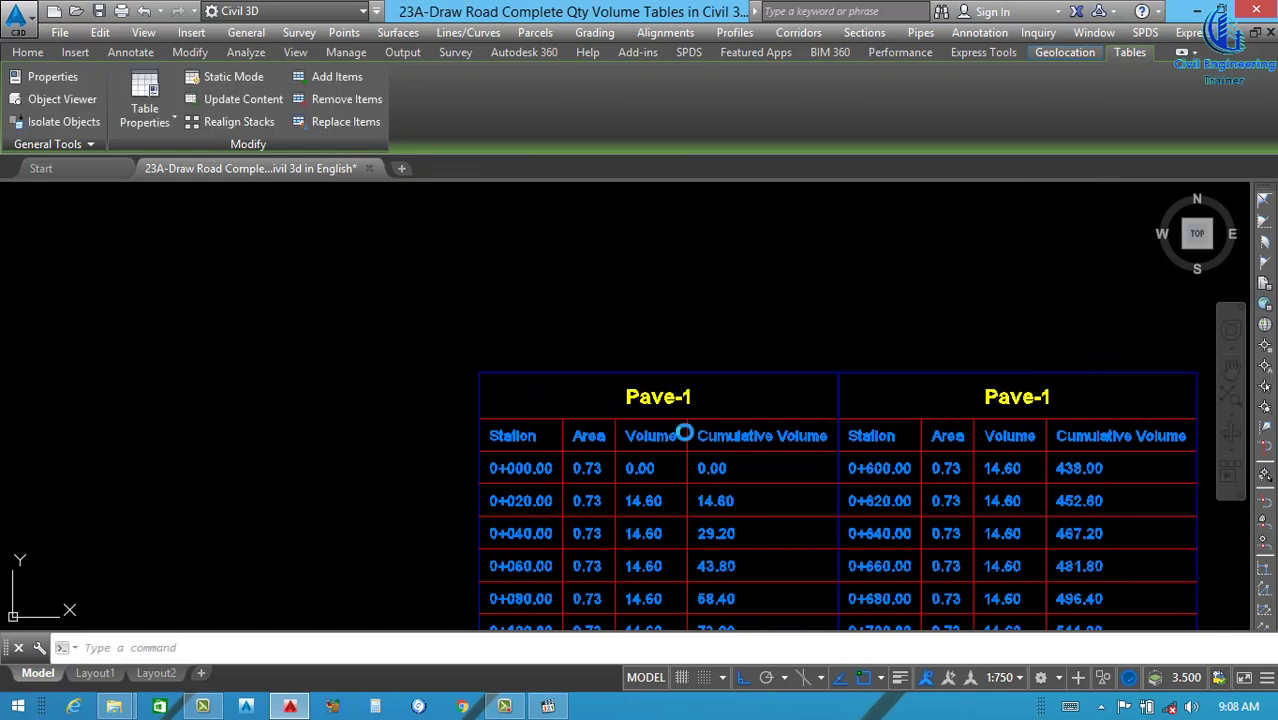
scroll(687, 375, down, 10)
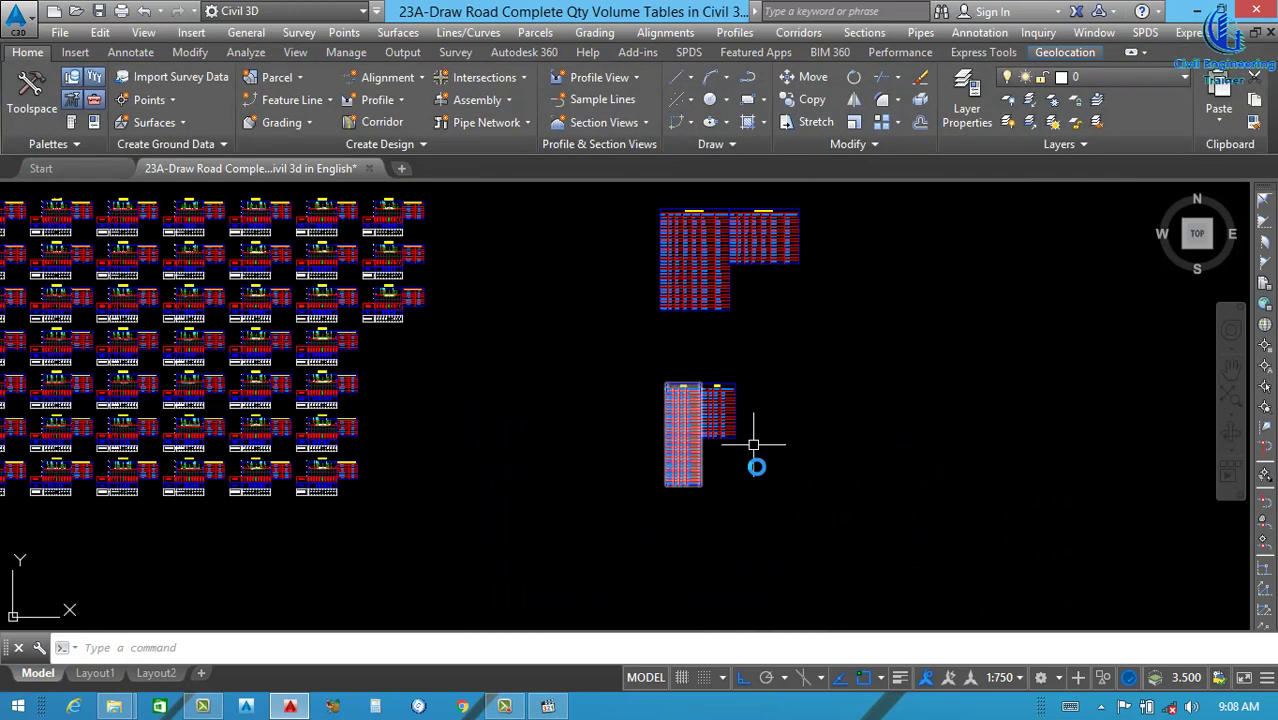
scroll(698, 425, up, 5)
scroll(760, 428, down, 3)
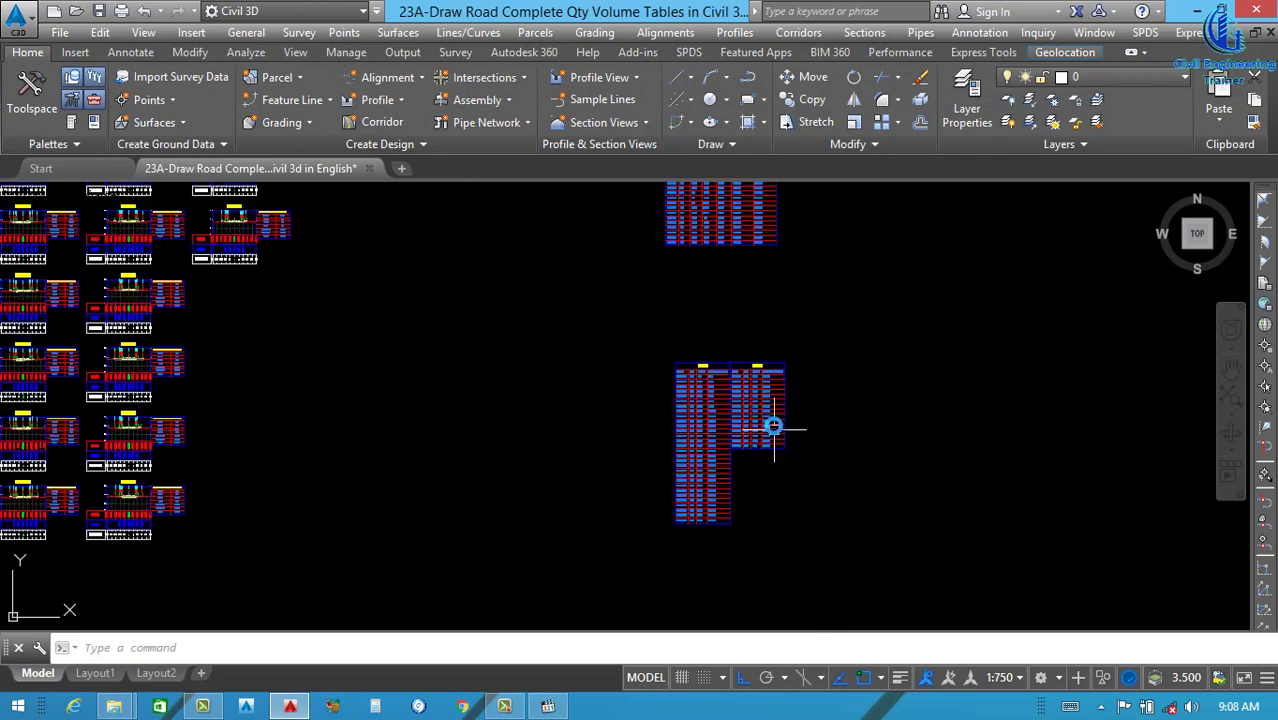
- Create the Pave-2 material volume table from Material List - (4), with at most 30 rows per table, beside the Pave-1 table
scroll(763, 405, up, 2)
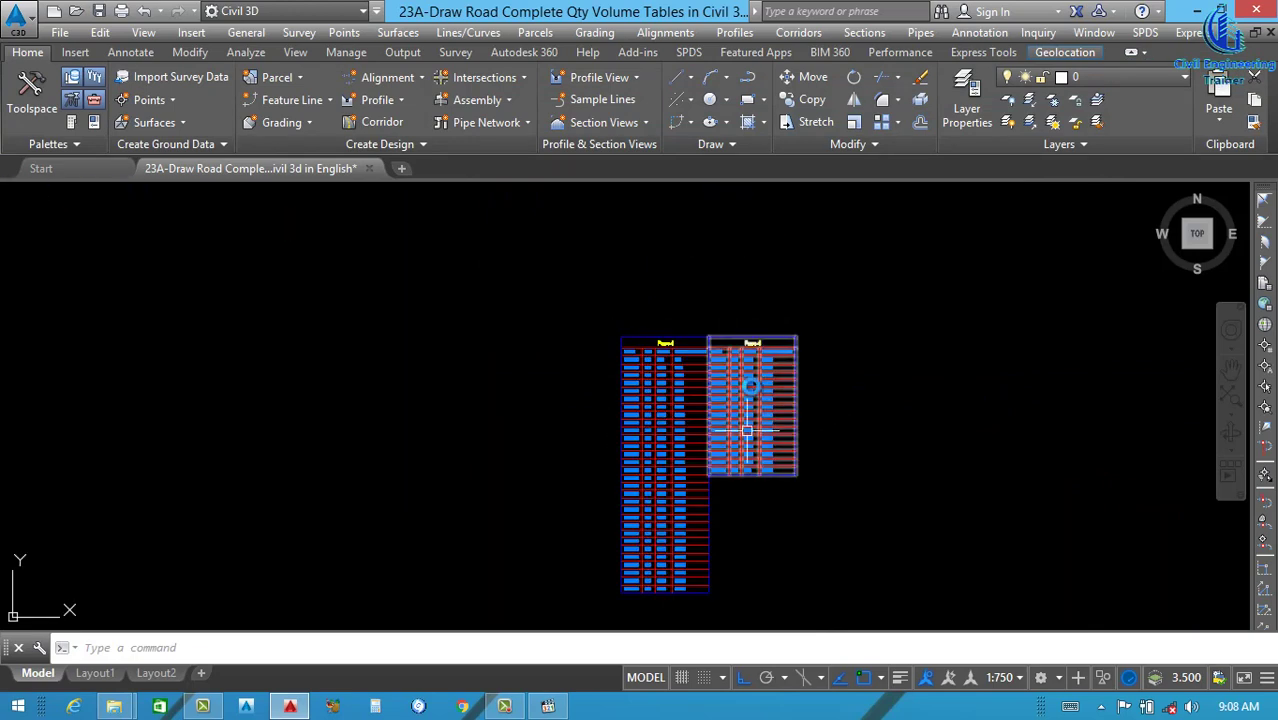
click(858, 33)
mouse_move(924, 245)
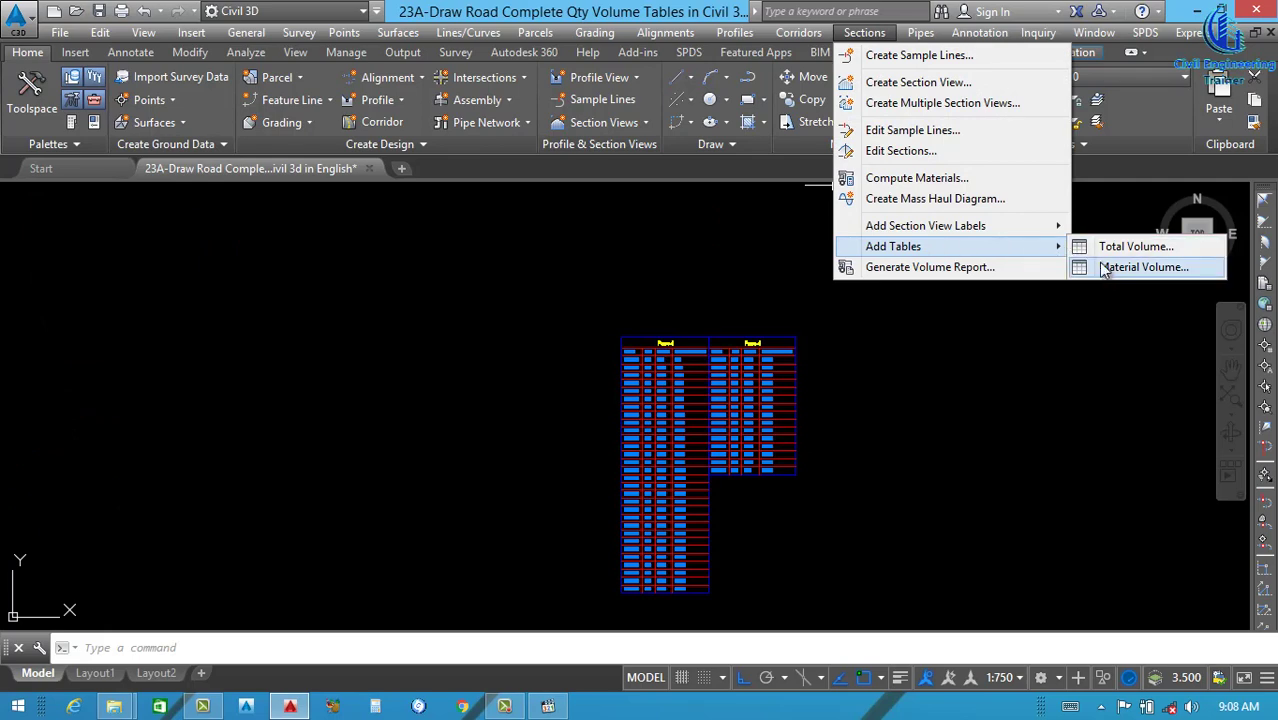
click(1140, 267)
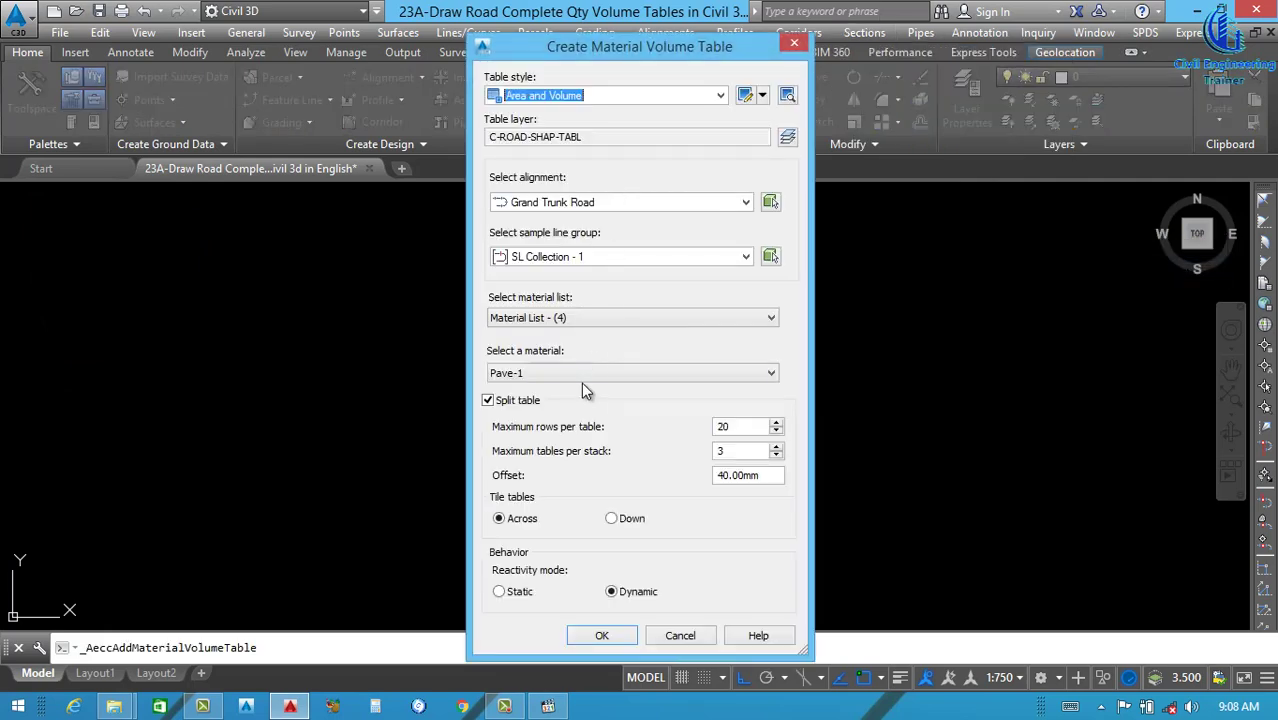
click(592, 378)
click(529, 403)
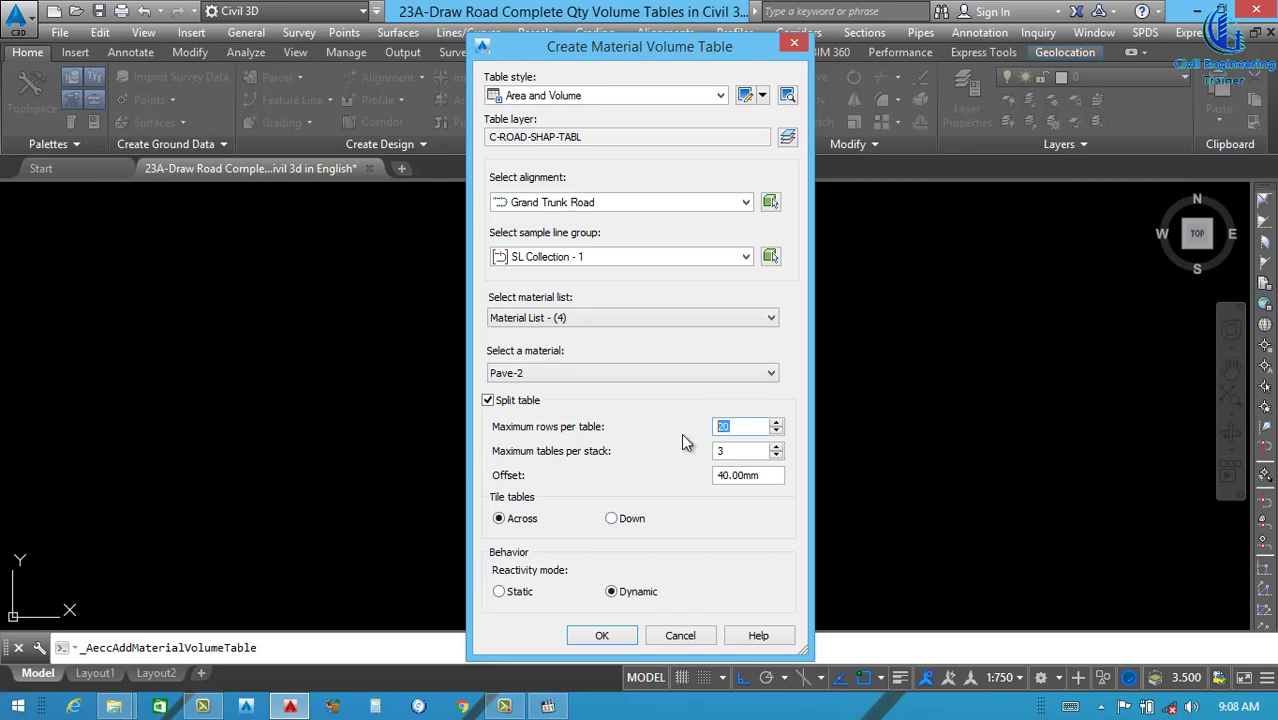
text(30)
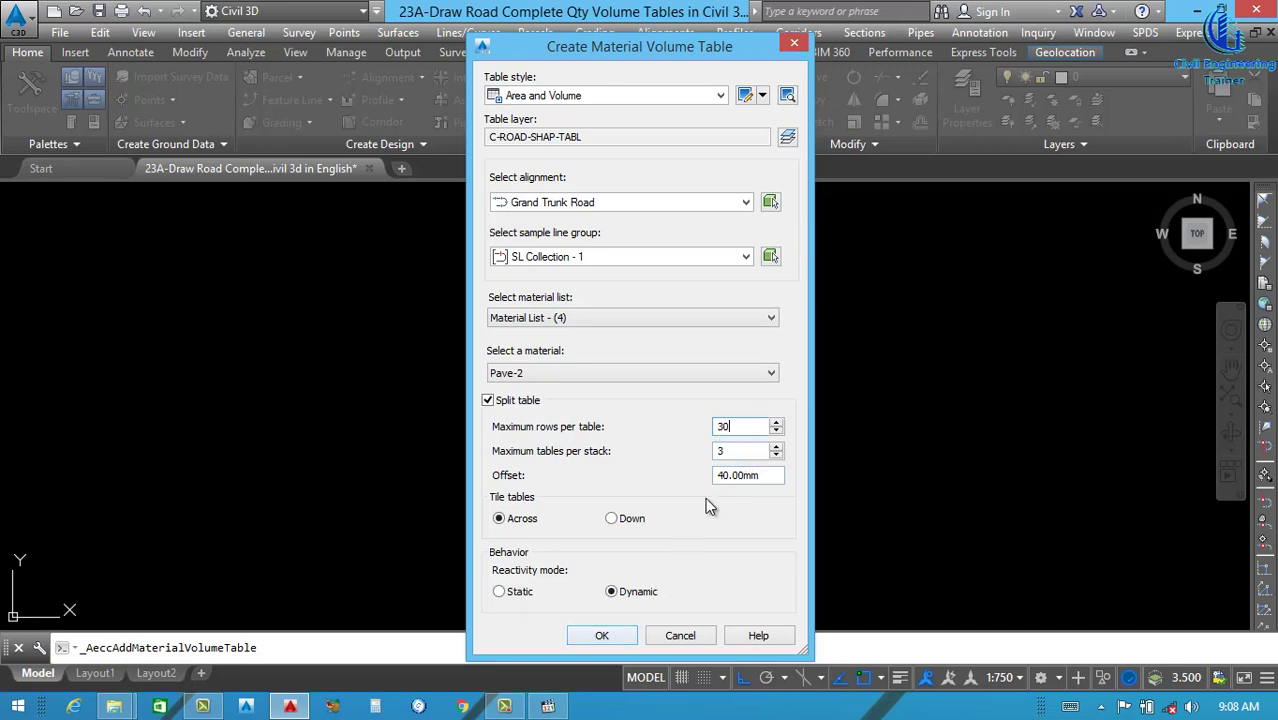
click(603, 636)
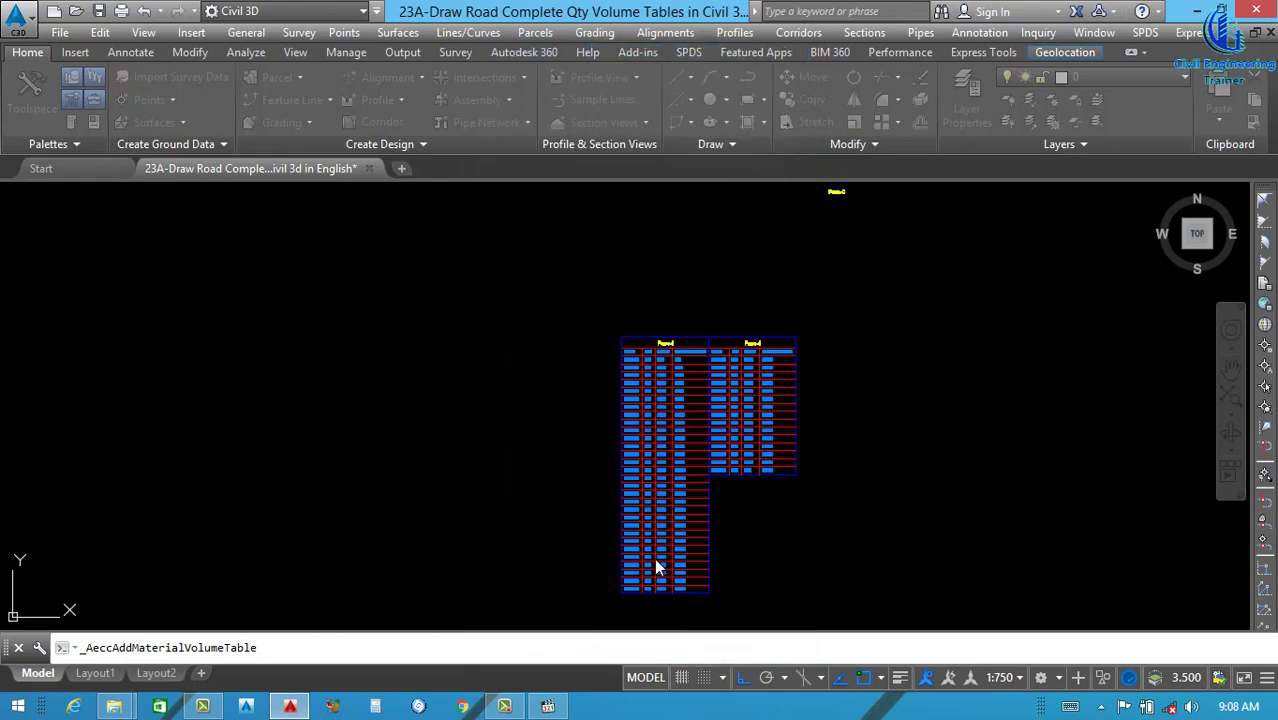
click(876, 345)
- Move the second part of the split Pave-2 table flush against the first part's upper corner
scroll(962, 356, up, 4)
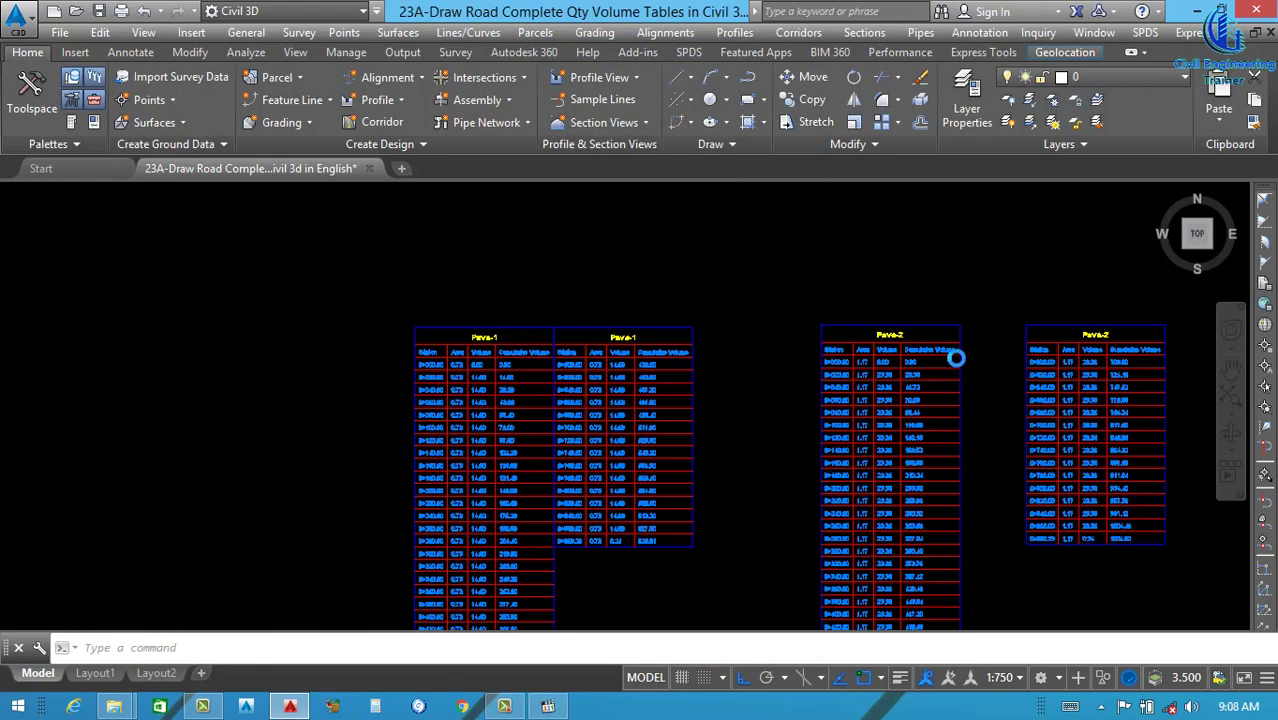
scroll(954, 342, down, 2)
scroll(954, 342, up, 2)
click(932, 366)
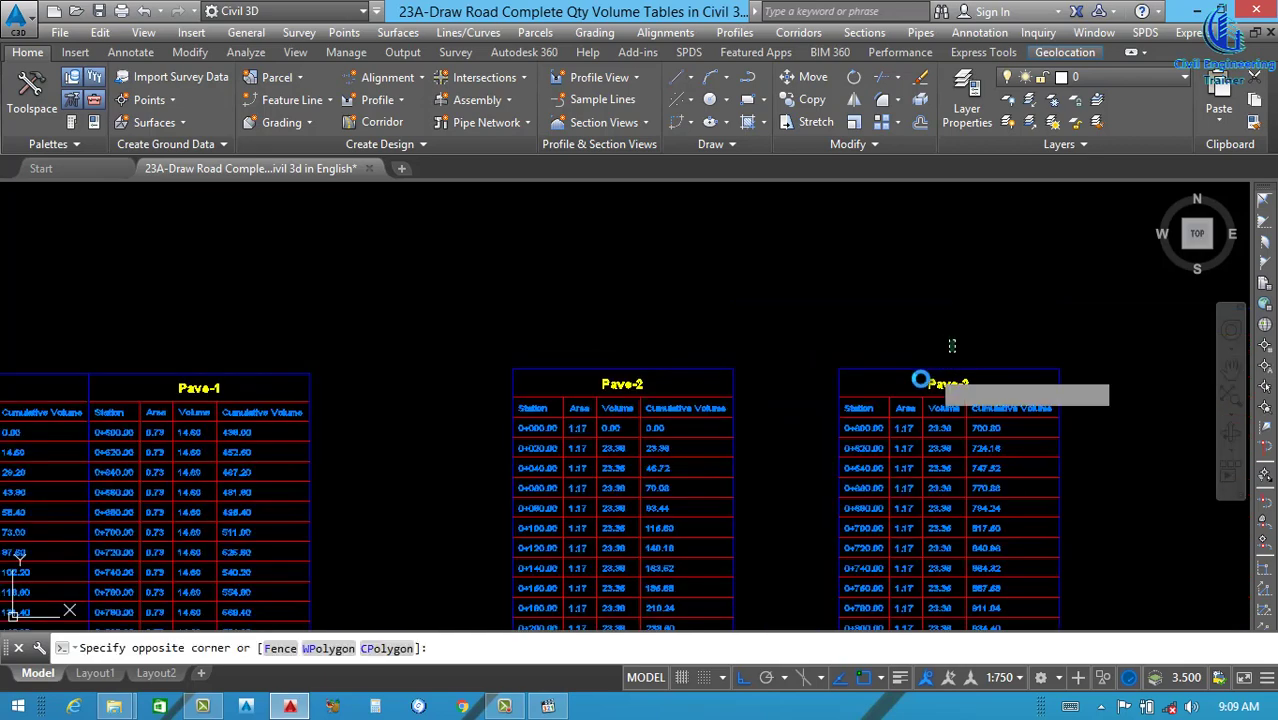
click(885, 364)
click(841, 371)
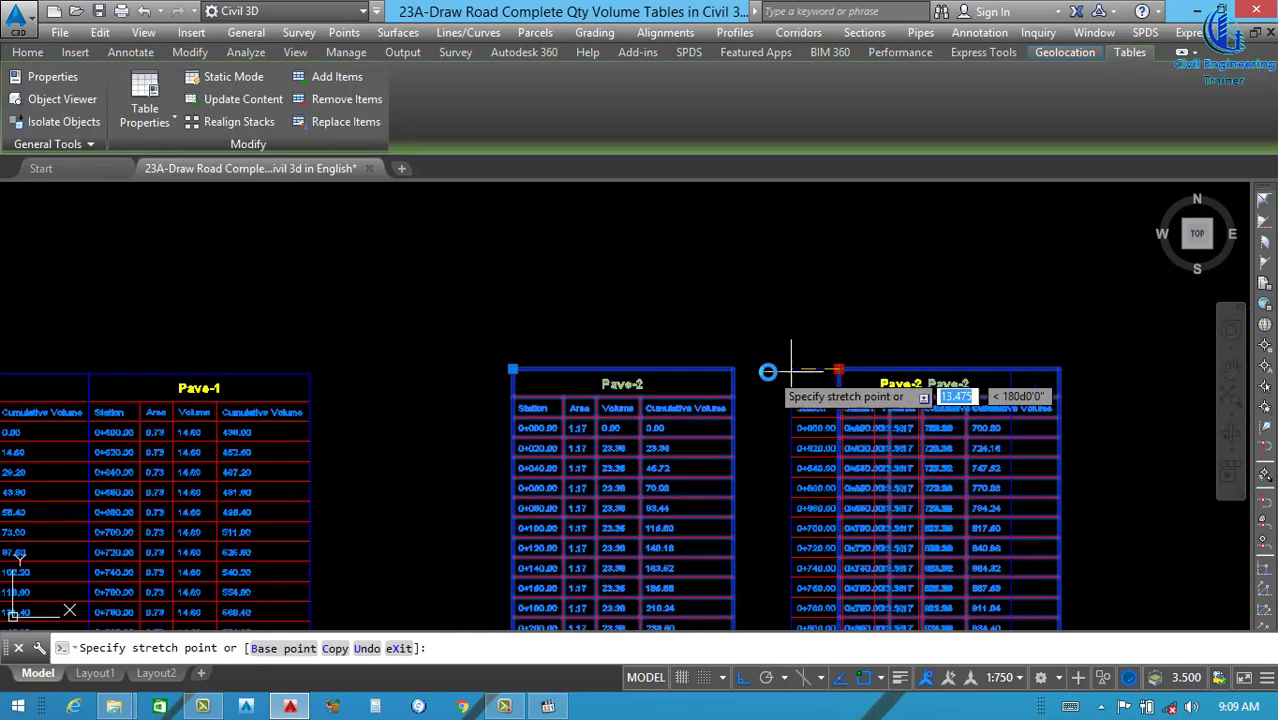
click(737, 369)
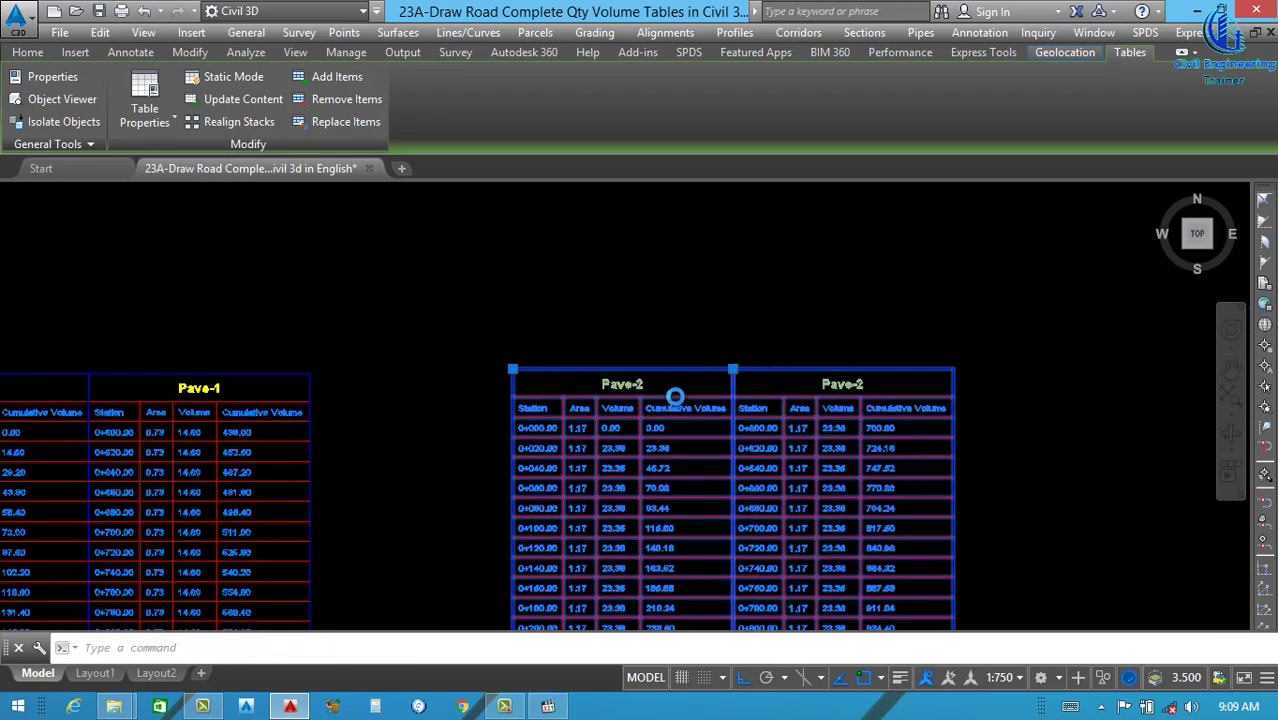
scroll(620, 400, down, 5)
key(Escape)
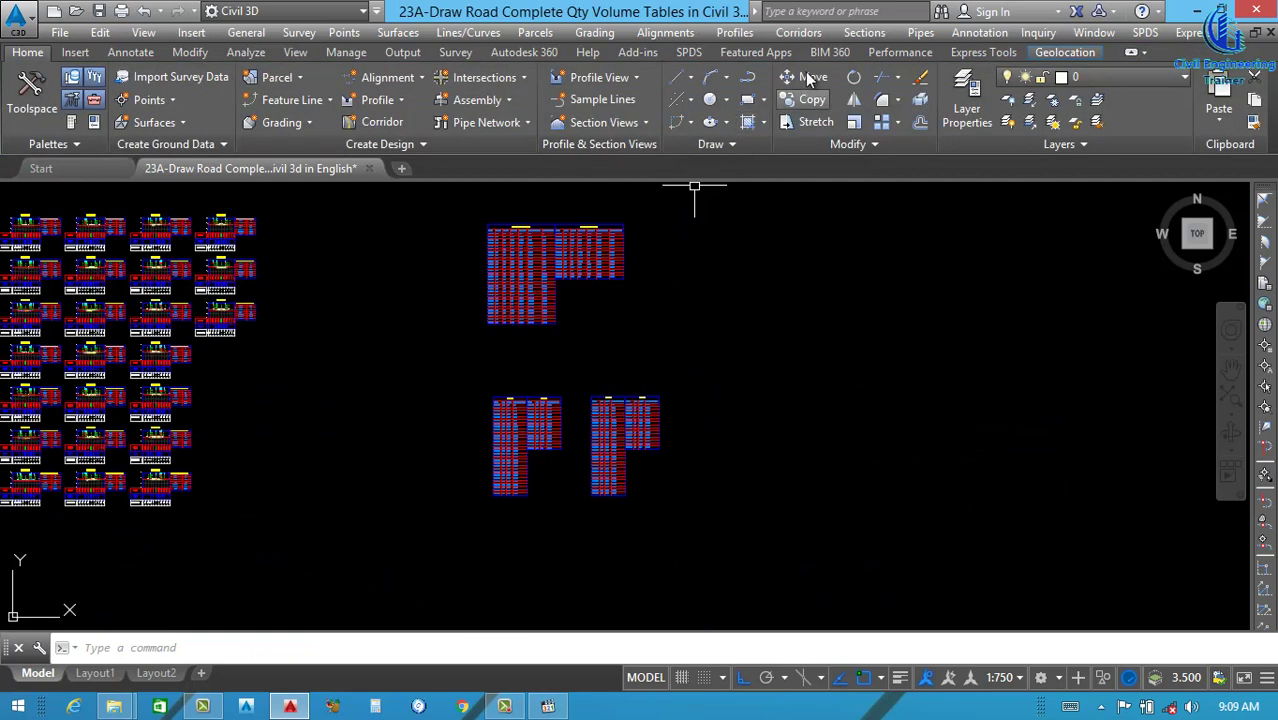
- Create the Base material volume table with at most 30 rows per table, beside the Pave-2 table
click(862, 34)
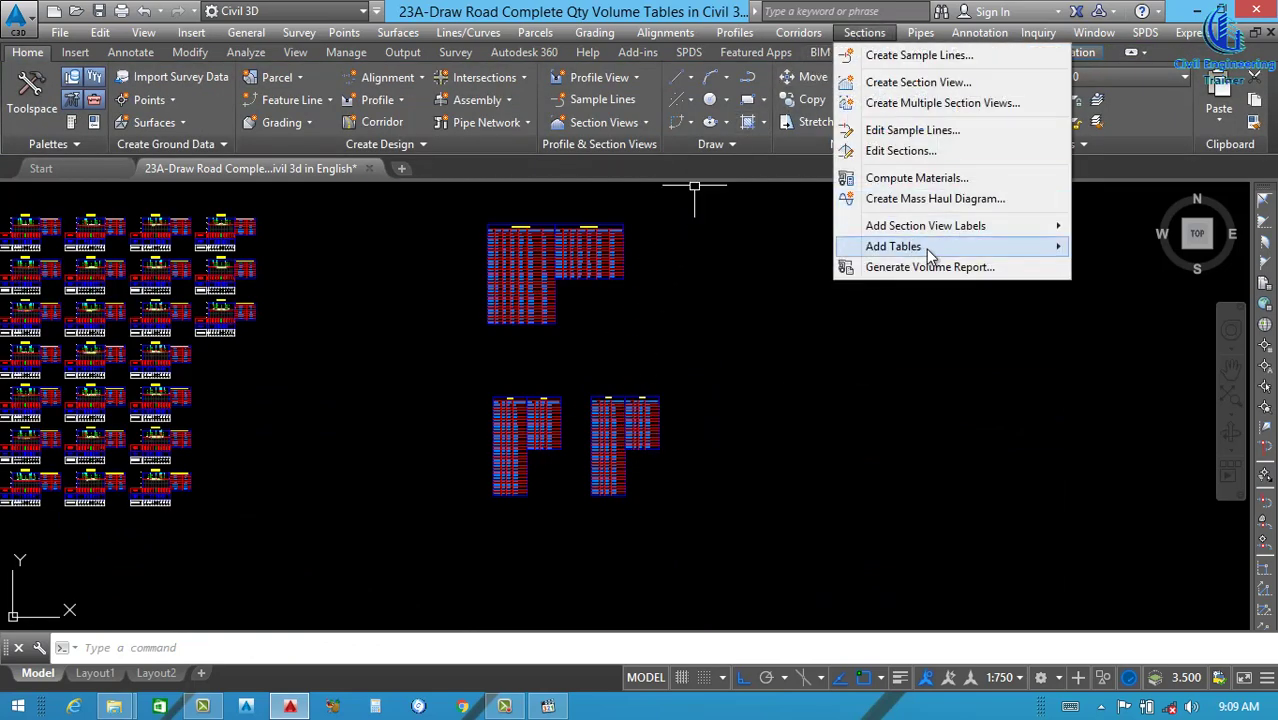
mouse_move(926, 249)
click(1102, 268)
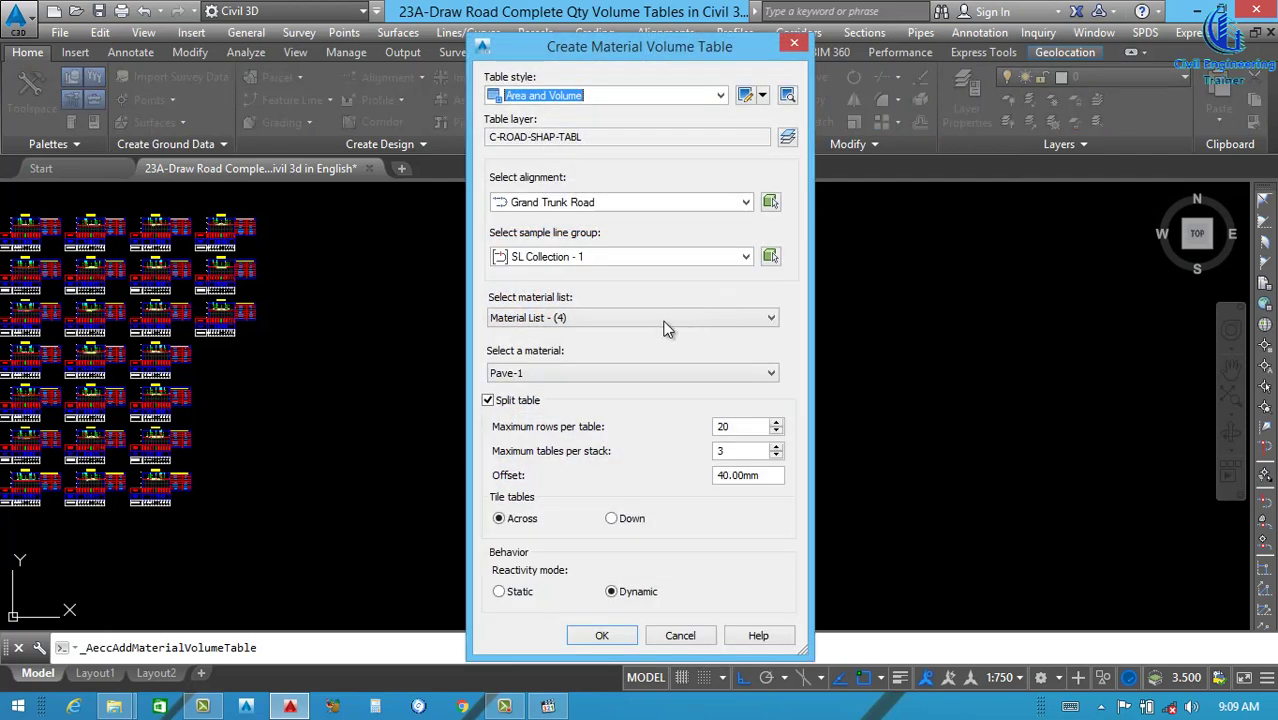
click(575, 372)
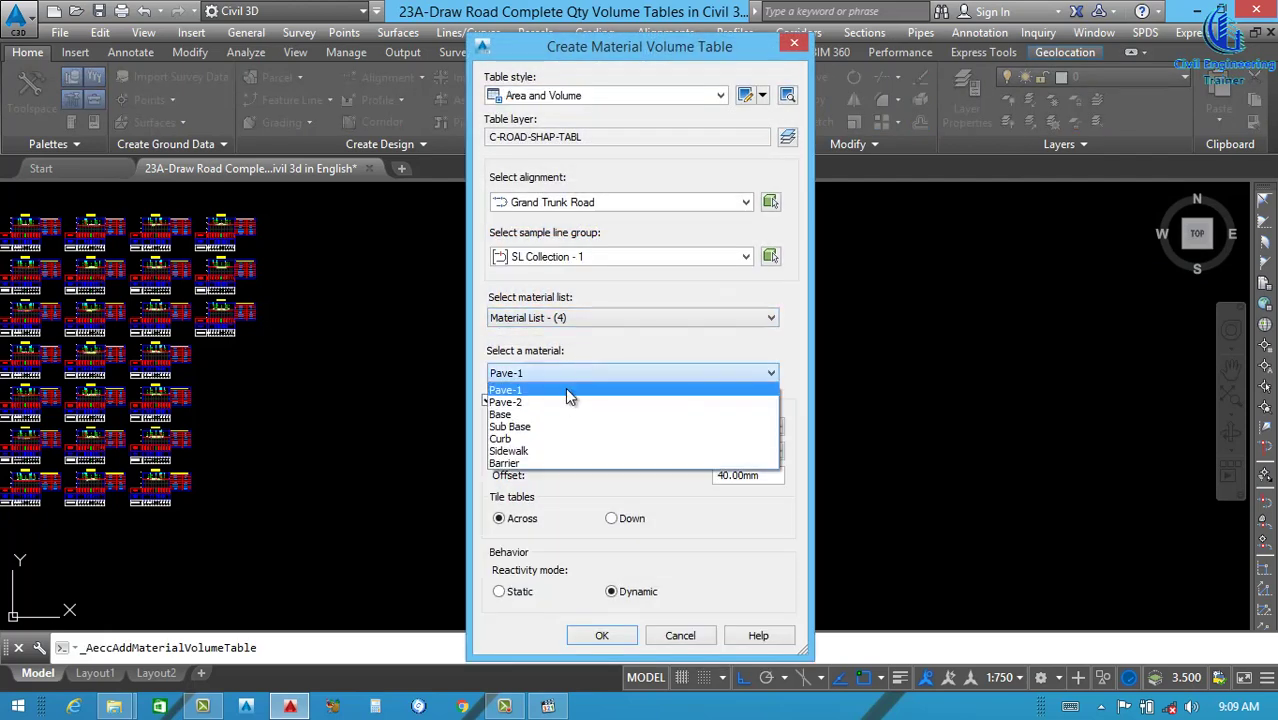
click(527, 415)
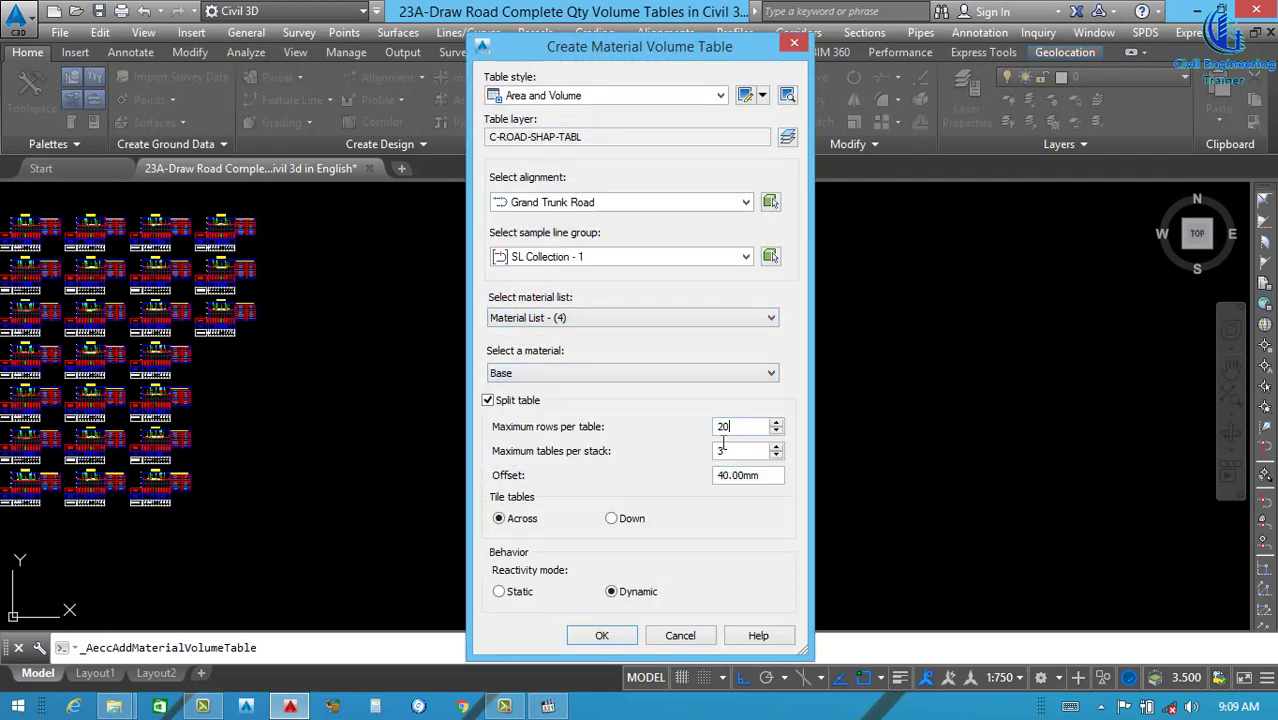
click(605, 635)
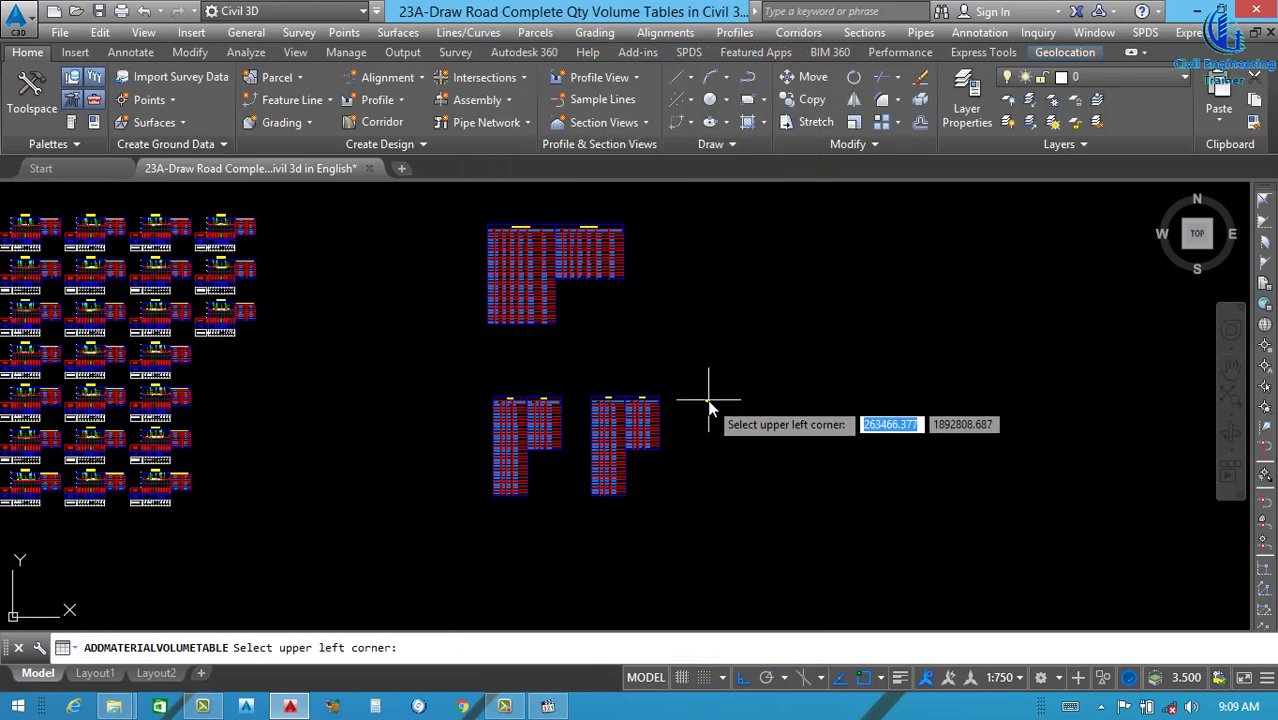
click(707, 408)
- Move the second part of the split Base table flush against the first part's upper corner
scroll(720, 405, up, 10)
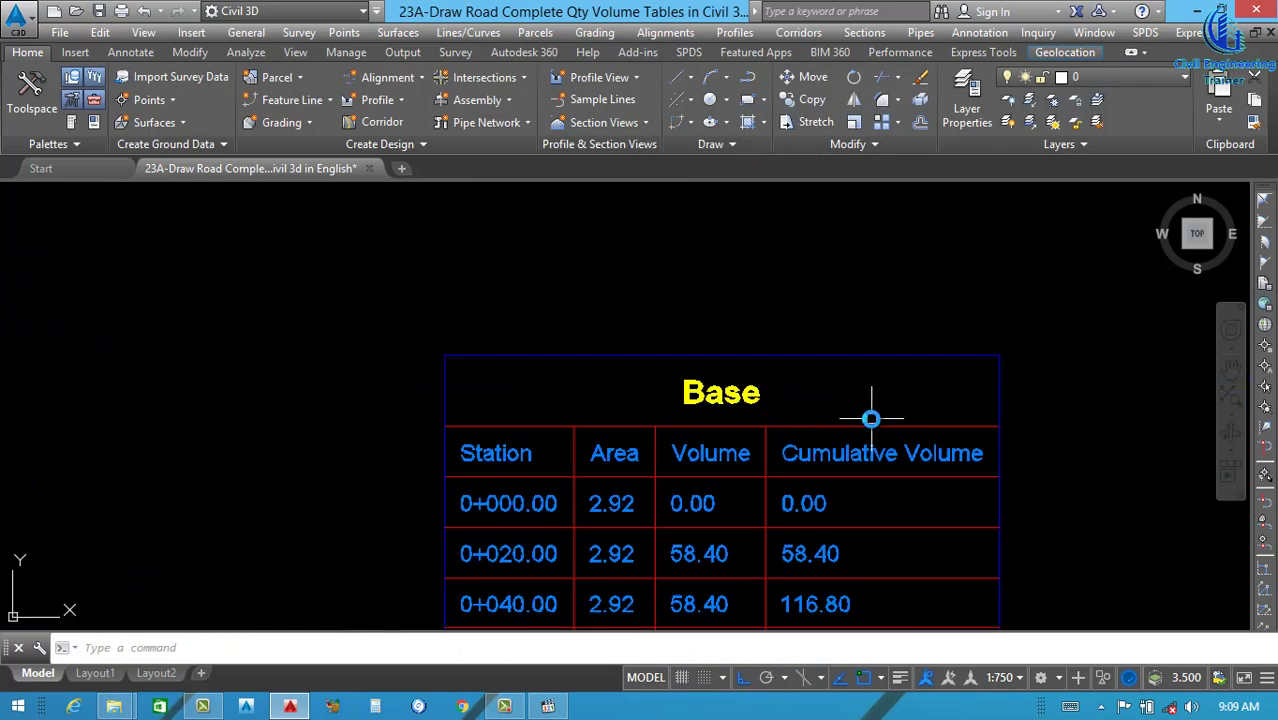
scroll(625, 393, down, 5)
click(864, 354)
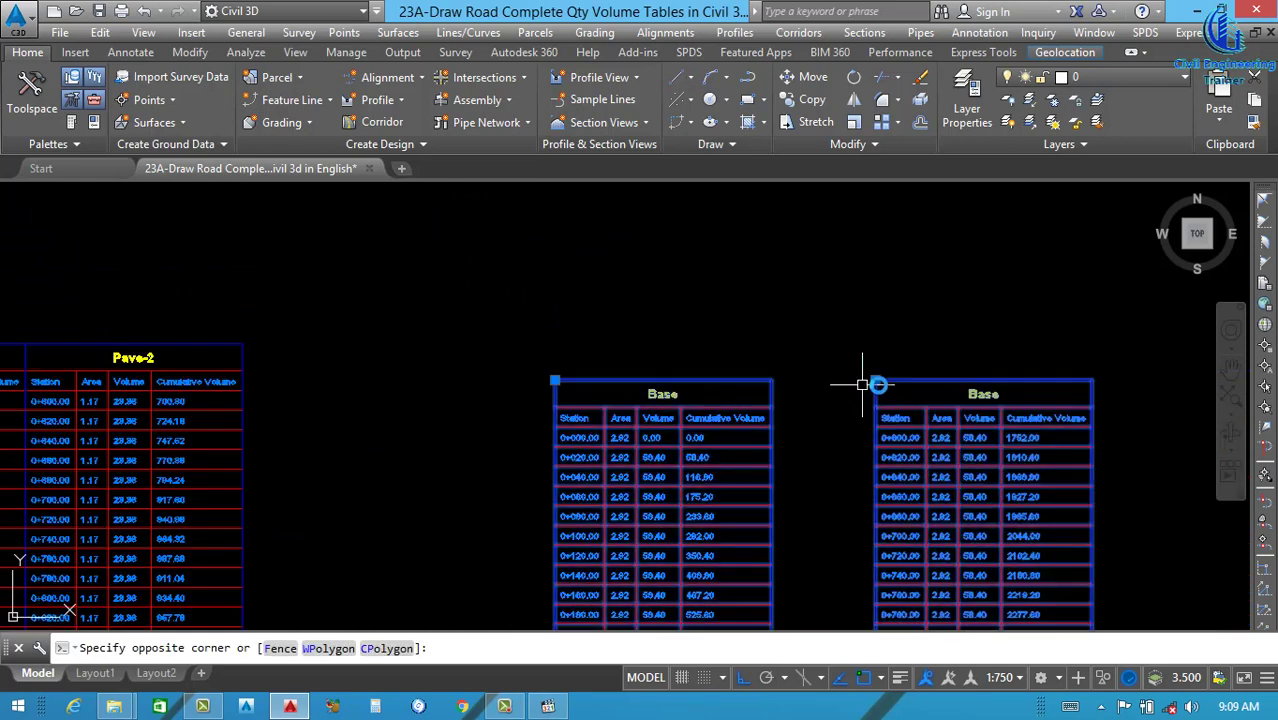
click(858, 381)
click(875, 381)
click(770, 381)
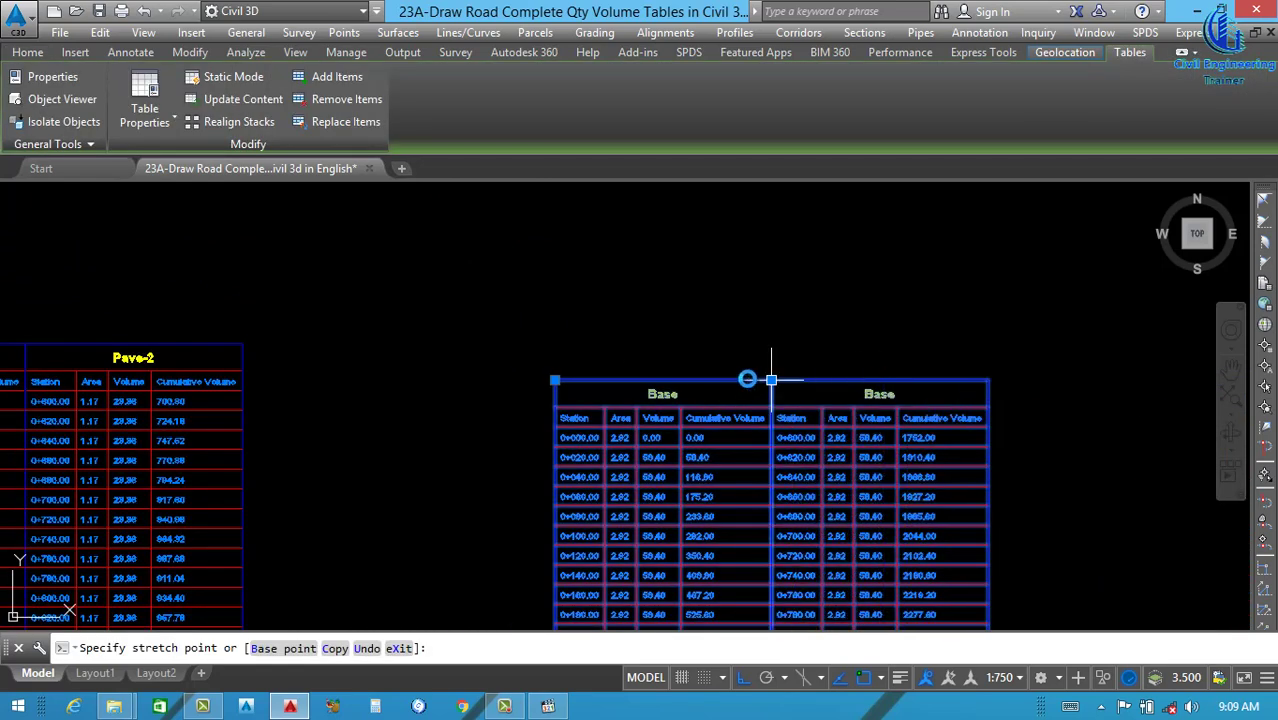
scroll(716, 365, down, 4)
key(Escape)
- Create the Sub Base material volume table with at most 30 rows per table, beside the Base table
click(870, 33)
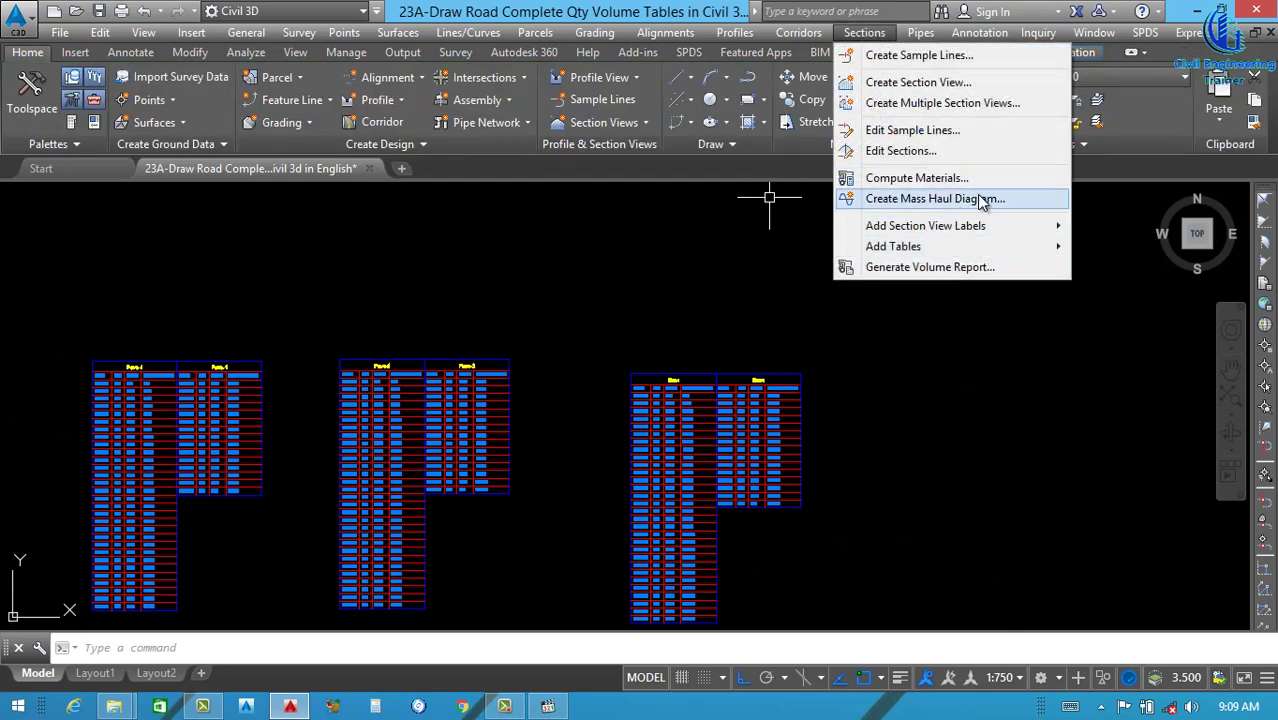
mouse_move(994, 246)
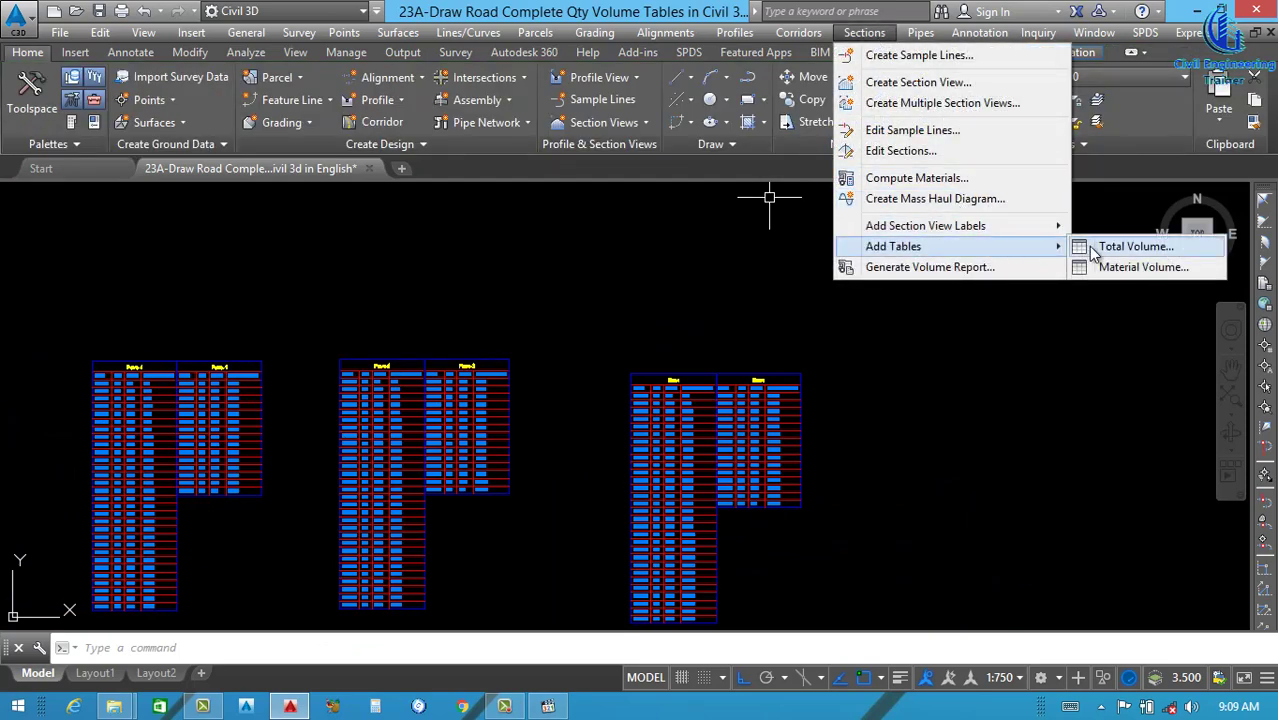
click(1110, 272)
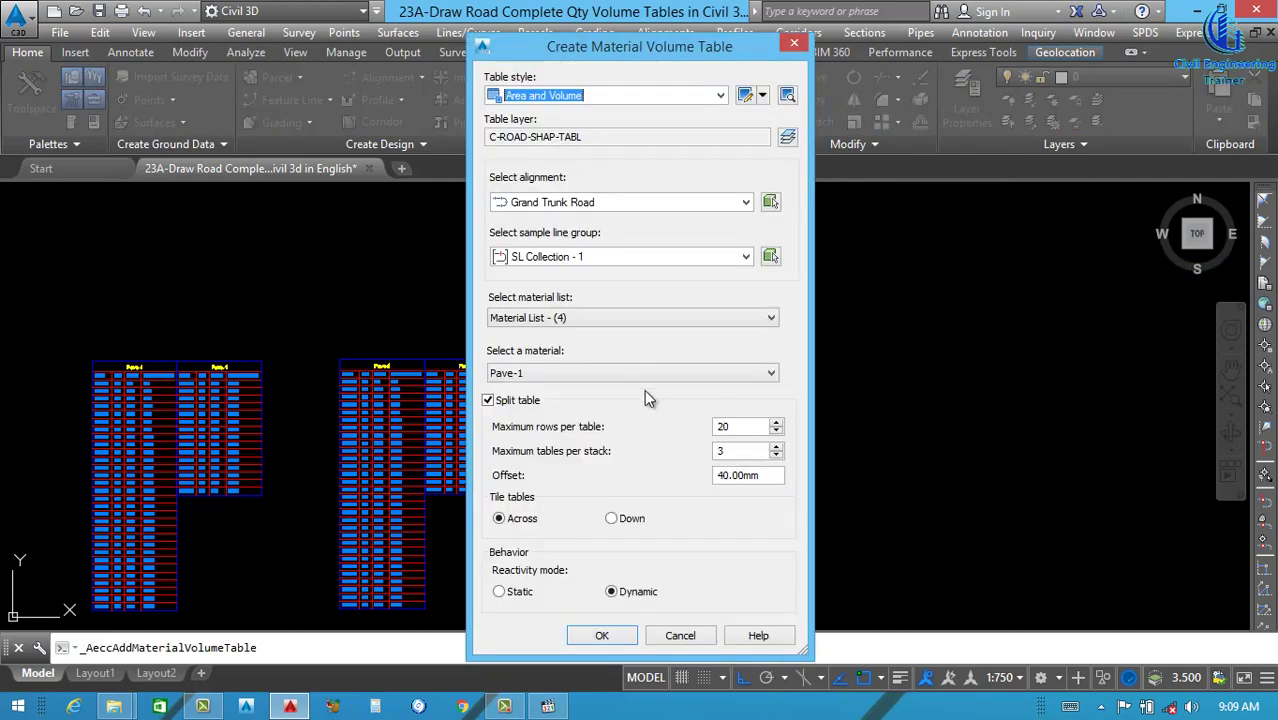
click(633, 373)
click(550, 424)
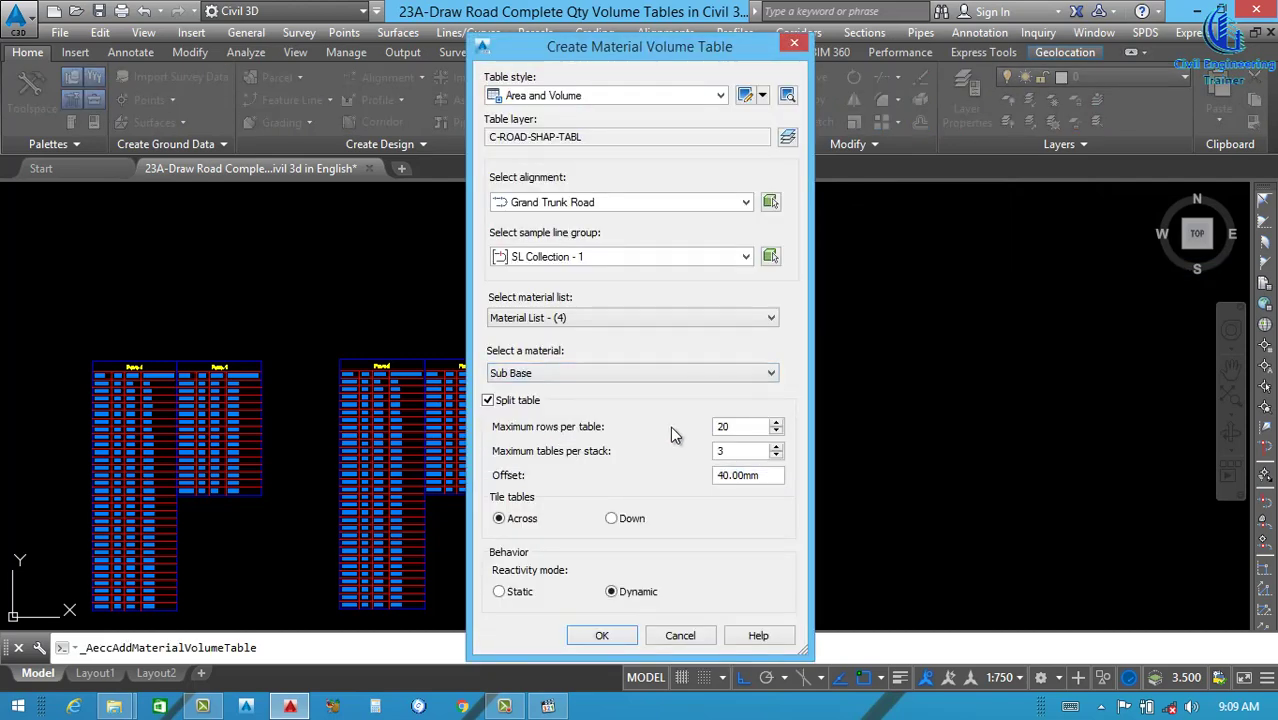
text(30)
click(603, 635)
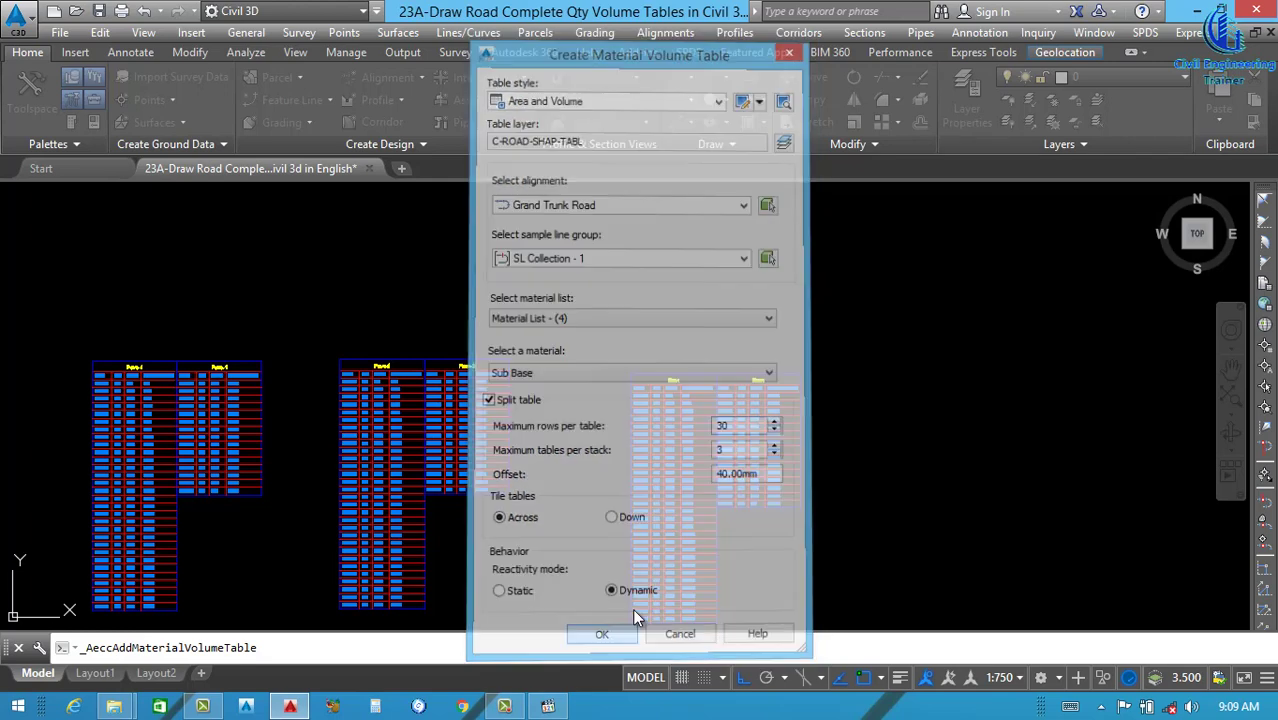
click(888, 378)
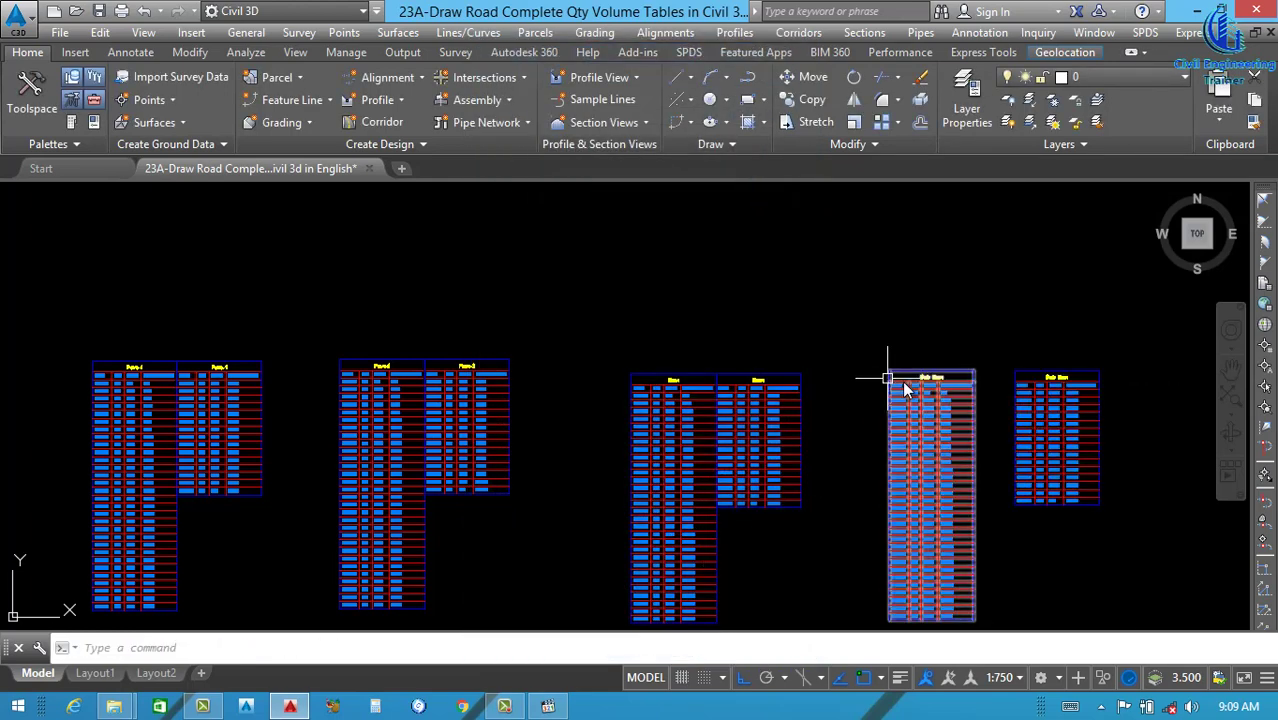
- Move the second part of the split Sub Base table flush against the first part's upper corner
scroll(1086, 368, up, 4)
click(966, 332)
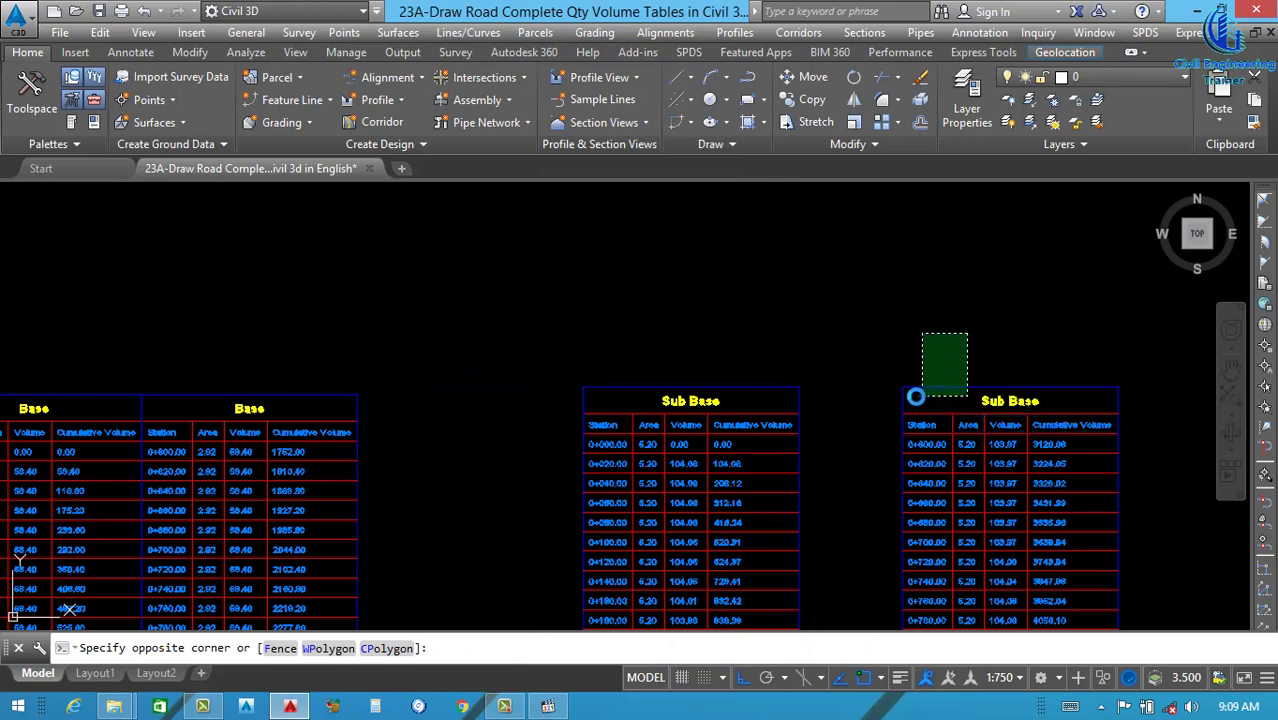
click(903, 391)
click(903, 391)
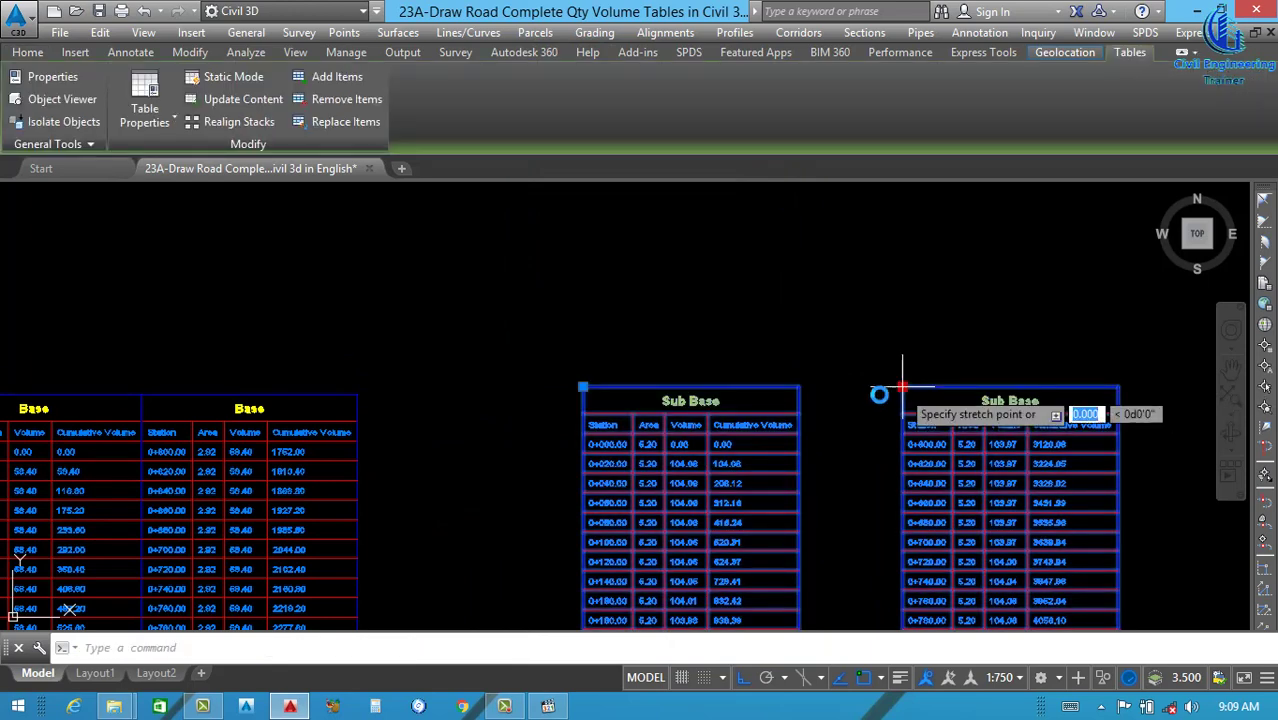
click(803, 388)
key(Escape)
scroll(790, 395, down, 4)
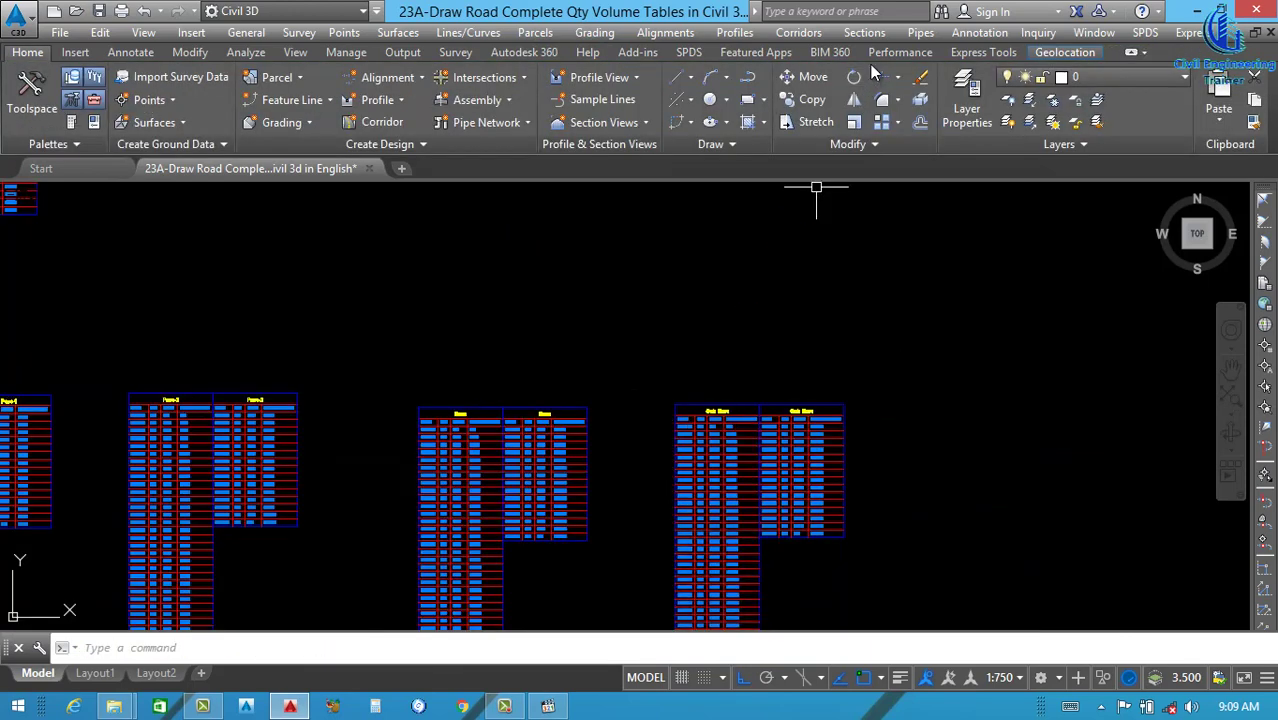
- Create the Curb material volume table with at most 30 rows per table, beside the Sub Base table
click(870, 34)
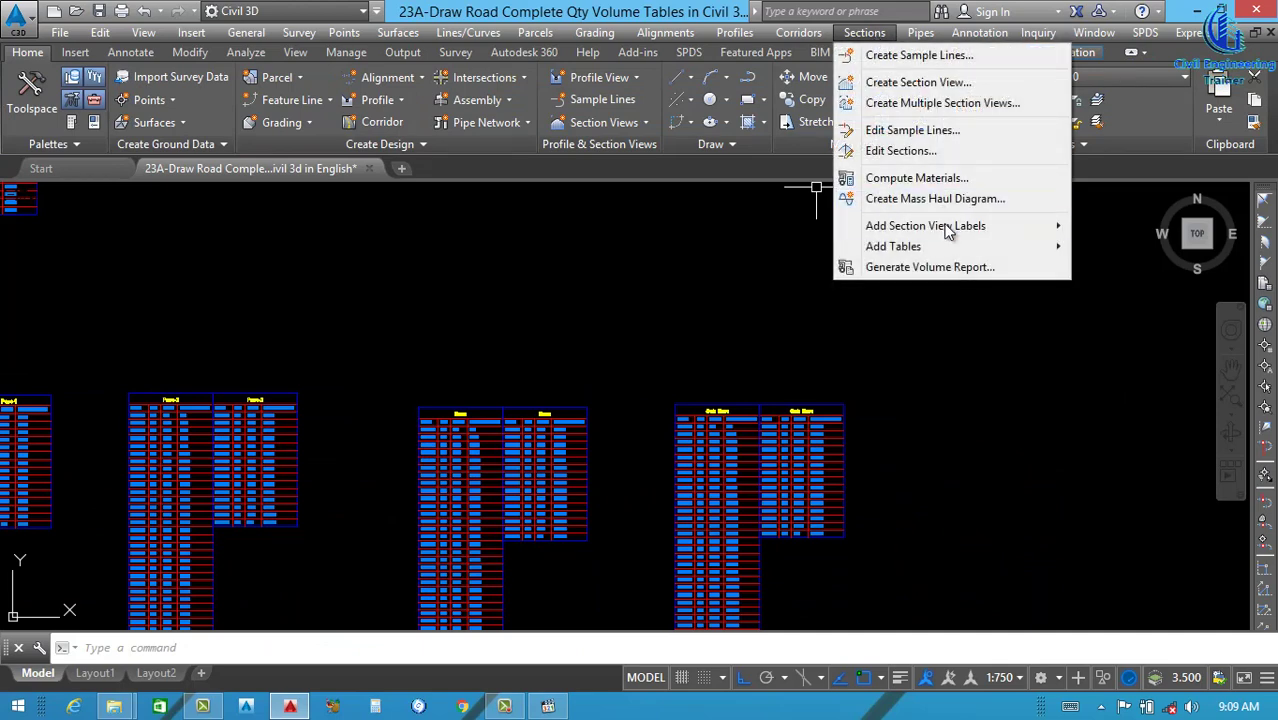
mouse_move(1040, 247)
click(1114, 269)
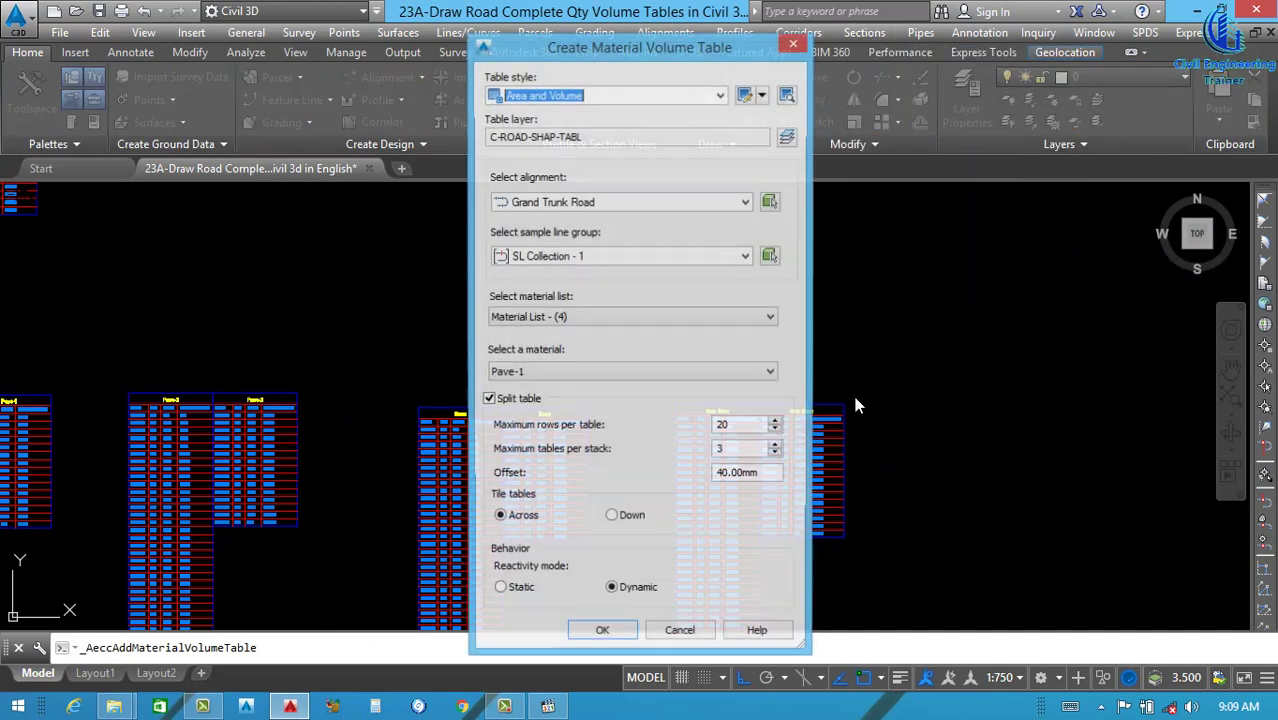
click(625, 372)
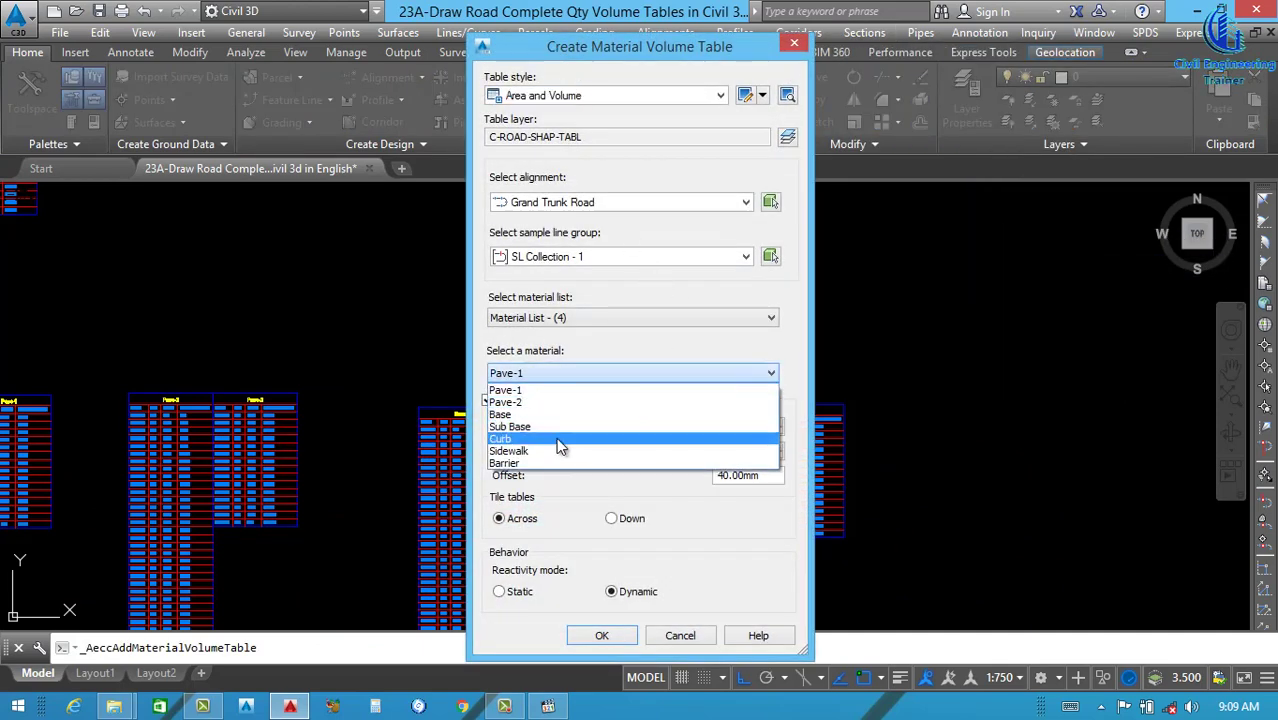
click(523, 440)
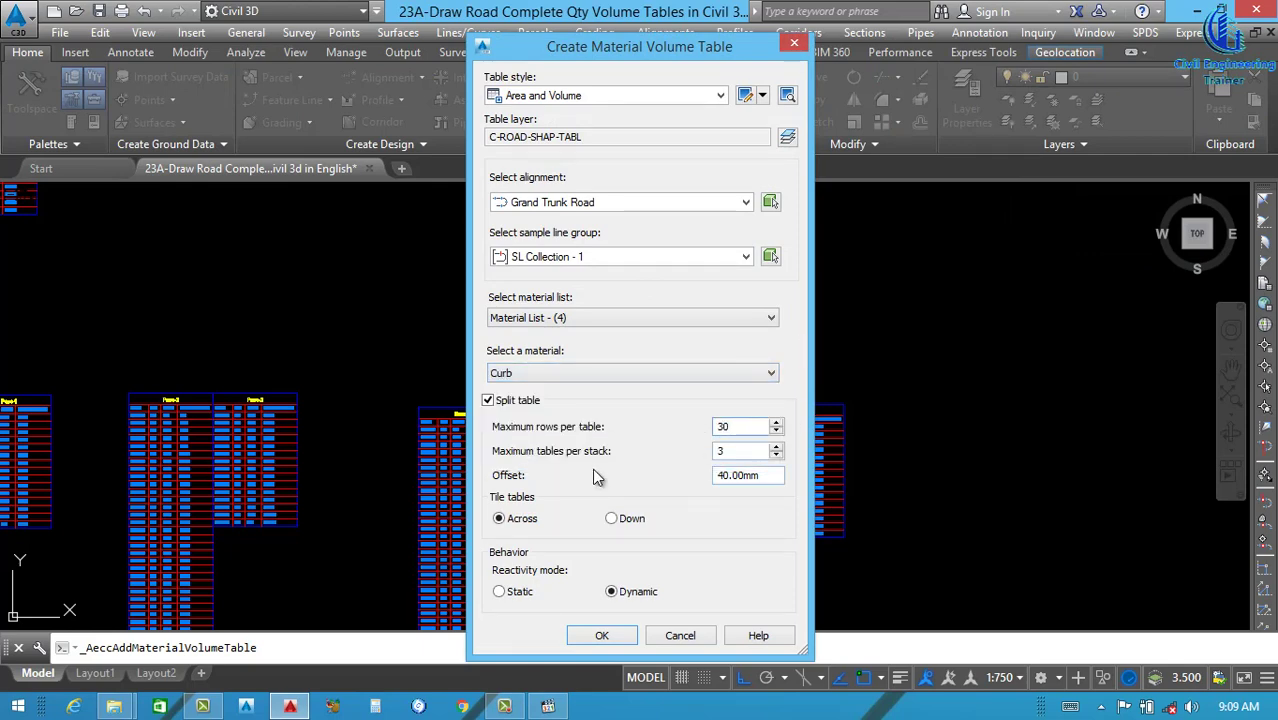
click(601, 635)
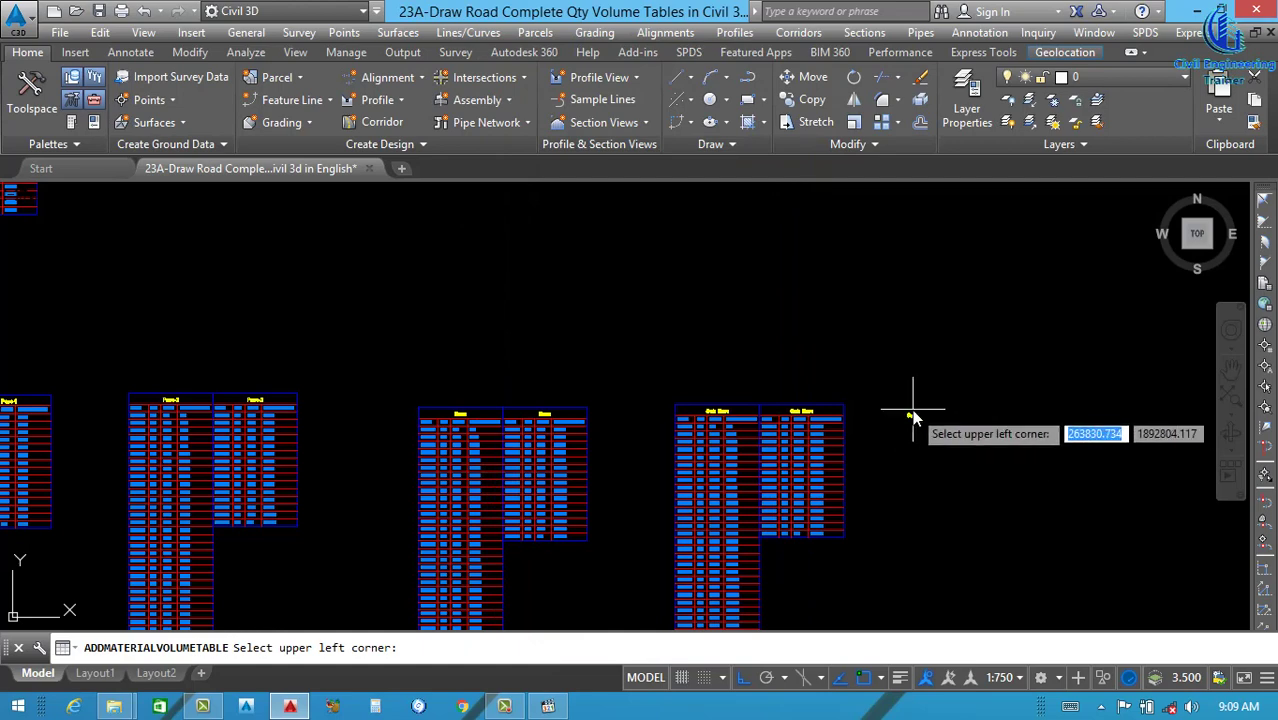
click(914, 414)
- Move the second part of the split Curb table flush against the first part's upper corner
scroll(1055, 395, up, 4)
click(1055, 385)
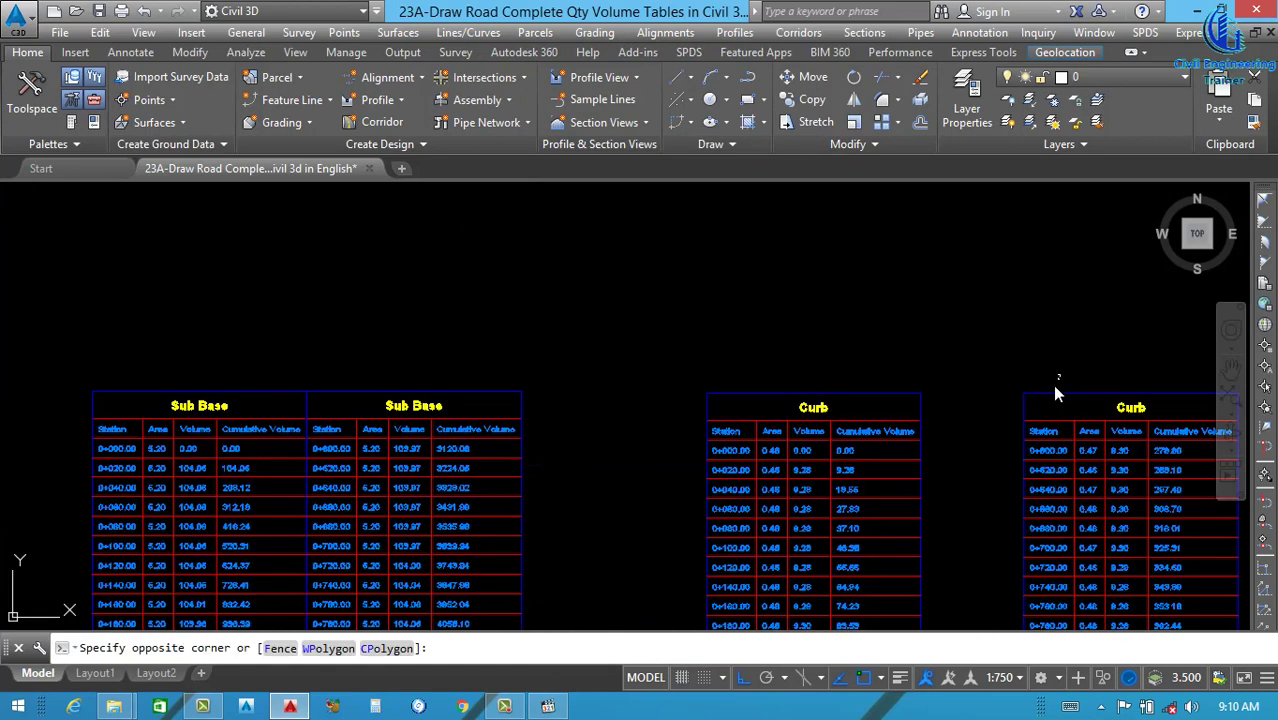
click(1018, 408)
click(1022, 393)
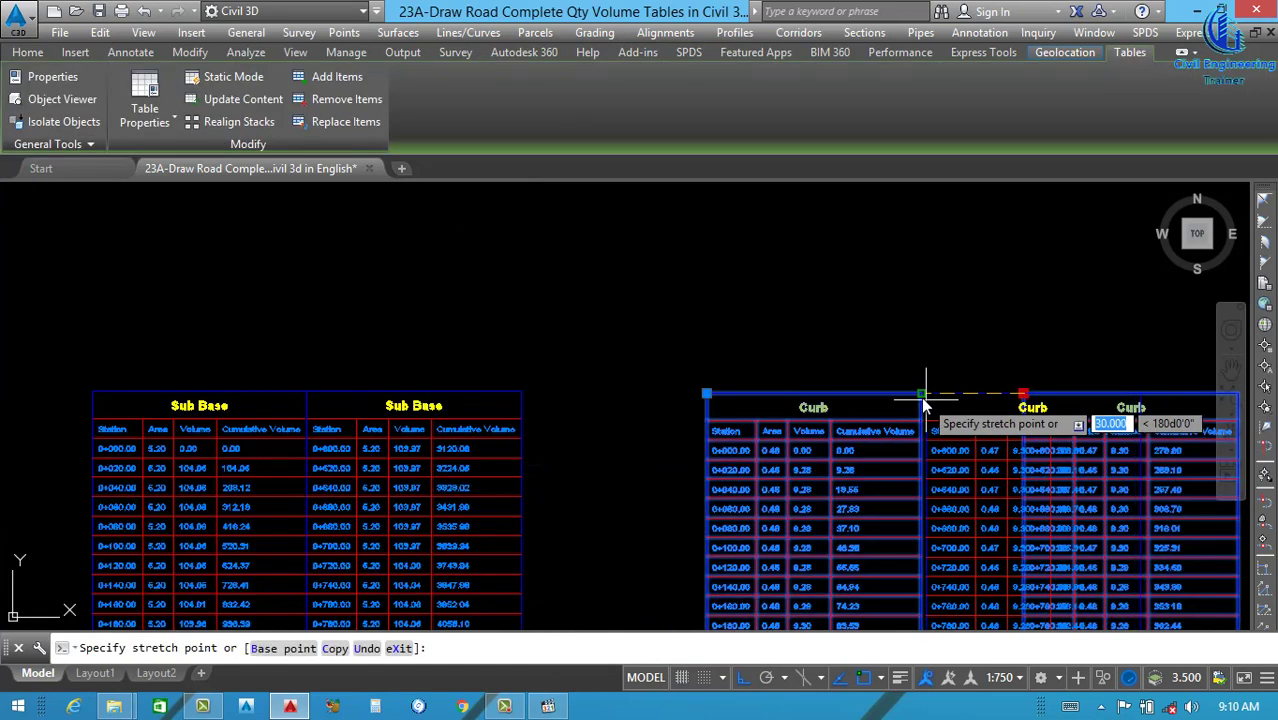
click(919, 393)
scroll(750, 437, down, 5)
key(Escape)
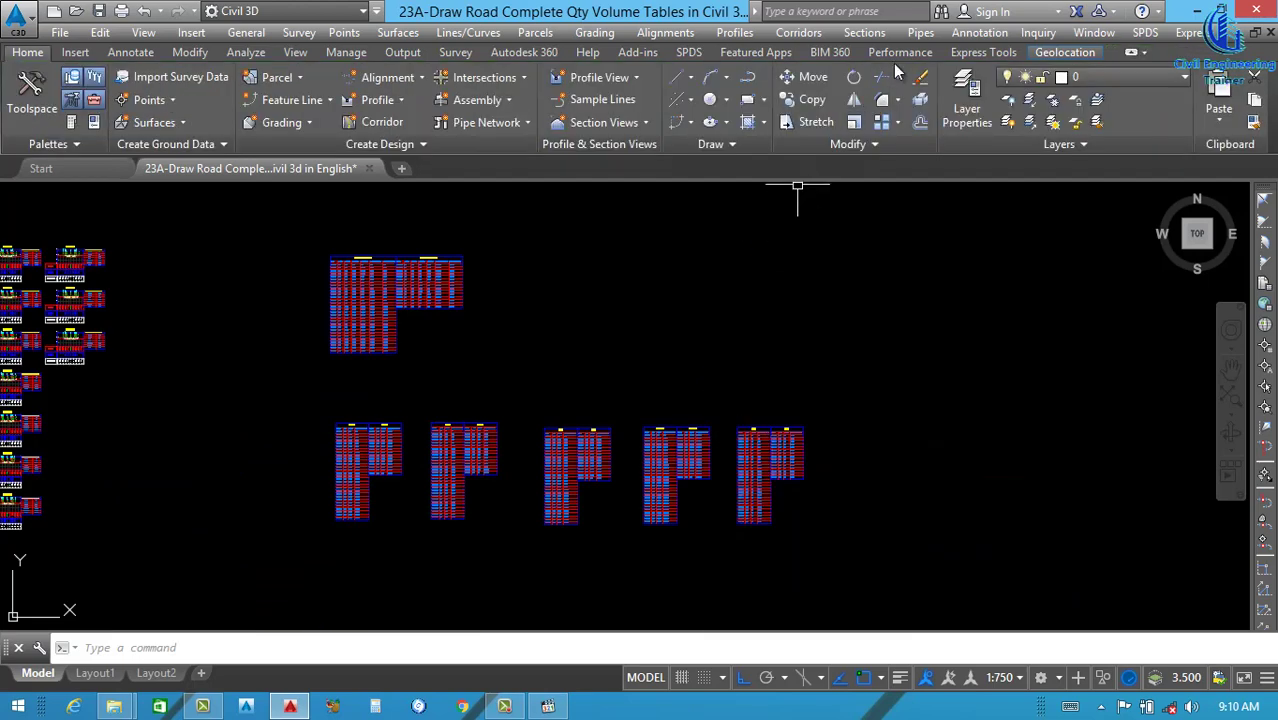
- Create the Sidewalk material volume table with at most 30 rows per table, beside the Curb table
click(870, 36)
mouse_move(960, 250)
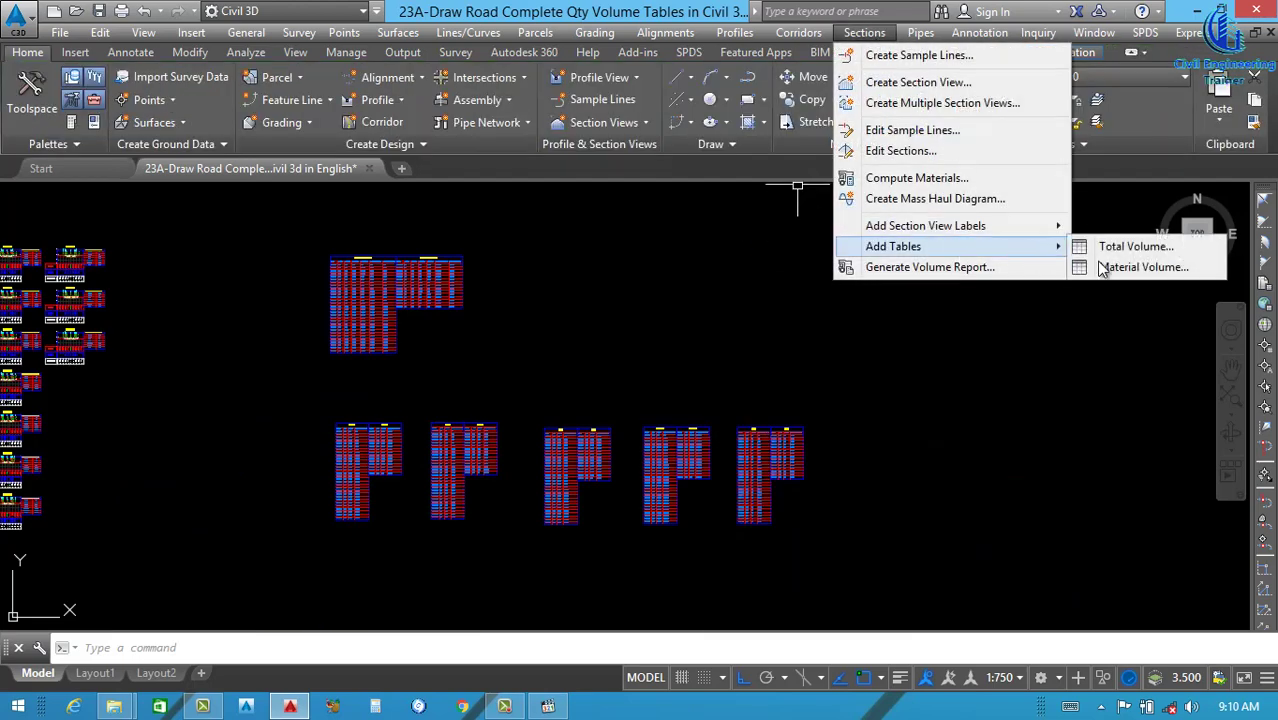
click(1109, 268)
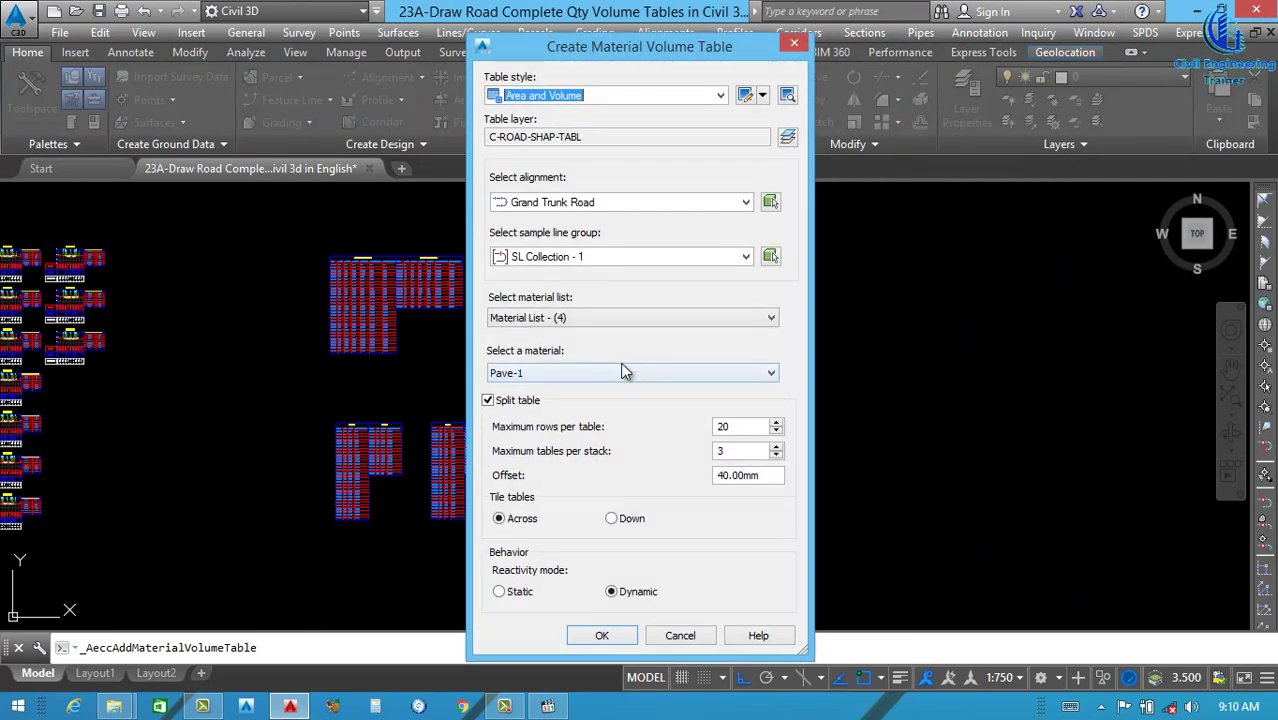
click(620, 372)
key(Escape)
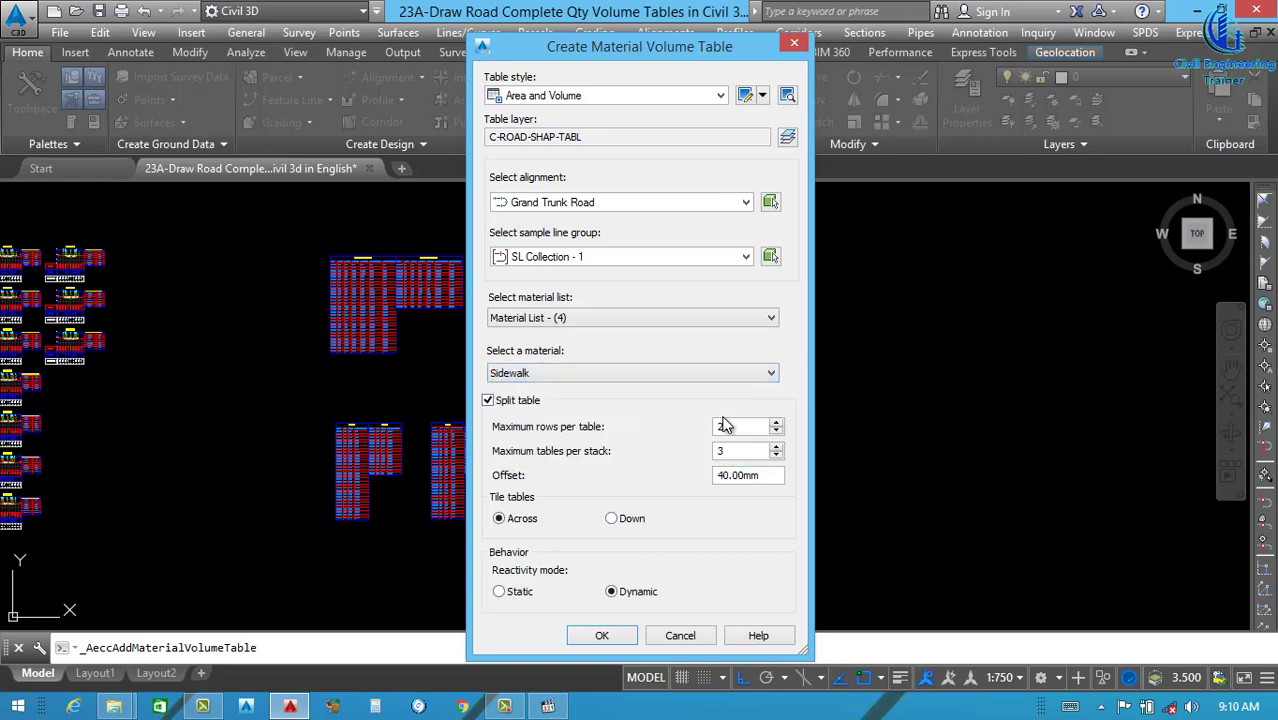
text(30)
click(603, 636)
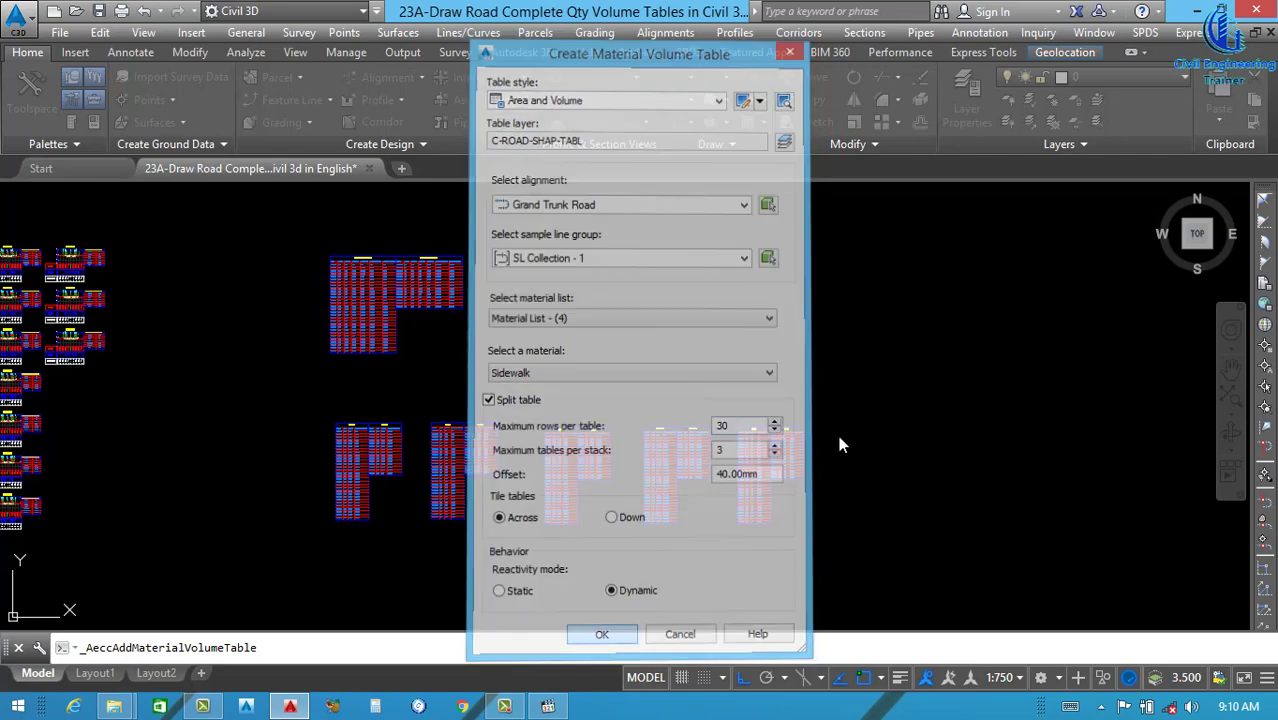
click(840, 429)
- Move the second part of the split Sidewalk table flush against the first part's upper corner
scroll(840, 429, up, 10)
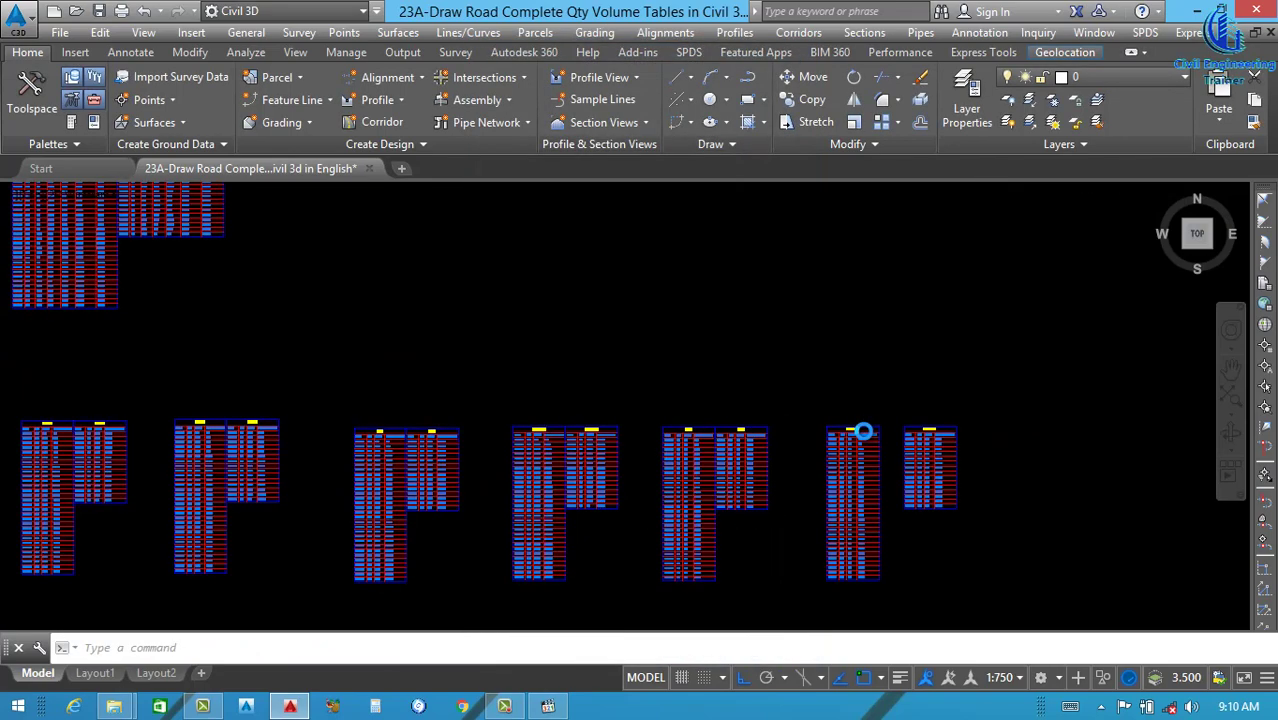
scroll(982, 404, down, 2)
click(982, 404)
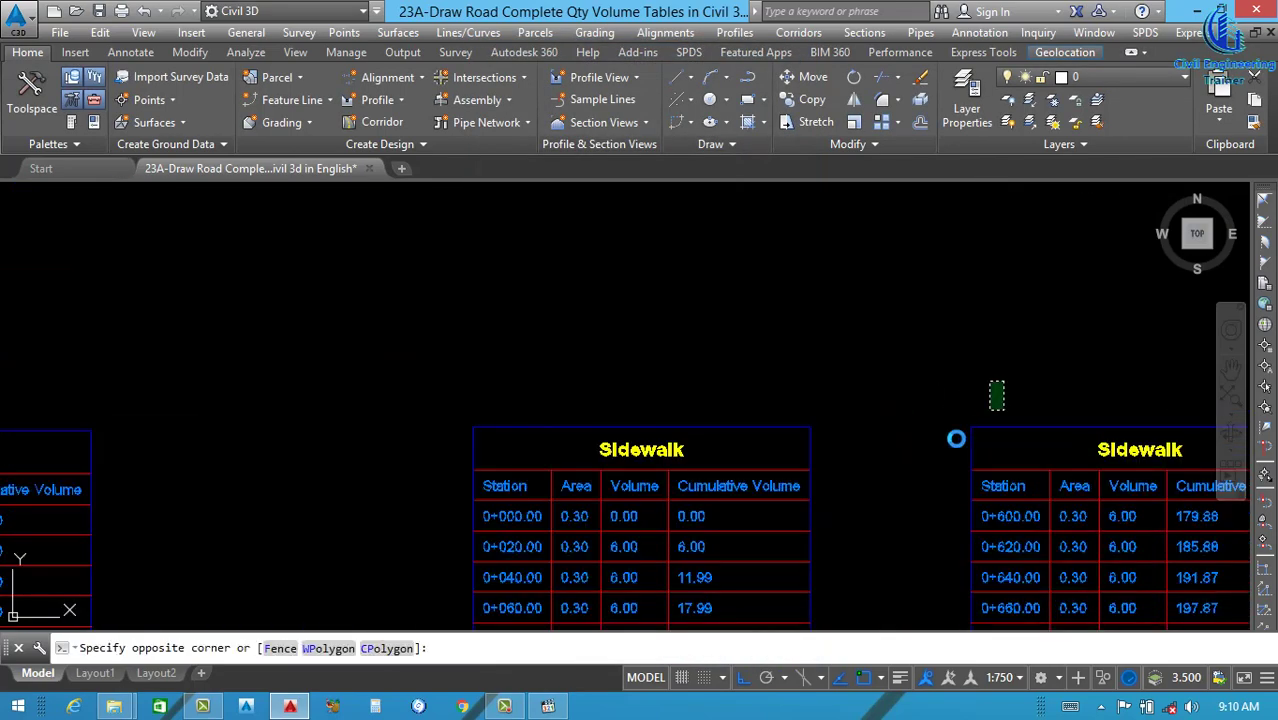
click(962, 435)
click(970, 429)
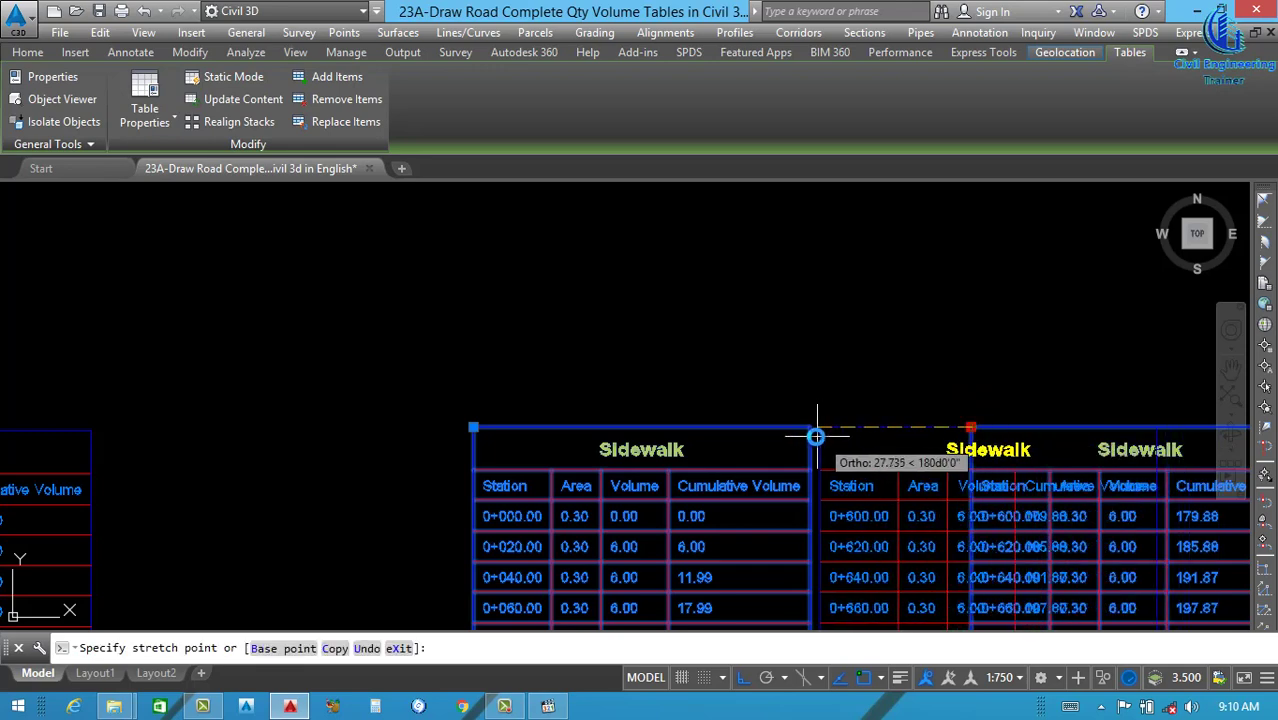
click(813, 431)
scroll(667, 430, down, 4)
key(Escape)
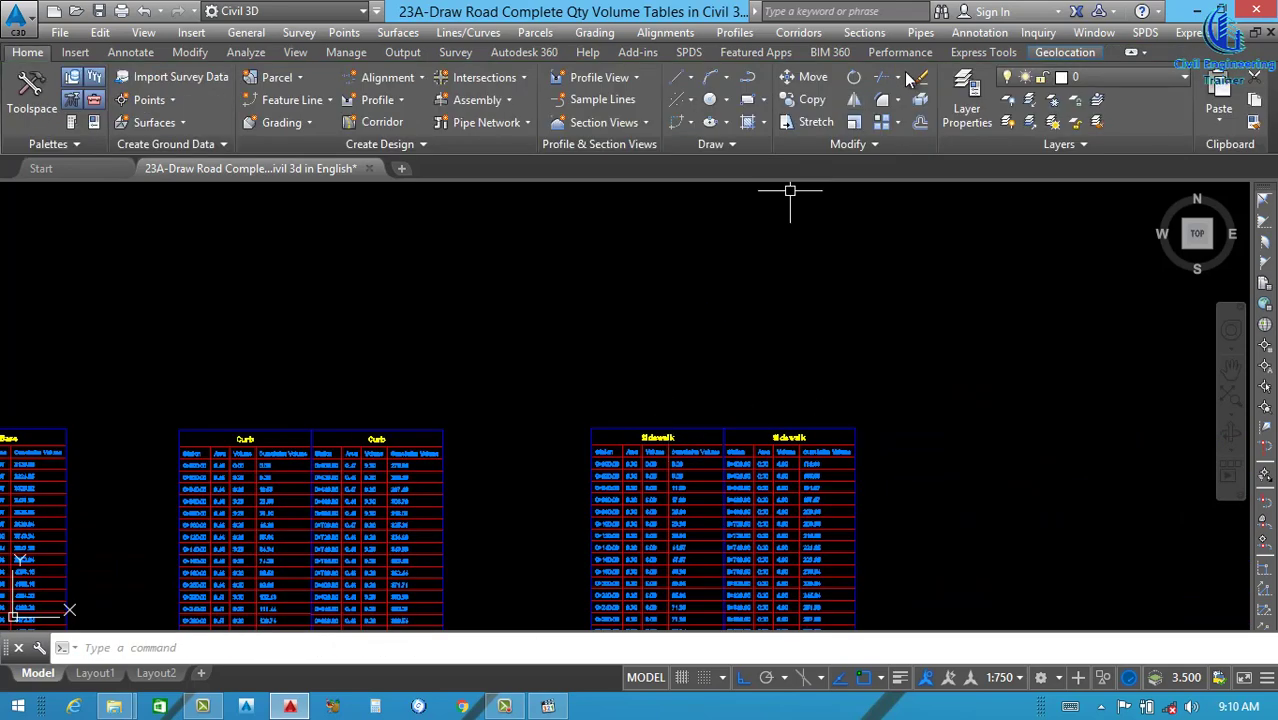
- Create the Barrier material volume table with at most 30 rows per table, beside the Sidewalk table
click(864, 32)
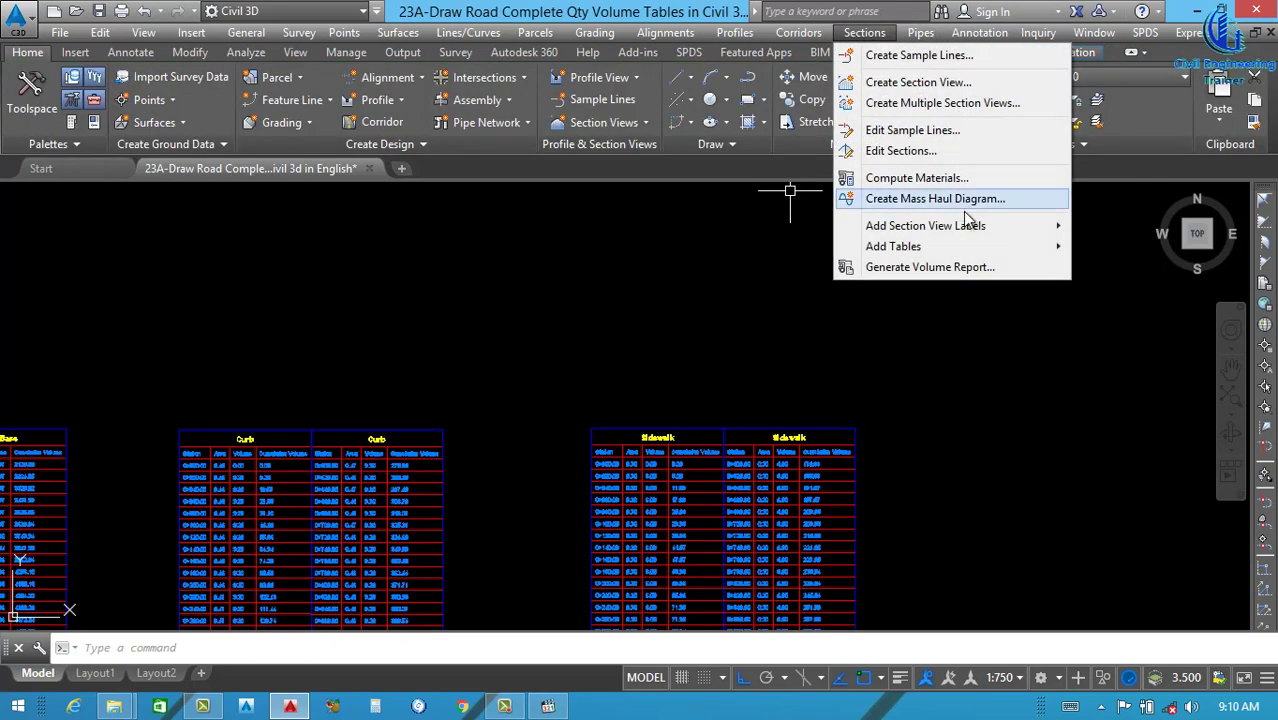
mouse_move(961, 246)
click(1103, 267)
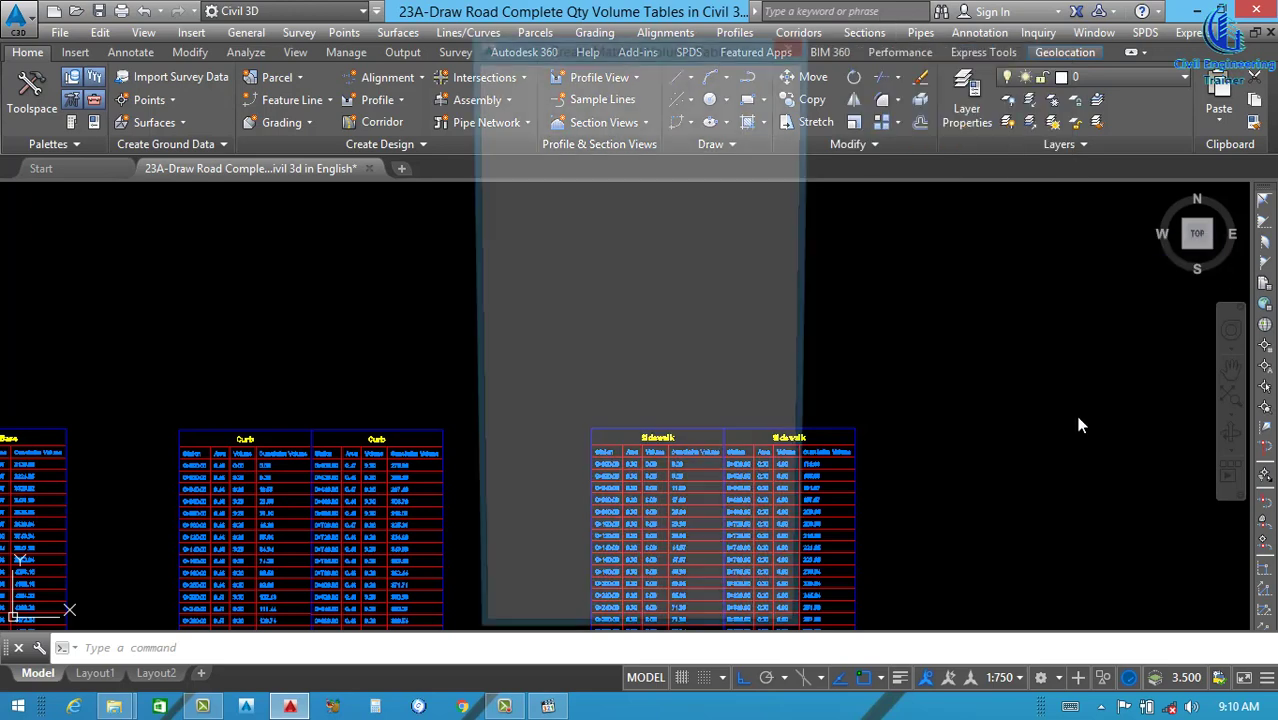
click(602, 370)
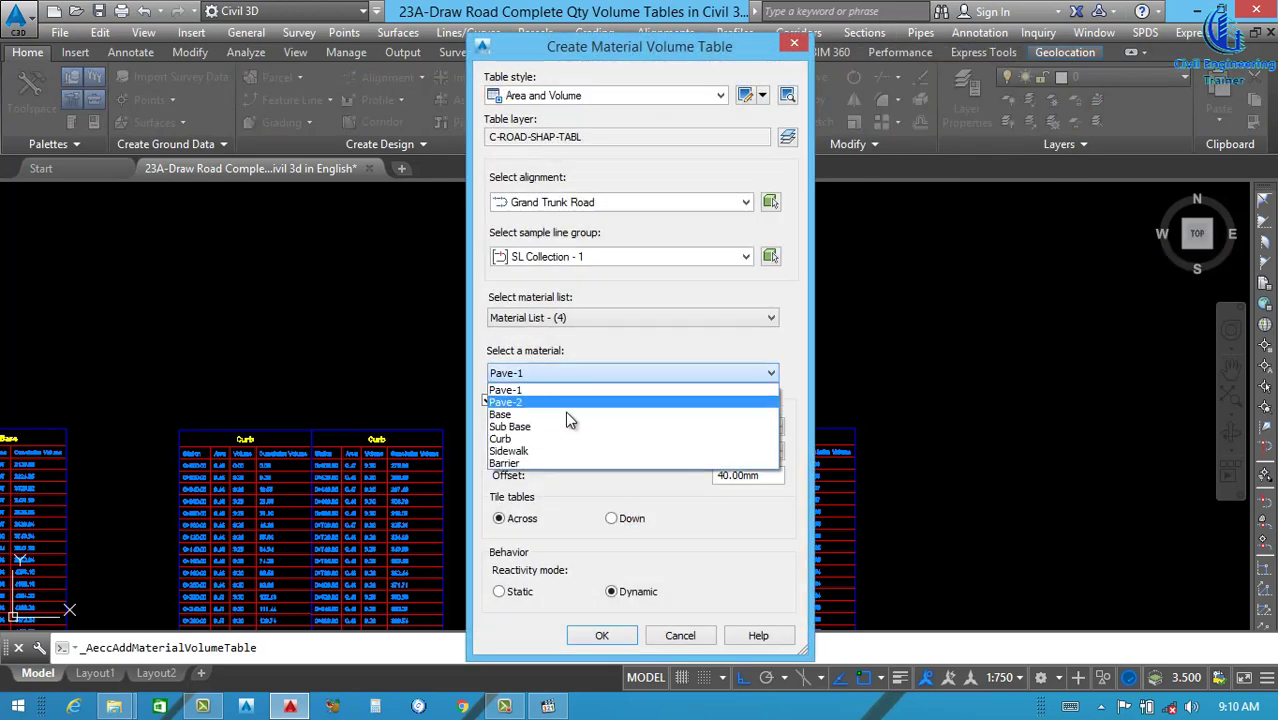
click(515, 472)
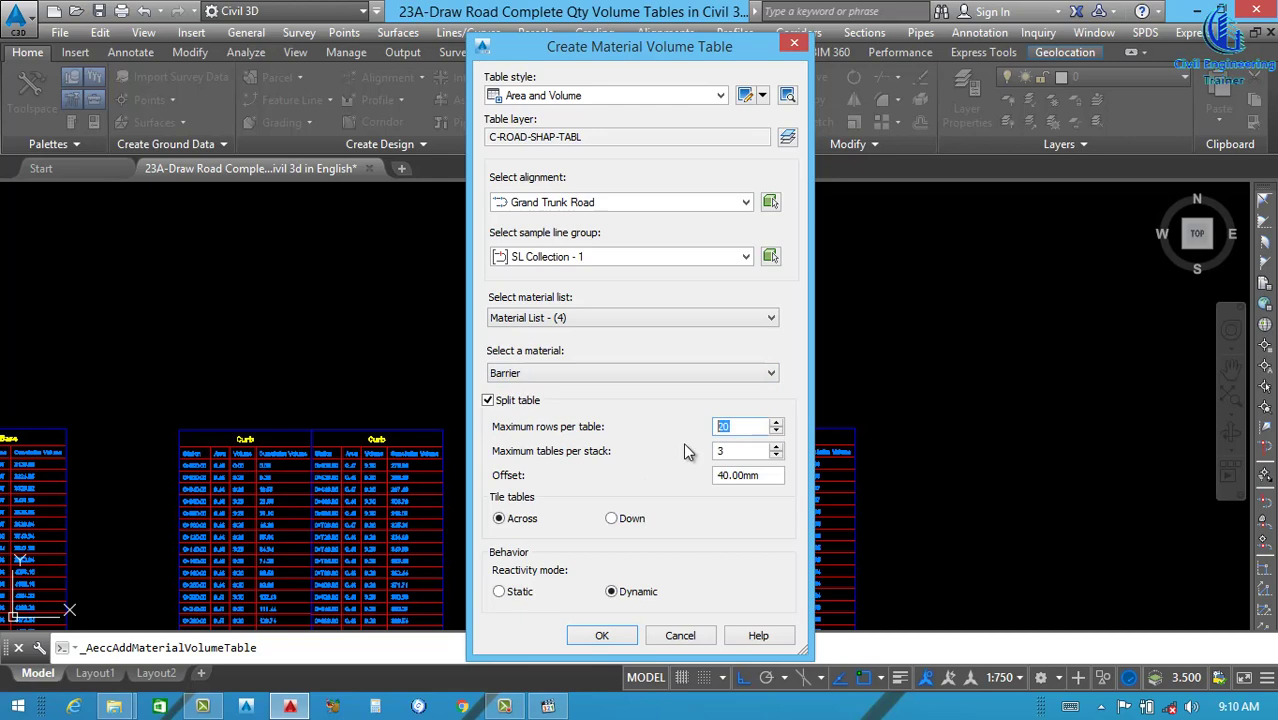
text(30)
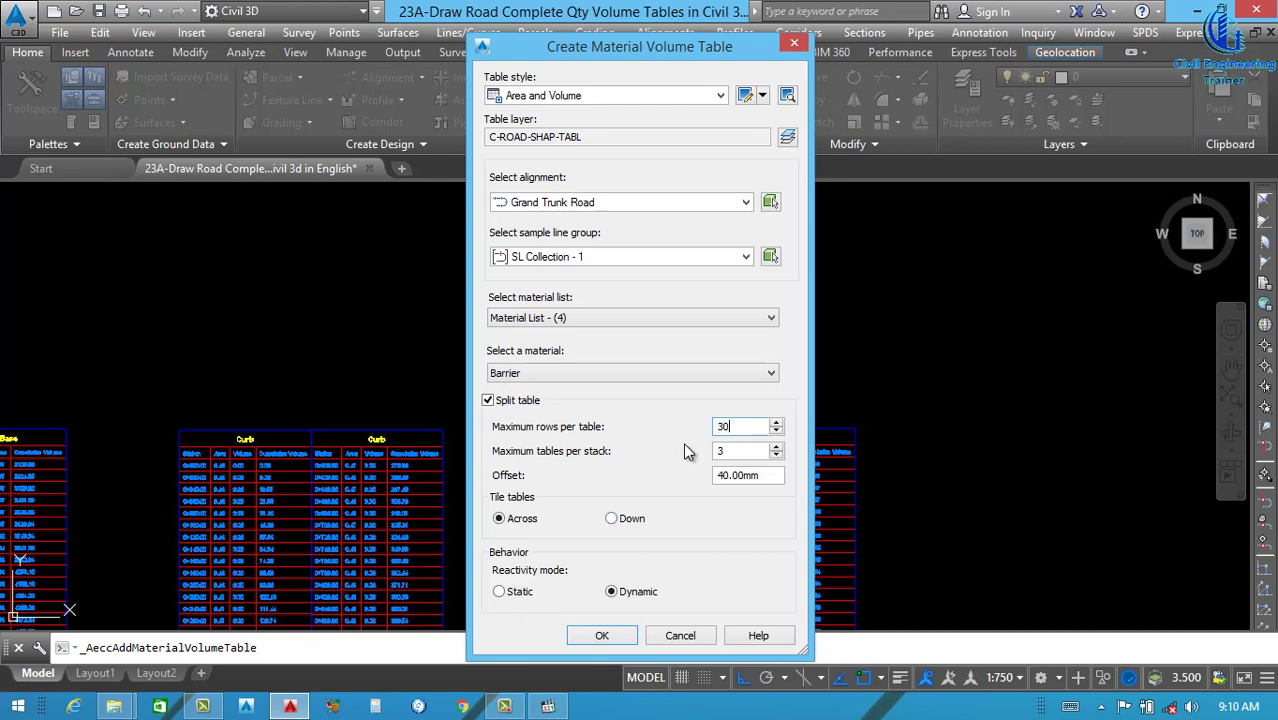
click(602, 636)
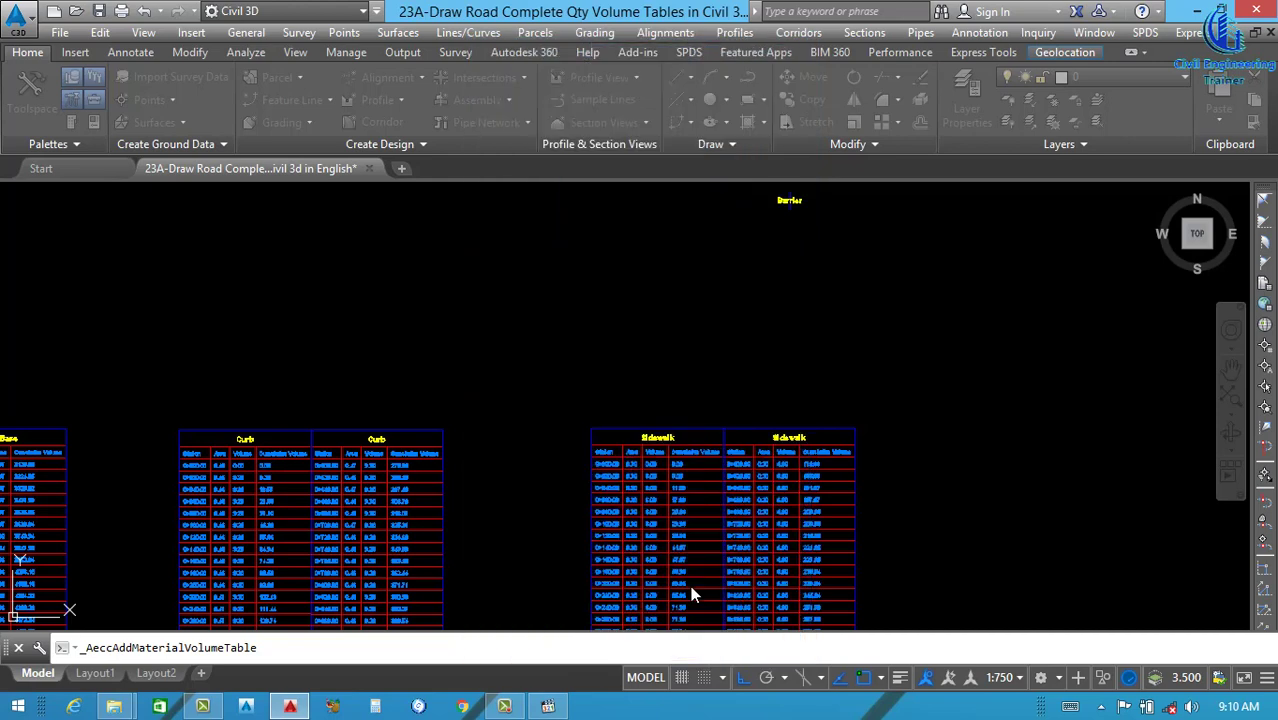
click(945, 428)
- Move the second part of the split Barrier table flush against the first part's upper corner
scroll(944, 424, down, 2)
scroll(980, 400, up, 3)
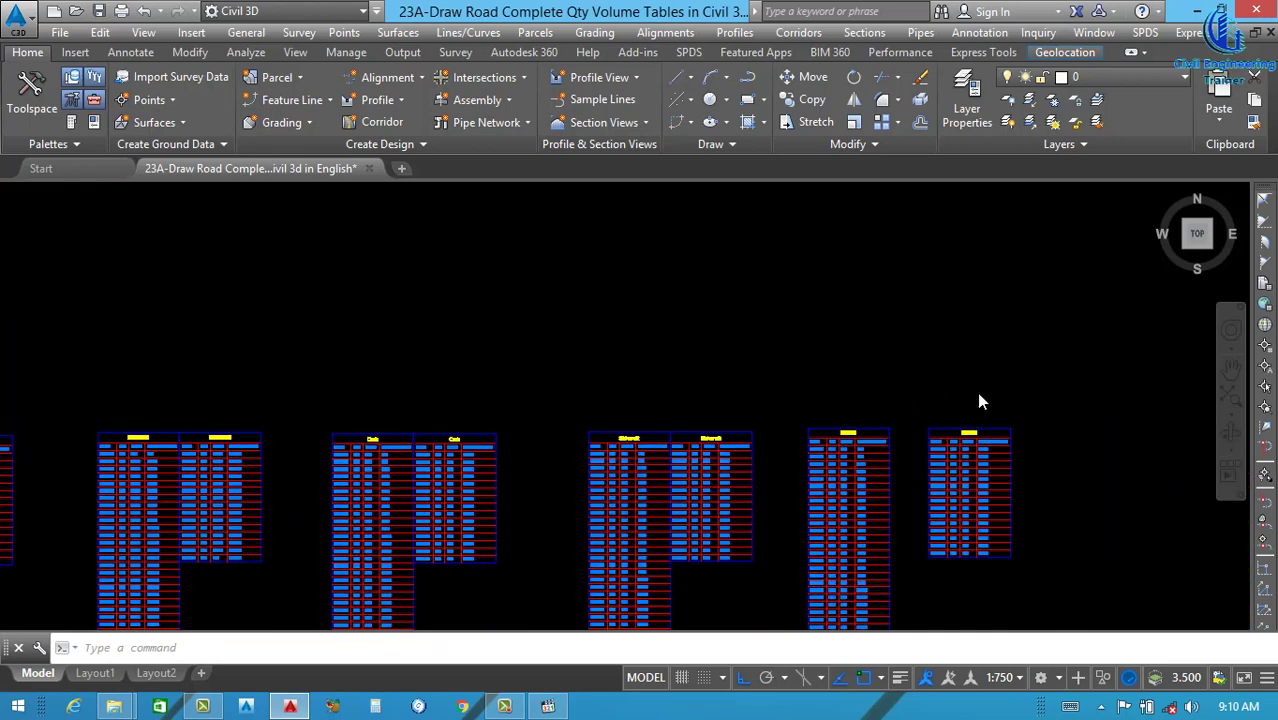
click(1003, 391)
click(885, 437)
click(891, 429)
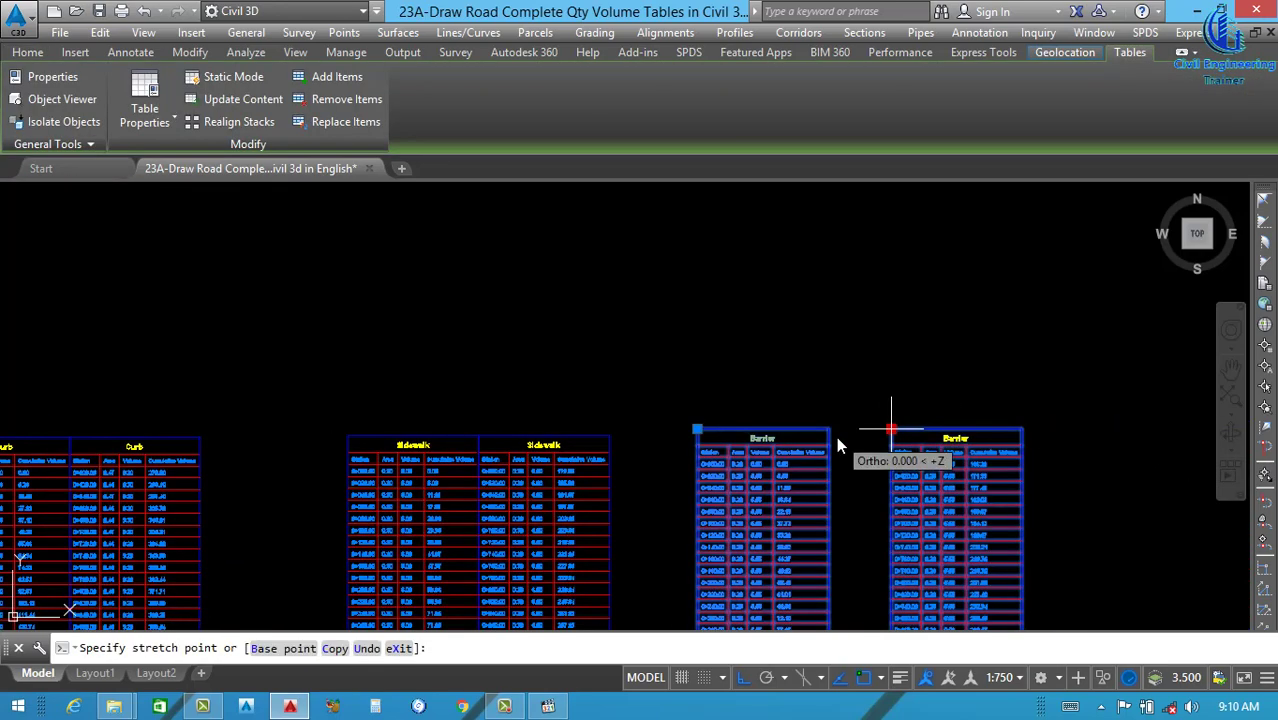
click(830, 424)
scroll(901, 420, down, 4)
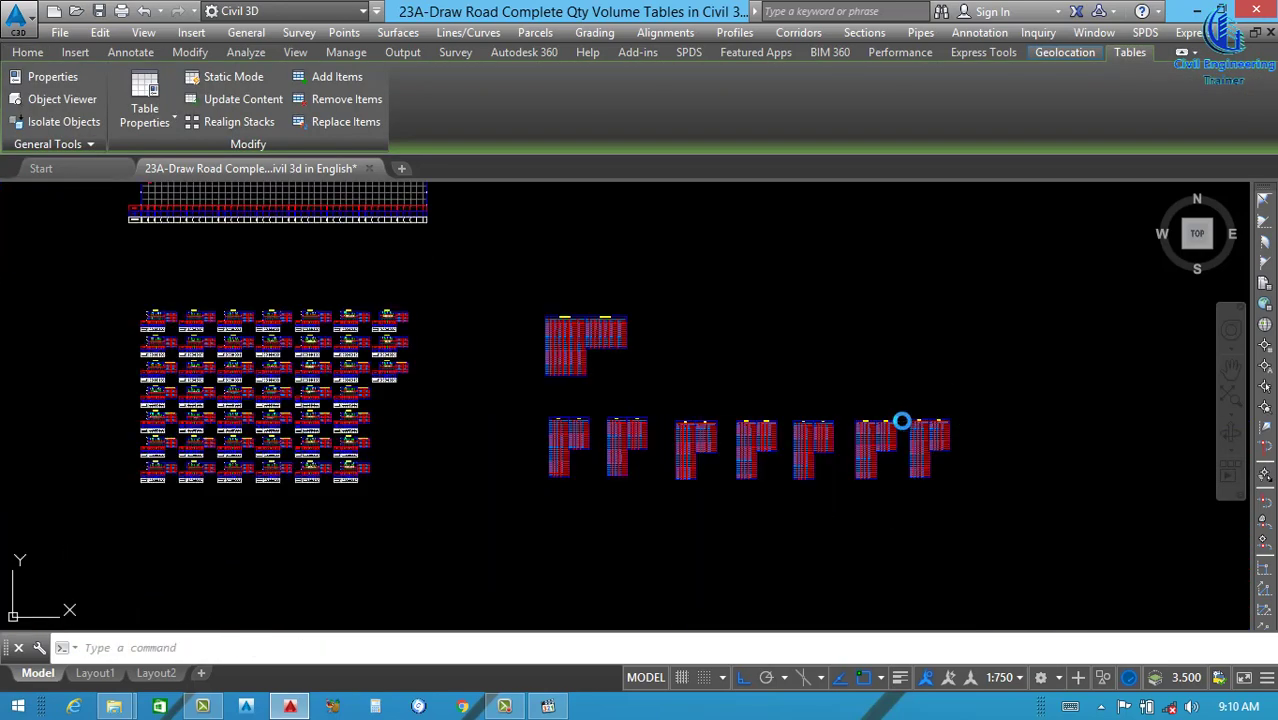
key(Escape)
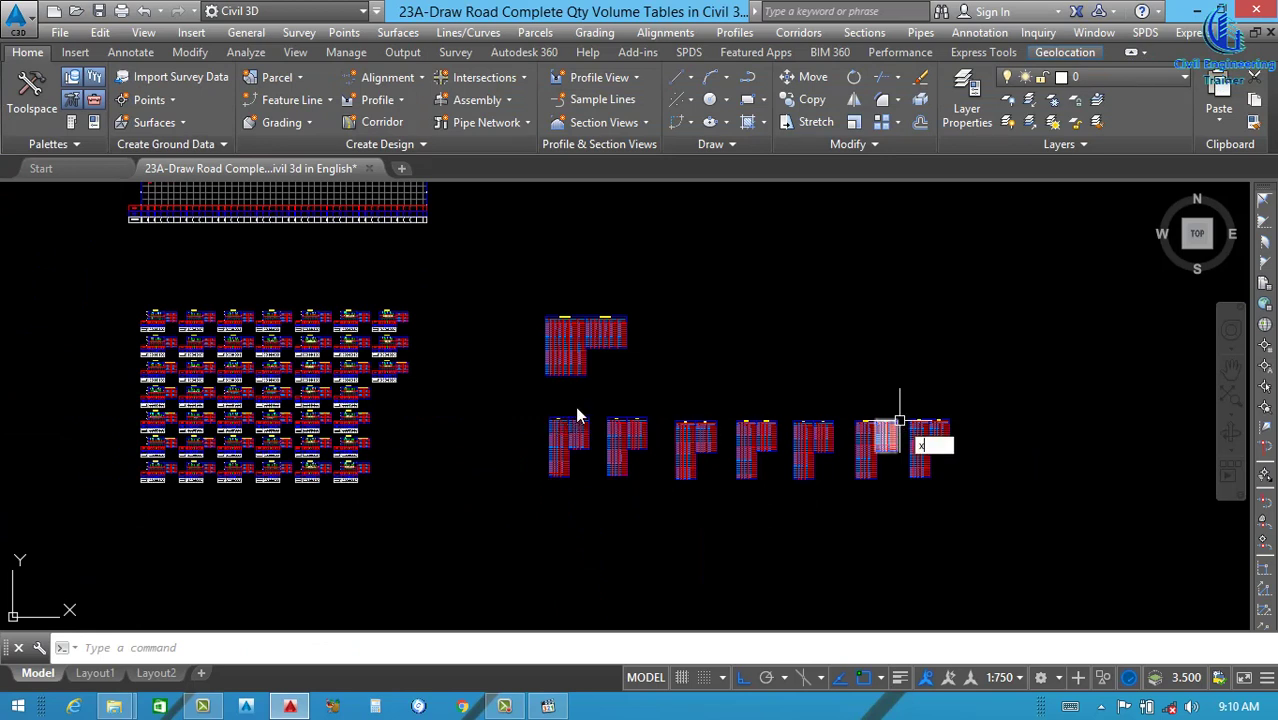
- Draw a horizontal construction line just above the row of material volume tables
text(l)
key(Return)
text(h)
key(Return)
scroll(550, 416, up, 4)
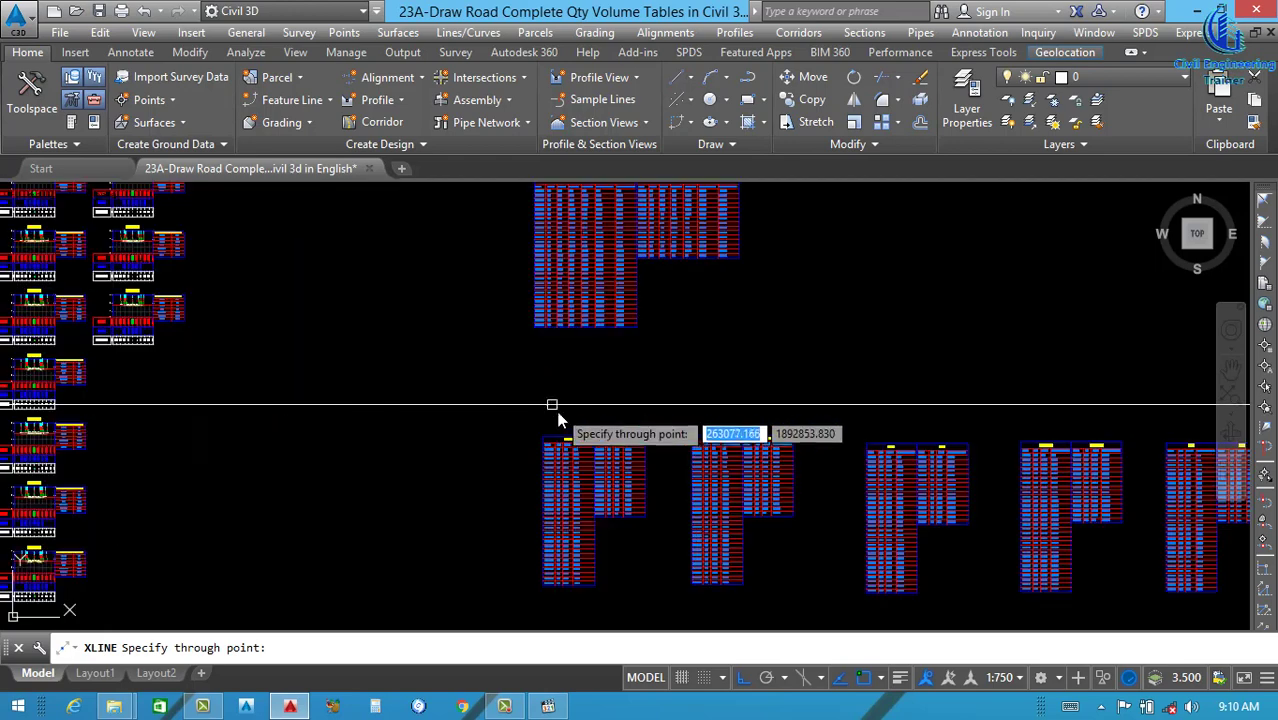
scroll(560, 424, up, 5)
click(567, 426)
key(Return)
click(549, 423)
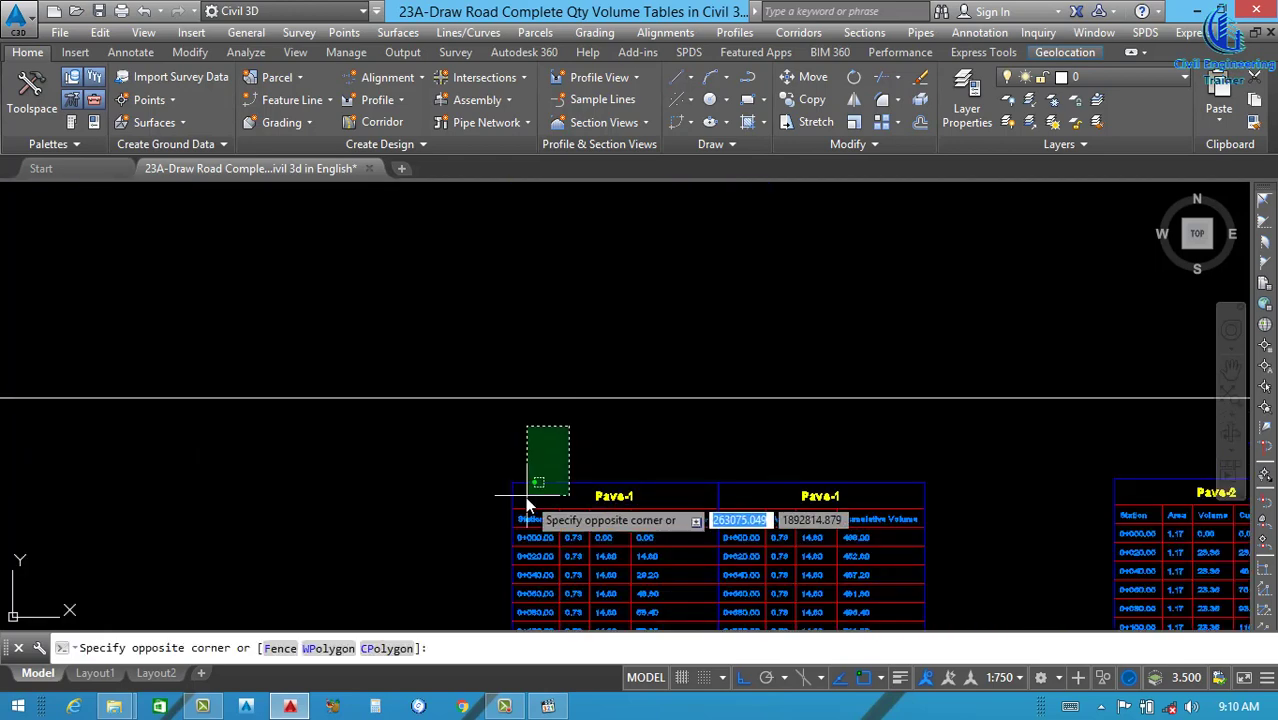
click(535, 488)
key(Escape)
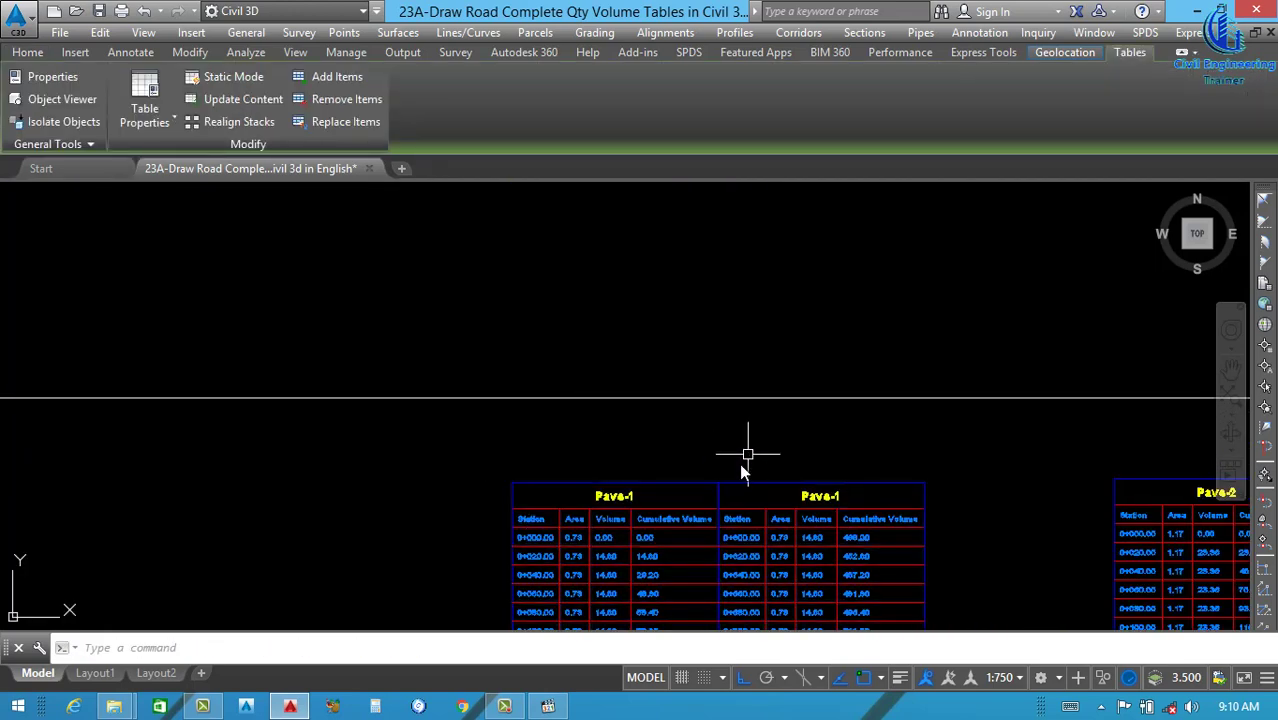
- Move both parts of the Pave-1 table straight up so their upper edge sits on the construction line
click(742, 455)
click(583, 502)
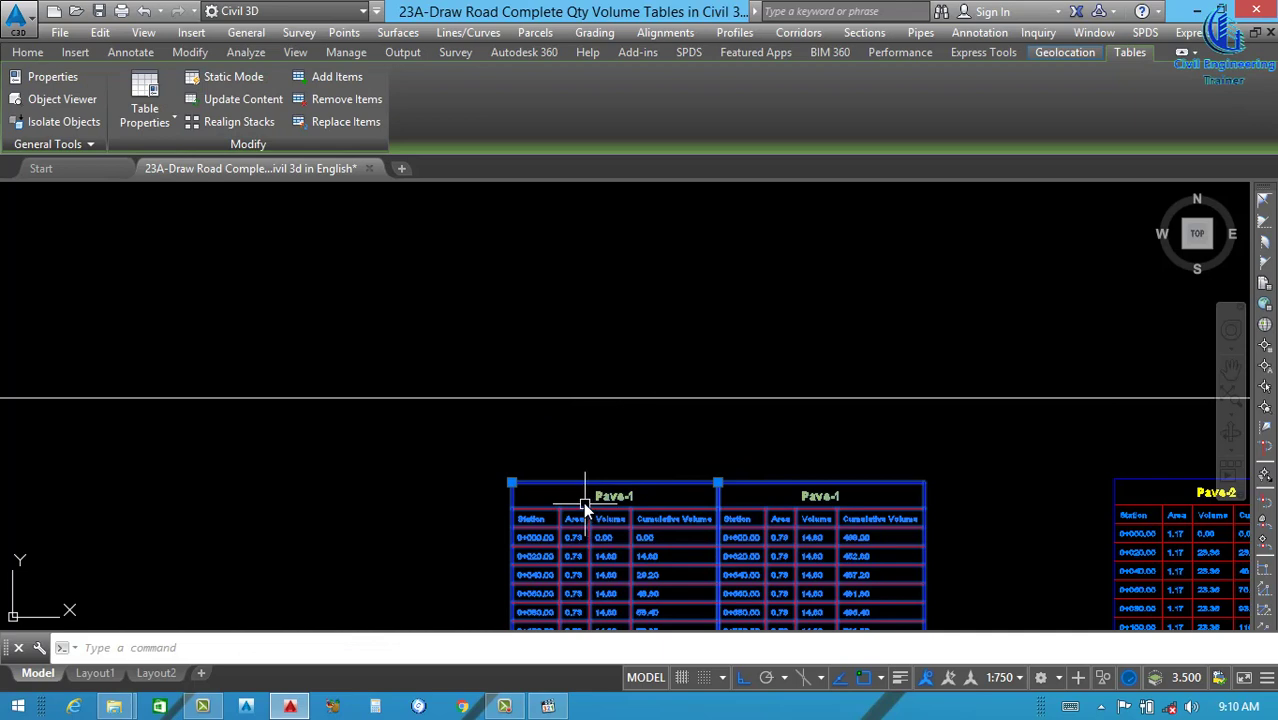
text(m)
key(Return)
click(511, 483)
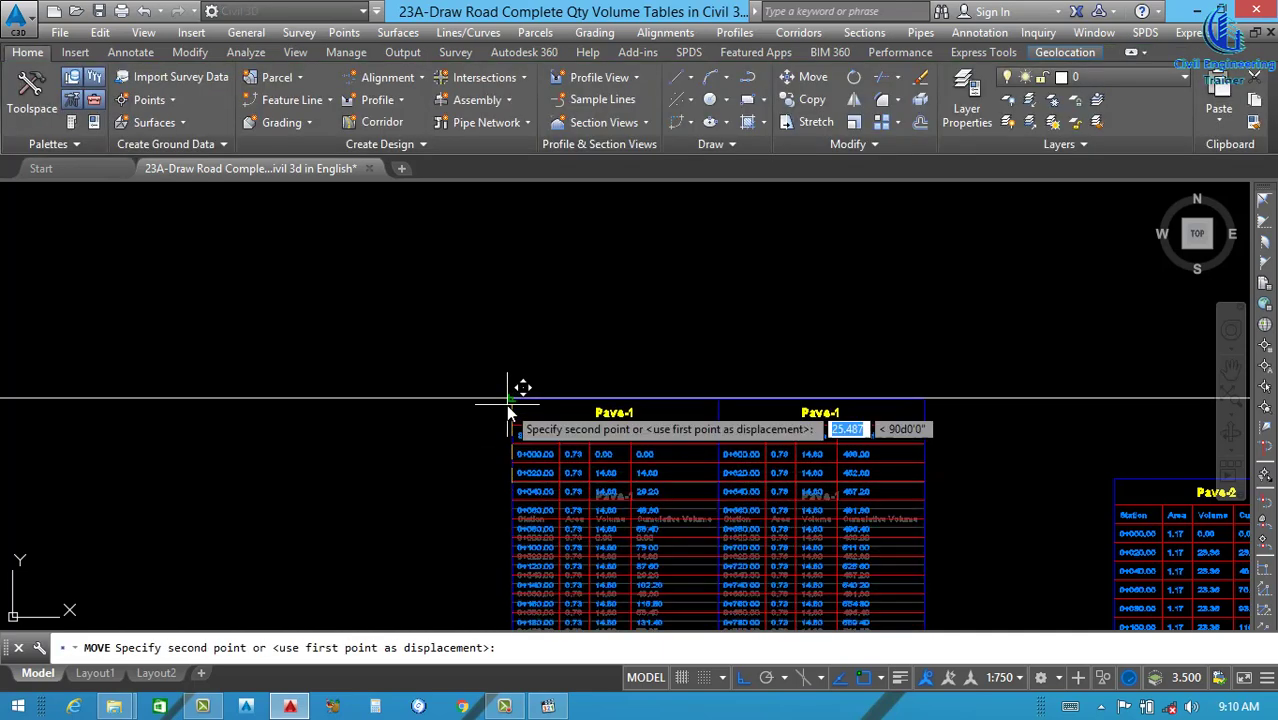
click(507, 400)
- Move both parts of the Pave-2 table straight up so their upper edge sits on the construction line
scroll(571, 451, down, 3)
scroll(743, 439, up, 3)
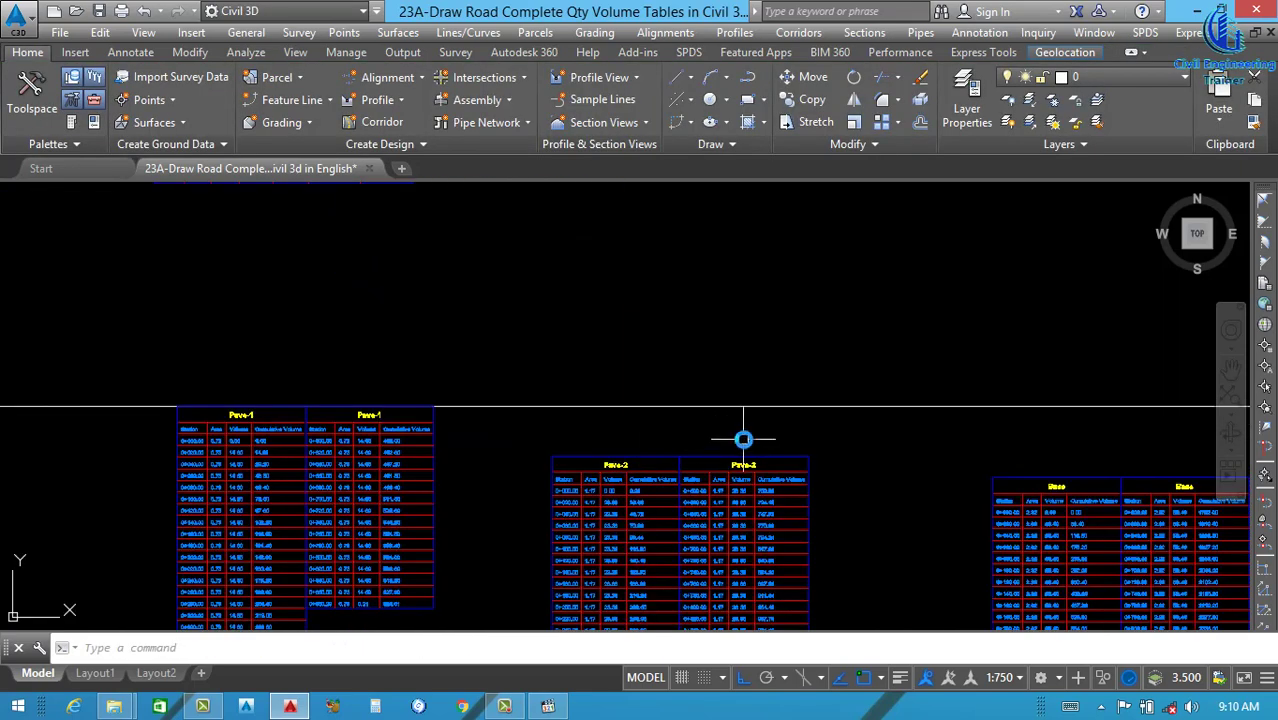
click(743, 439)
click(606, 520)
text(m)
key(Return)
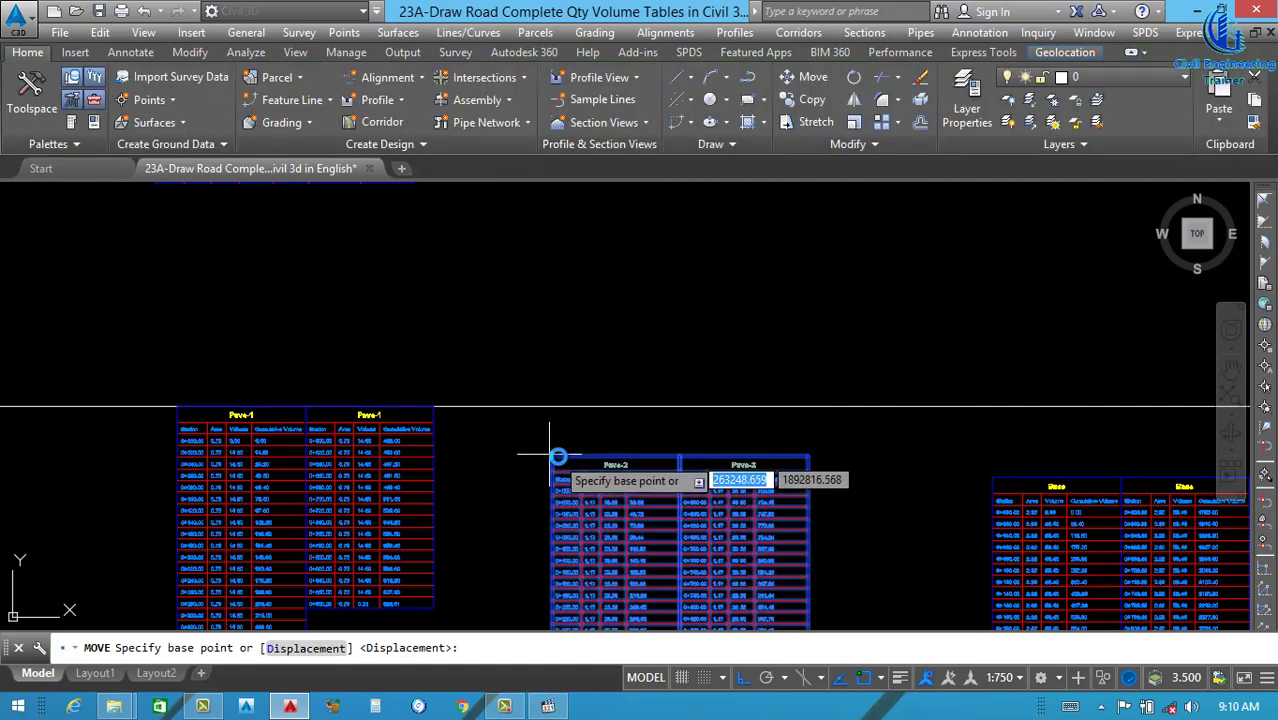
click(556, 457)
click(554, 407)
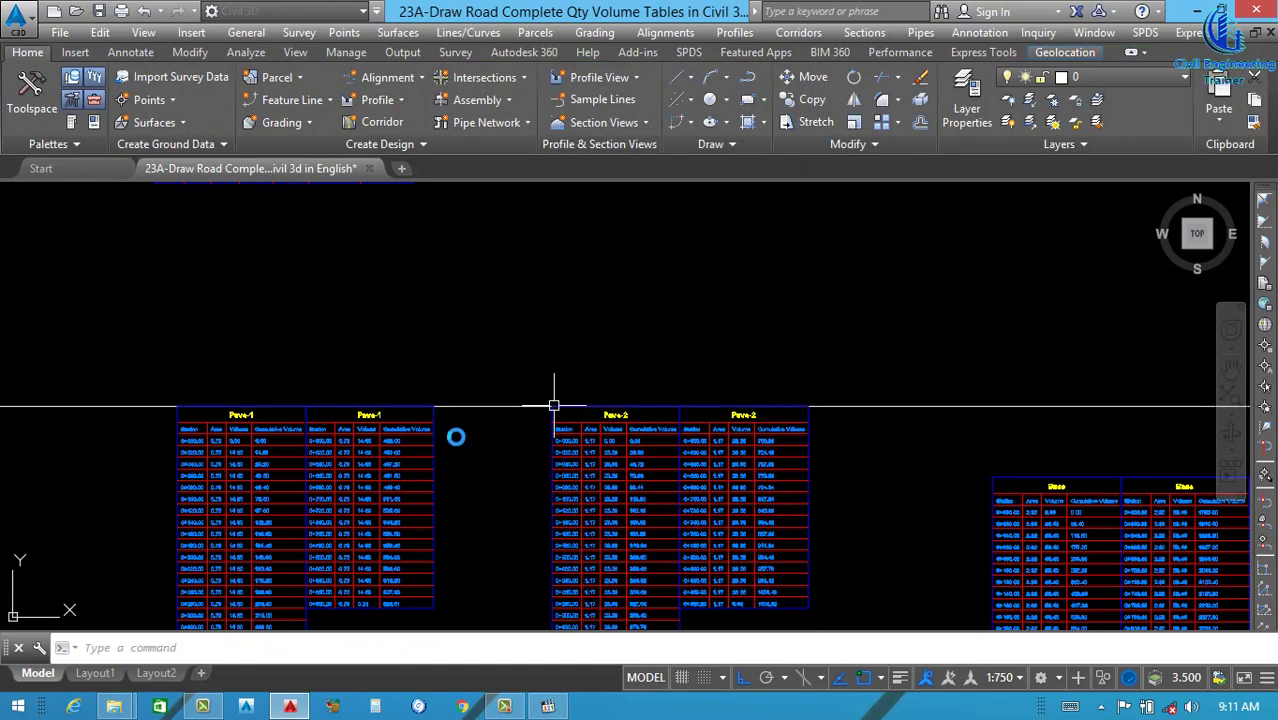
- Move both parts of the Base table straight up so their upper edge sits on the construction line
scroll(570, 420, down, 3)
scroll(913, 434, up, 3)
click(915, 434)
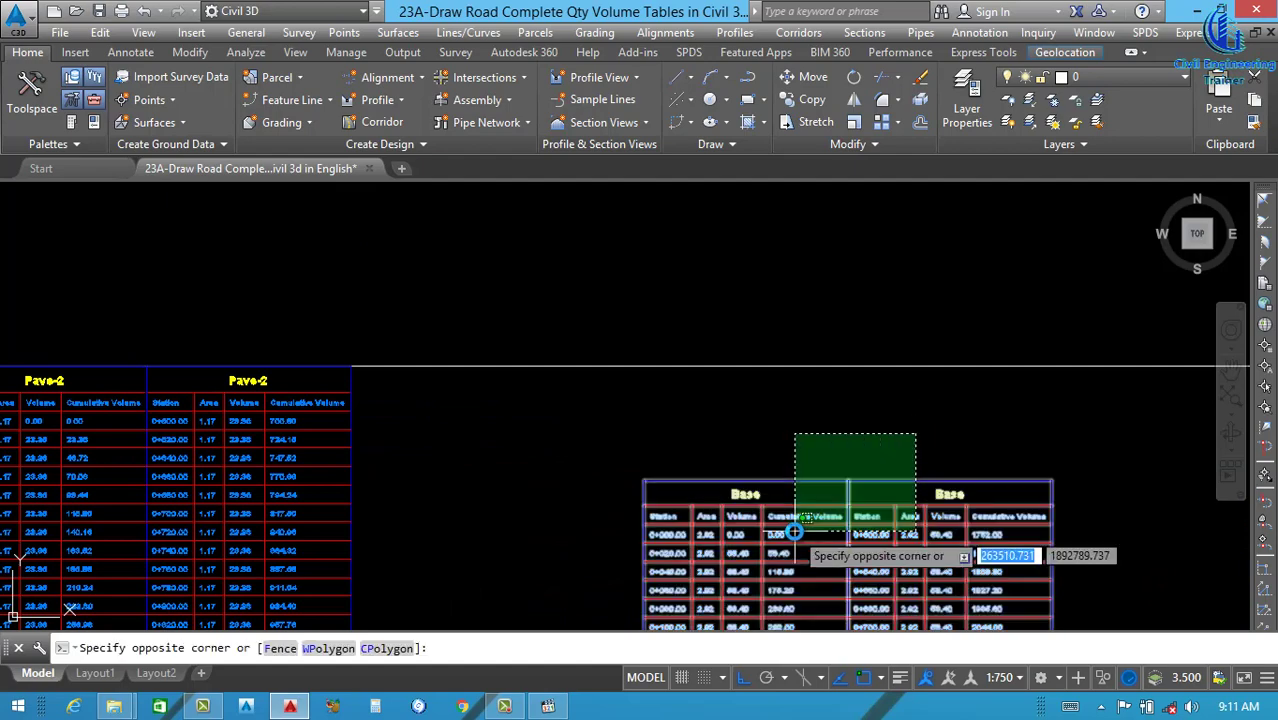
click(793, 532)
text(m)
key(Return)
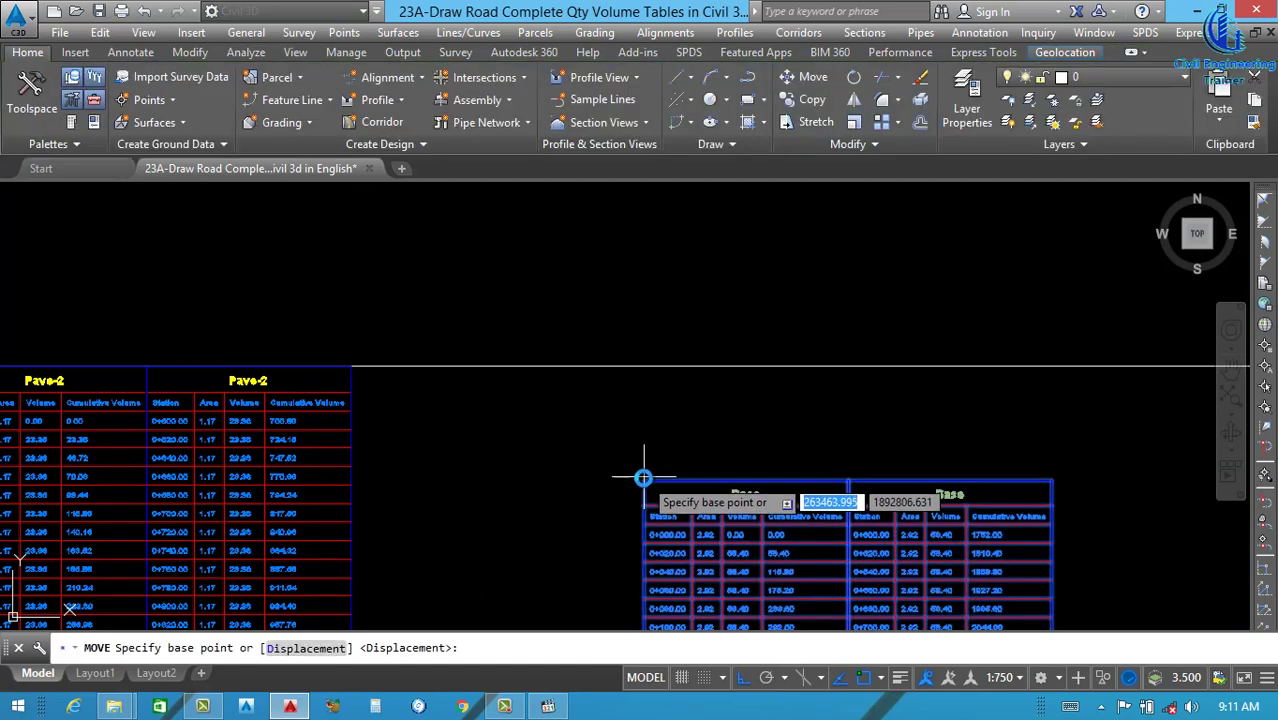
click(643, 478)
click(576, 366)
- Move both parts of the Sub Base table straight up so their upper edge sits on the construction line
scroll(485, 403, down, 3)
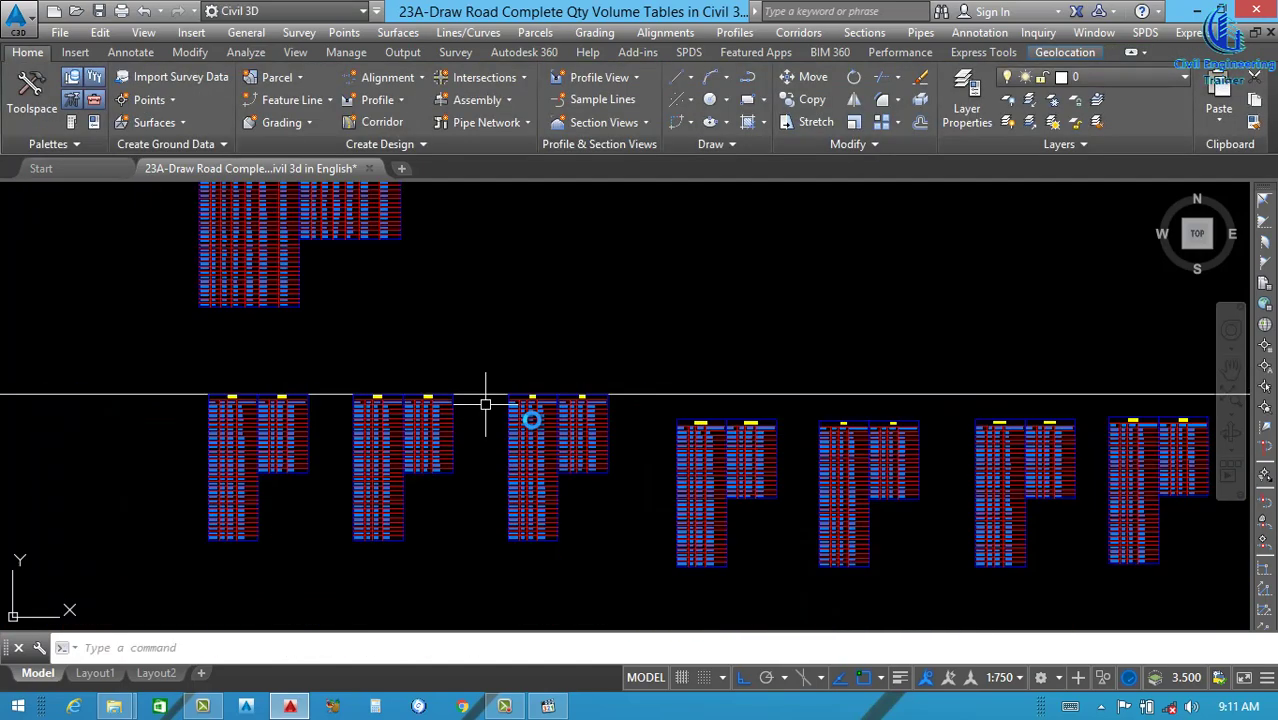
scroll(740, 420, up, 3)
click(807, 406)
click(631, 463)
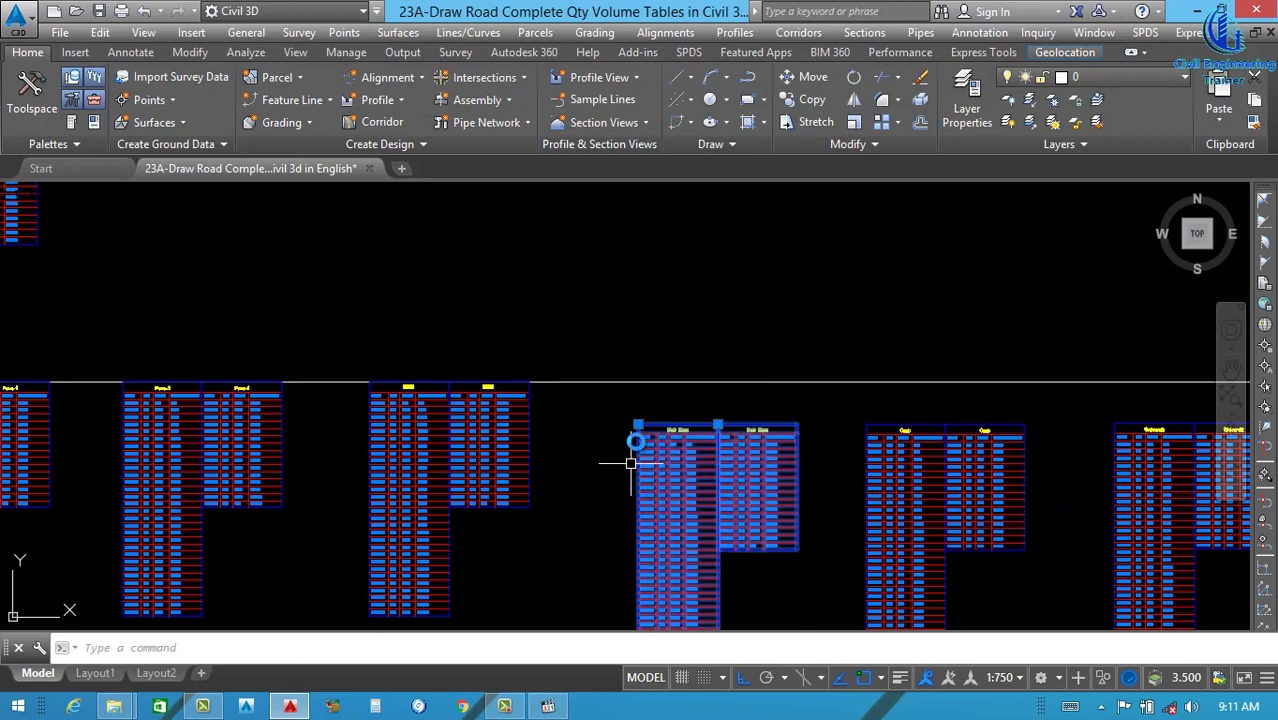
text(m)
key(Return)
click(636, 422)
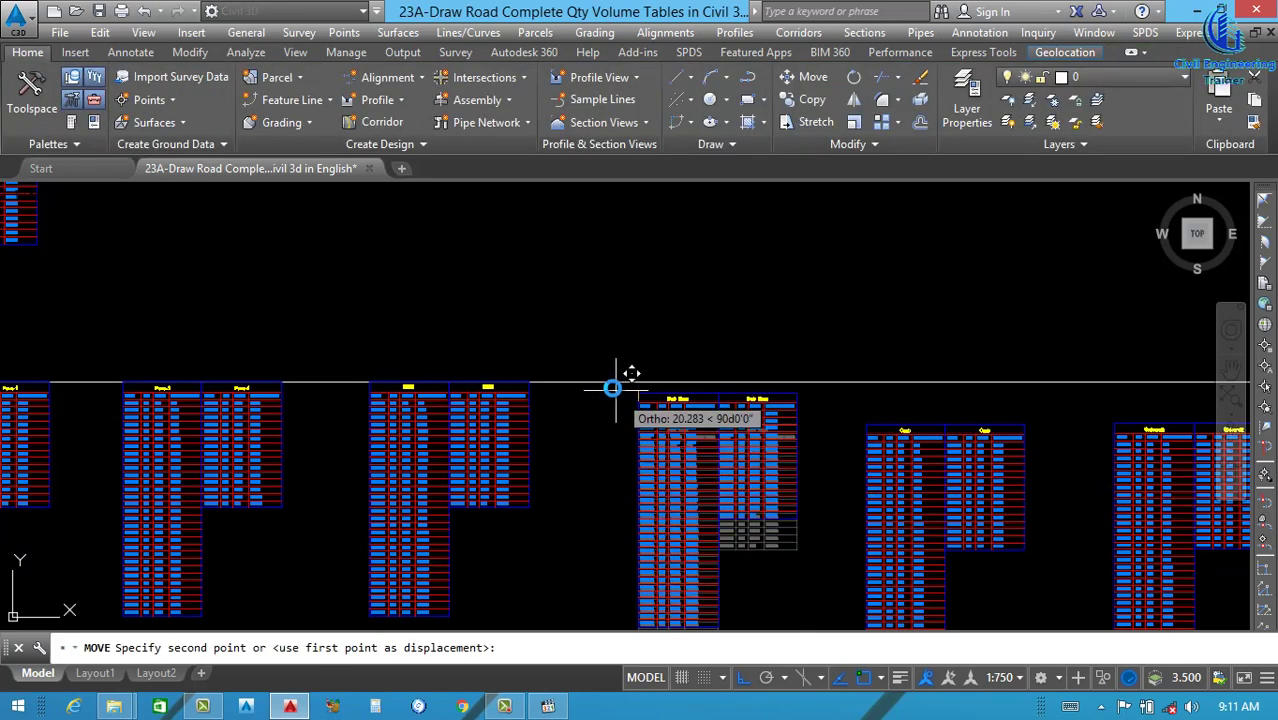
click(608, 382)
scroll(600, 402, up, 3)
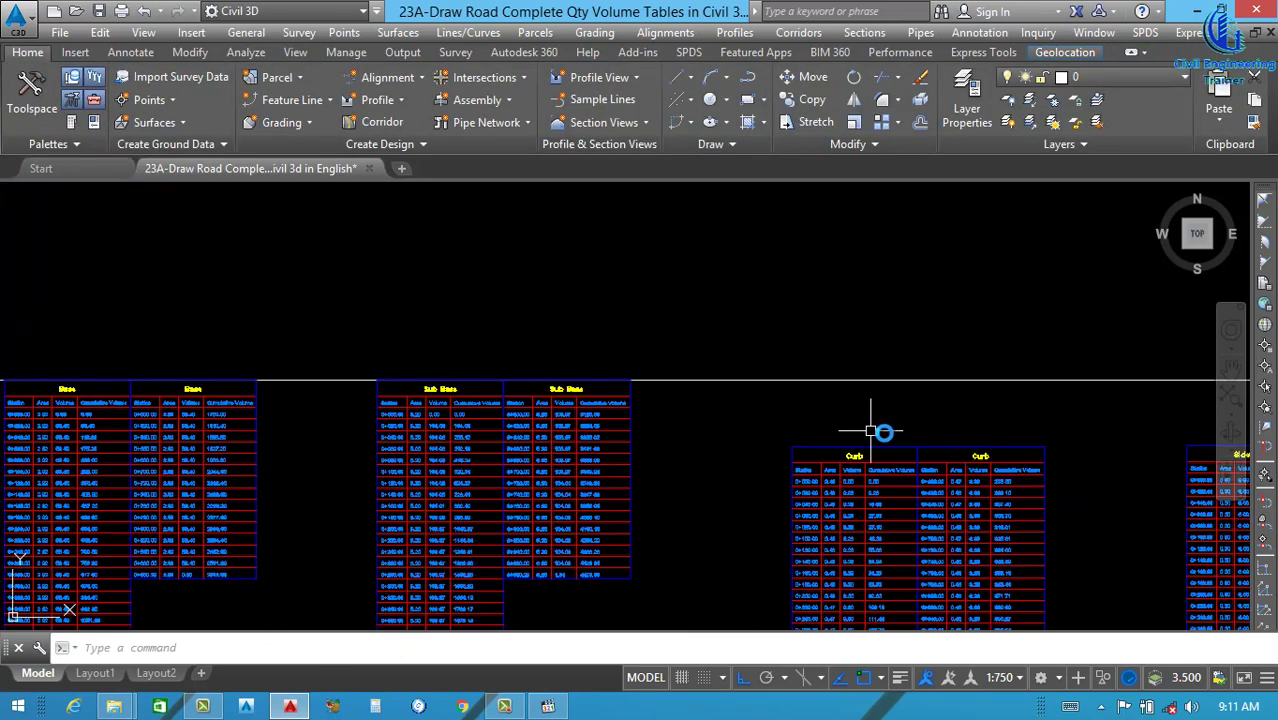
- Move both parts of the Curb table up and slightly left so their upper edge sits on the construction line
click(1040, 425)
click(770, 525)
text(m)
key(Return)
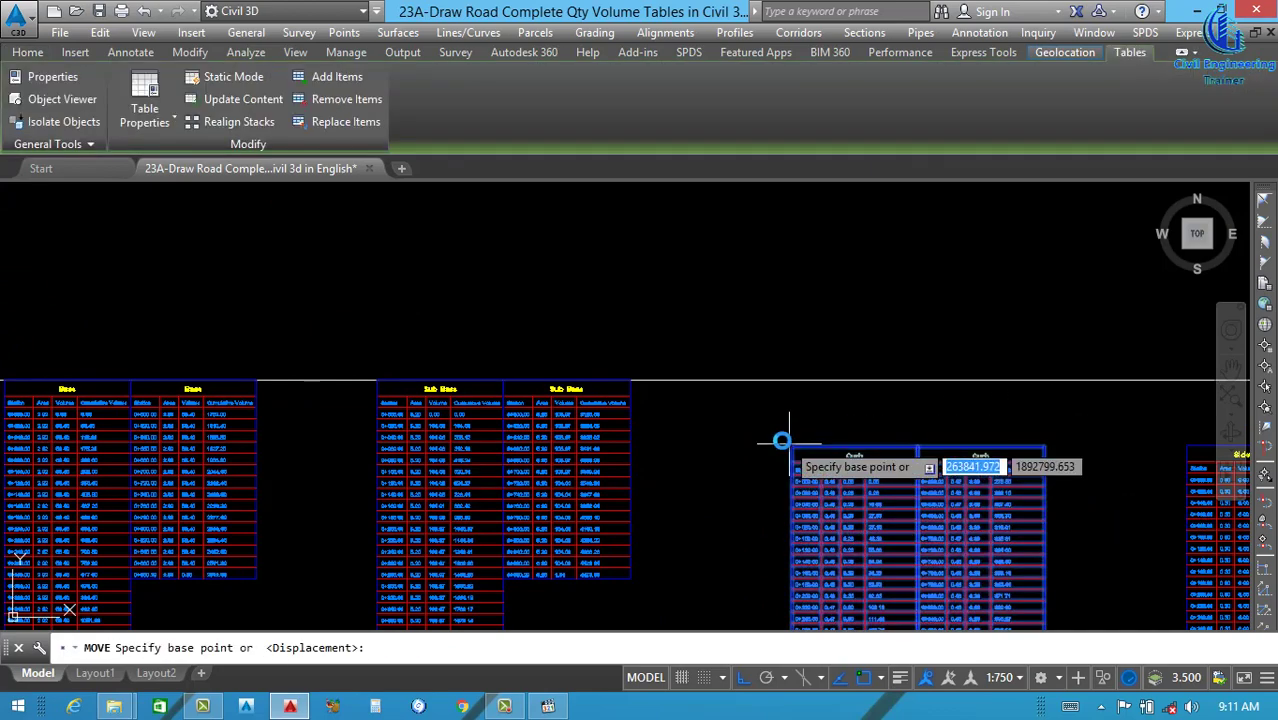
click(792, 444)
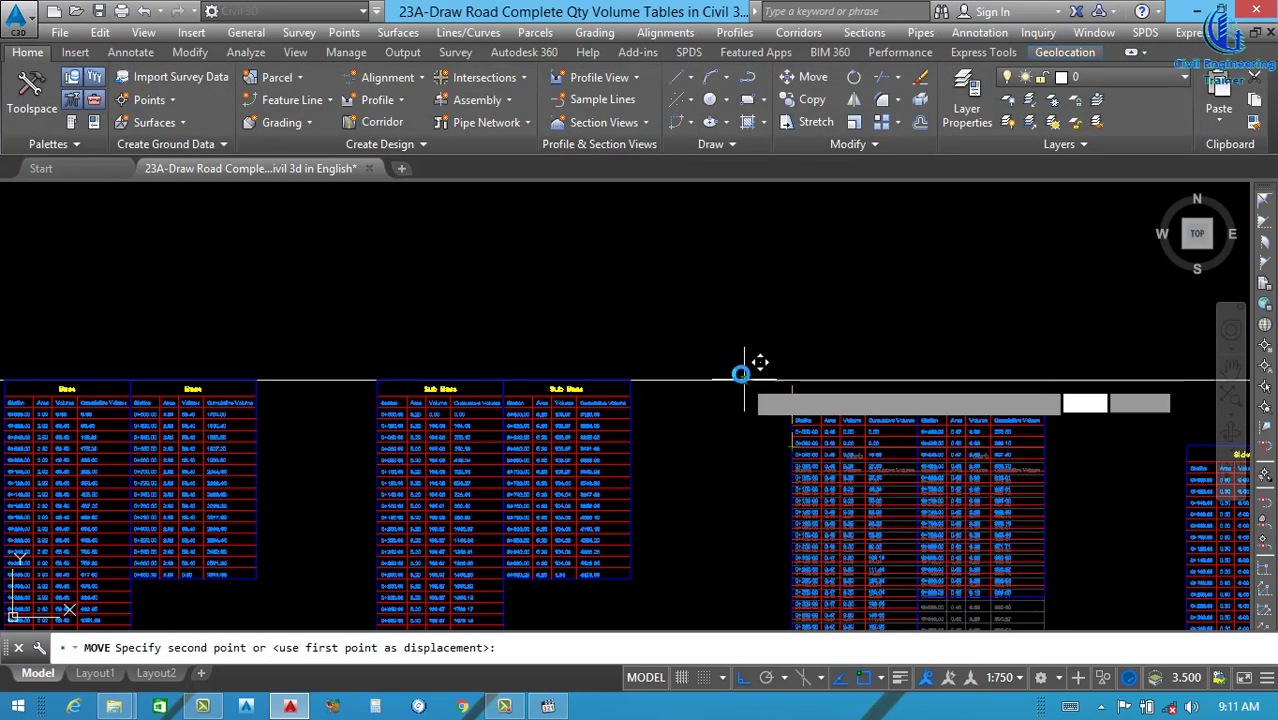
click(750, 377)
- Move both parts of the Sidewalk table up and slightly left so their upper edge sits on the construction line
scroll(610, 408, down, 3)
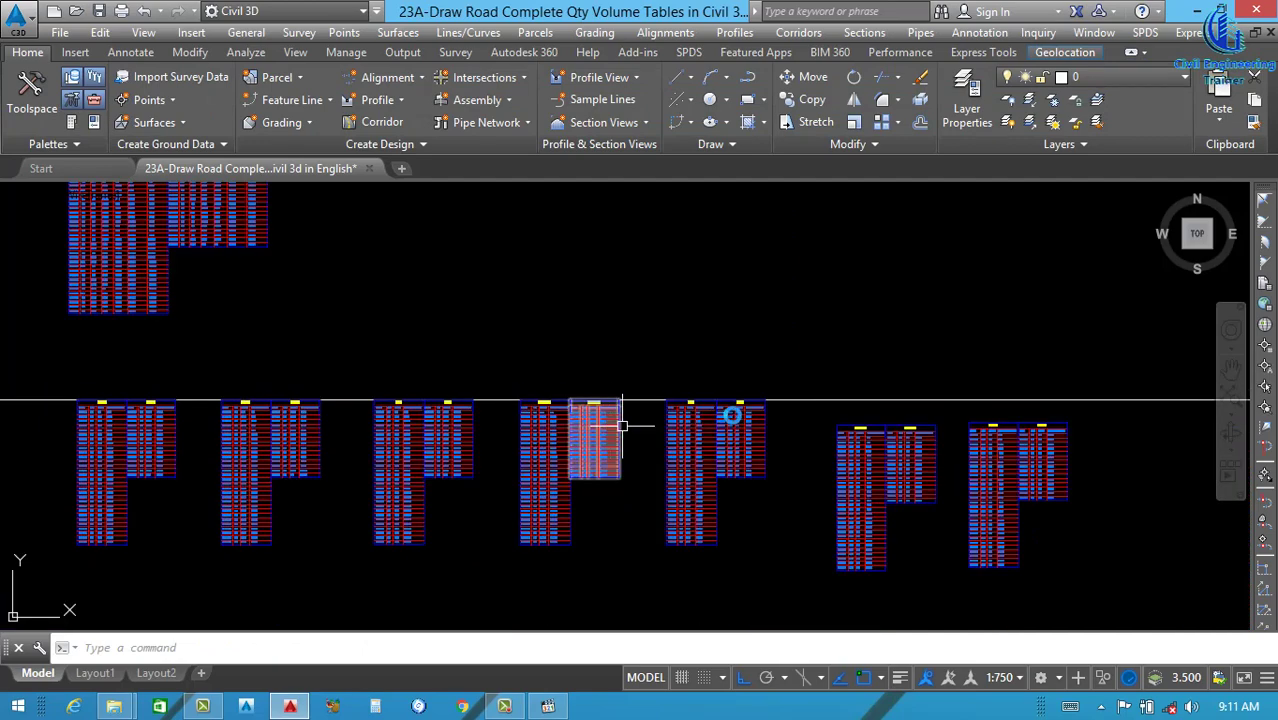
scroll(920, 418, up, 2)
click(975, 612)
click(796, 434)
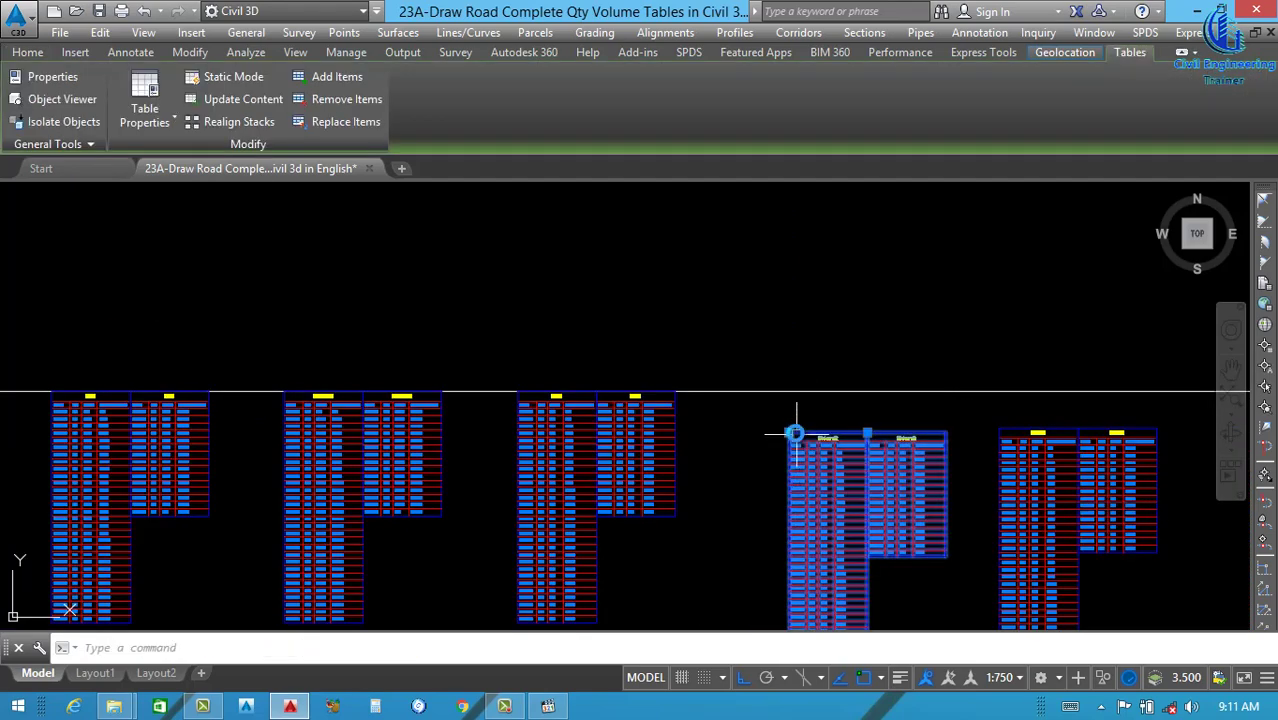
text(m)
key(Return)
click(788, 434)
click(765, 392)
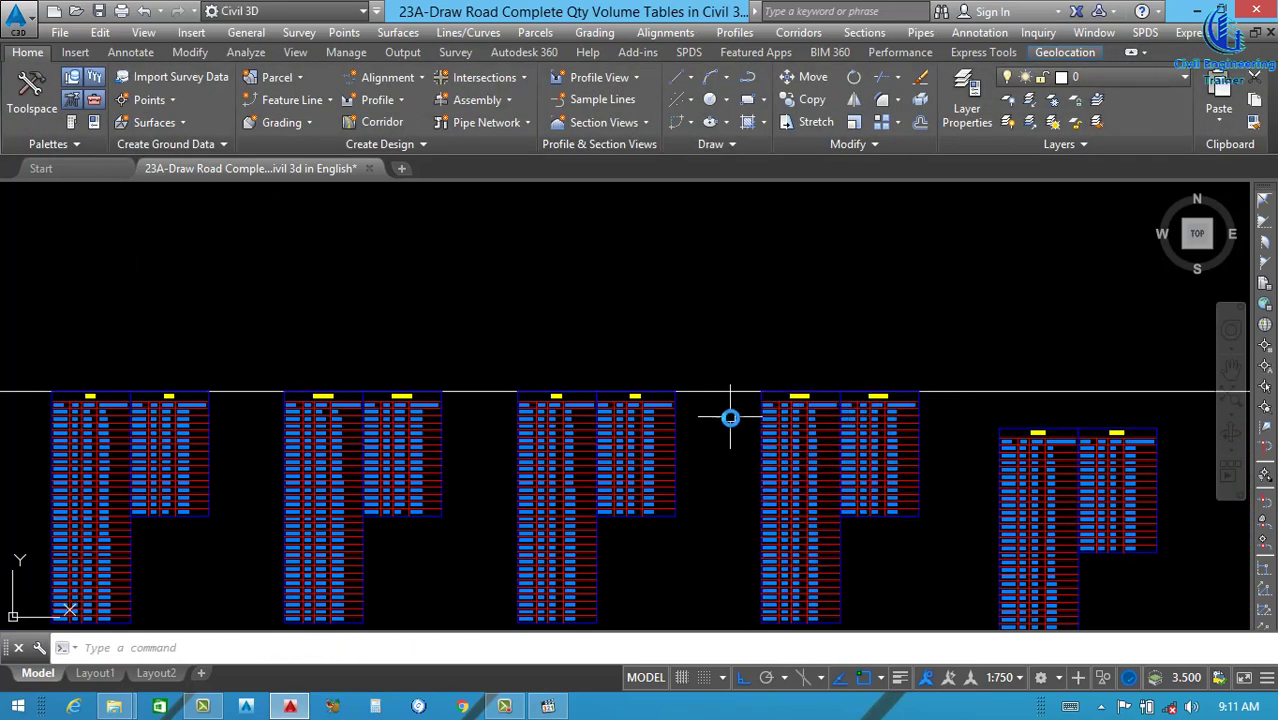
- Move both parts of the Barrier table up and slightly left so their upper edge sits on the construction line
scroll(800, 425, down, 3)
scroll(800, 425, up, 3)
click(950, 404)
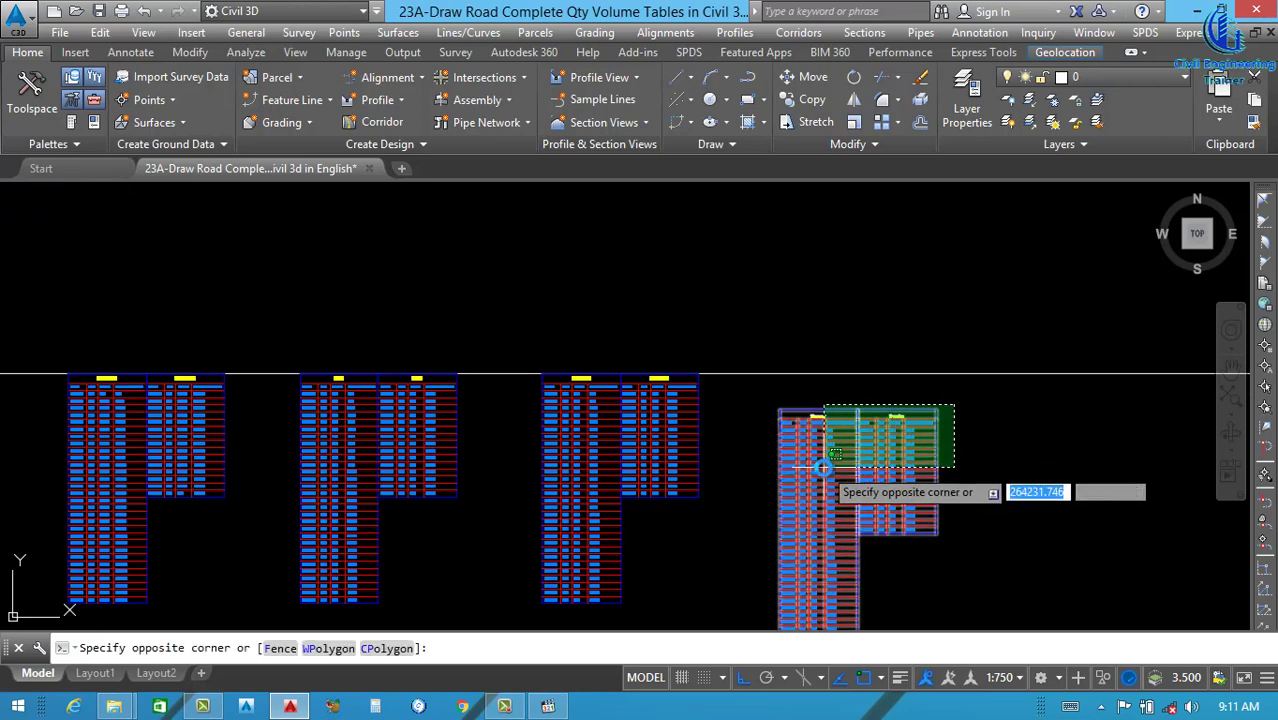
click(825, 470)
text(m)
key(Return)
click(779, 410)
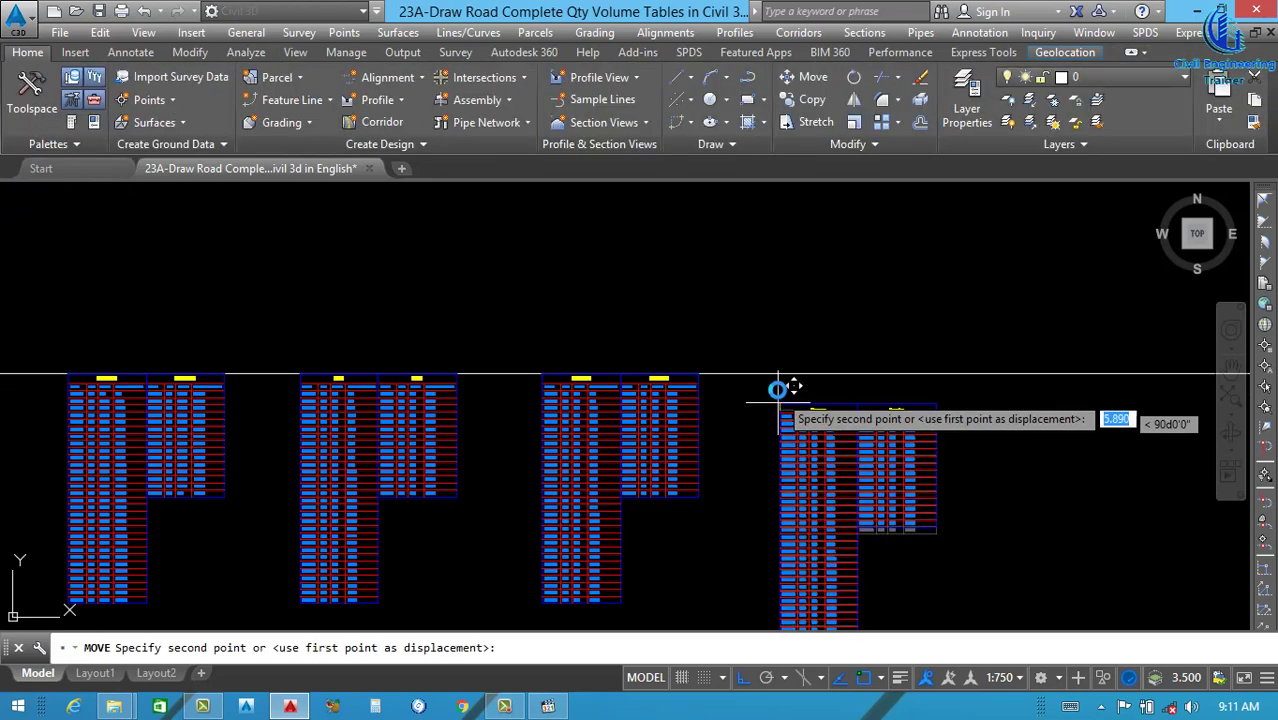
click(765, 378)
- Delete the horizontal construction line used to align the material tables
scroll(864, 362, down, 3)
click(948, 348)
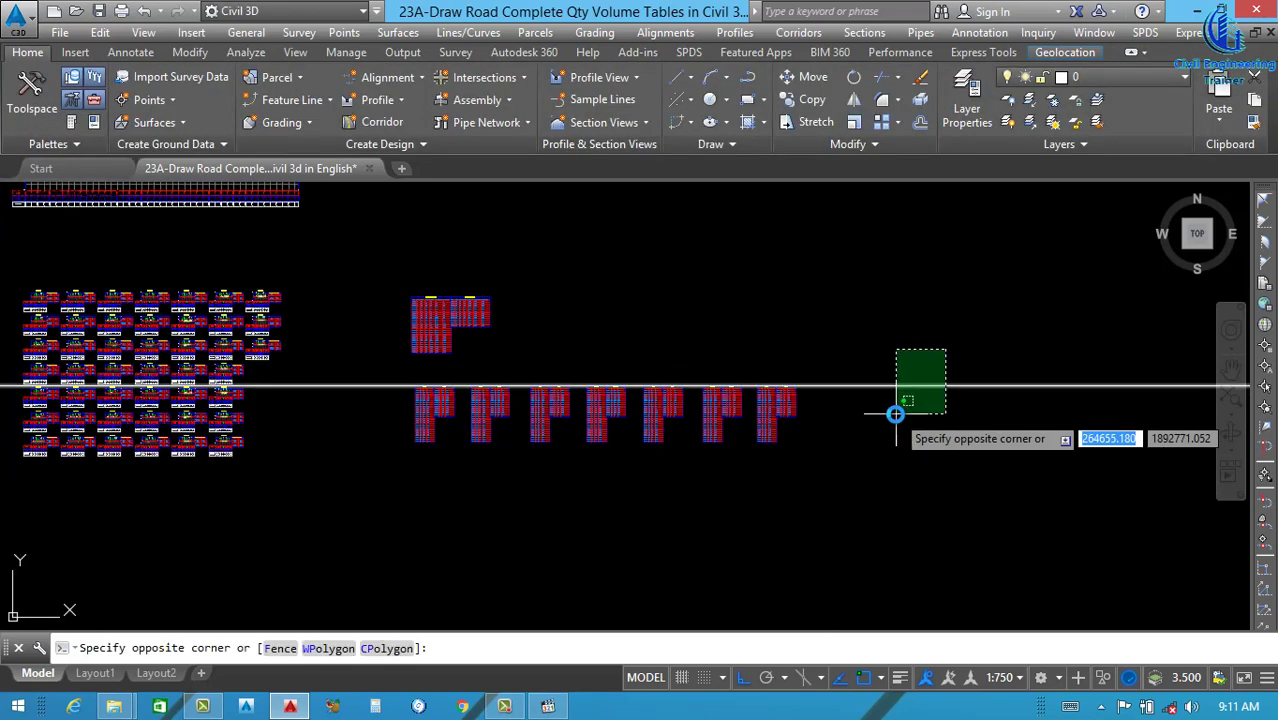
click(894, 416)
key(Delete)
- Examine the aligned material tables and the cross section at station 0+000.00 with its earthwork volume table
scroll(466, 409, up, 5)
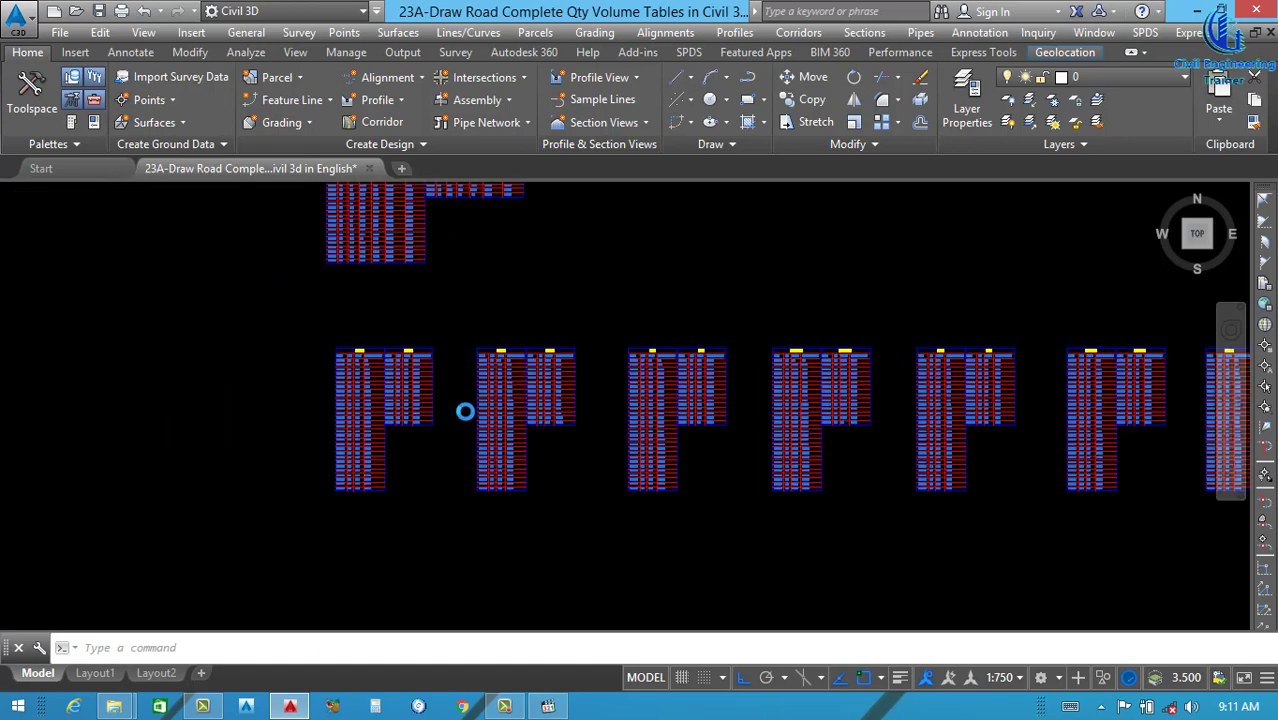
scroll(300, 338, up, 2)
scroll(747, 394, down, 6)
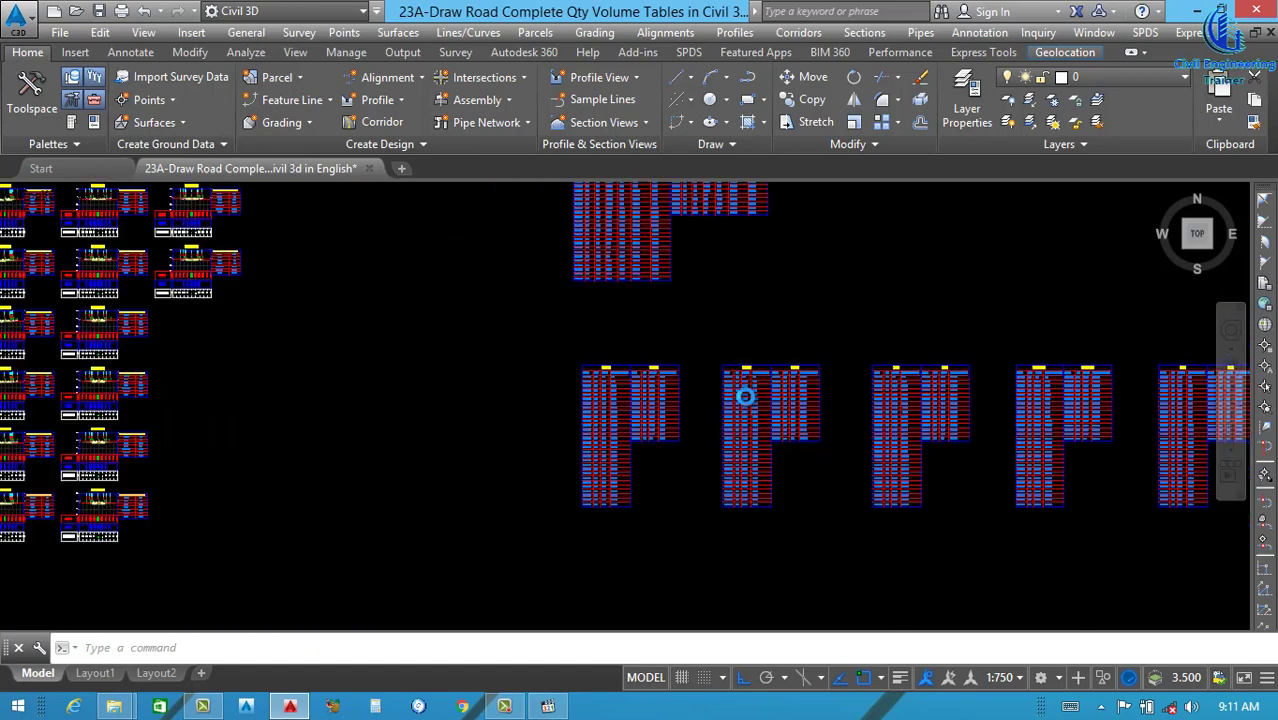
scroll(502, 365, up, 4)
scroll(417, 251, down, 2)
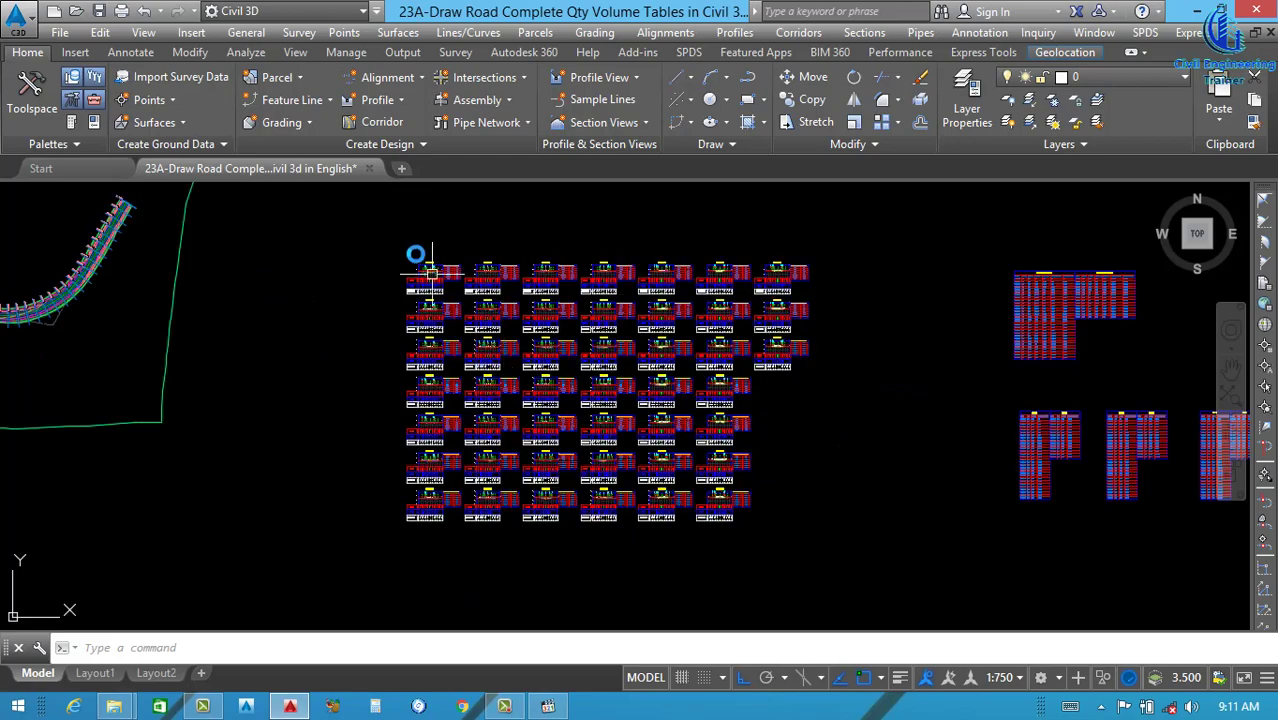
scroll(419, 259, up, 3)
scroll(545, 377, up, 6)
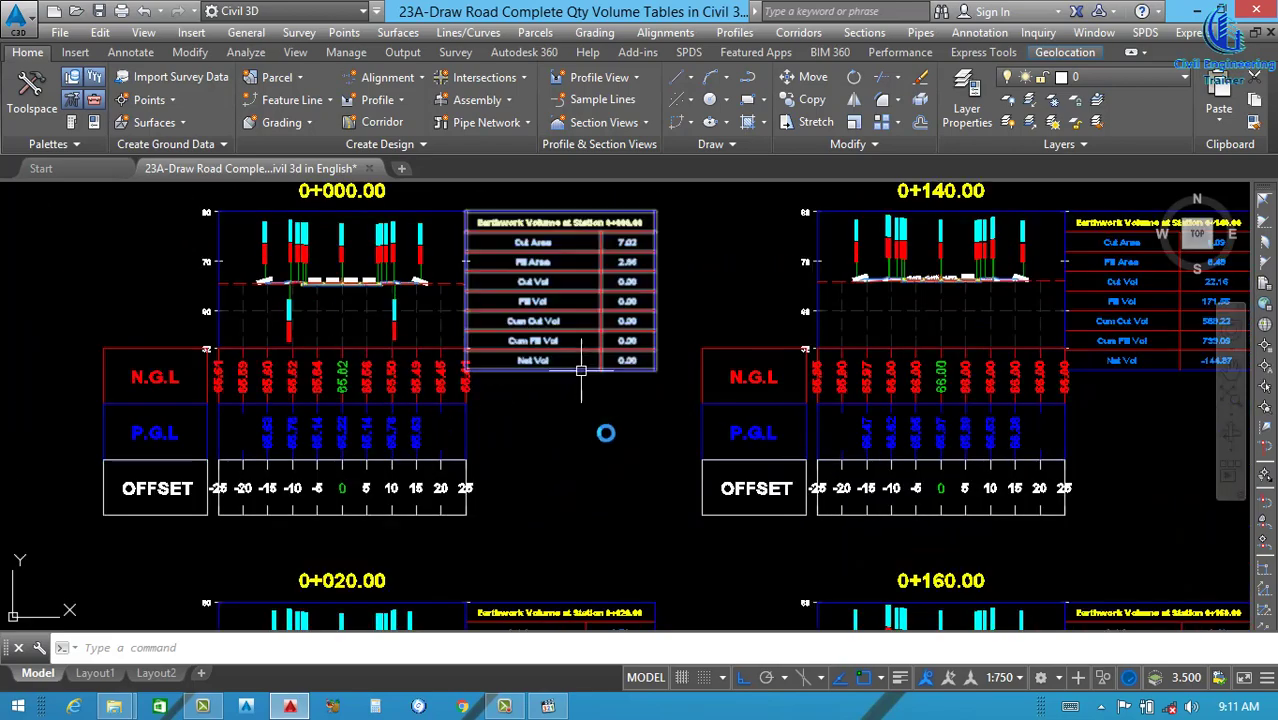
scroll(505, 400, down, 4)
scroll(560, 410, up, 7)
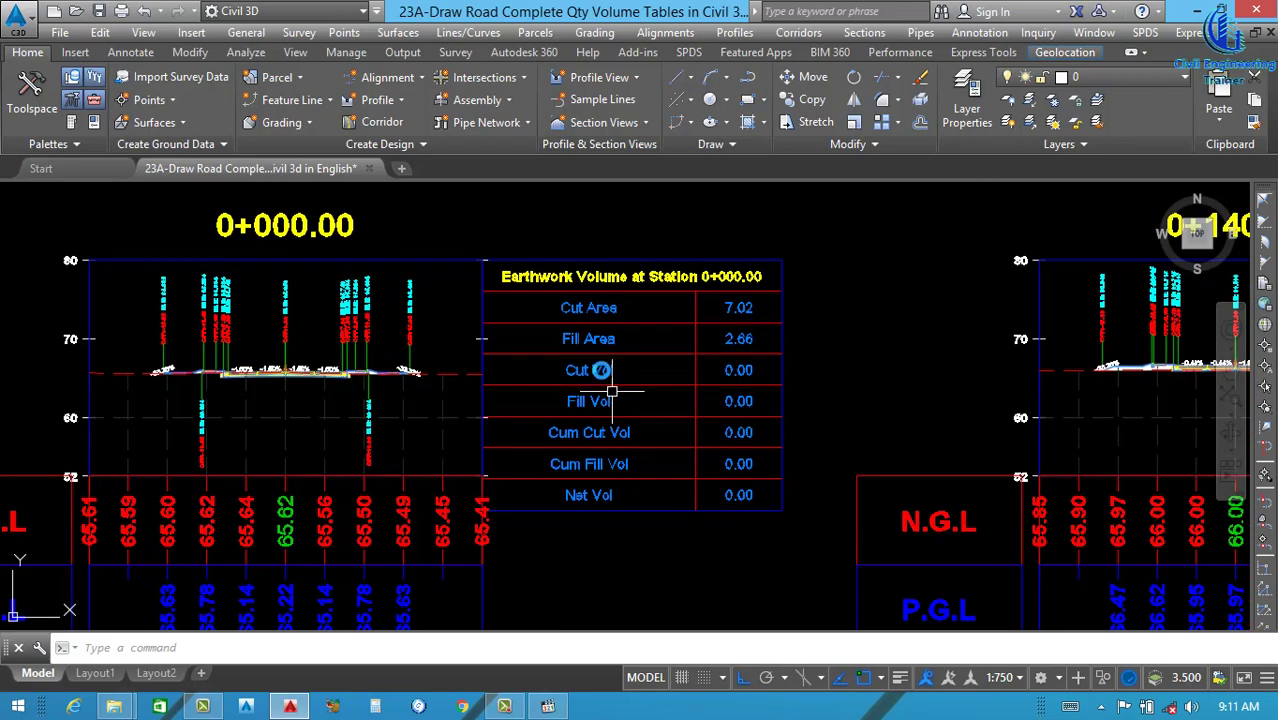
scroll(549, 393, down, 2)
middle_drag(548, 393, 553, 346)
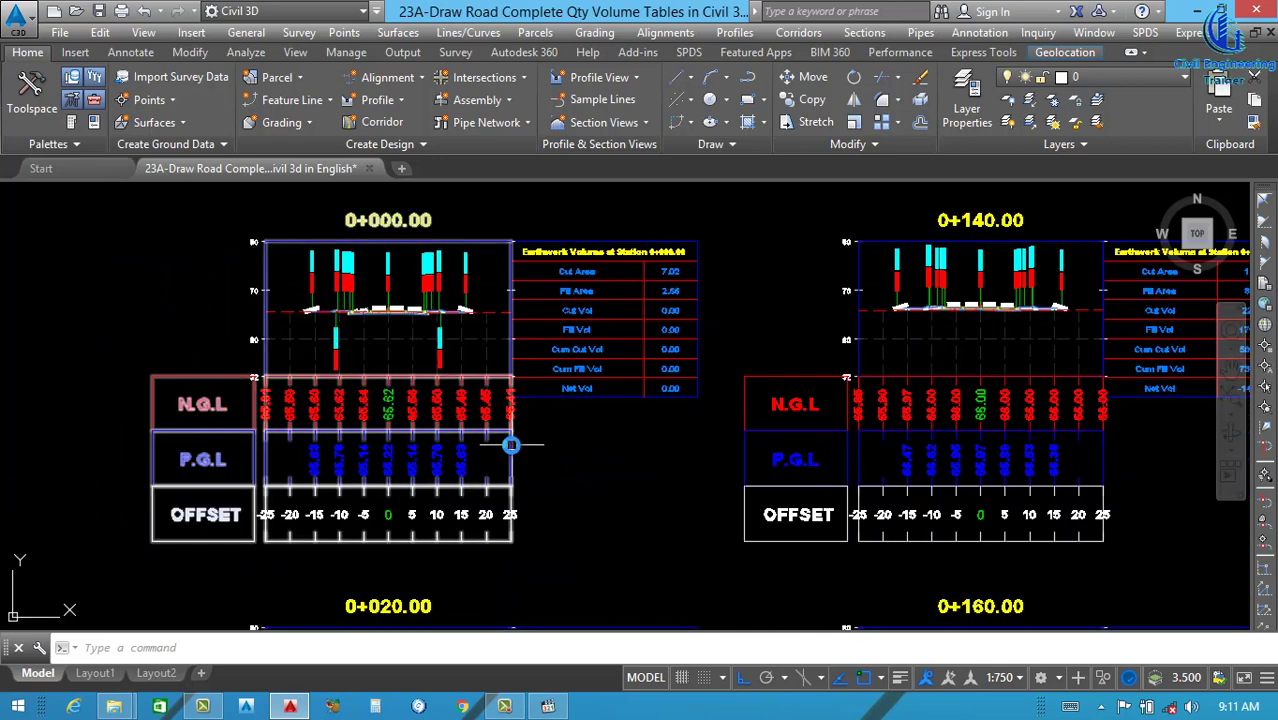
- Open the volume table settings for the section view group containing station 0+000.00, leaving the Total Volume table's layer as it is
click(511, 445)
right_click(513, 444)
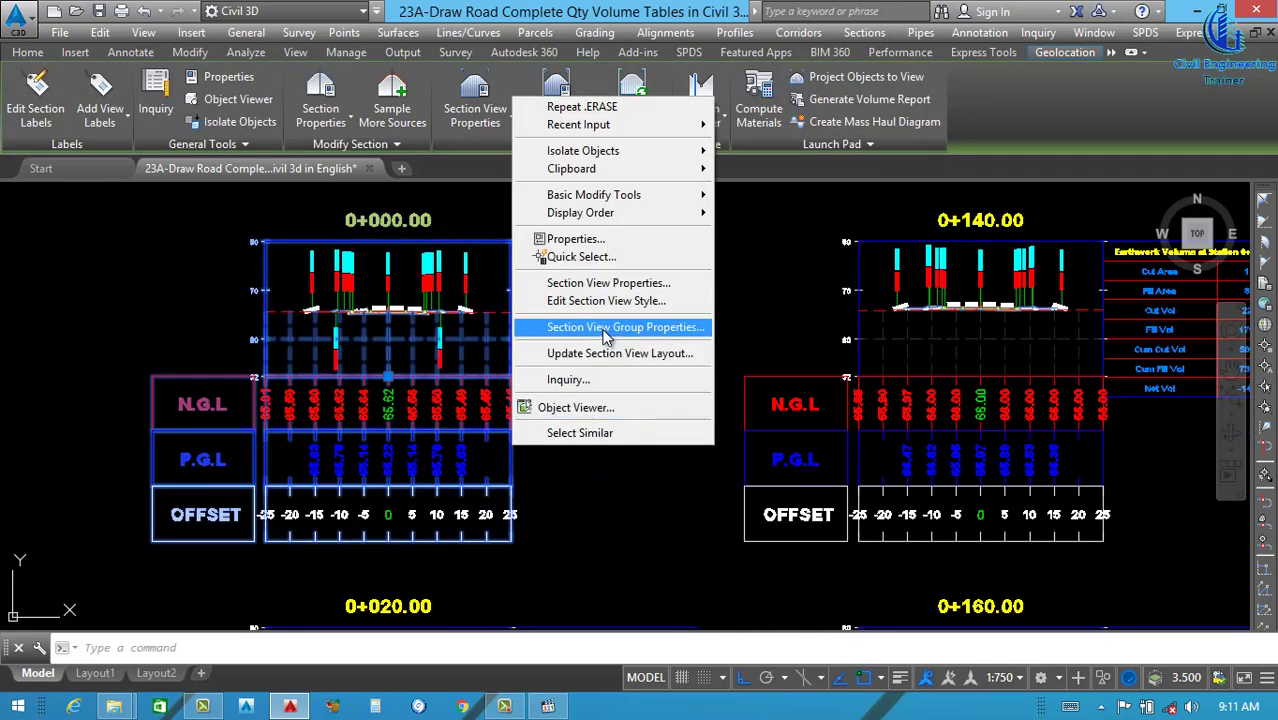
click(605, 330)
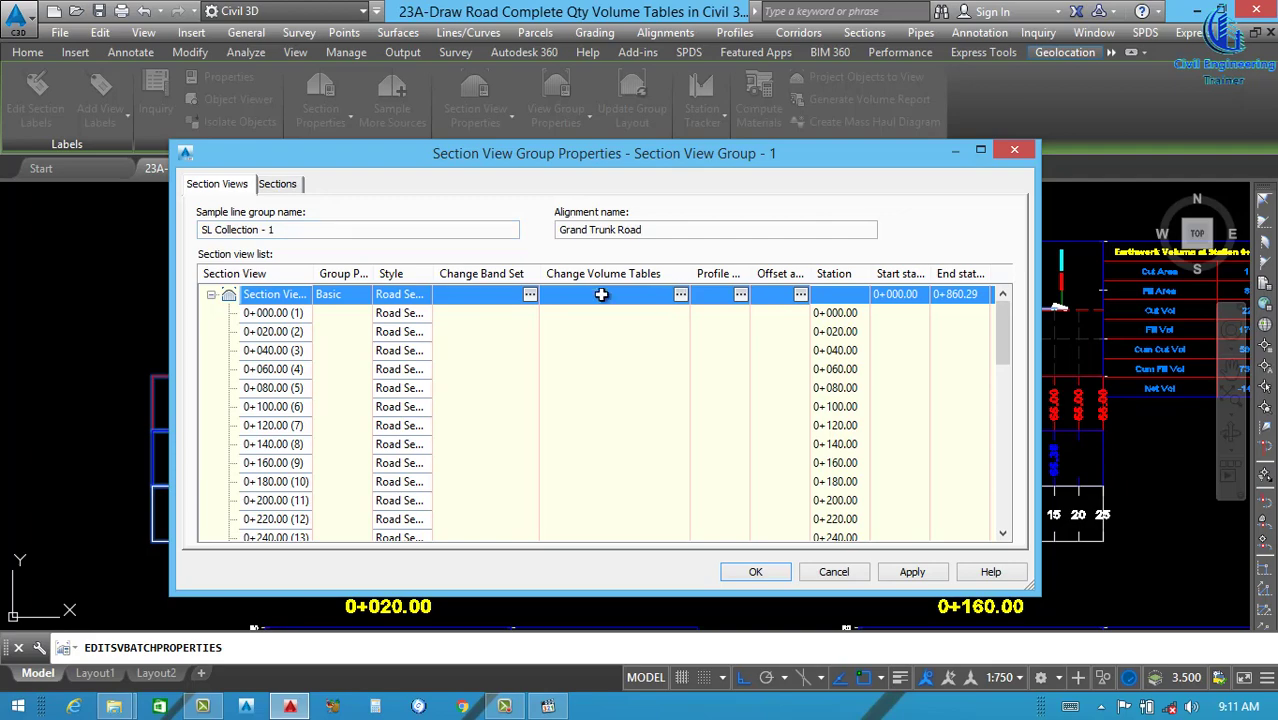
click(679, 295)
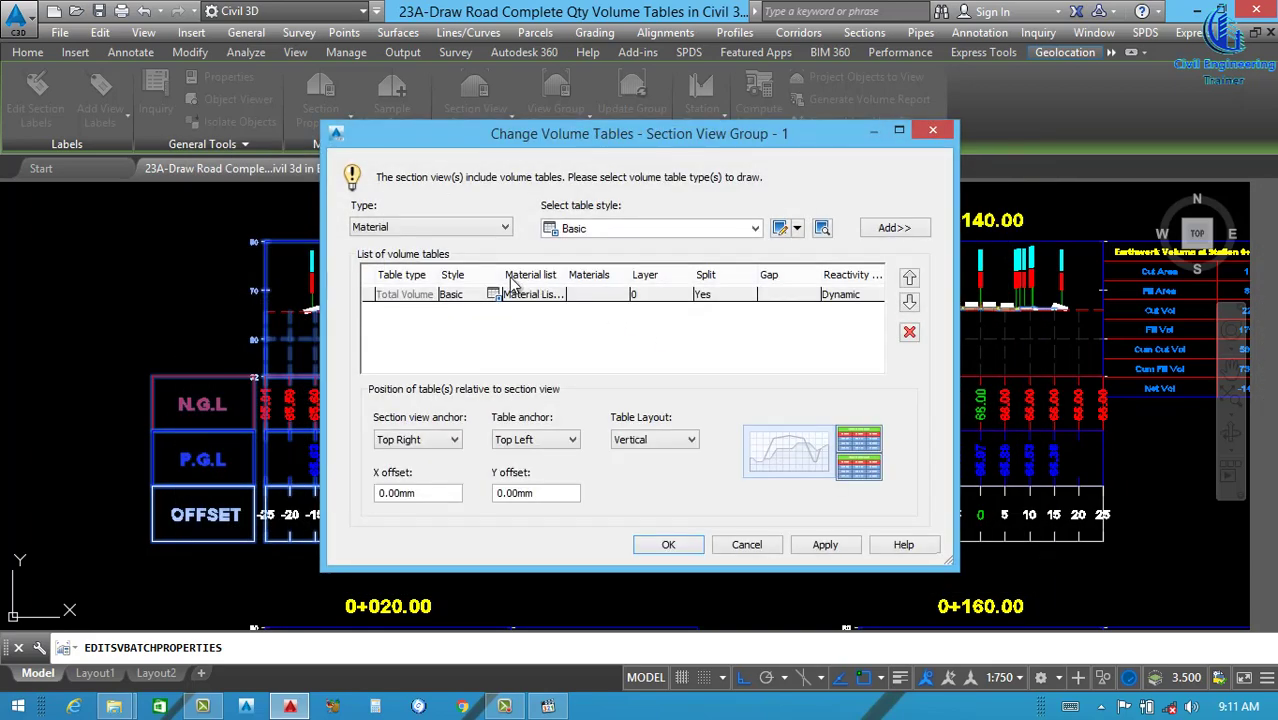
click(636, 294)
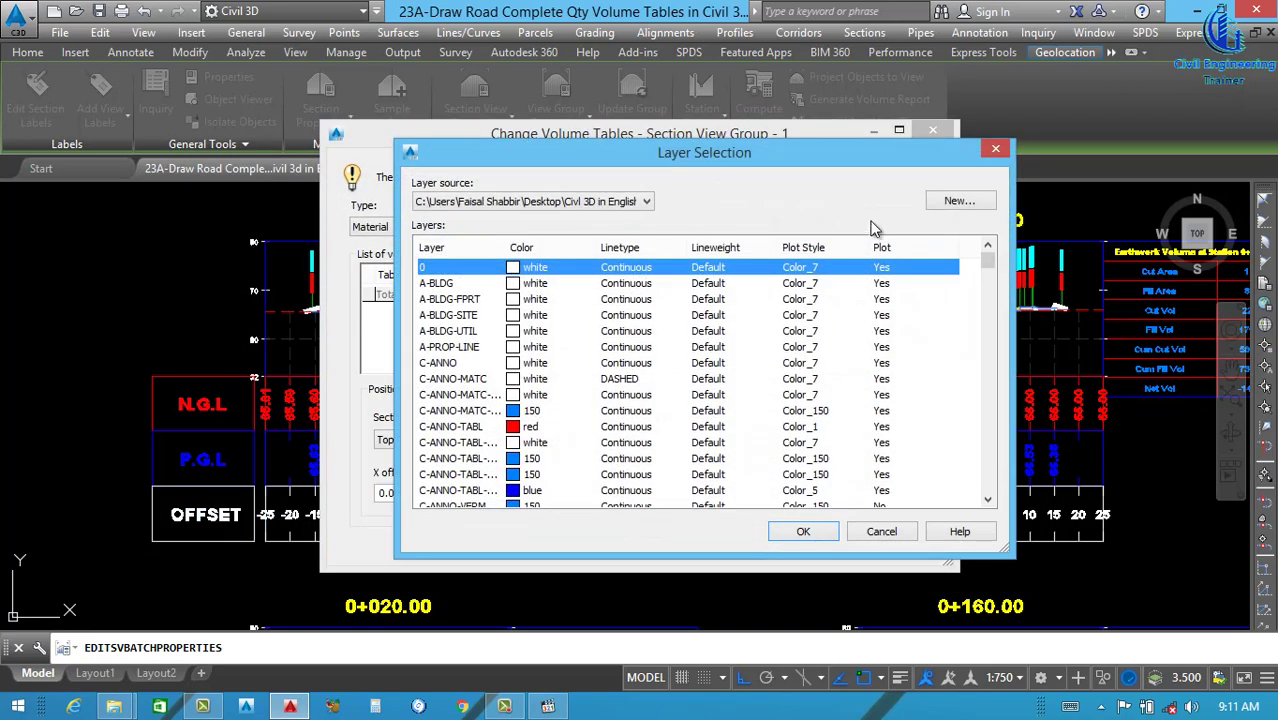
click(995, 152)
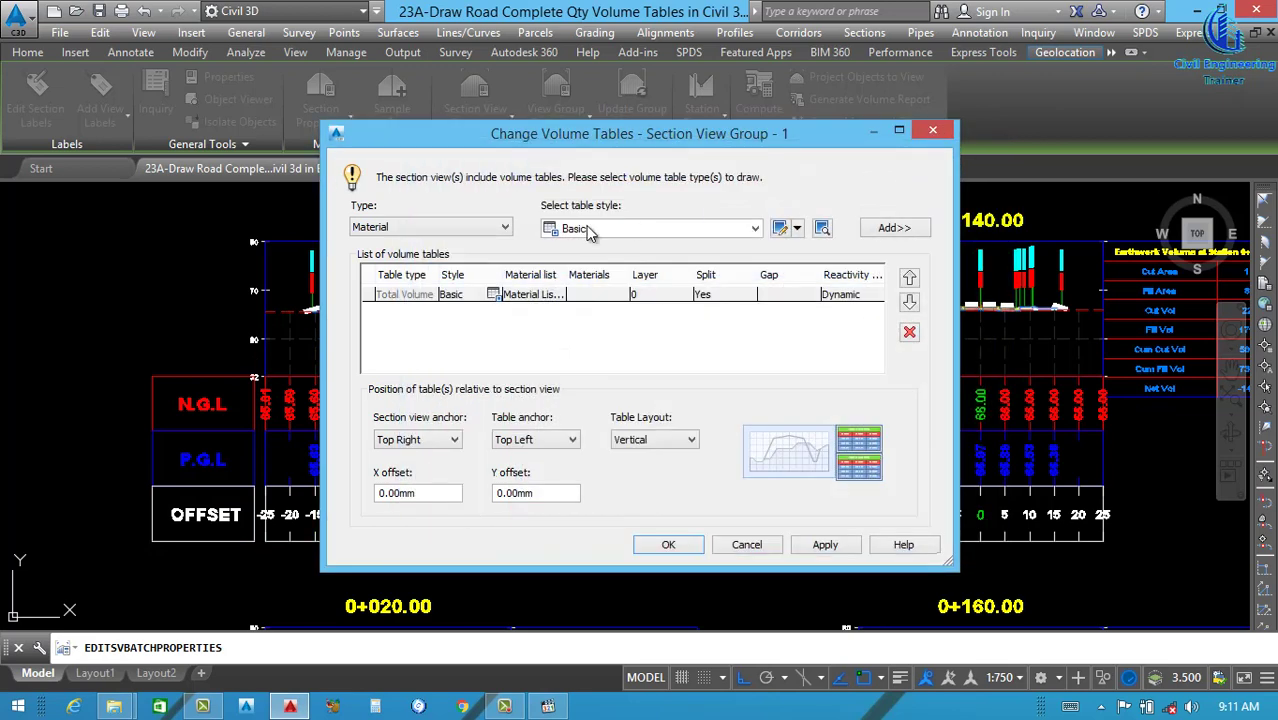
- Add a Material volume table in the Basic style with all materials from Pave-1 to Barrier included
click(447, 230)
click(390, 255)
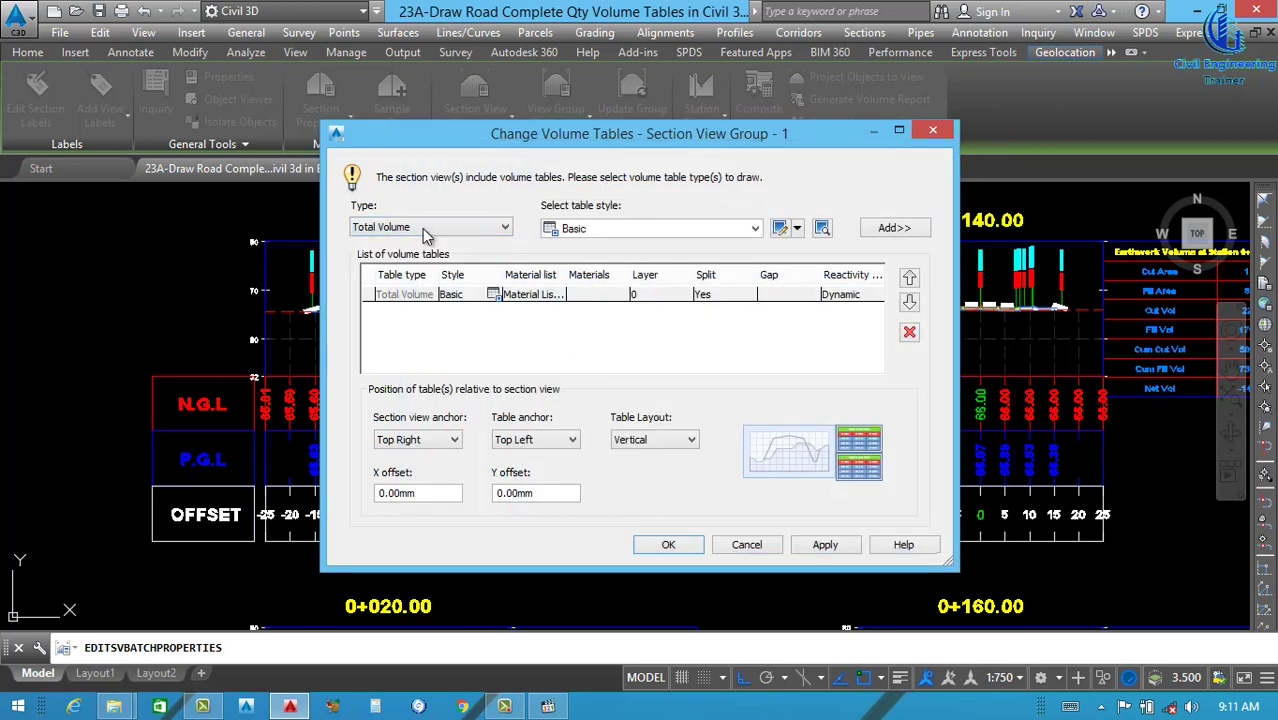
click(425, 232)
click(388, 242)
click(894, 228)
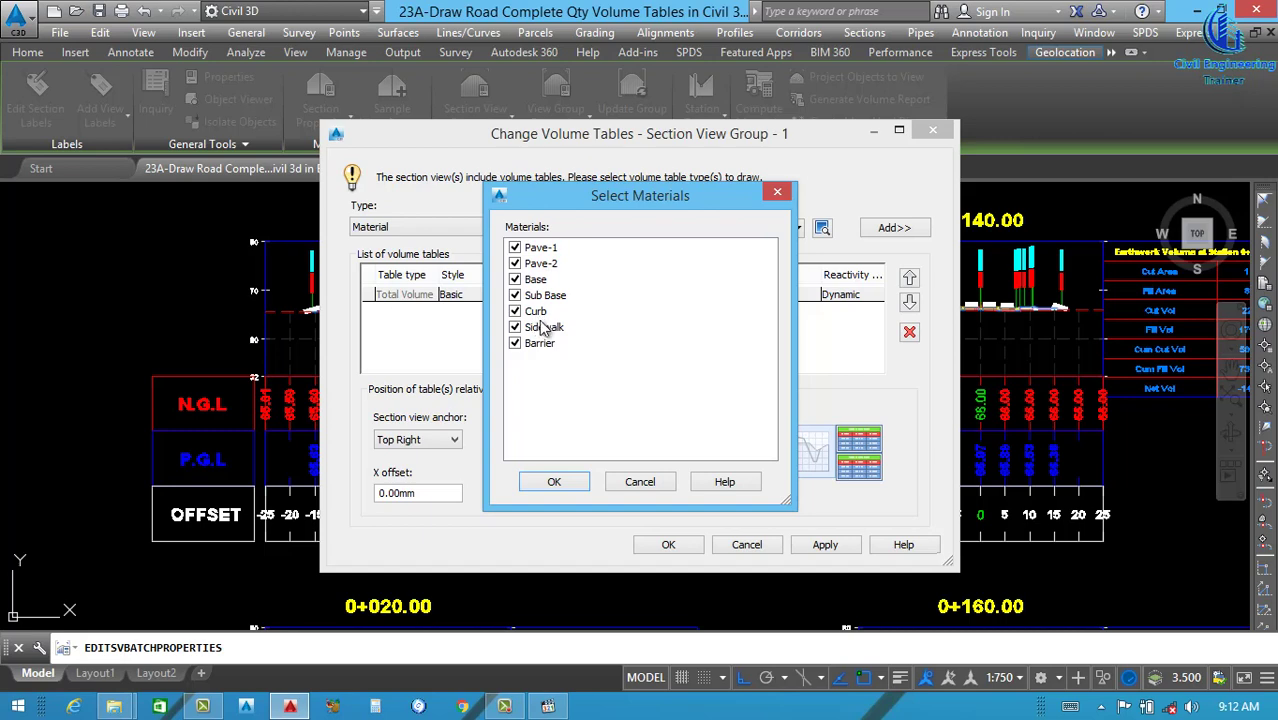
click(552, 482)
- Set the Material table's gap to 0 mm and apply the volume table changes to the section view group
click(779, 312)
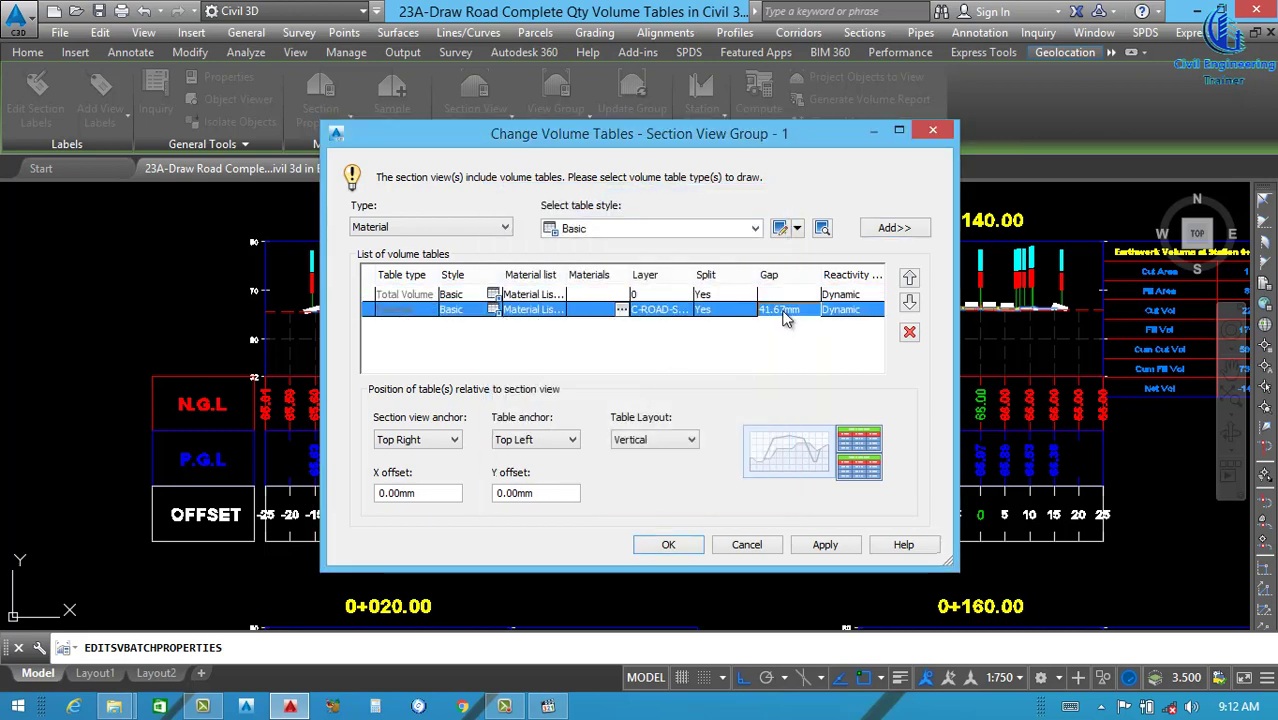
click(783, 312)
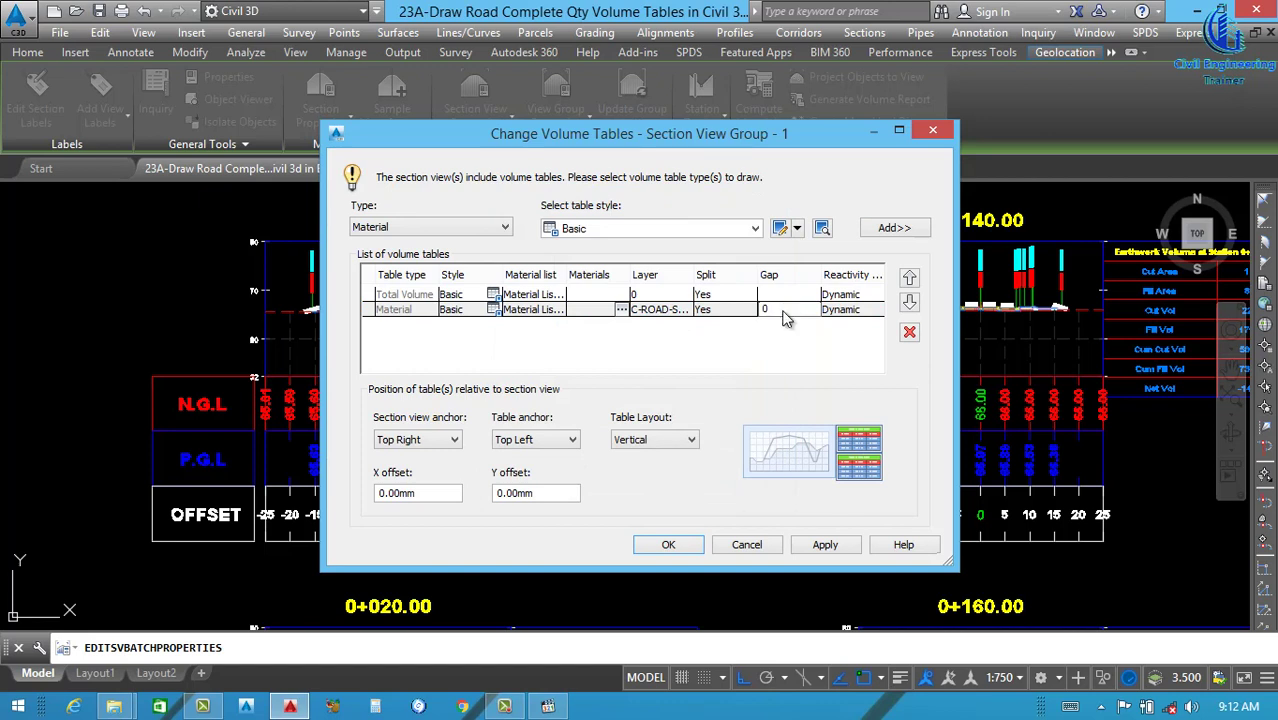
key(Return)
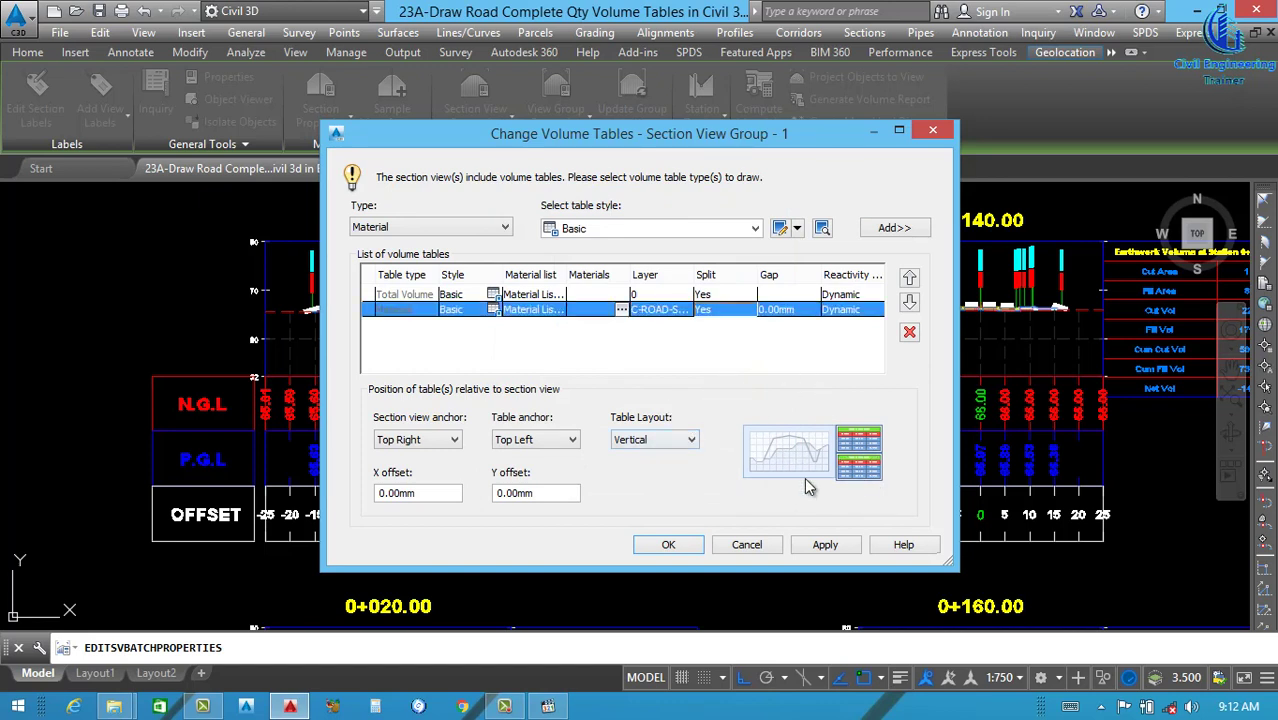
click(822, 541)
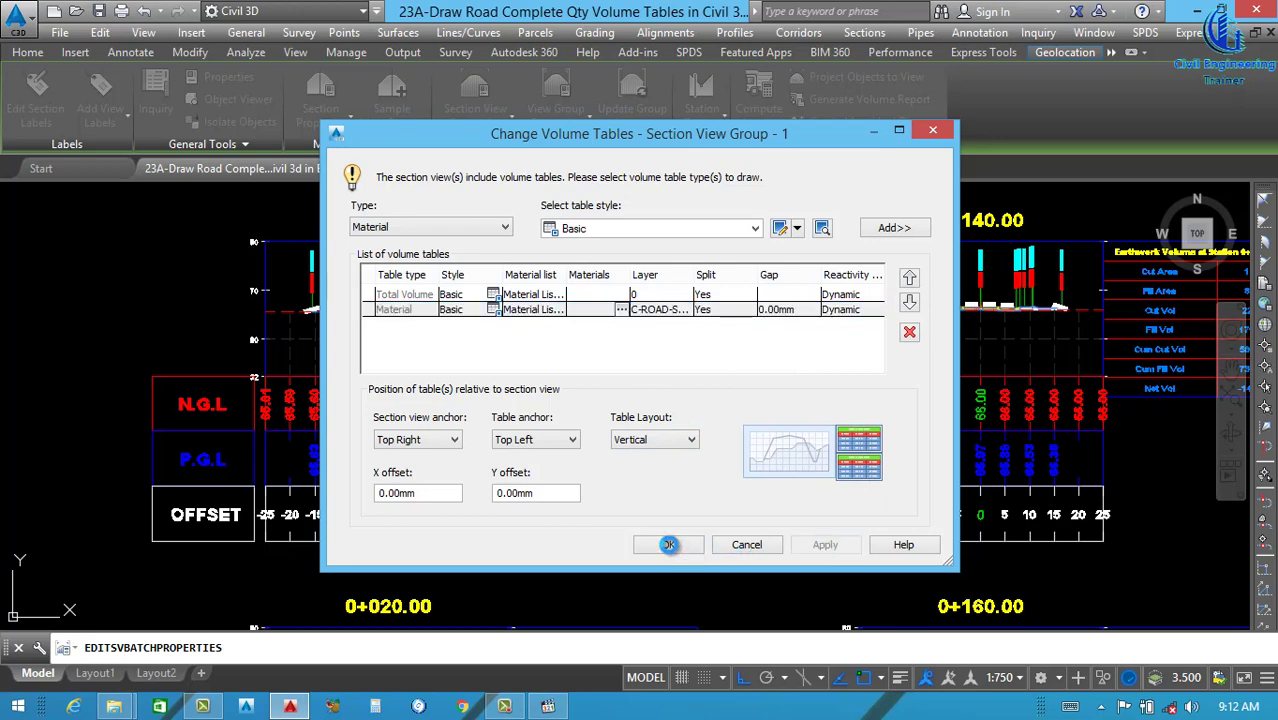
click(667, 544)
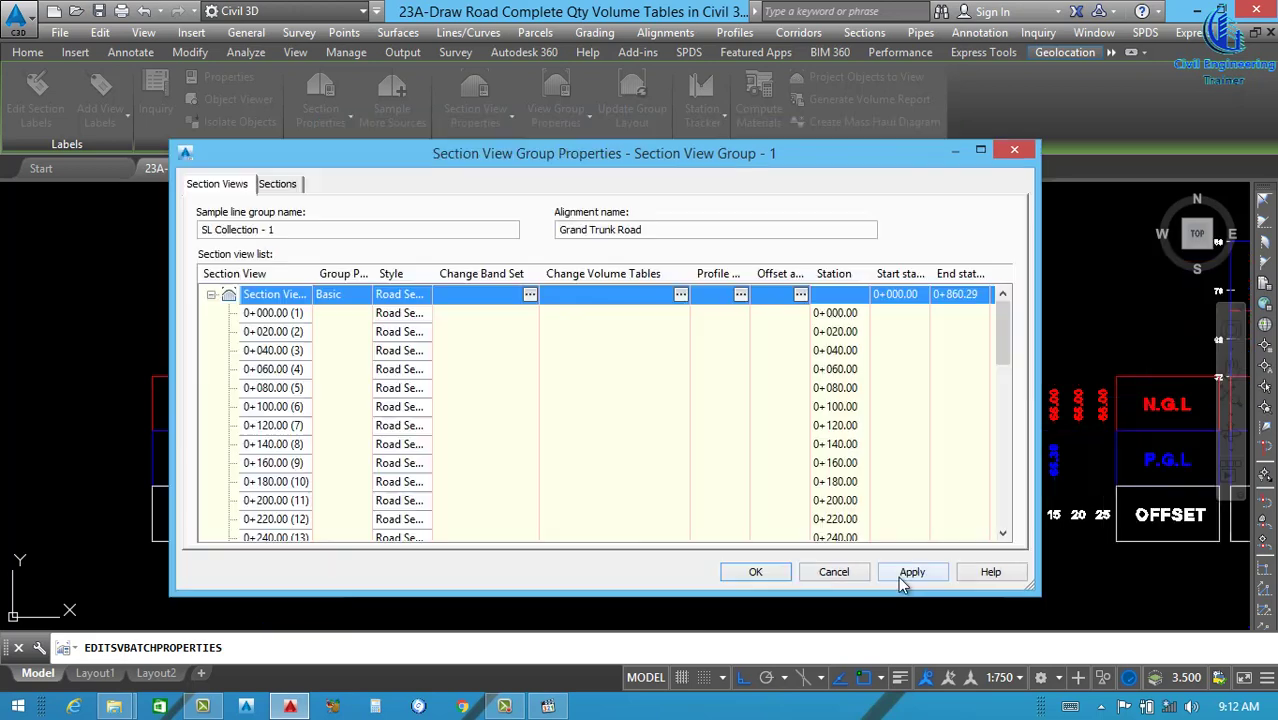
click(745, 572)
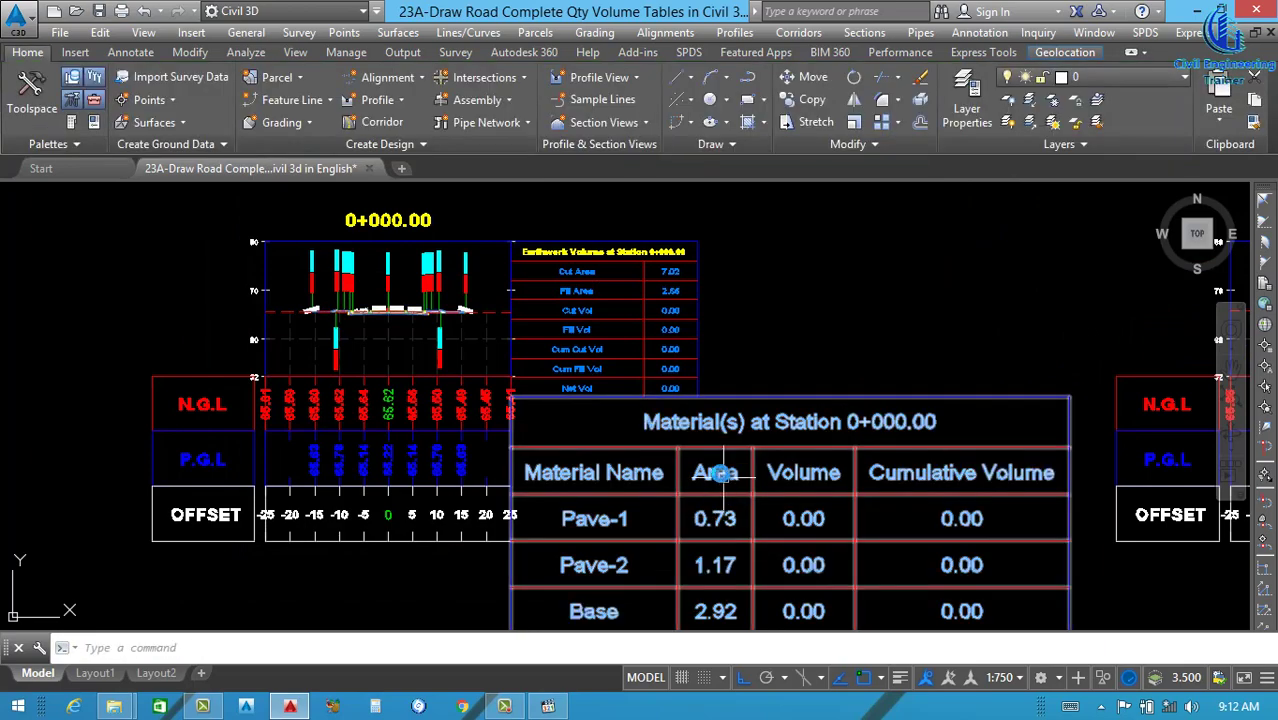
- Set the title, header and data text heights to 1.75 mm in the Basic style of the station 0+000.00 material table
scroll(730, 480, down, 4)
scroll(745, 445, down, 2)
scroll(745, 445, up, 8)
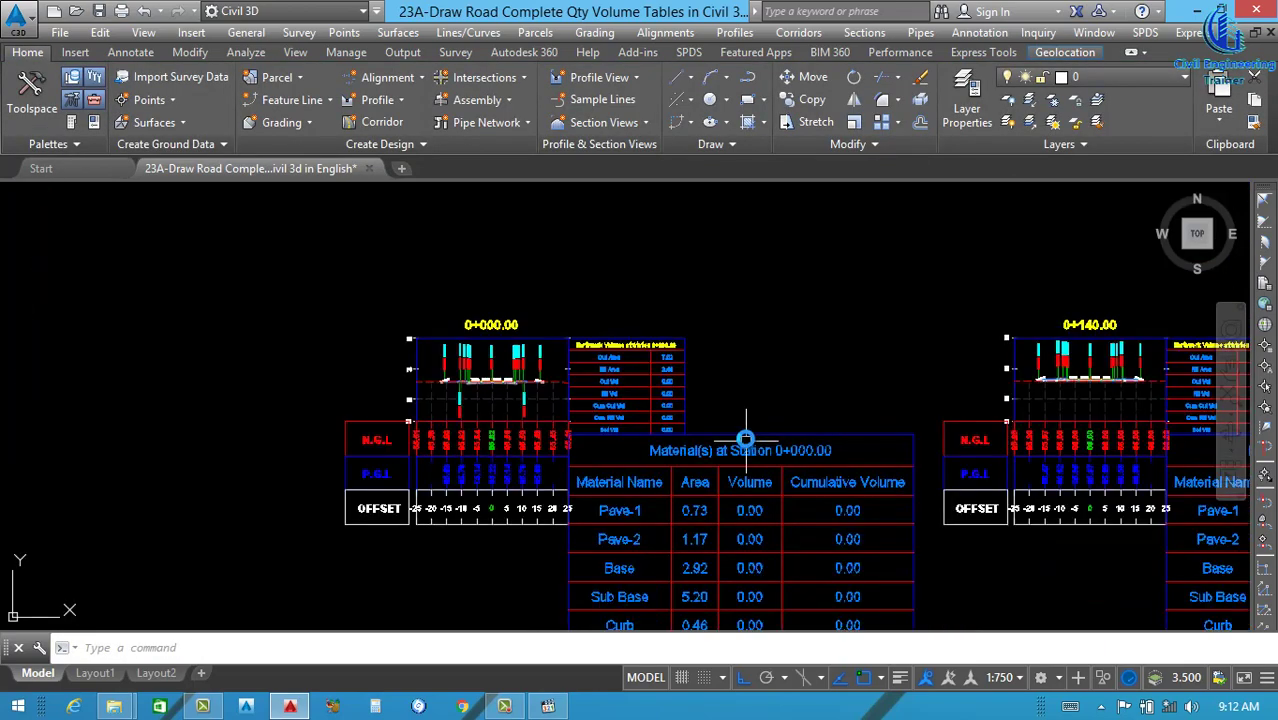
click(704, 437)
right_click(706, 434)
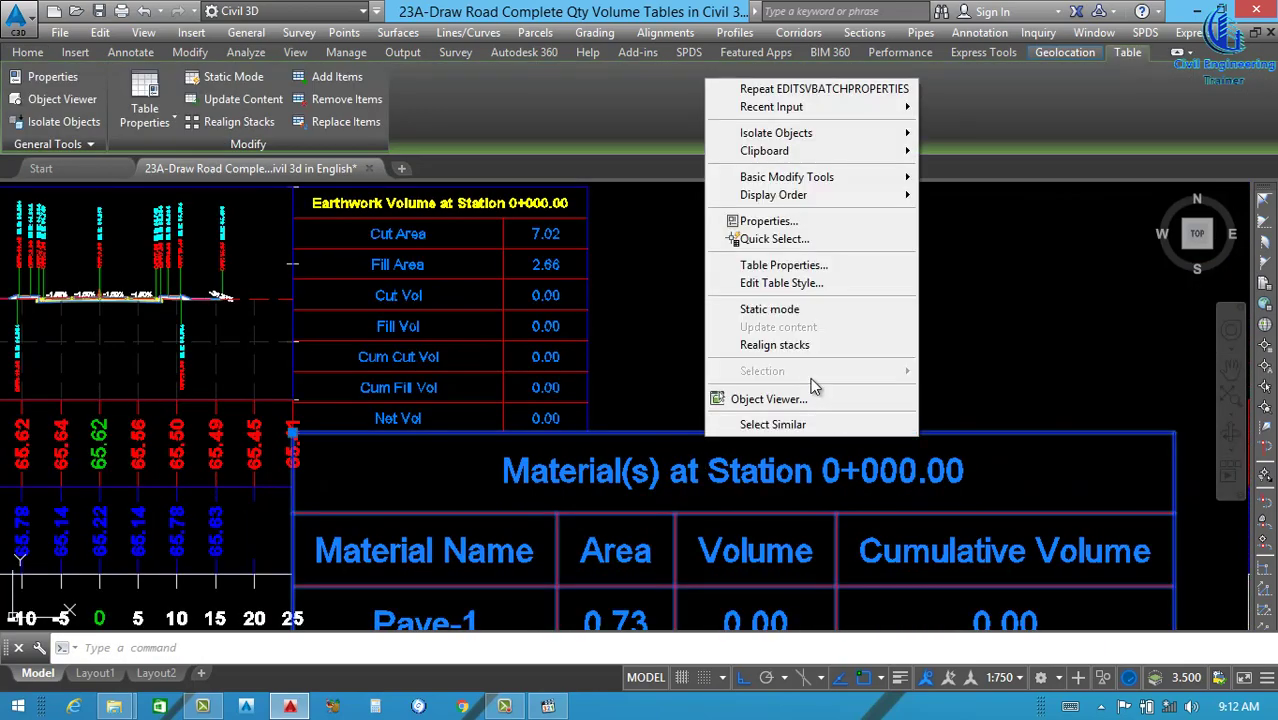
click(784, 284)
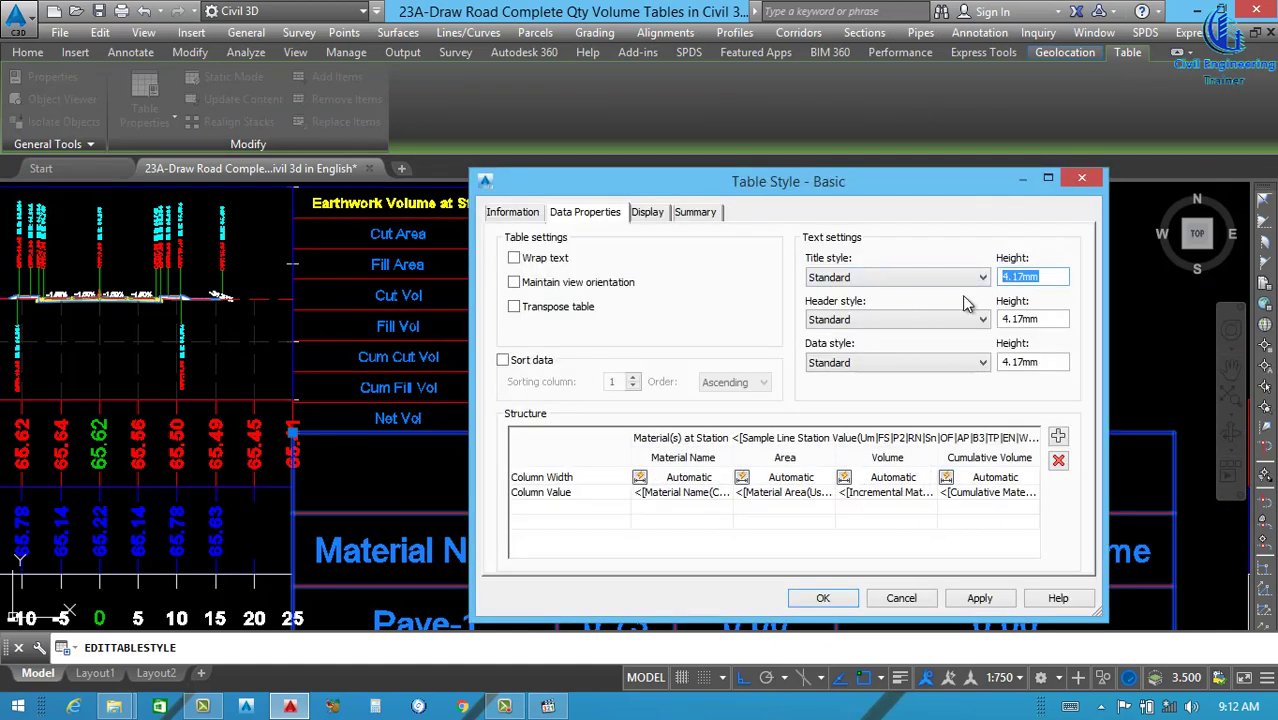
text(1.75)
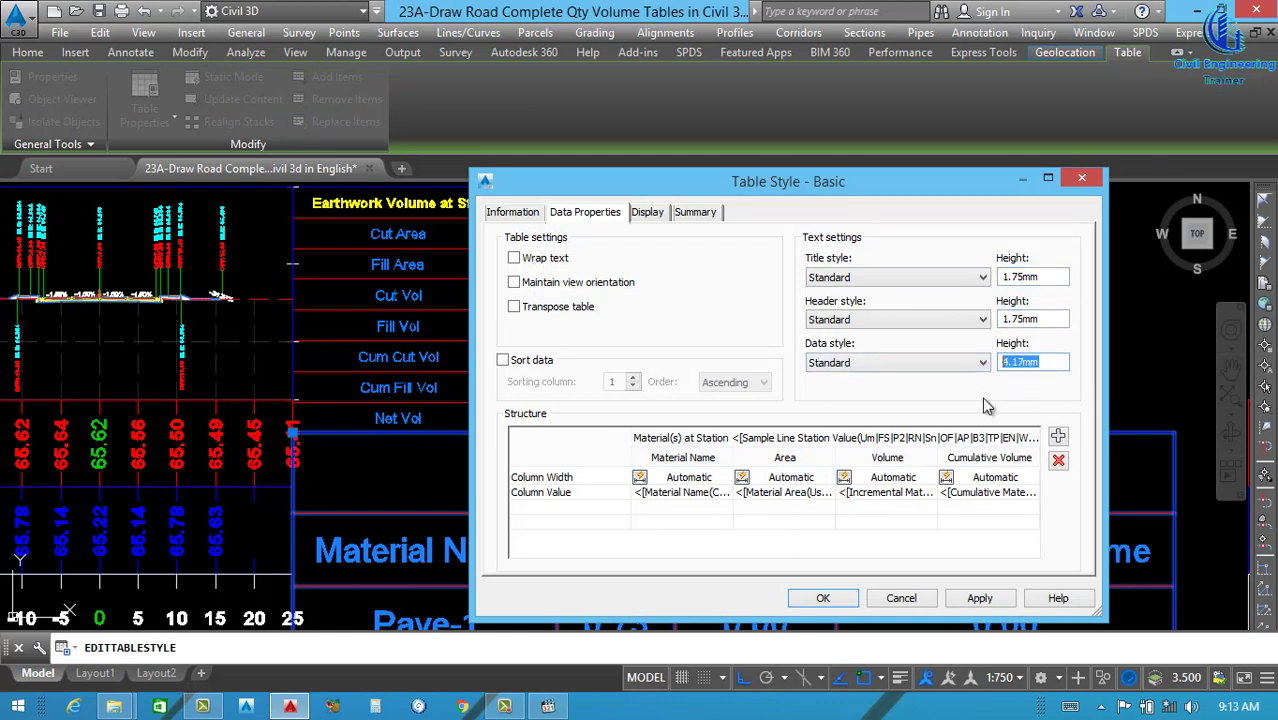
text(1.75)
- Replace "Material(s)" with "Road Material" in the Basic table style's title, keeping the station text that follows it
double_click(822, 438)
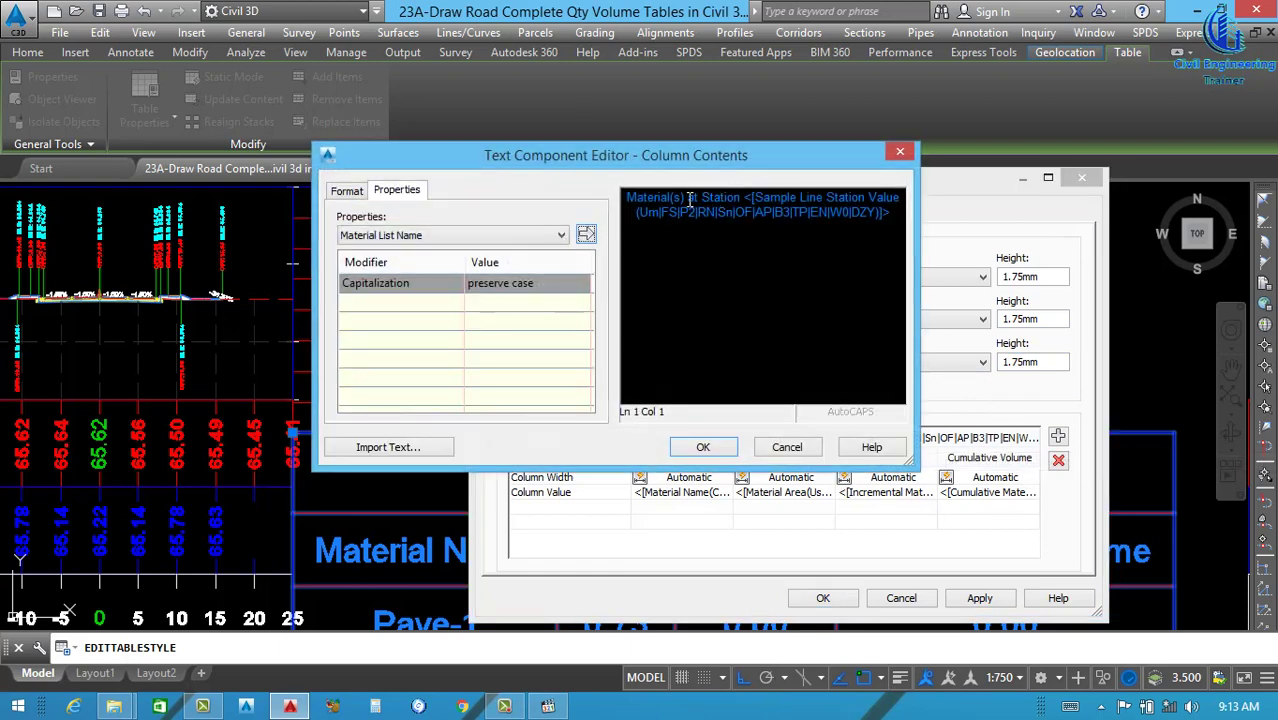
drag(688, 199, 619, 203)
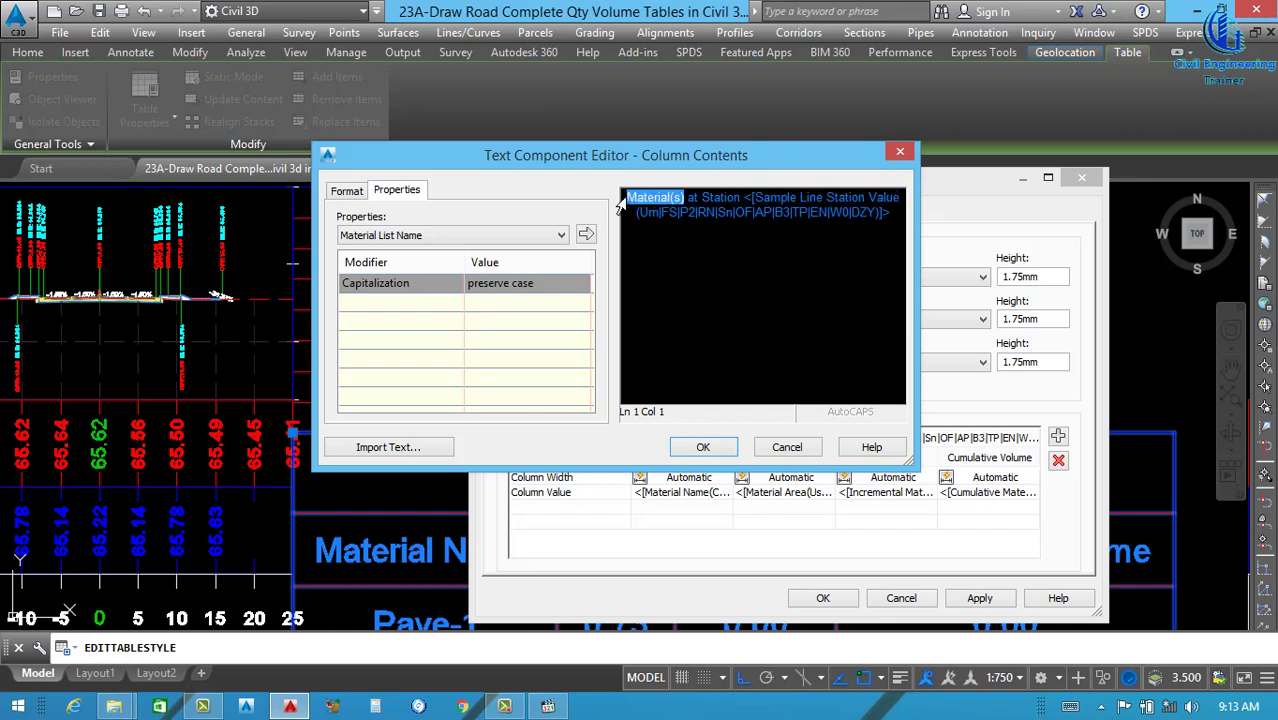
text(Road )
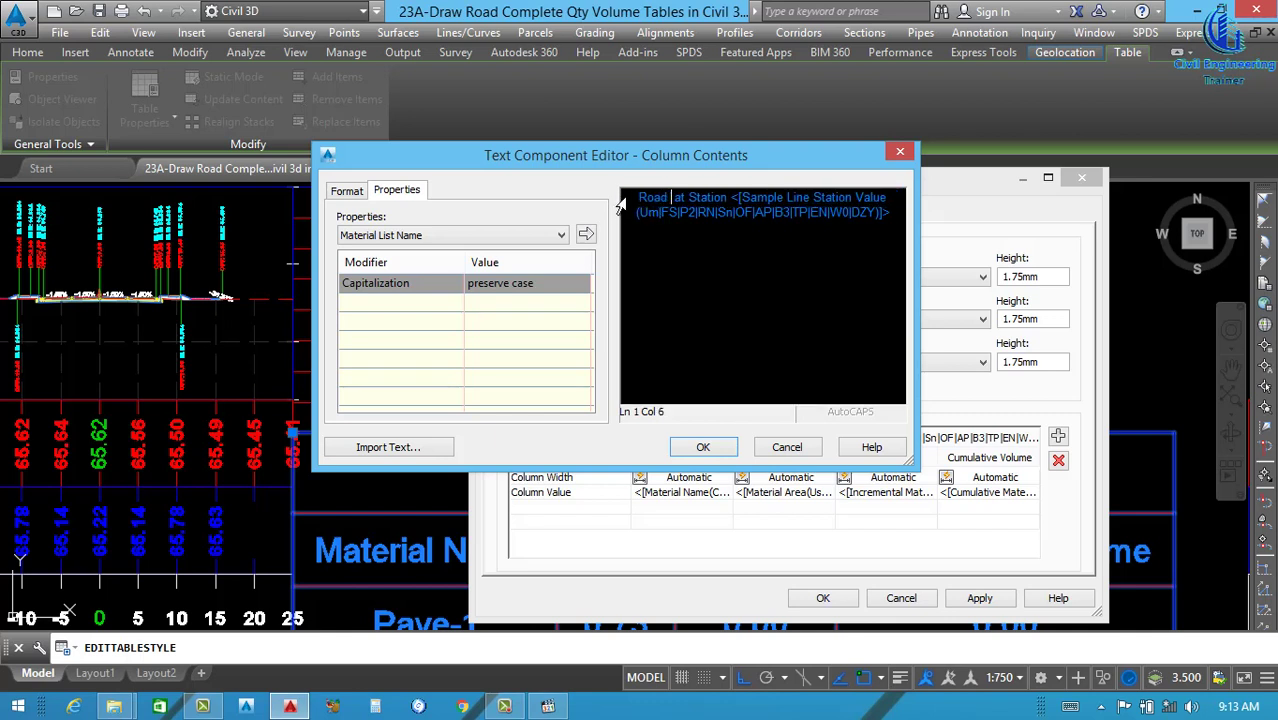
text(MAterial)
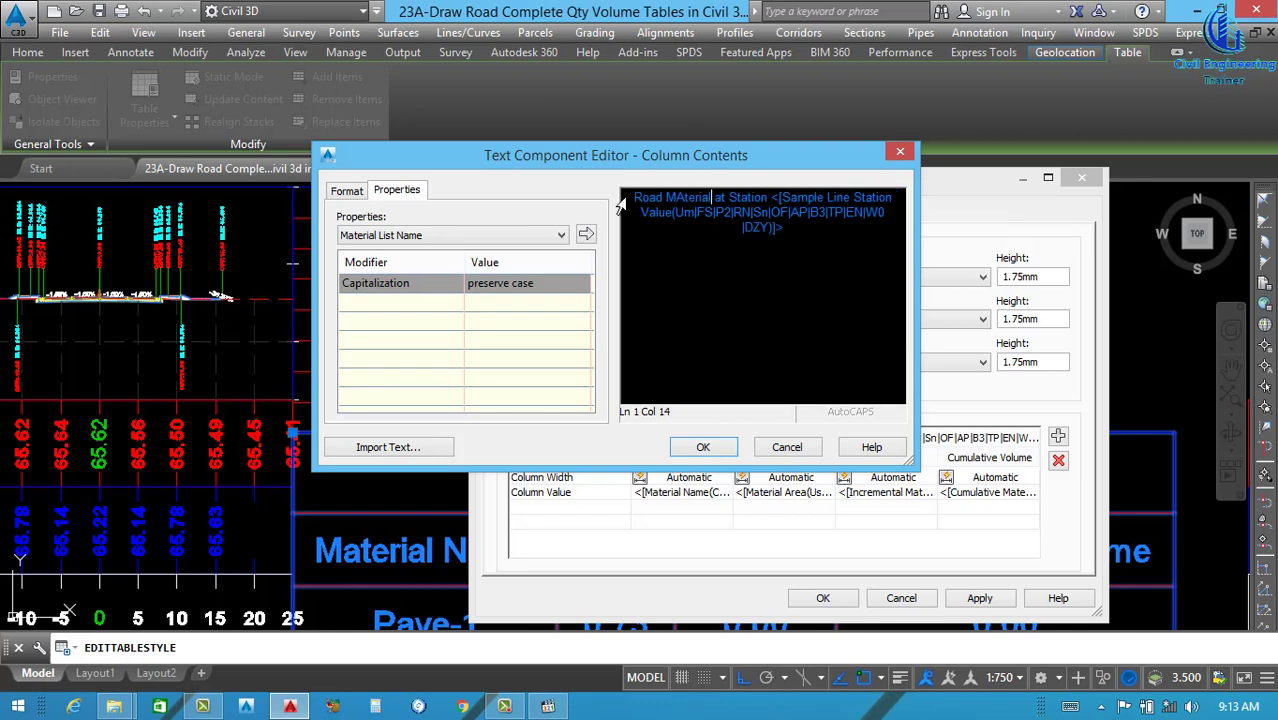
key(BackSpace)
key(BackSpace)
key(BackSpace)
key(BackSpace)
key(BackSpace)
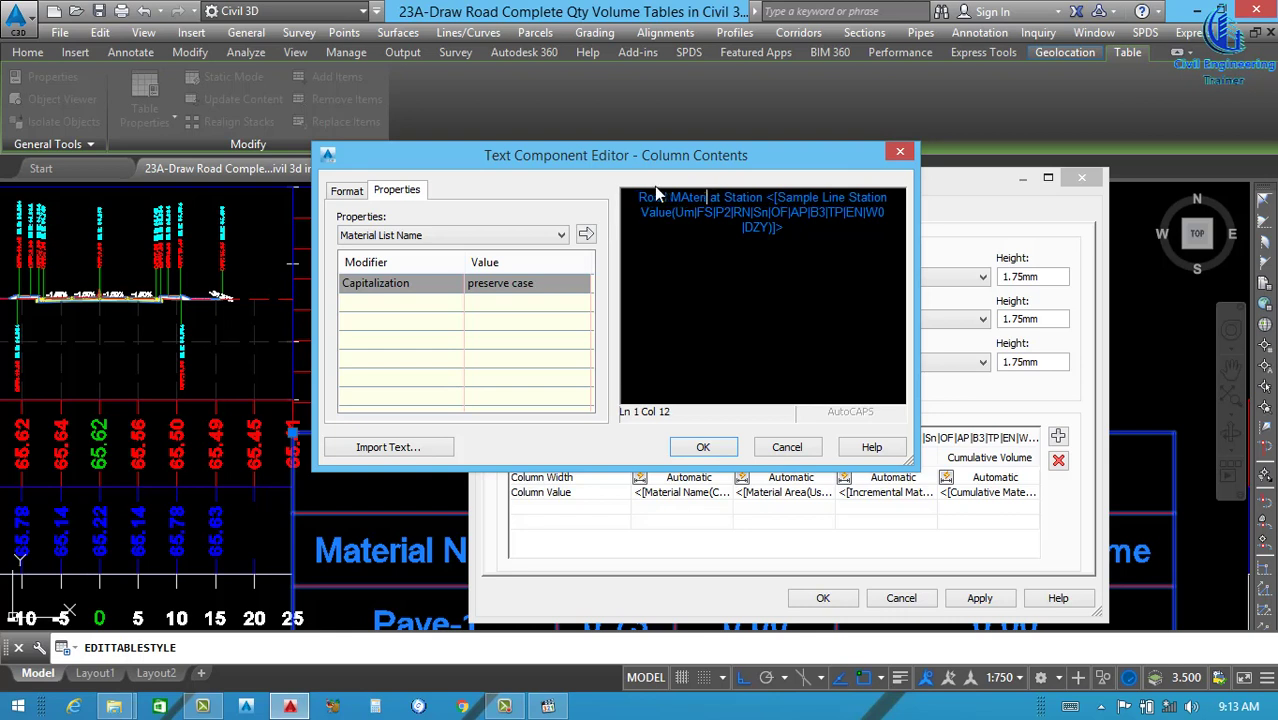
key(BackSpace)
text(ater)
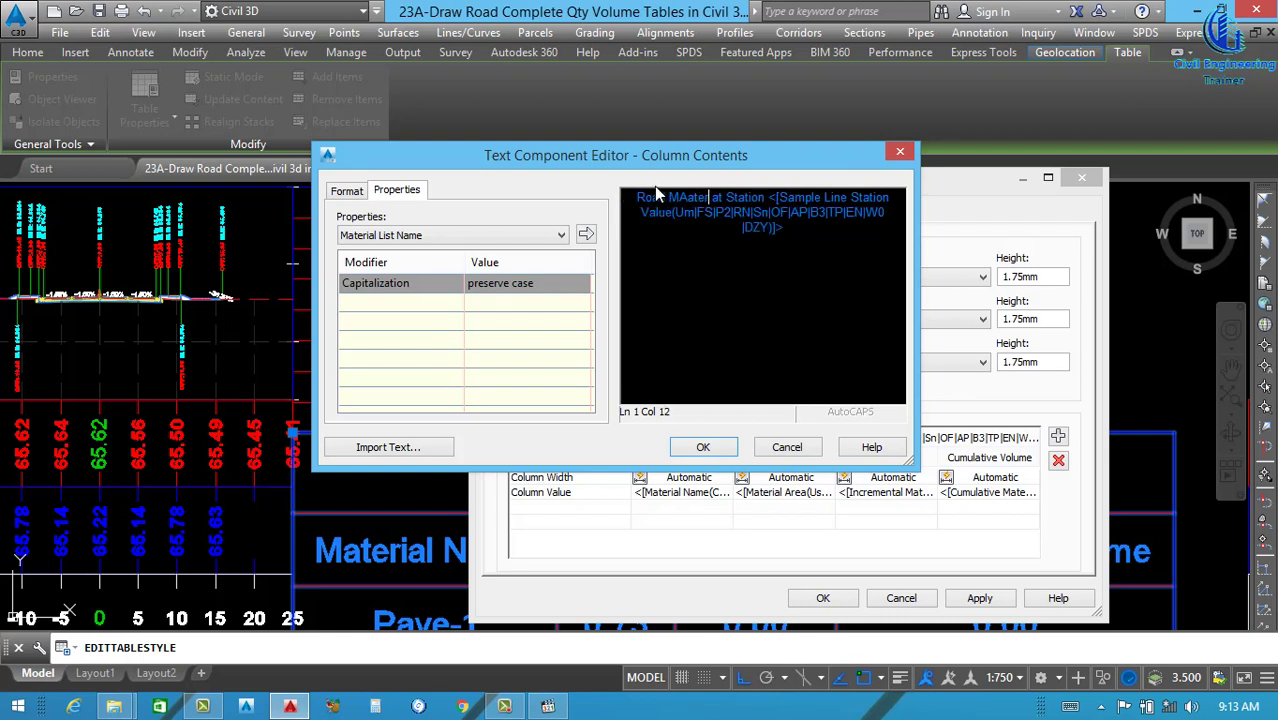
key(BackSpace)
key(BackSpace)
key(BackSpace)
key(BackSpace)
key(BackSpace)
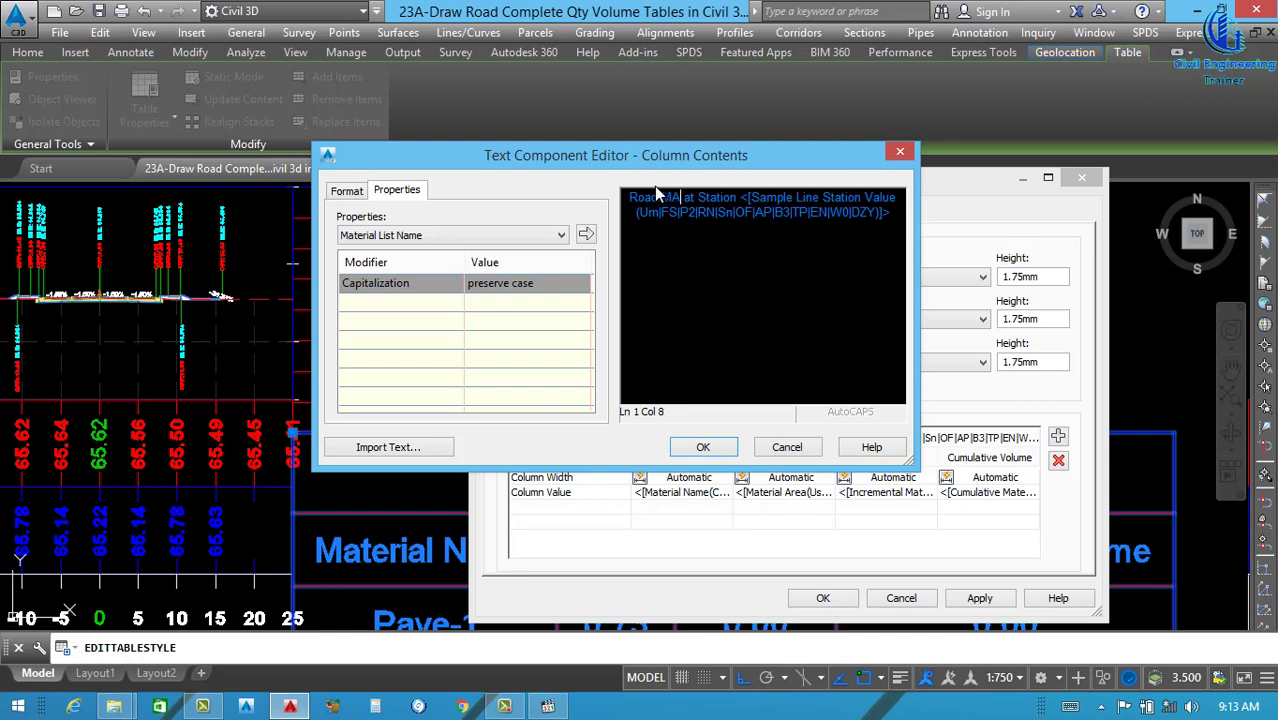
text(atyerial)
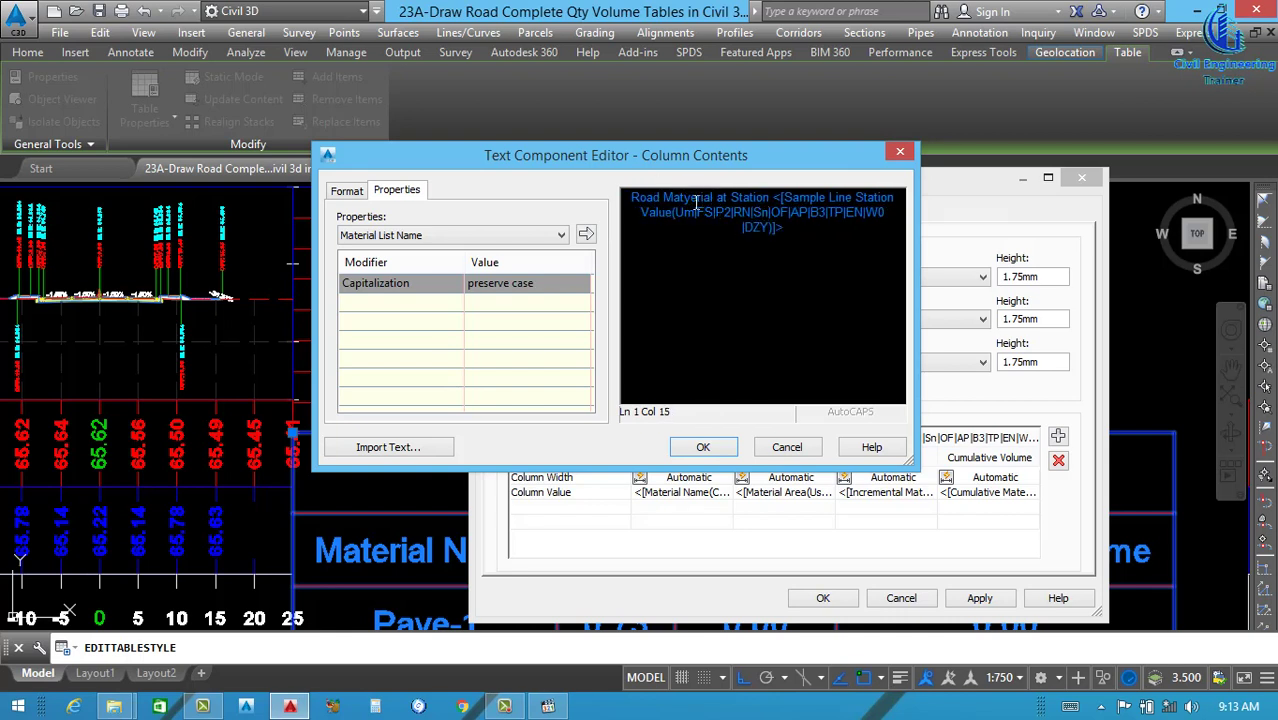
key(BackSpace)
key(BackSpace)
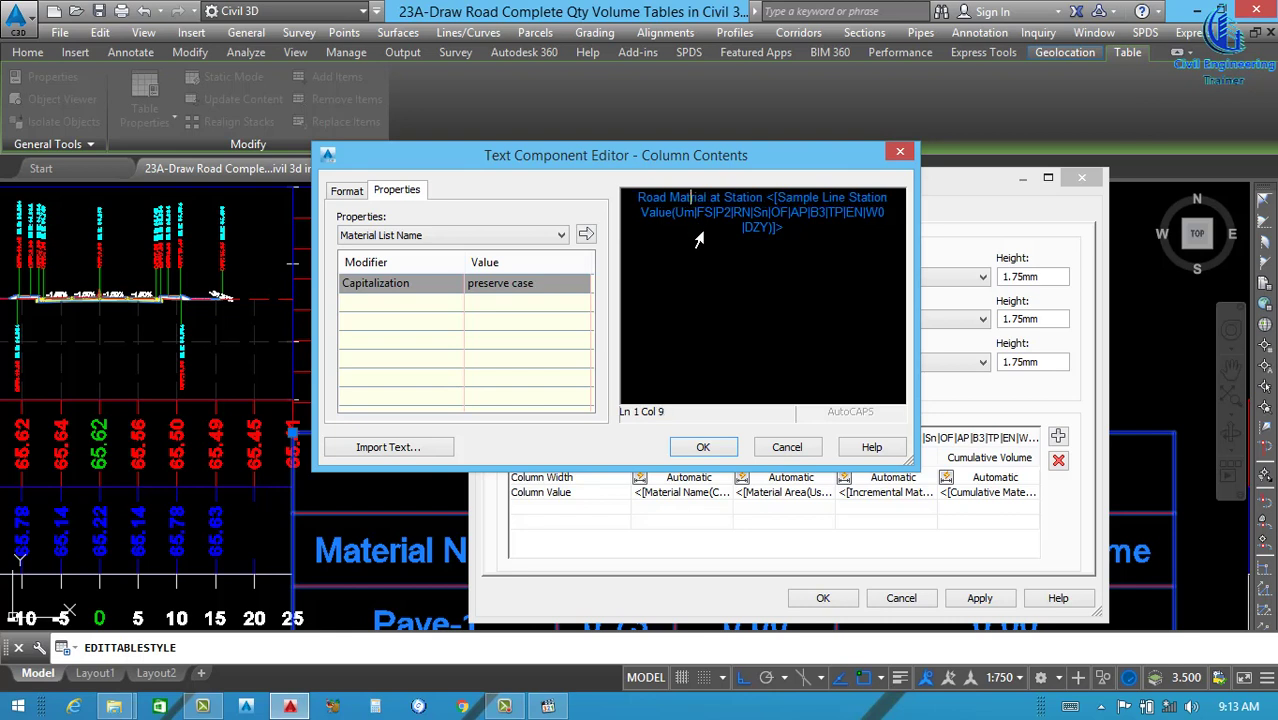
text(e)
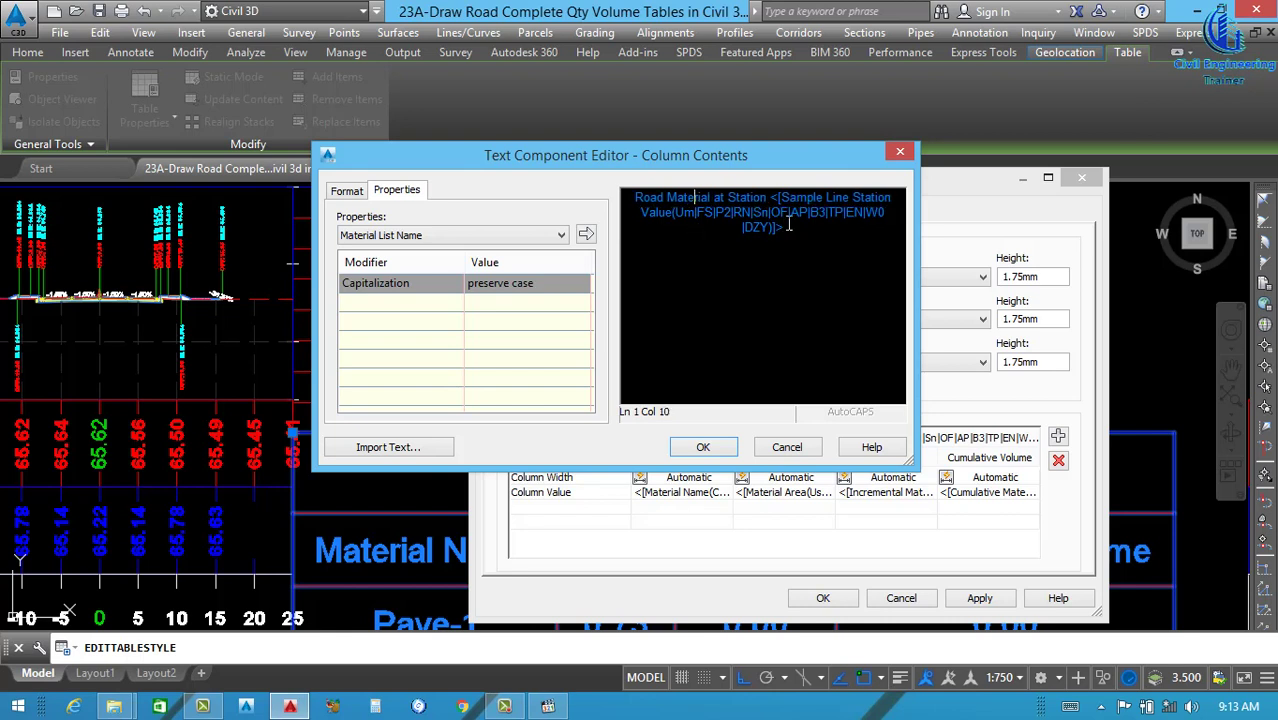
- Format the whole table title text as bold yellow and apply the changes to the Basic table style
key(ctrl+a)
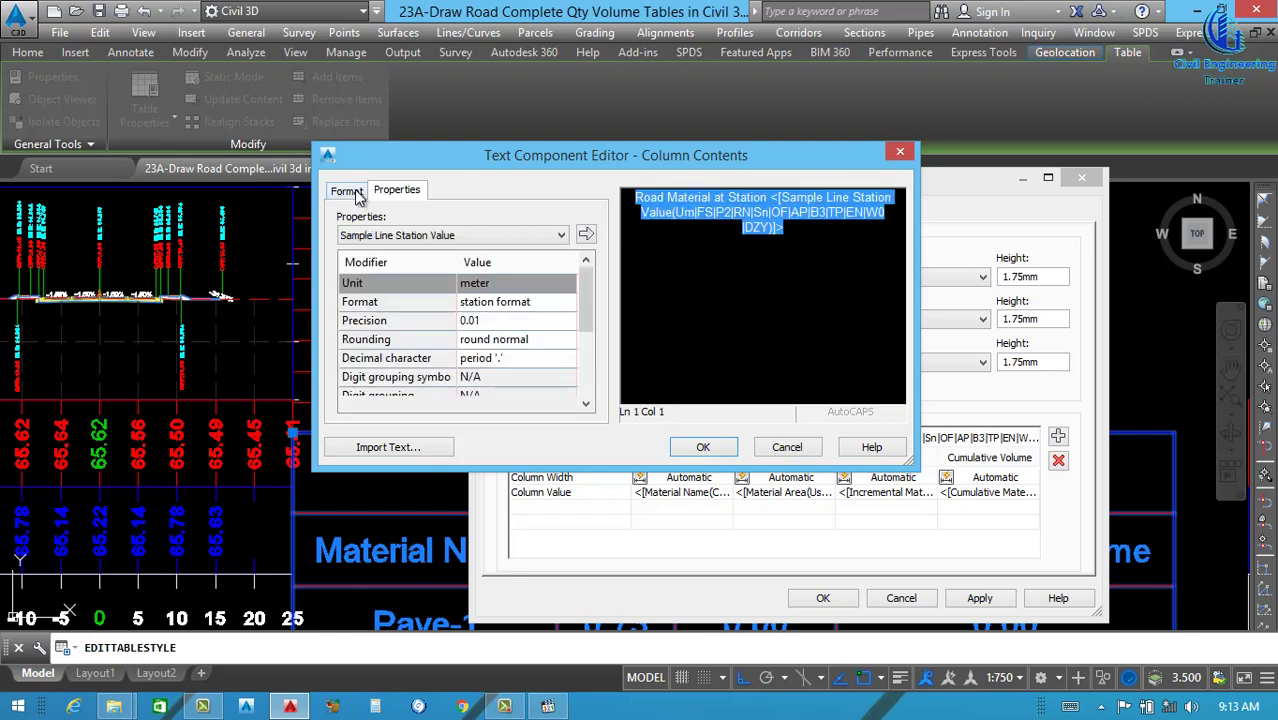
click(347, 191)
click(420, 348)
click(378, 397)
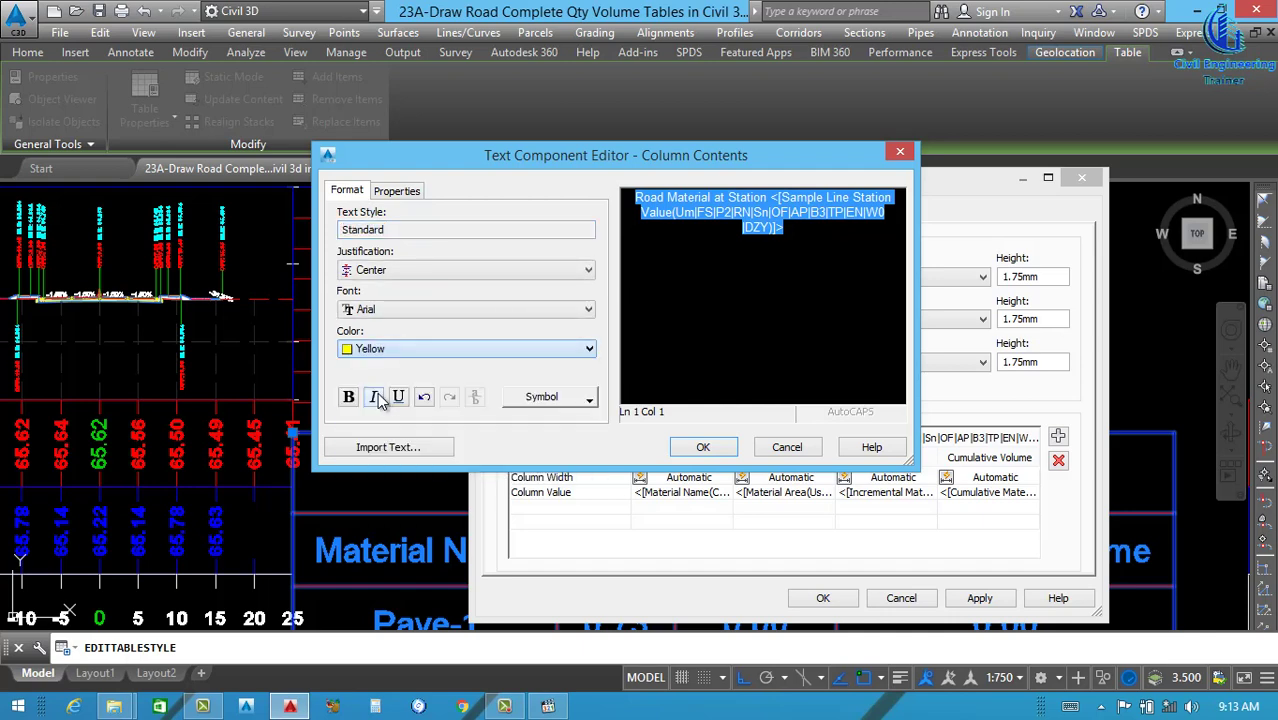
click(349, 397)
click(703, 447)
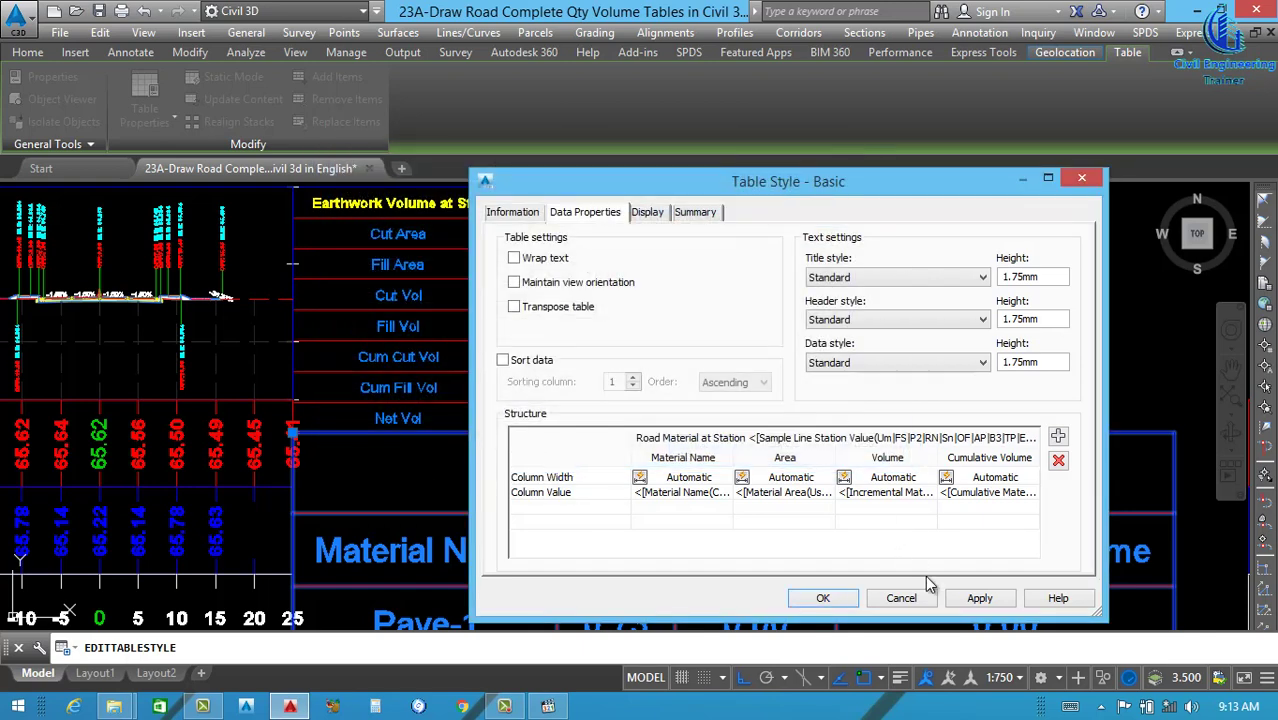
click(976, 600)
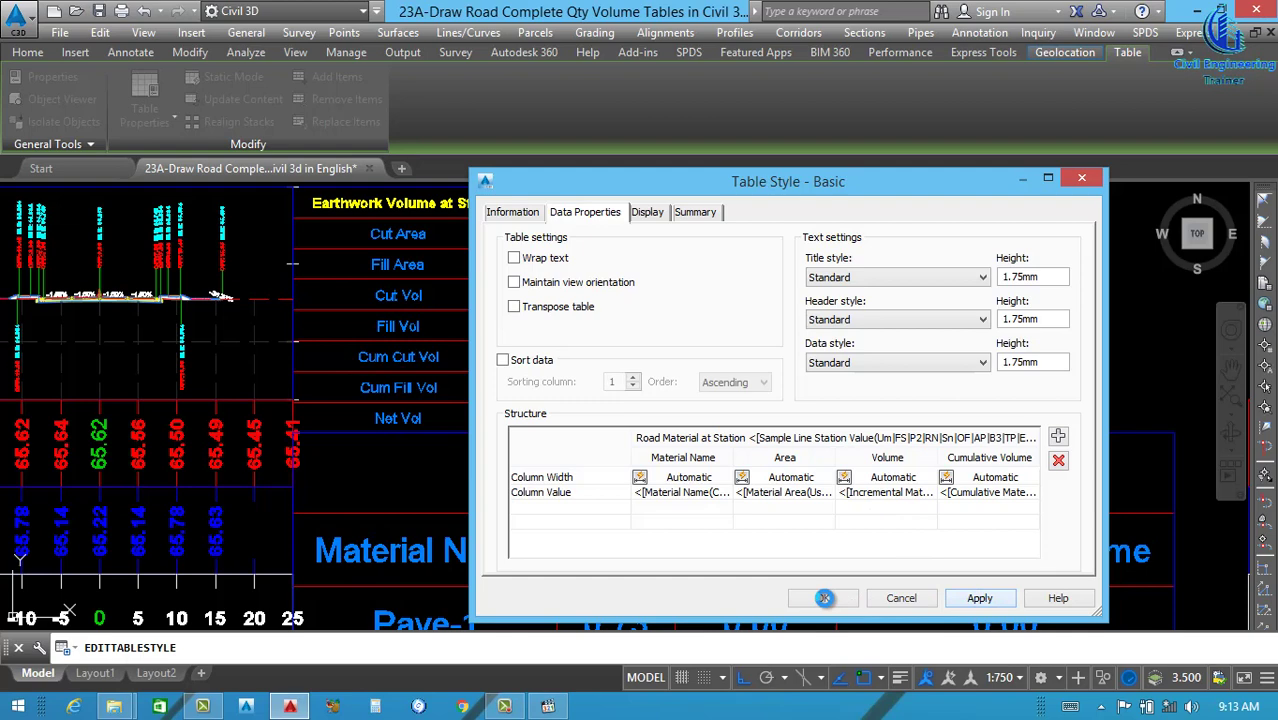
click(823, 599)
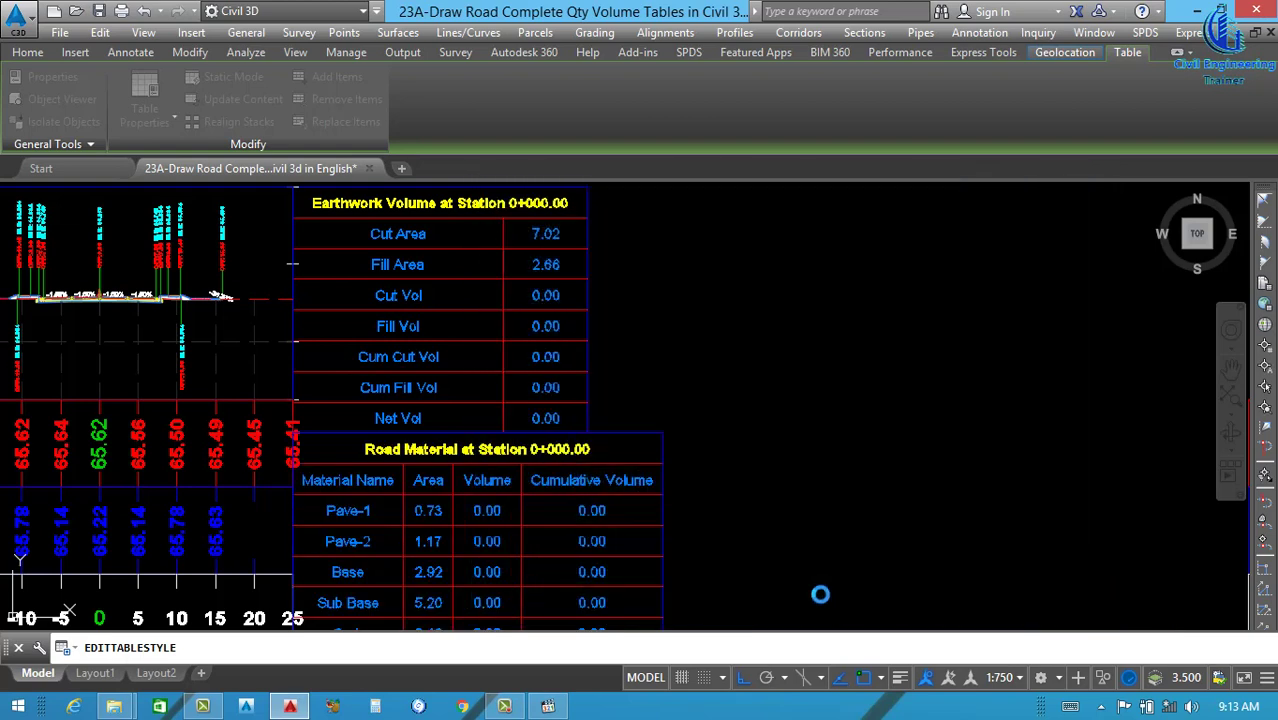
key(Escape)
- Update the group layout of the section views from the station 0+000.00 section view
scroll(662, 442, down, 5)
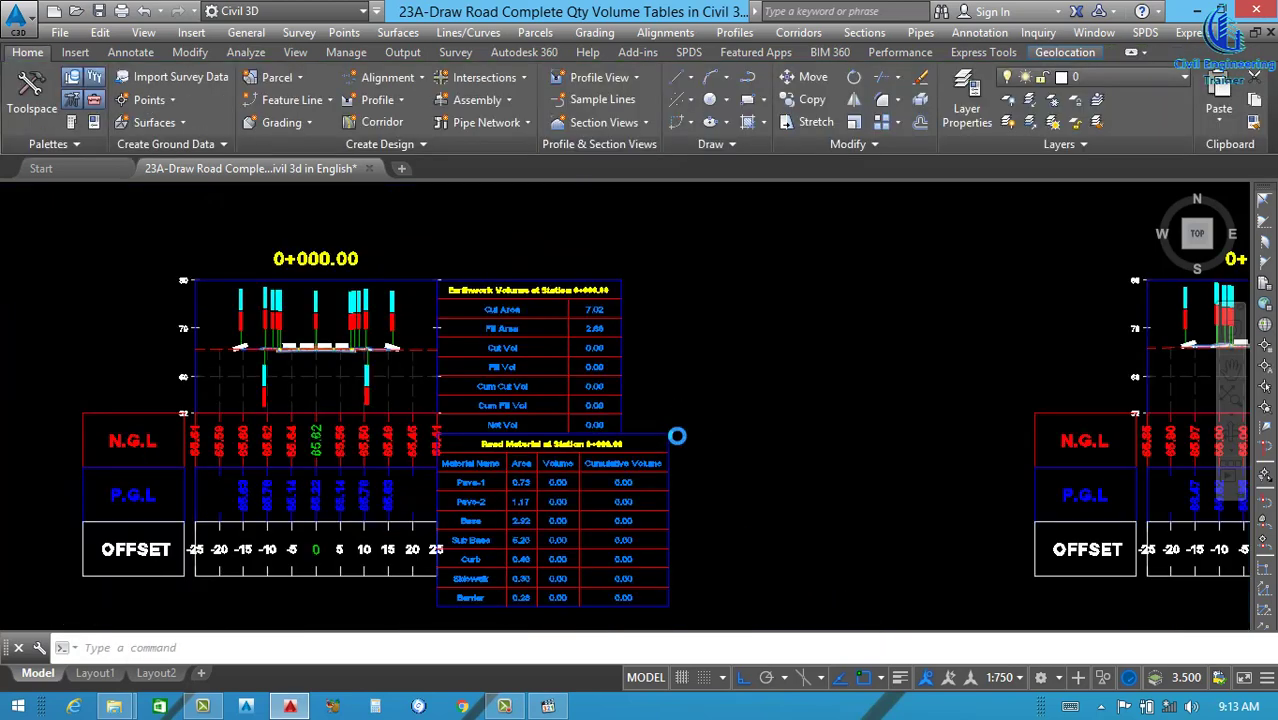
scroll(630, 480, up, 5)
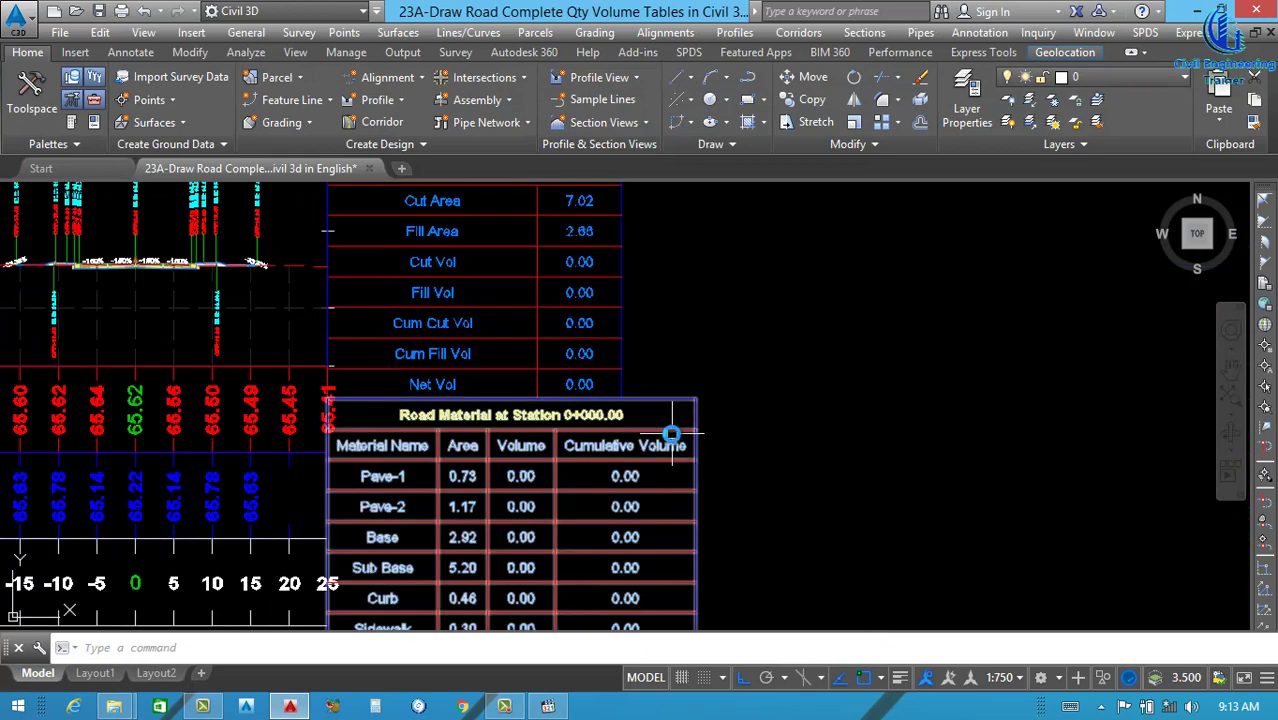
scroll(658, 428, down, 3)
scroll(656, 420, up, 3)
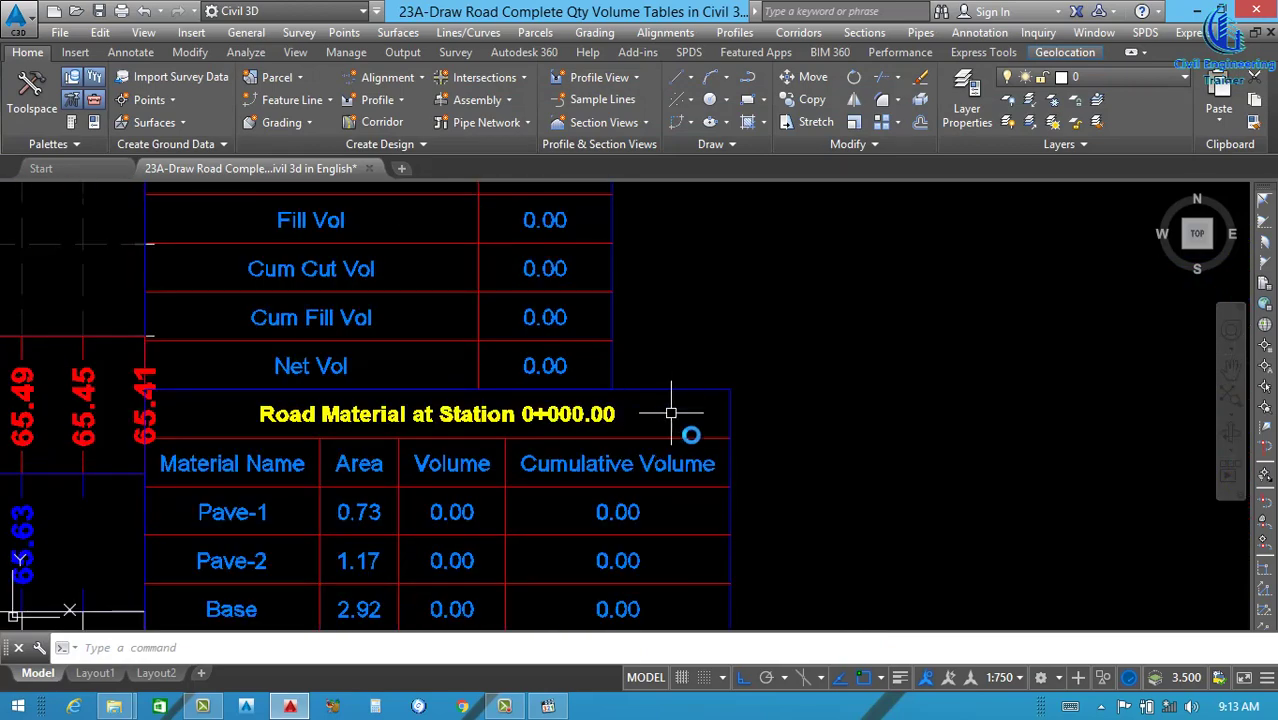
scroll(685, 430, down, 5)
scroll(680, 447, down, 3)
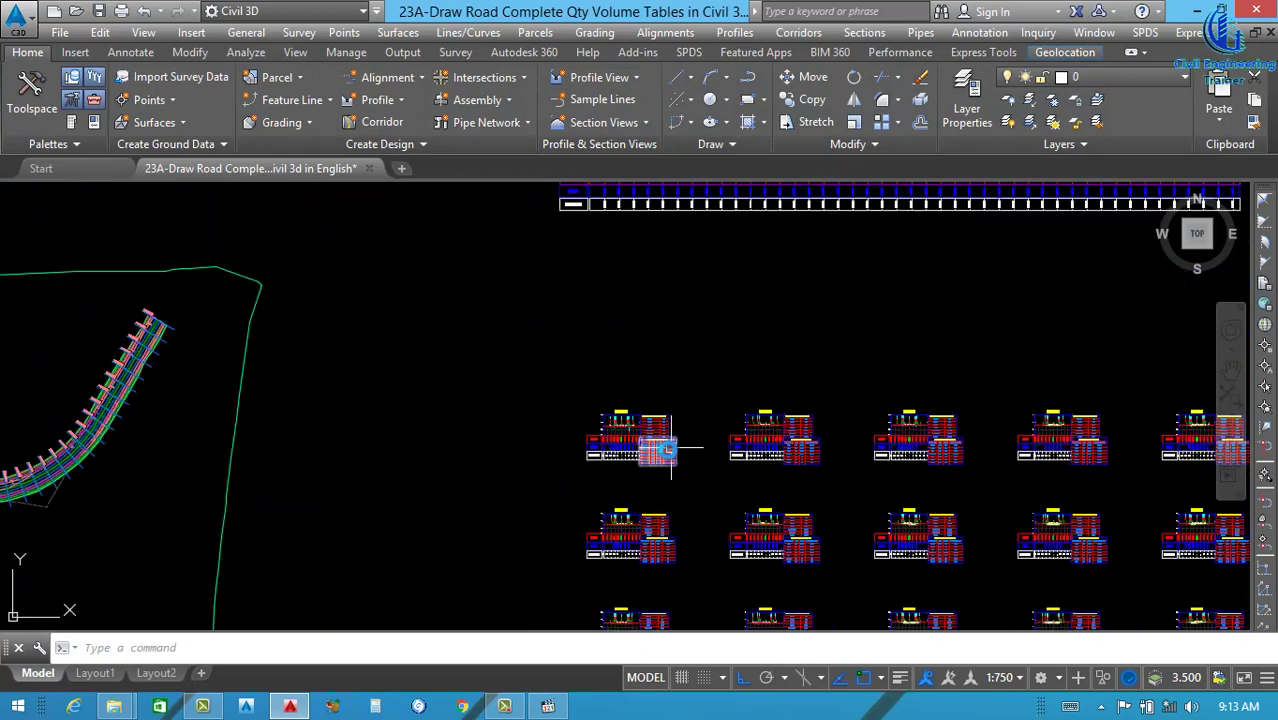
scroll(600, 420, up, 6)
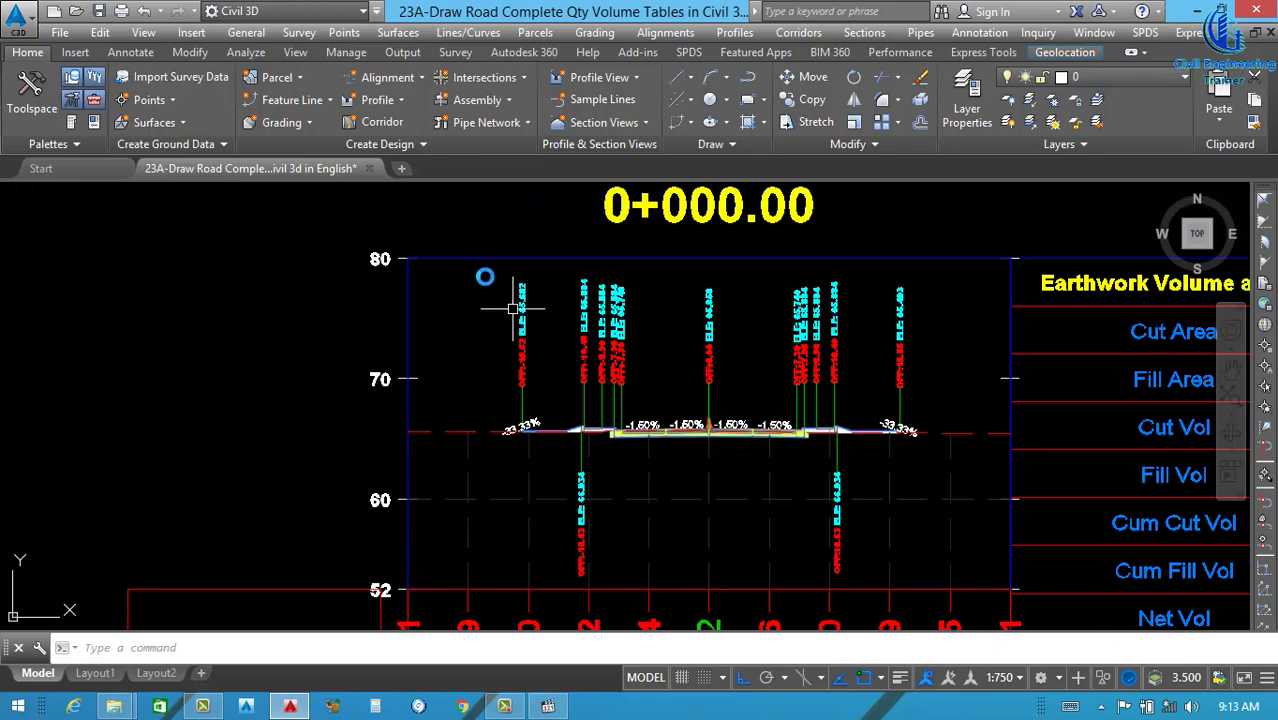
click(463, 259)
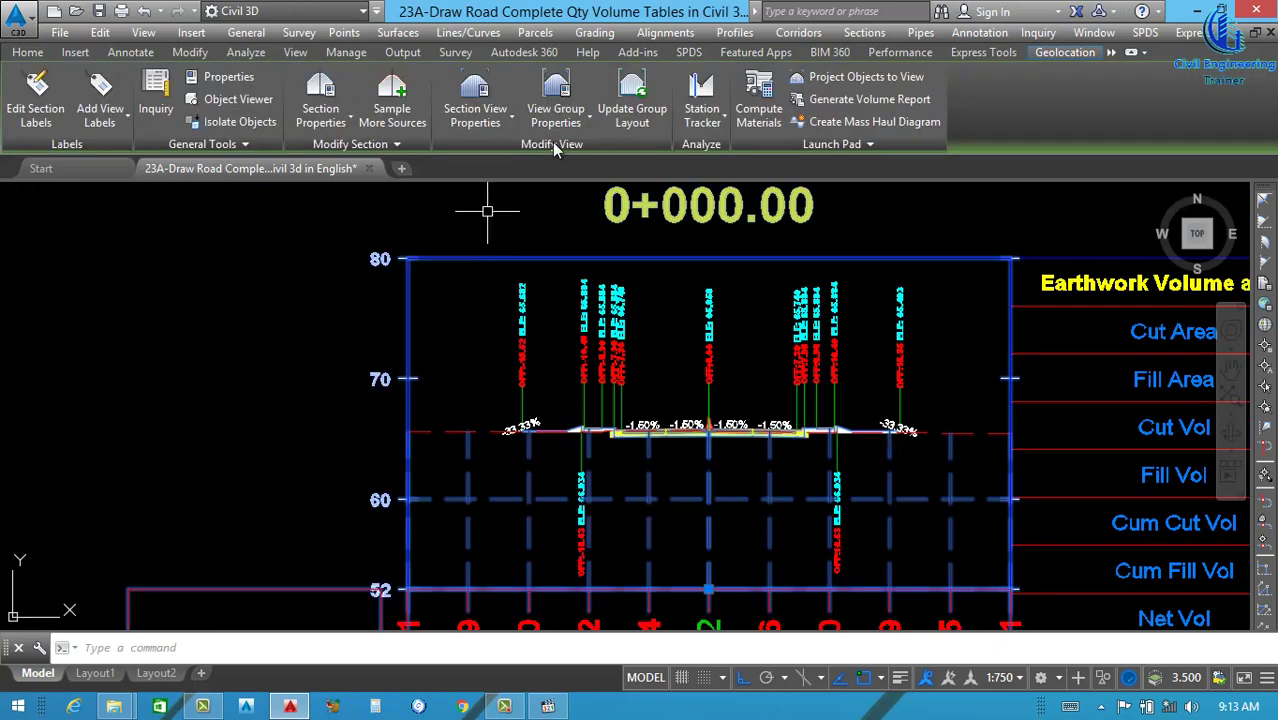
click(643, 118)
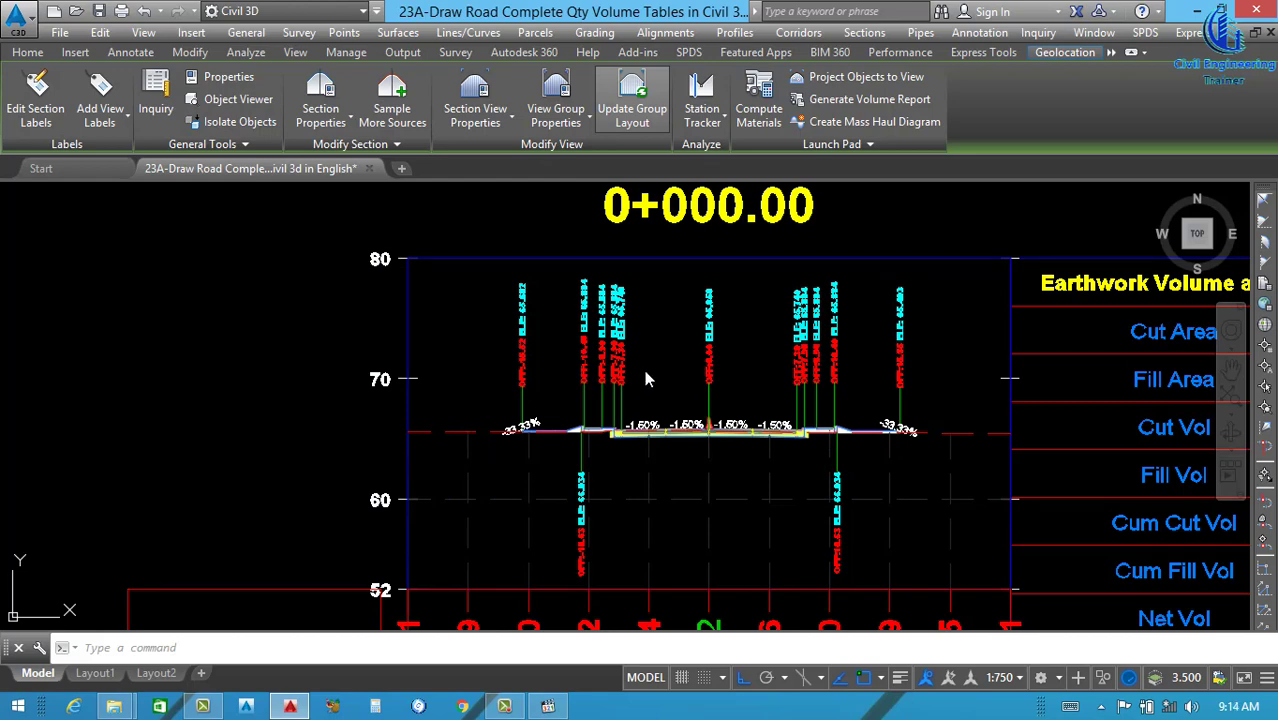
scroll(645, 379, down, 10)
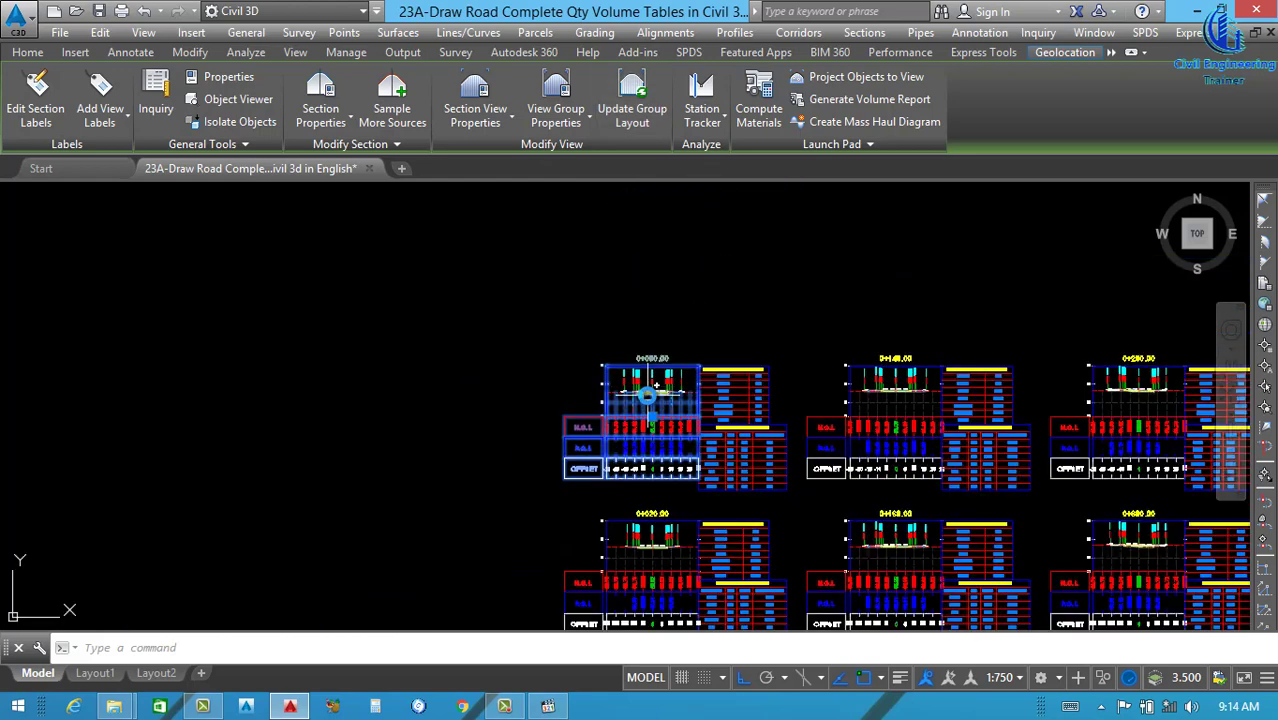
scroll(845, 463, up, 5)
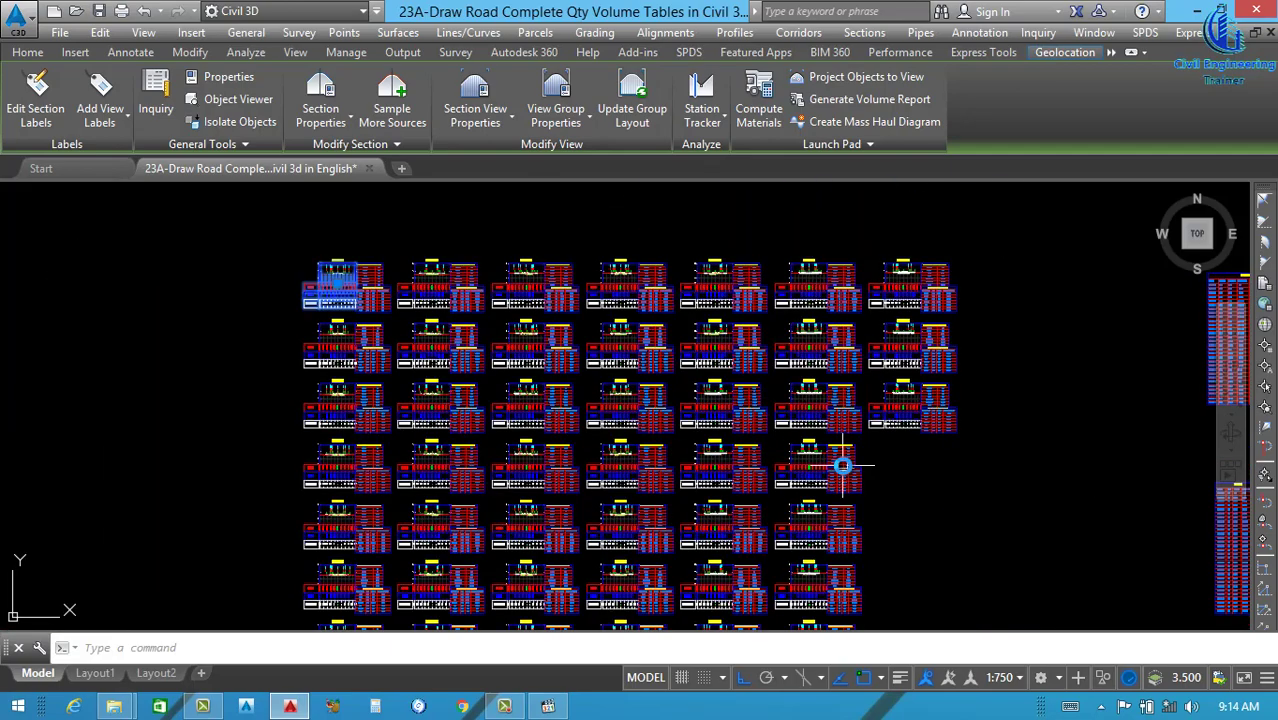
key(Escape)
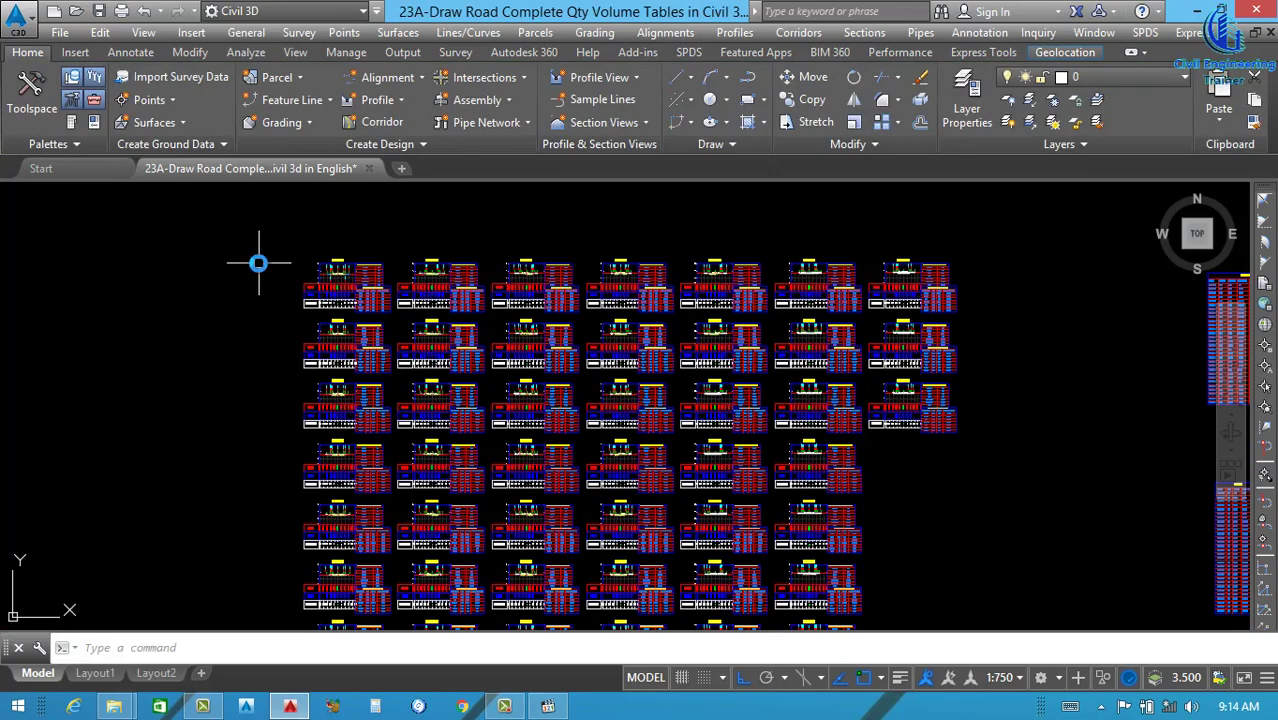
- Examine the arranged cross sections with their volume tables, the alignment plan and the earthwork and material quantity tables
scroll(262, 265, up, 5)
scroll(469, 366, down, 10)
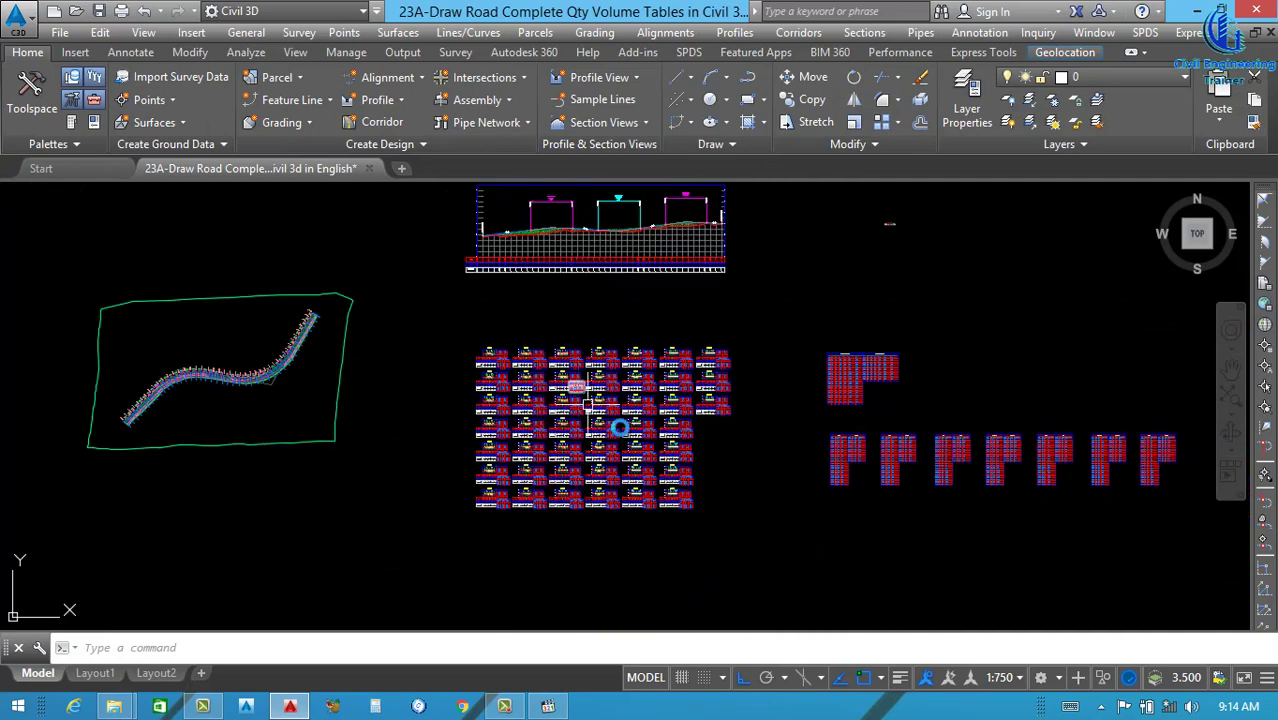
scroll(651, 500, up, 5)
scroll(662, 499, down, 5)
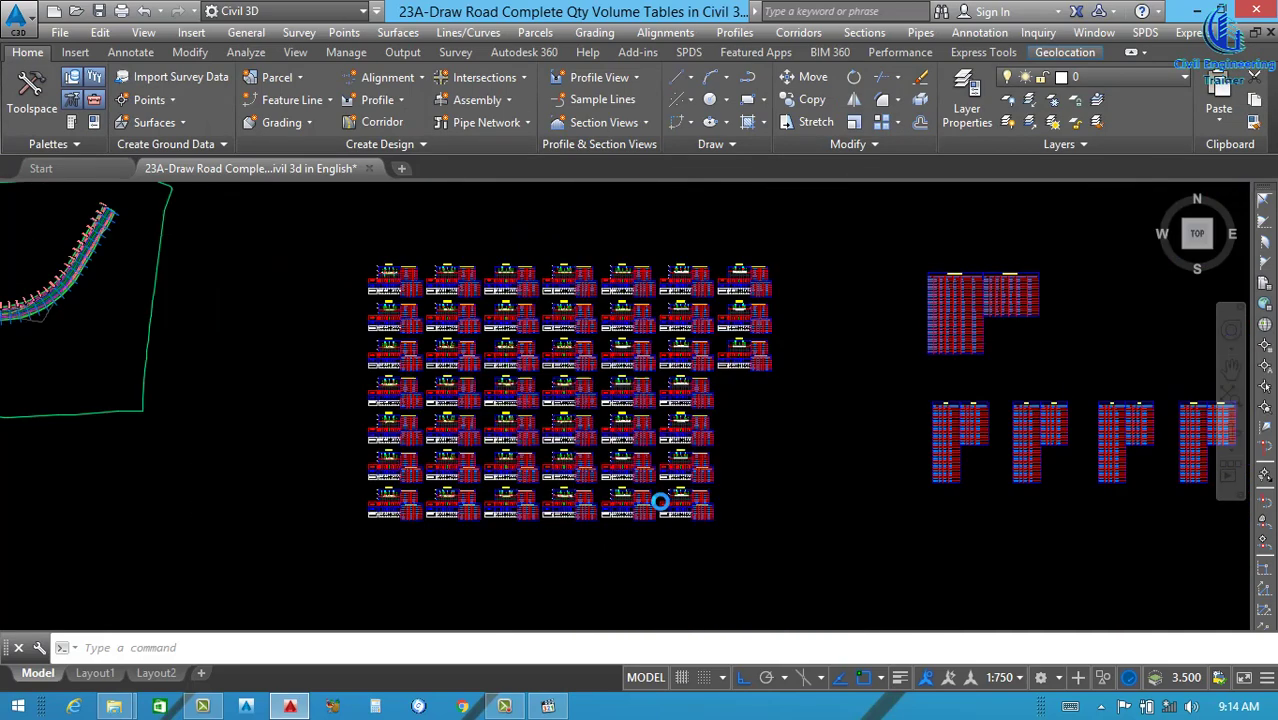
scroll(600, 415, up, 5)
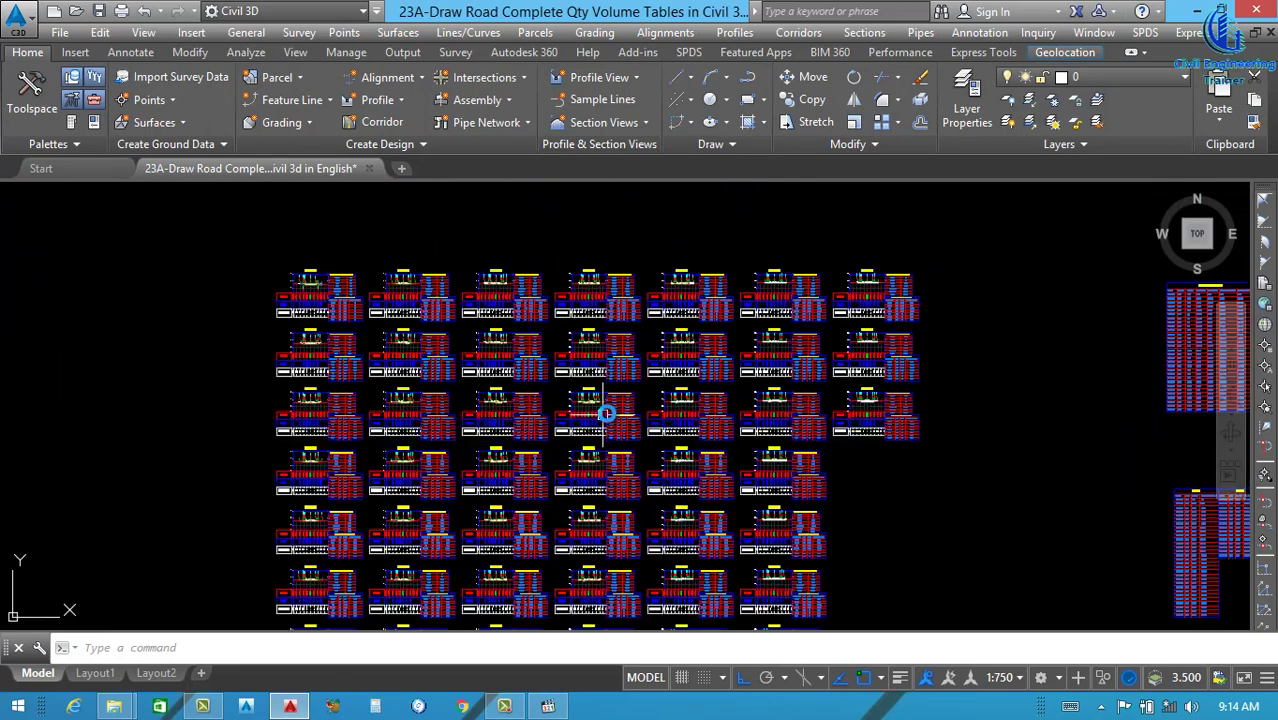
scroll(670, 425, down, 3)
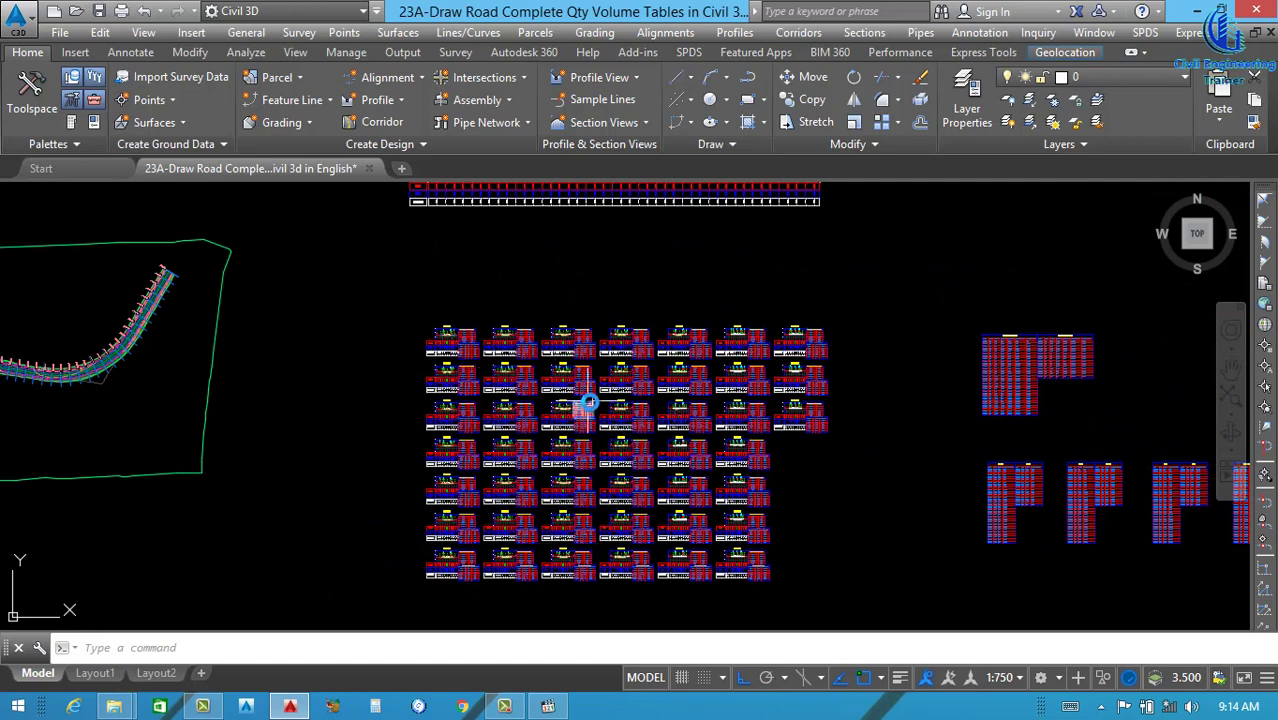
scroll(628, 355, down, 3)
scroll(650, 382, up, 3)
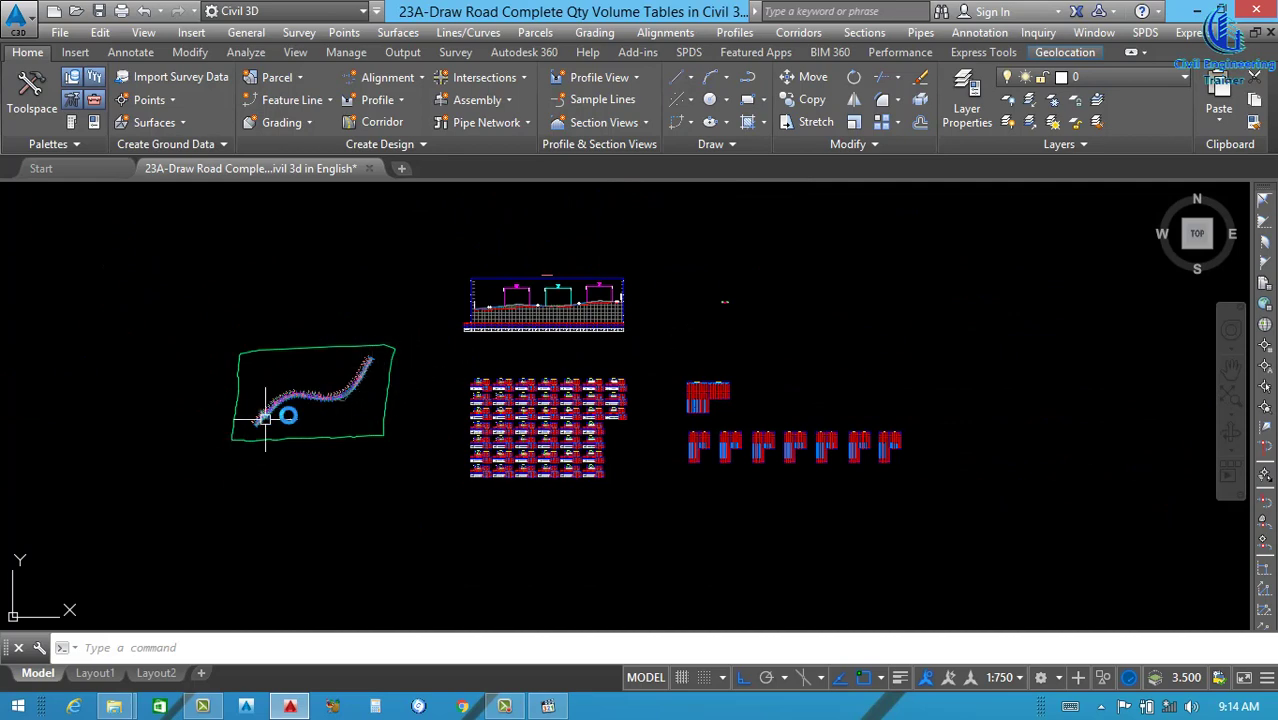
scroll(490, 400, up, 4)
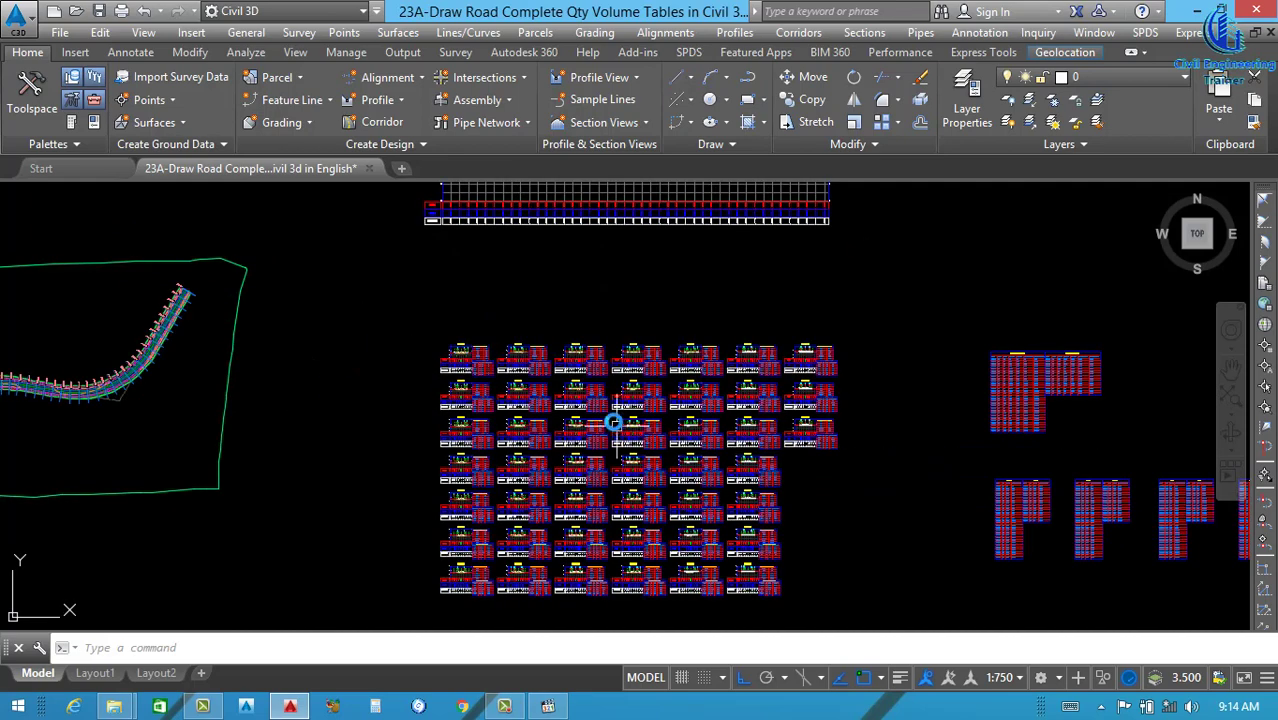
scroll(690, 443, down, 4)
scroll(865, 458, up, 4)
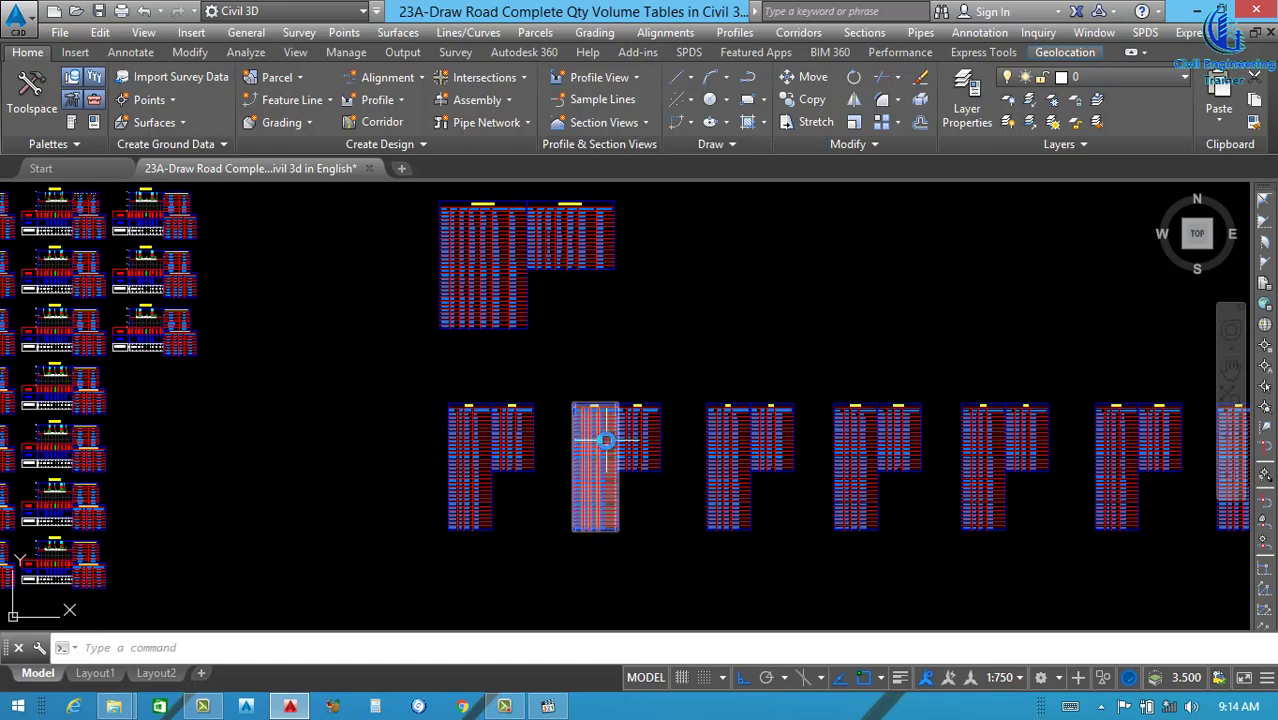
scroll(603, 405, down, 4)
scroll(572, 356, up, 4)
scroll(572, 356, up, 6)
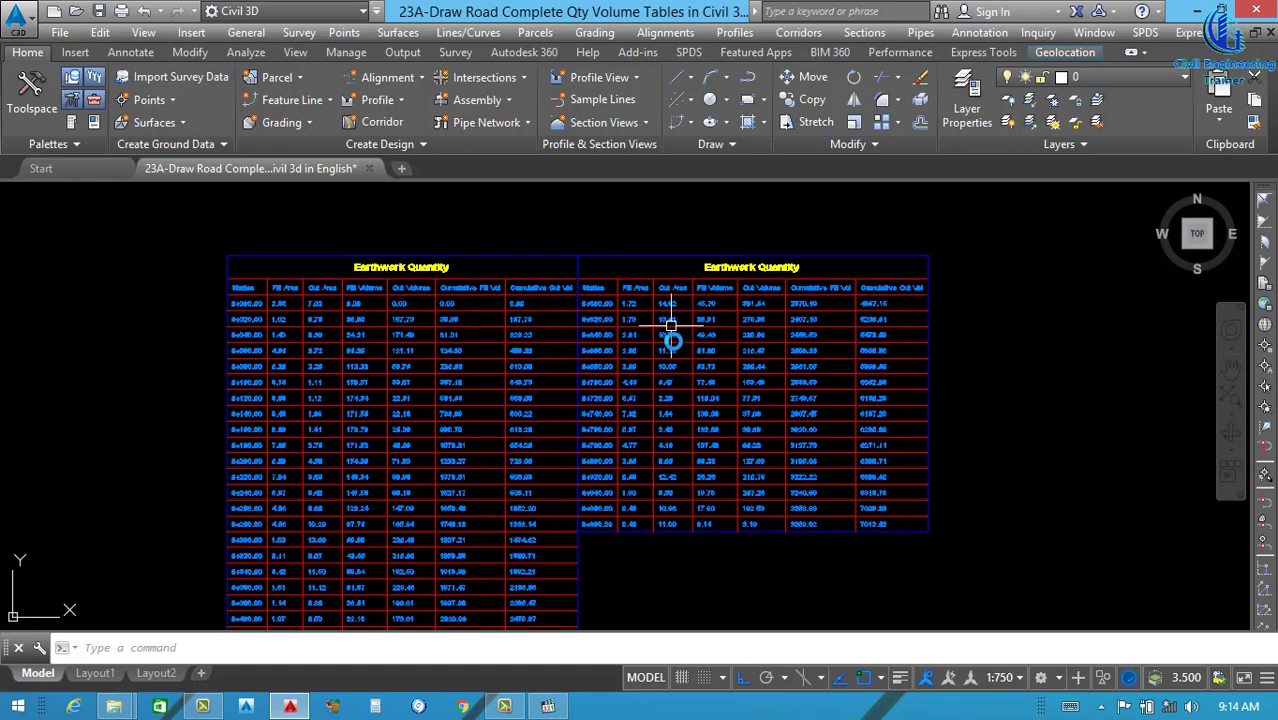
scroll(571, 320, down, 5)
scroll(630, 368, down, 5)
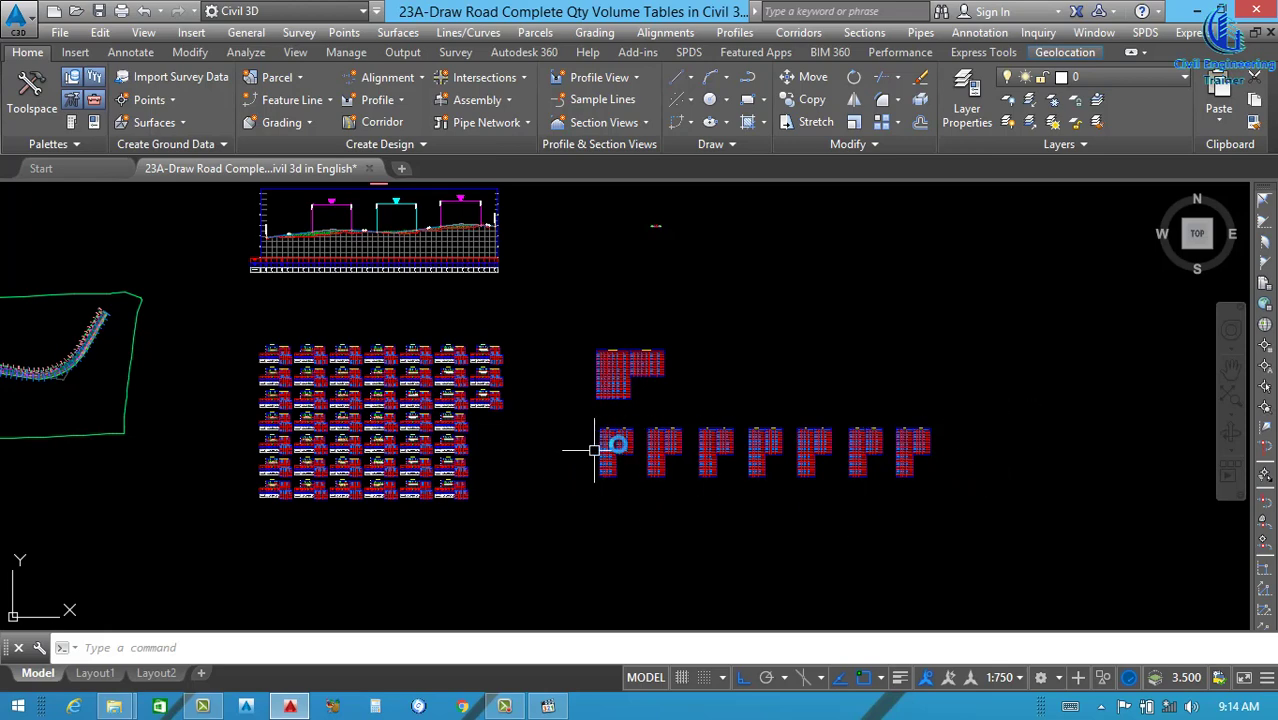
scroll(343, 411, up, 3)
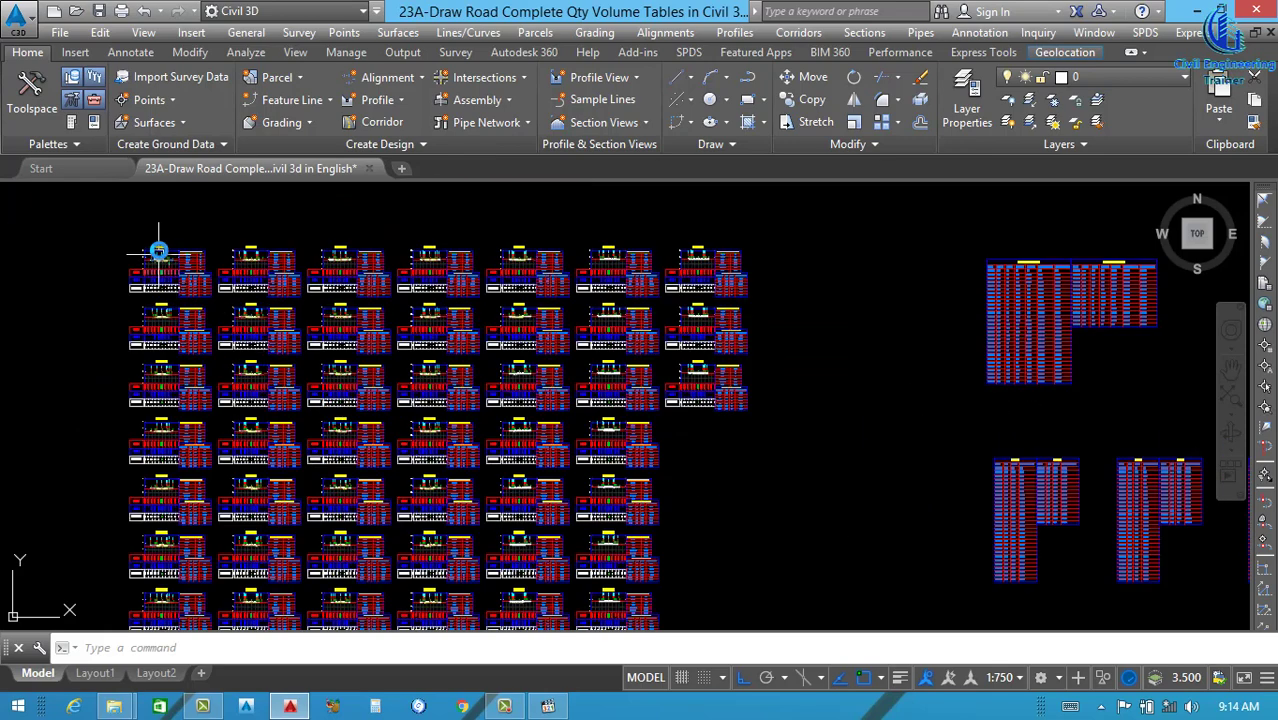
- Review the overall drawing layout, comparing the alignment plan, profile view, cross section group and quantity tables
scroll(404, 428, down, 3)
scroll(492, 446, down, 3)
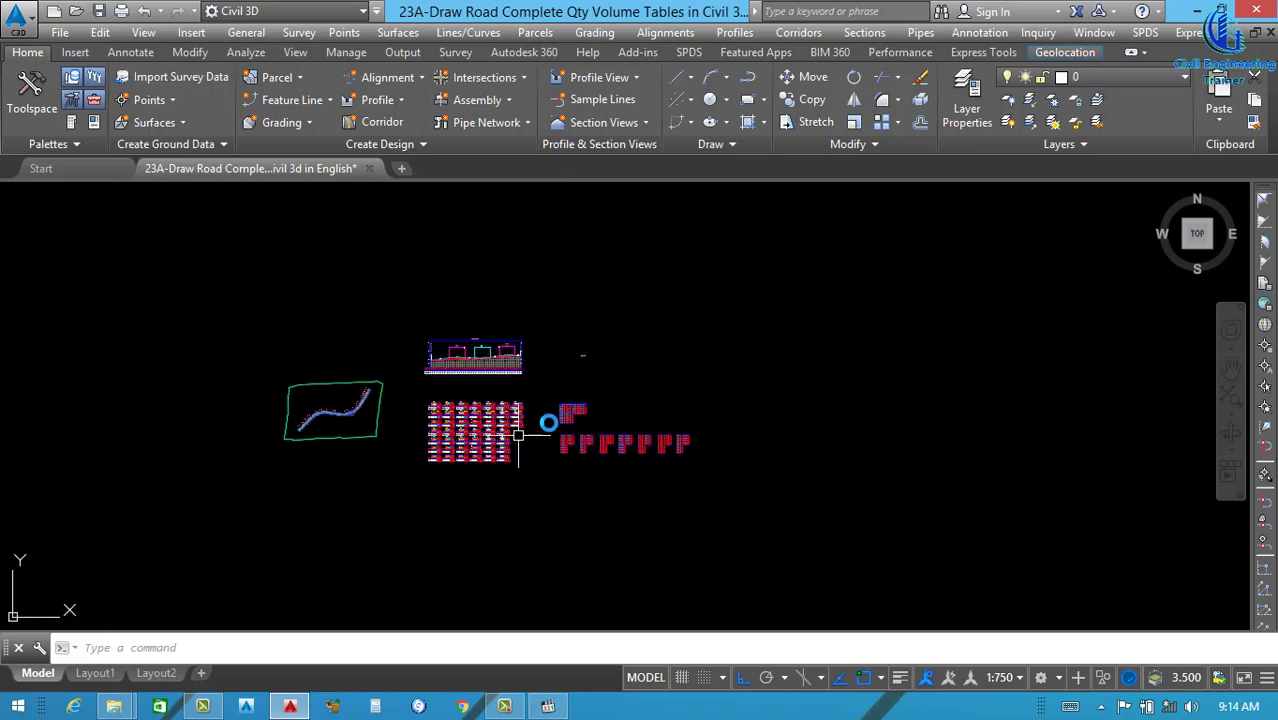
scroll(490, 433, up, 4)
scroll(471, 429, down, 1)
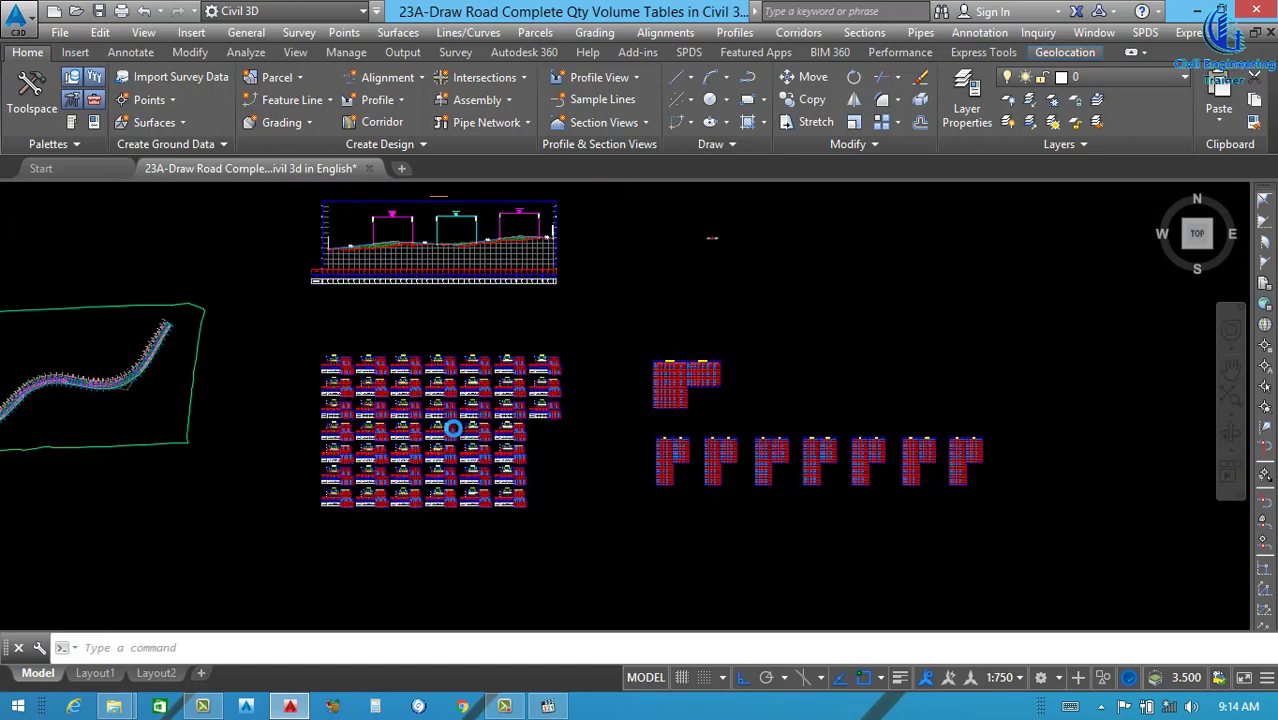
scroll(451, 429, down, 1)
- Inspect the station 0+000.00 section view up close with its earthwork volume and road material tables
scroll(385, 390, up, 4)
scroll(344, 353, up, 7)
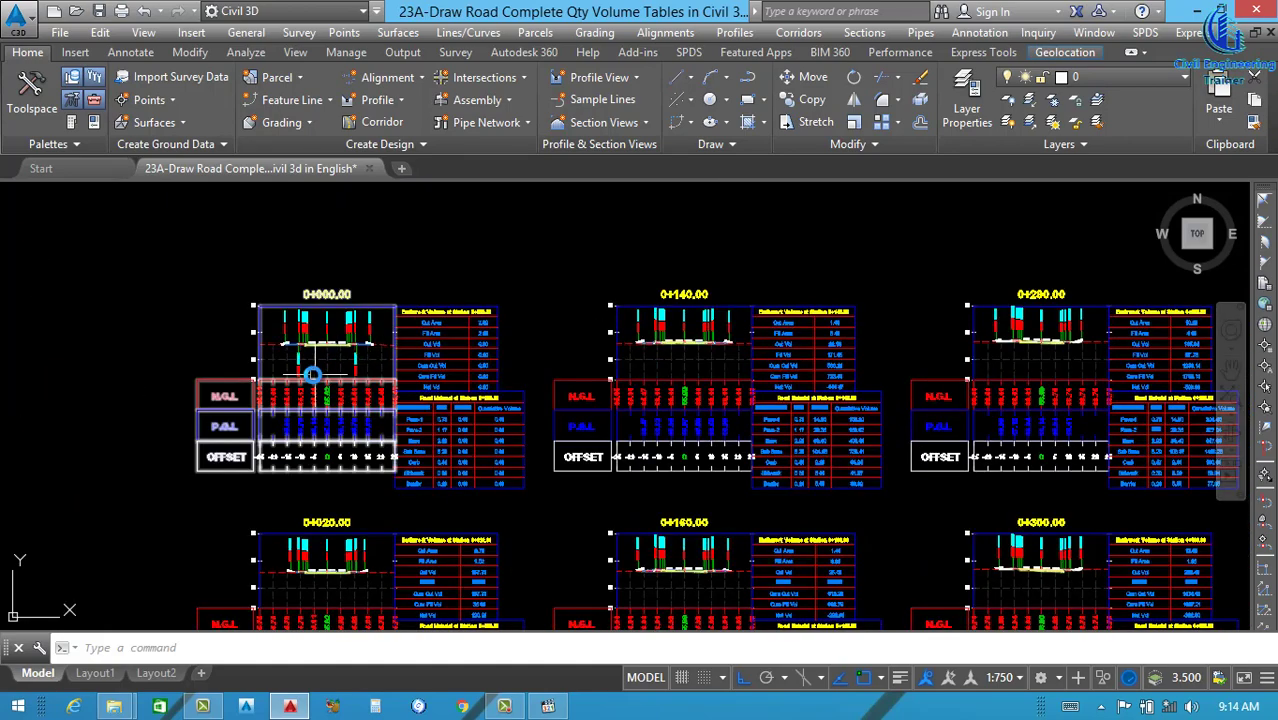
scroll(585, 451, down, 3)
scroll(555, 466, up, 5)
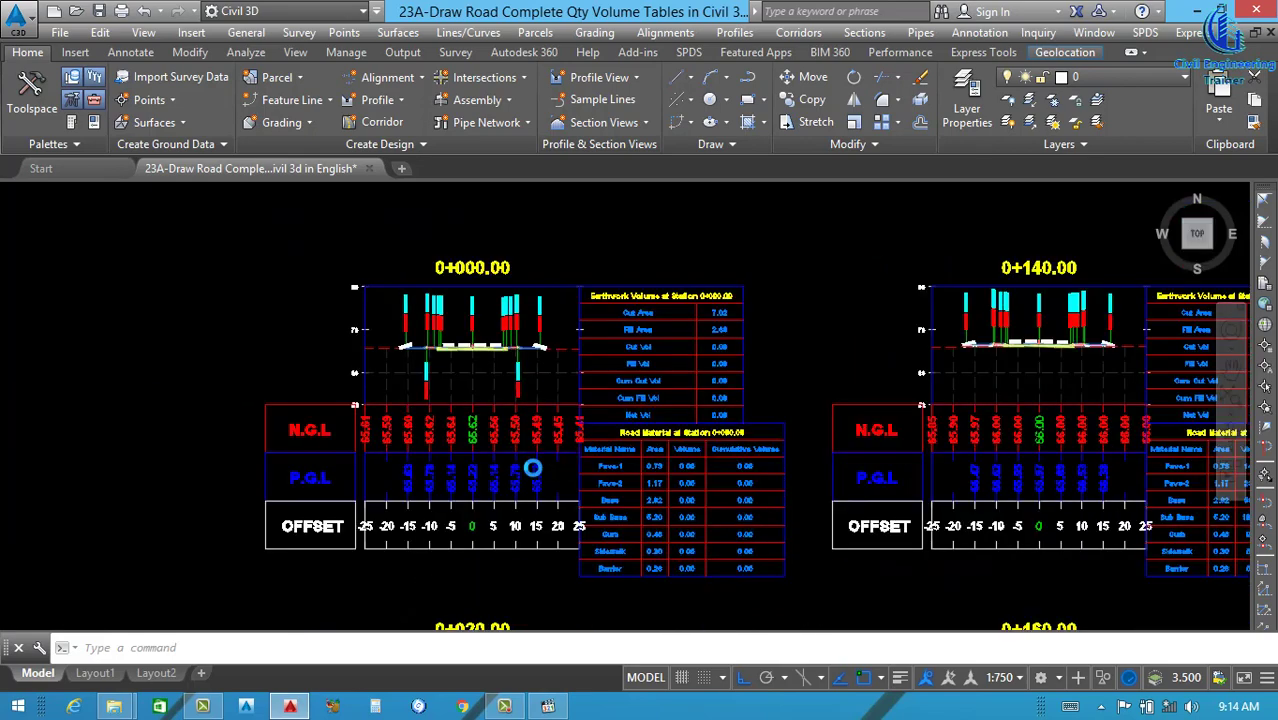
scroll(559, 462, down, 3)
scroll(676, 437, down, 2)
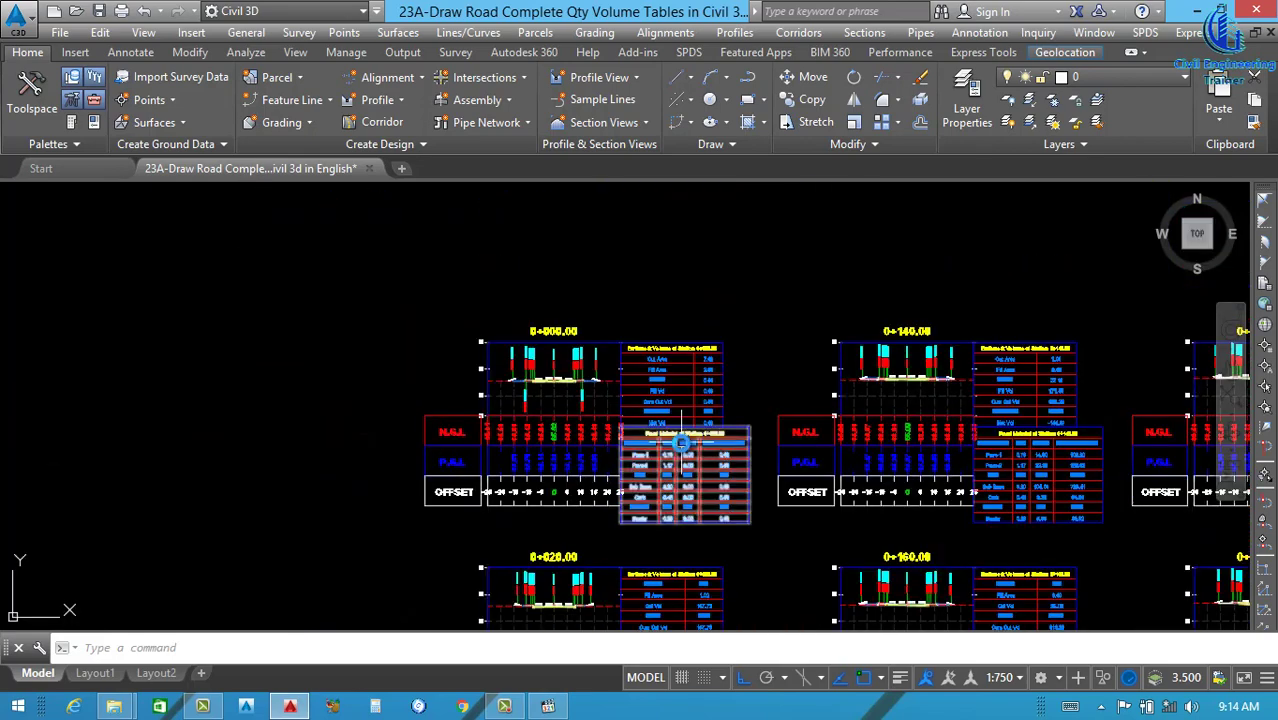
key(Return)
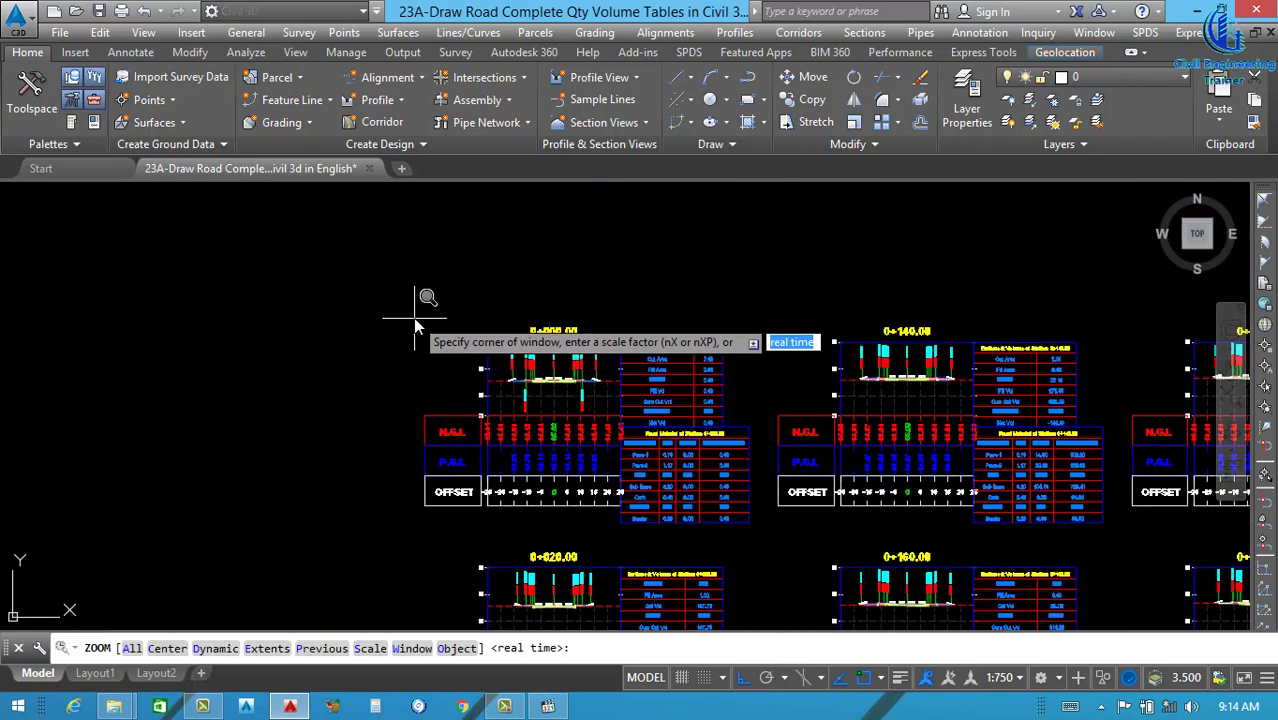
click(413, 322)
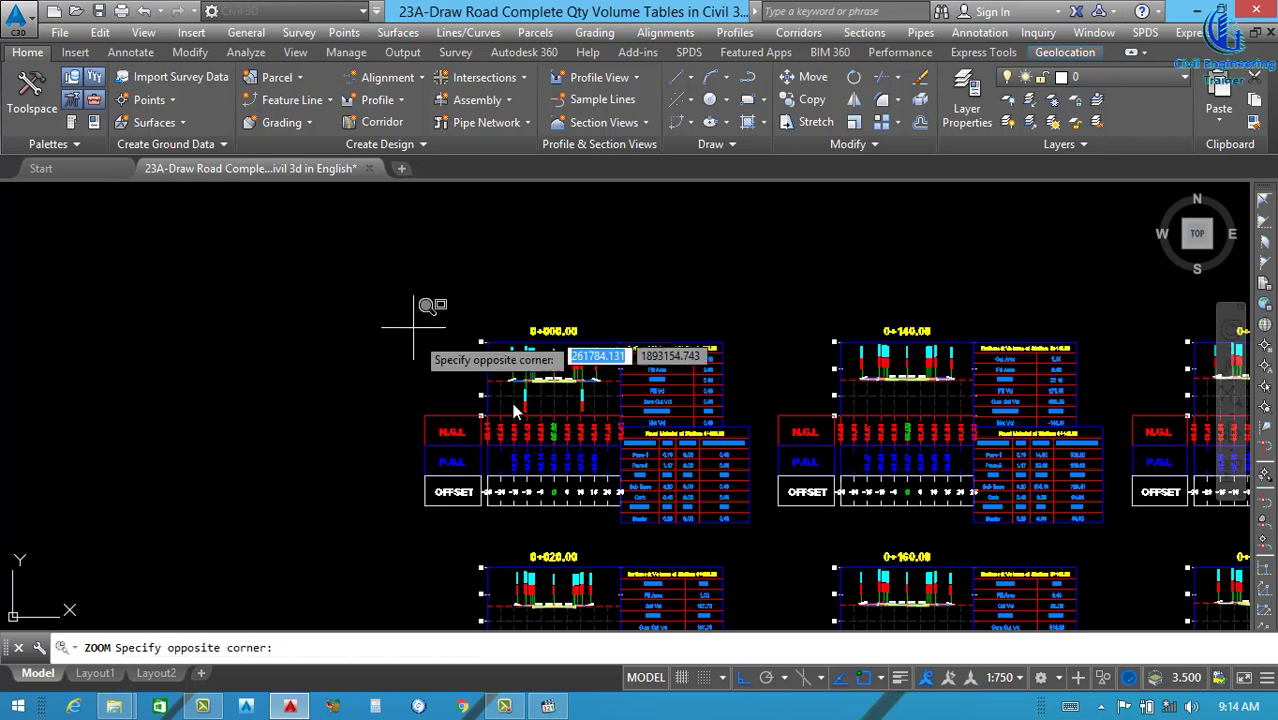
click(758, 540)
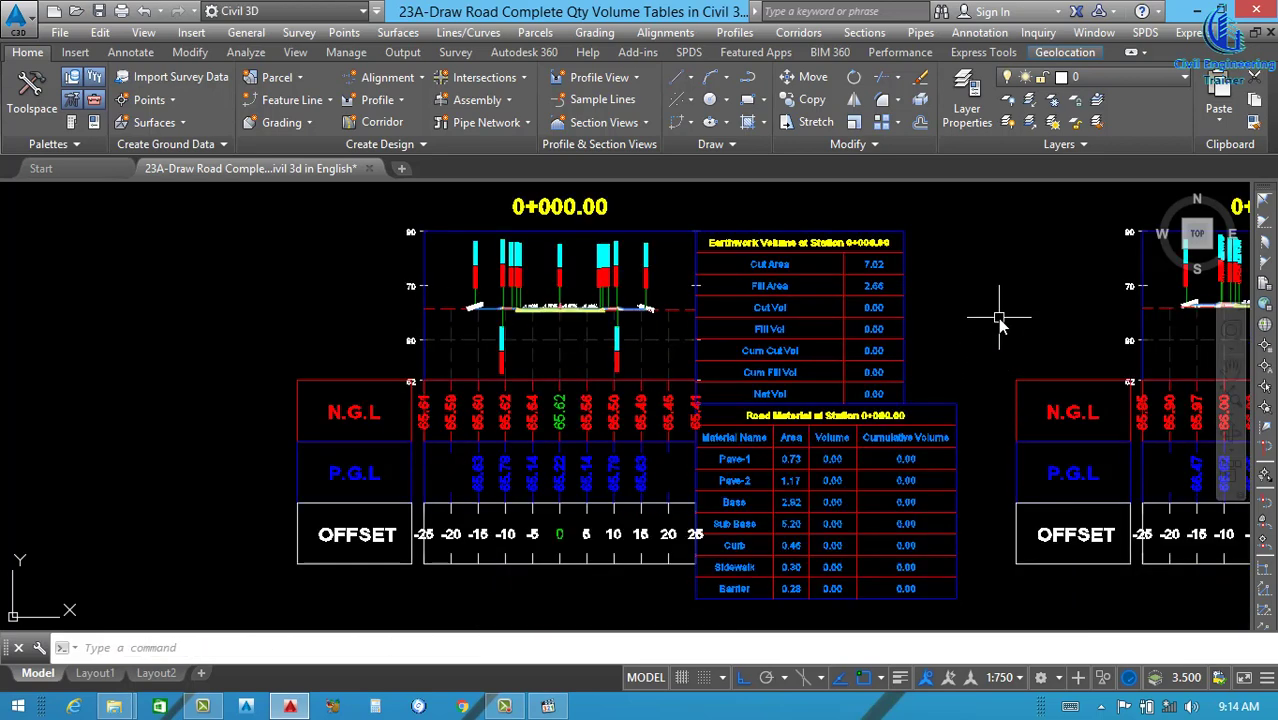
middle_drag(996, 317, 993, 320)
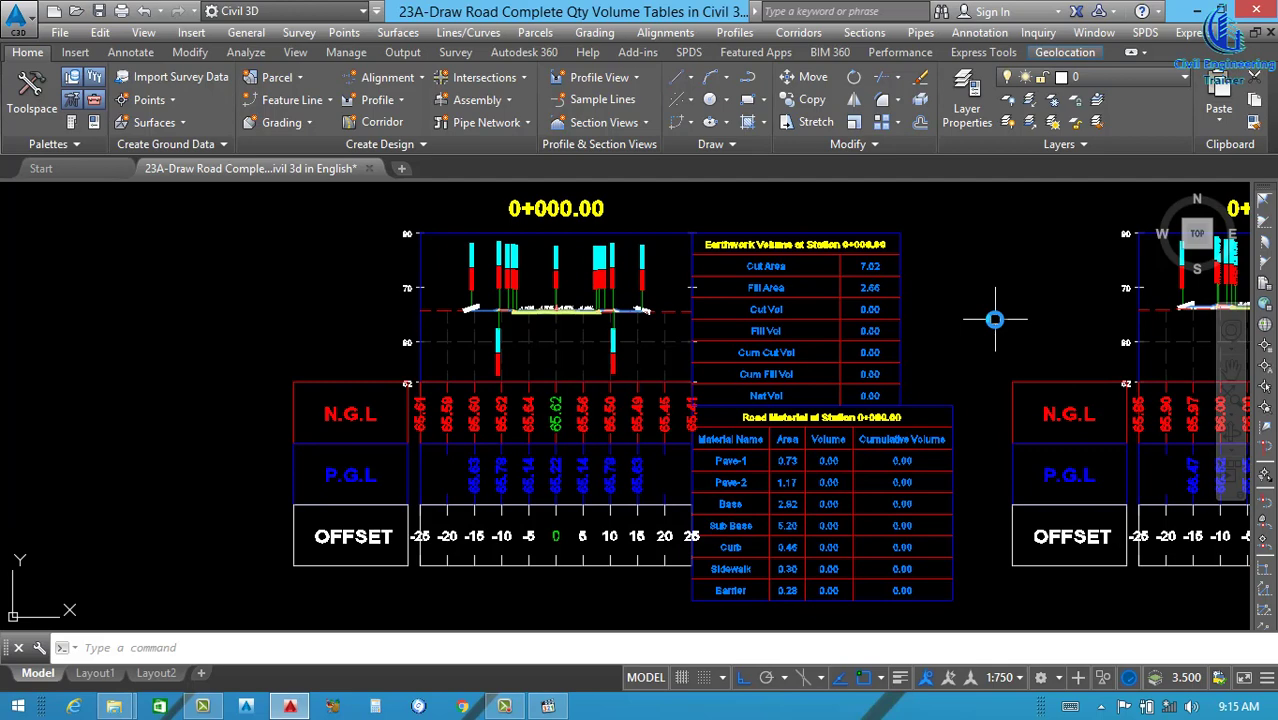